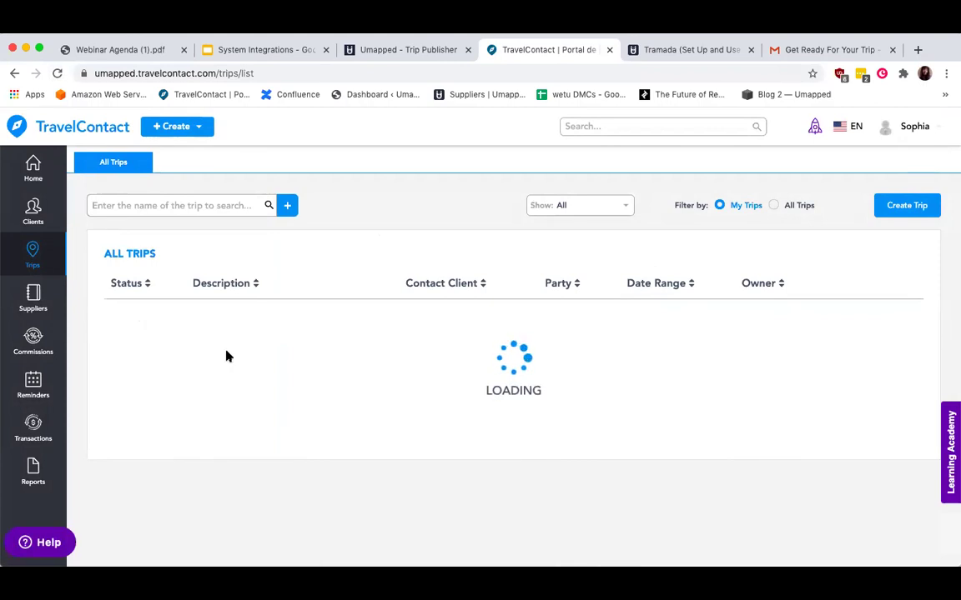
From the refreshed trip list, open Sample TravelContact Trip's itinerary and show it in Umapped.
left_click(56, 73)
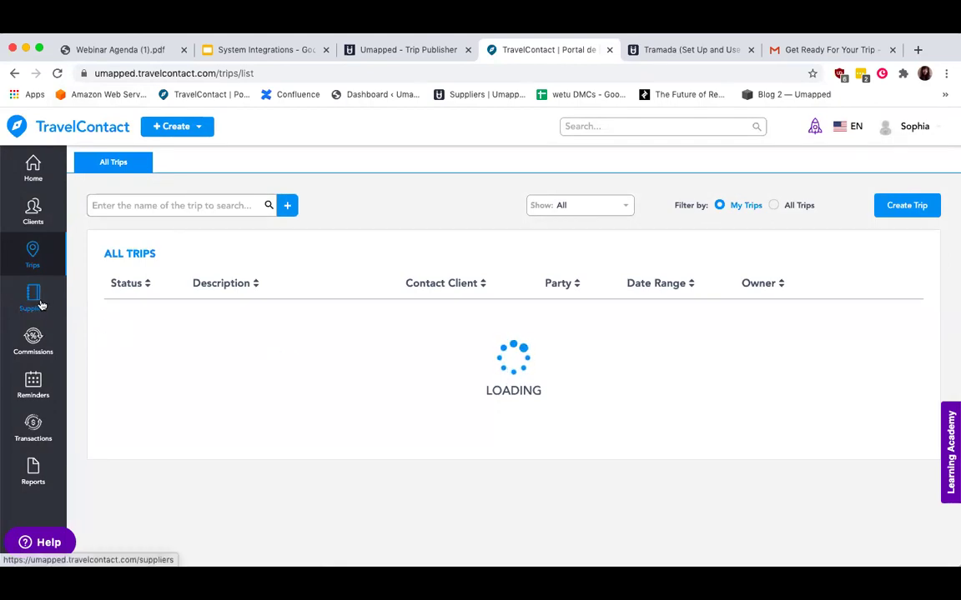
left_click(232, 320)
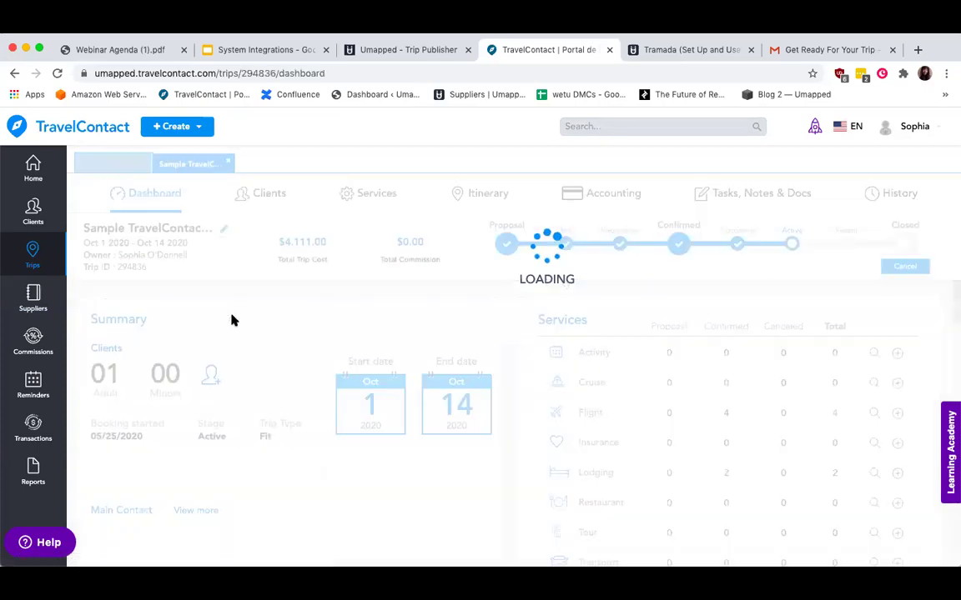
left_click(492, 194)
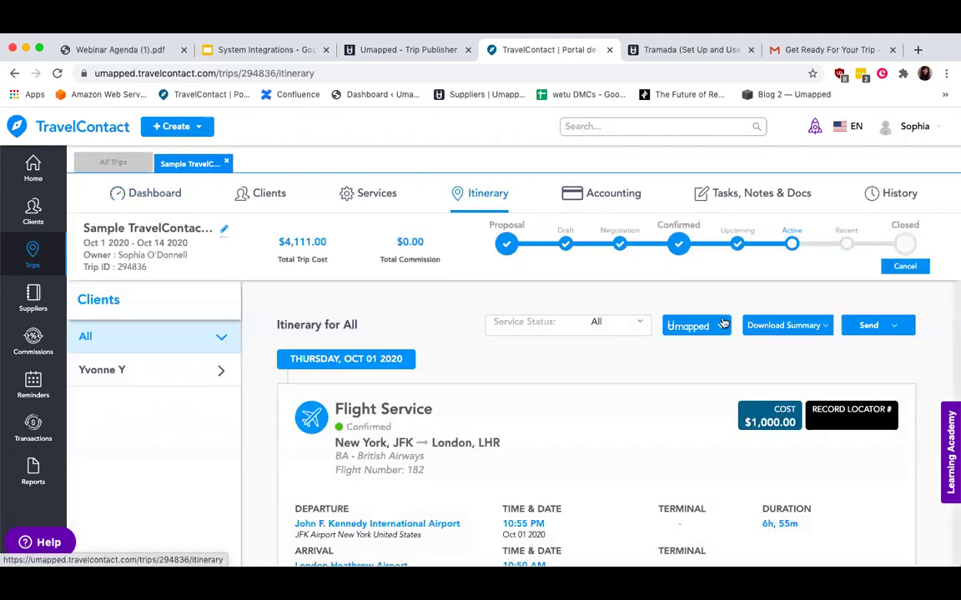
left_click(722, 328)
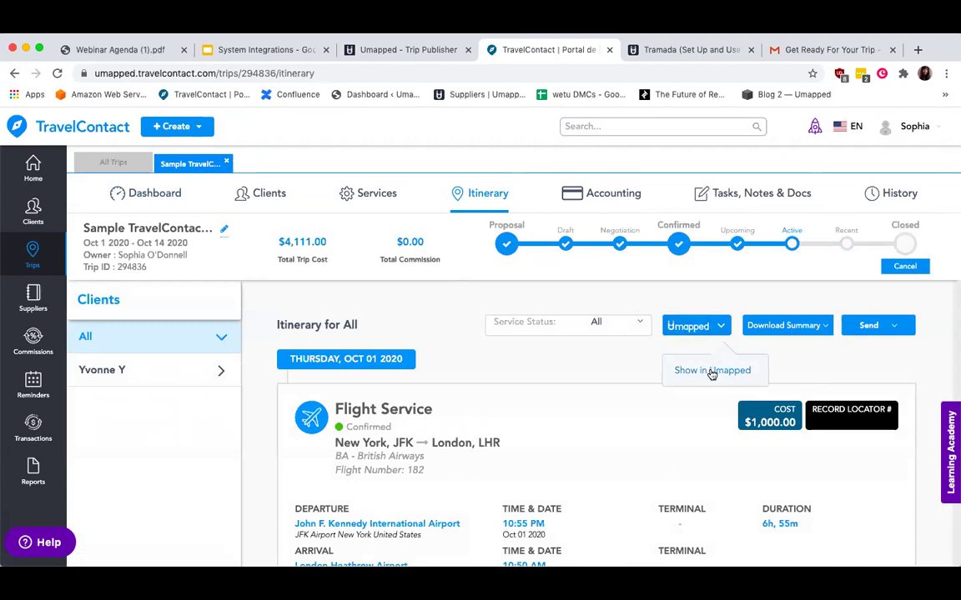
left_click(712, 371)
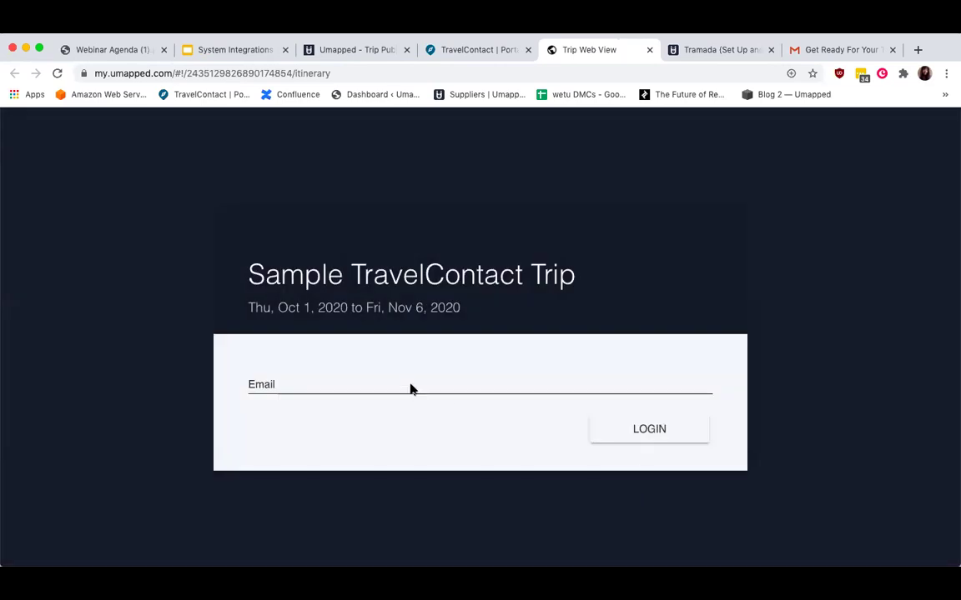
Log in to the trip web view with the traveller's corrected Gmail address.
left_click(409, 385)
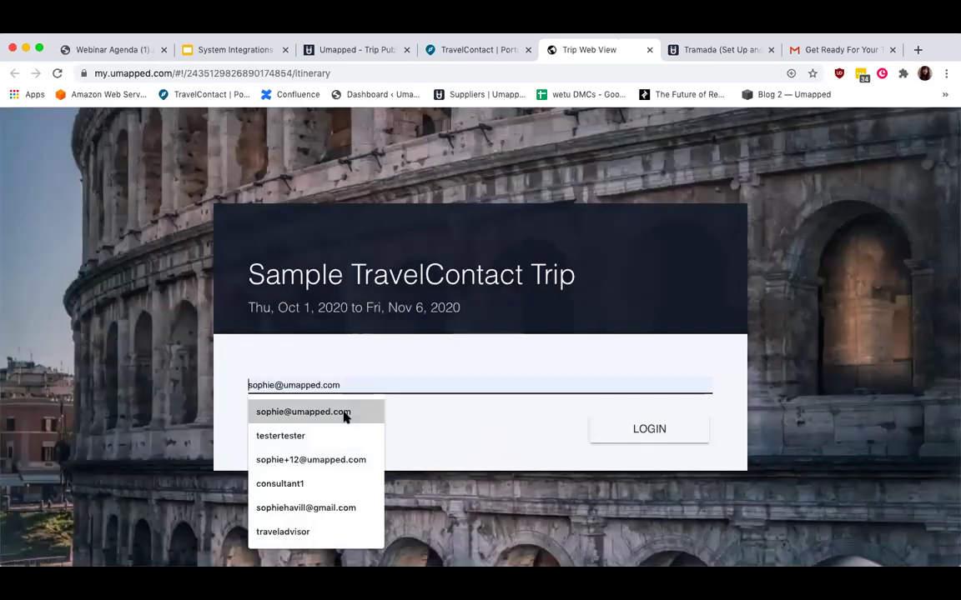
left_click(345, 416)
left_click(677, 437)
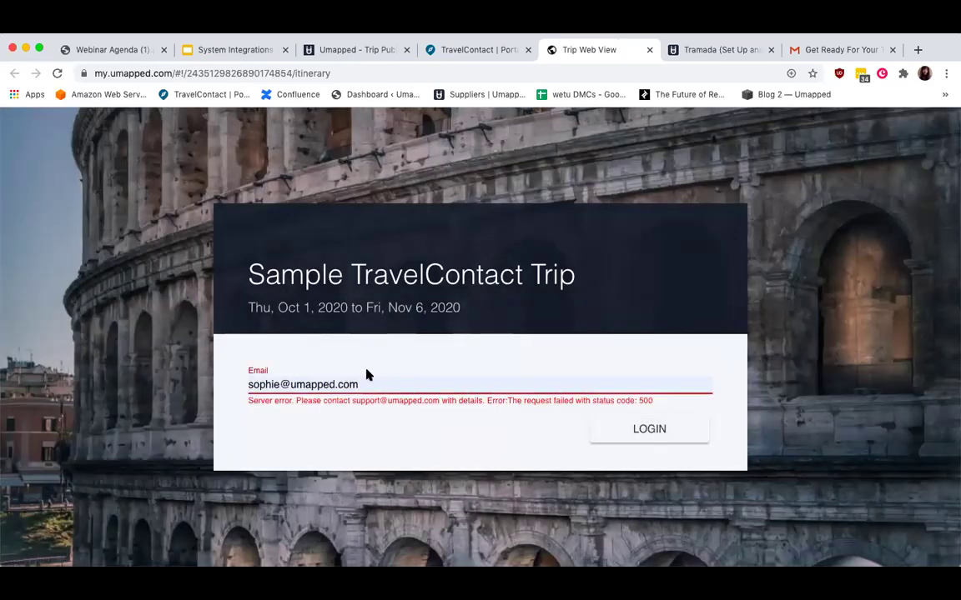
left_click(276, 385)
key("BackSpace")
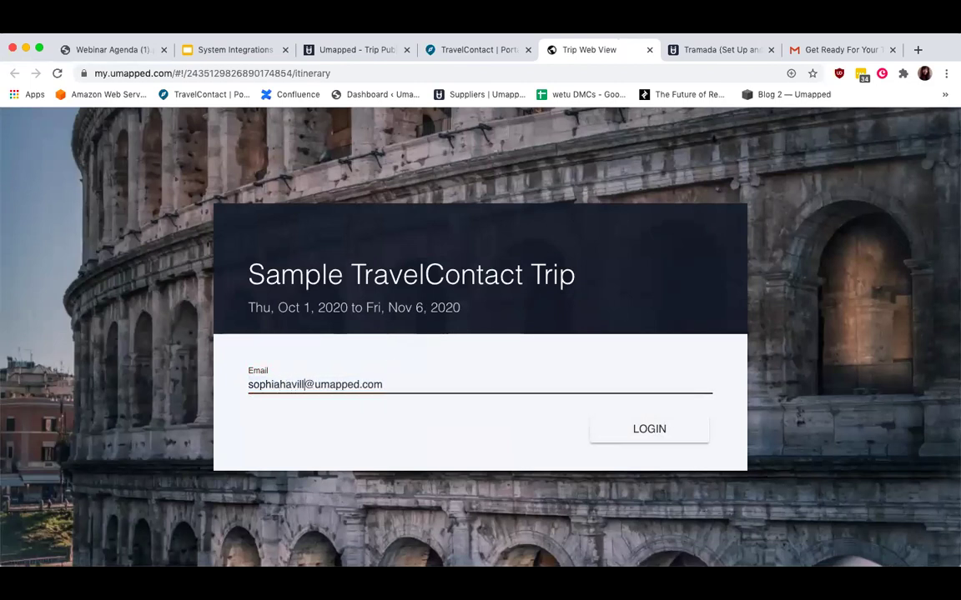
double_click(336, 384)
type("gmail")
key("Return")
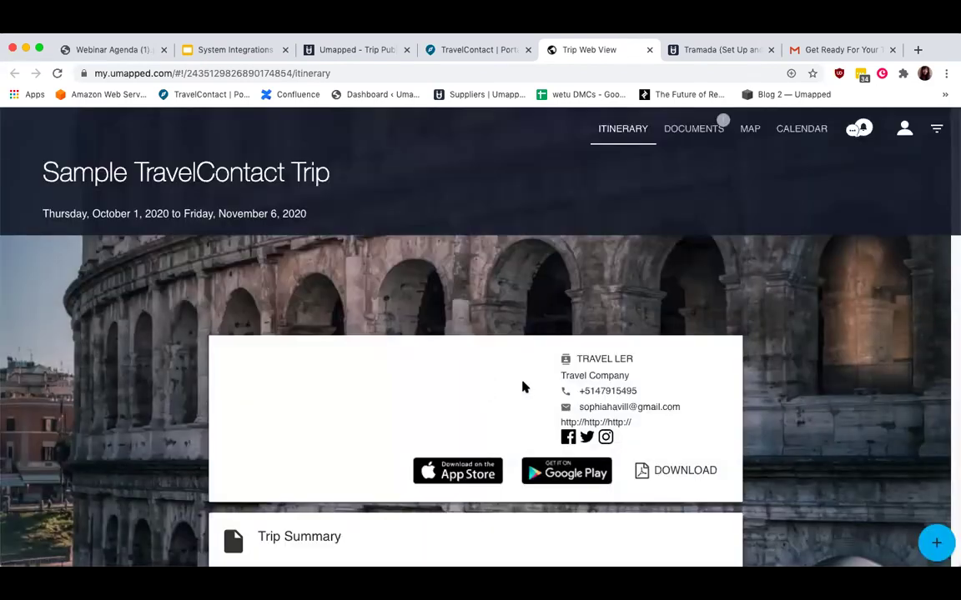
Review the itinerary's flights, hotels and AFAR highlights, then switch to Trip Publisher.
scroll(521, 386, "down", 5)
scroll(613, 248, "down", 4)
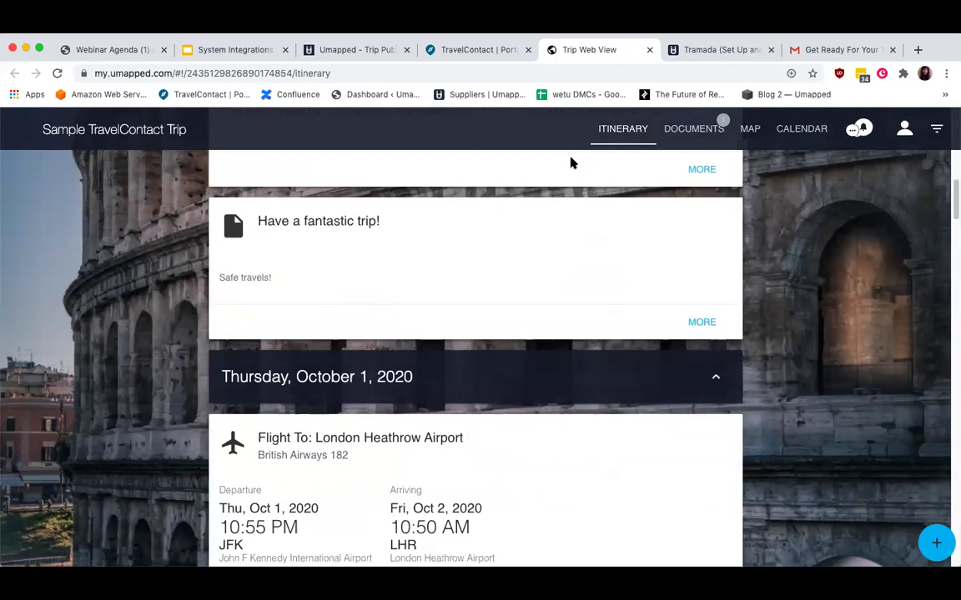
scroll(579, 246, "down", 1)
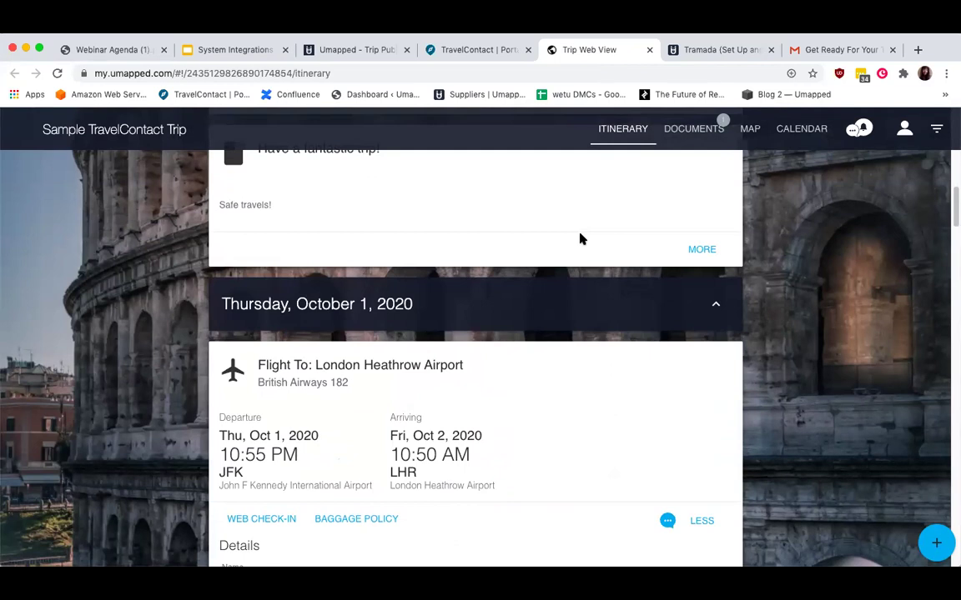
scroll(581, 239, "down", 15)
scroll(581, 239, "down", 15)
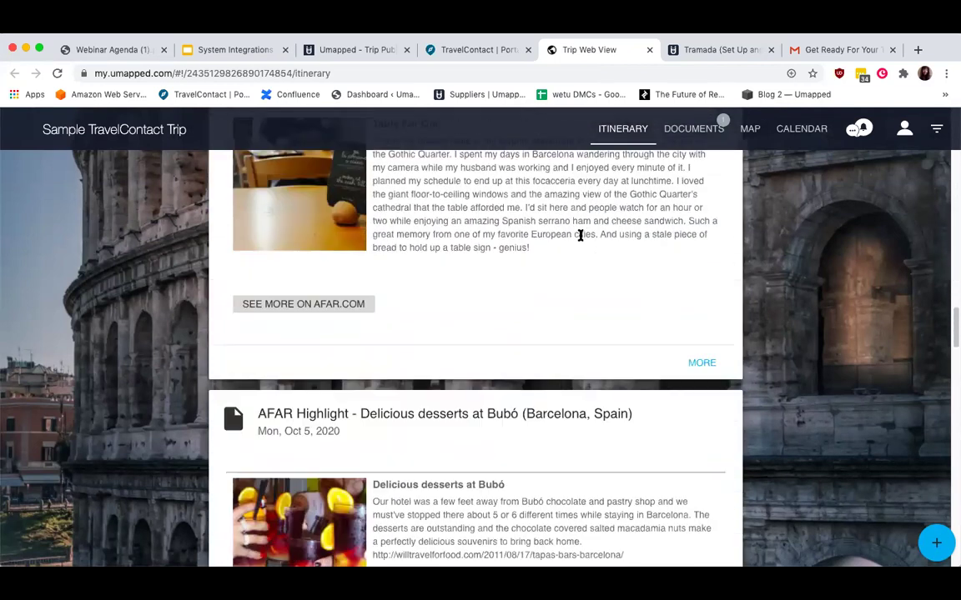
scroll(582, 250, "up", 3)
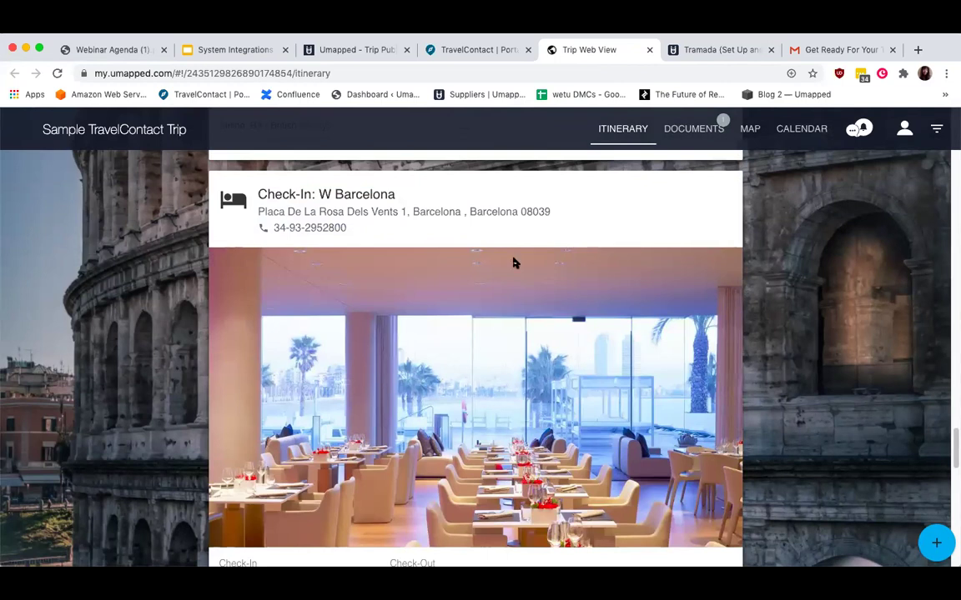
scroll(463, 255, "up", 5)
scroll(466, 259, "up", 10)
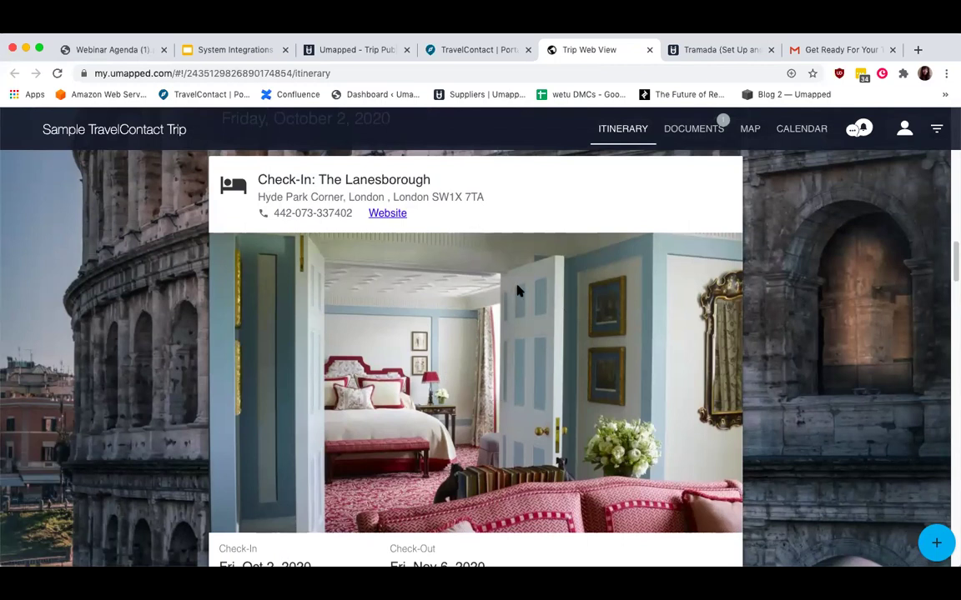
left_click(362, 50)
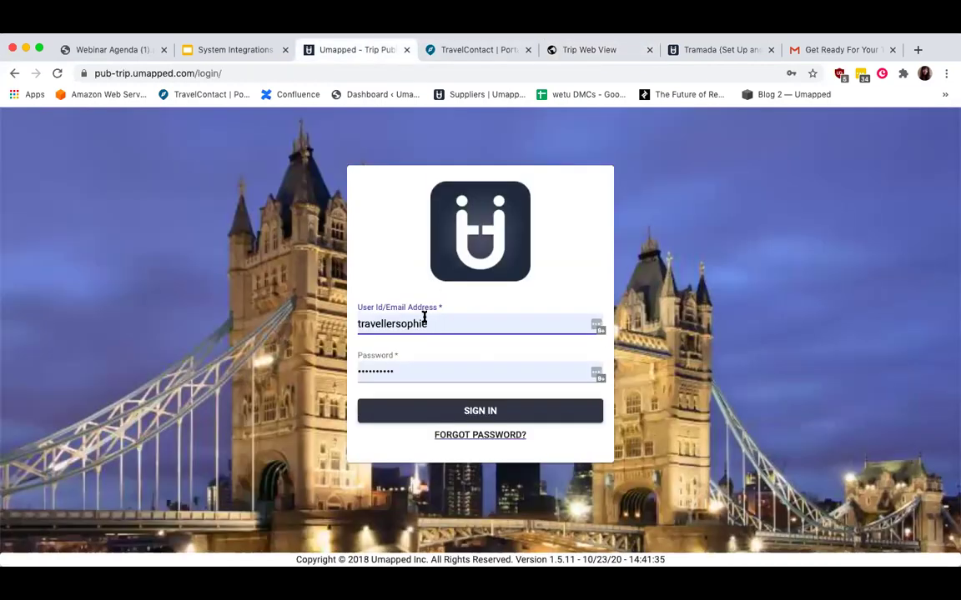
Sign in to Trip Publisher, check the trip's one-traveller count, and return to TravelContact.
left_click(396, 419)
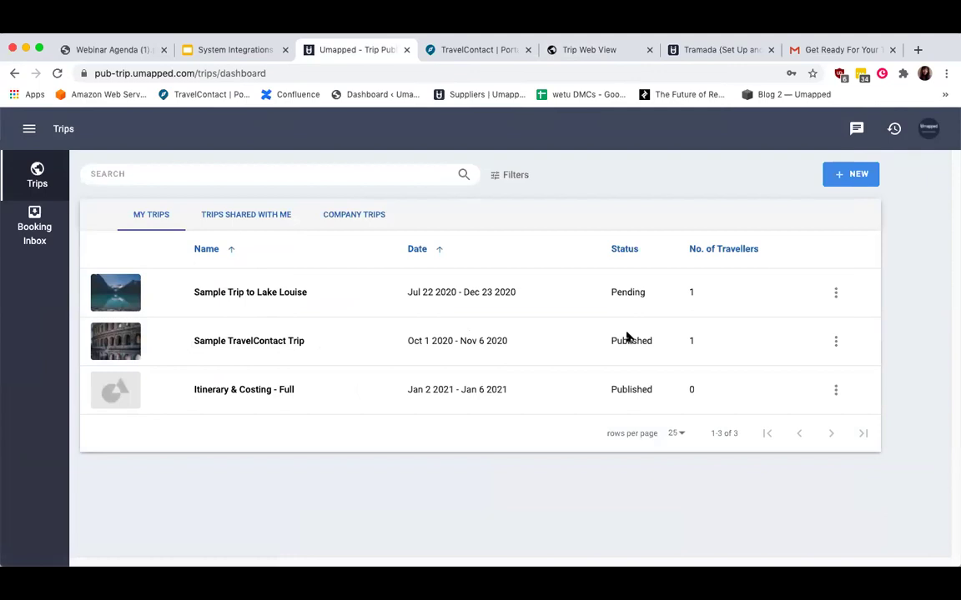
mouse_move(692, 339)
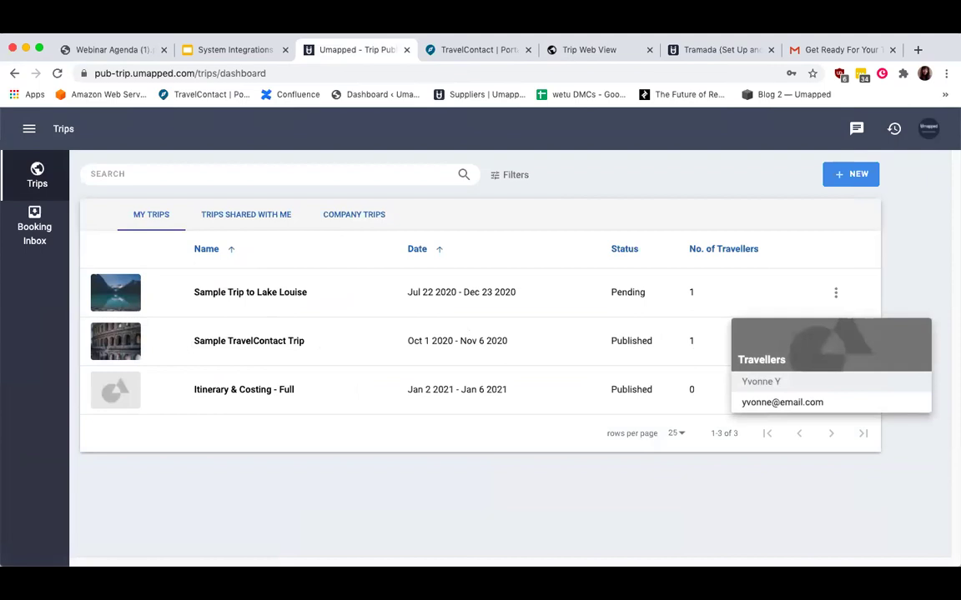
left_click(491, 53)
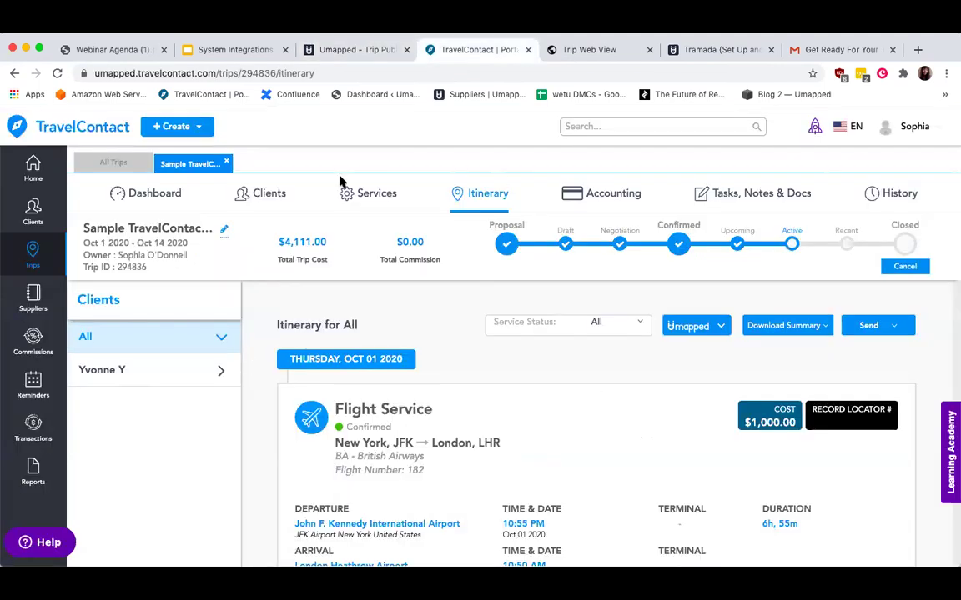
Close the trip web view and present the System Integrations slide full screen, then exit.
left_click(650, 49)
left_click(232, 52)
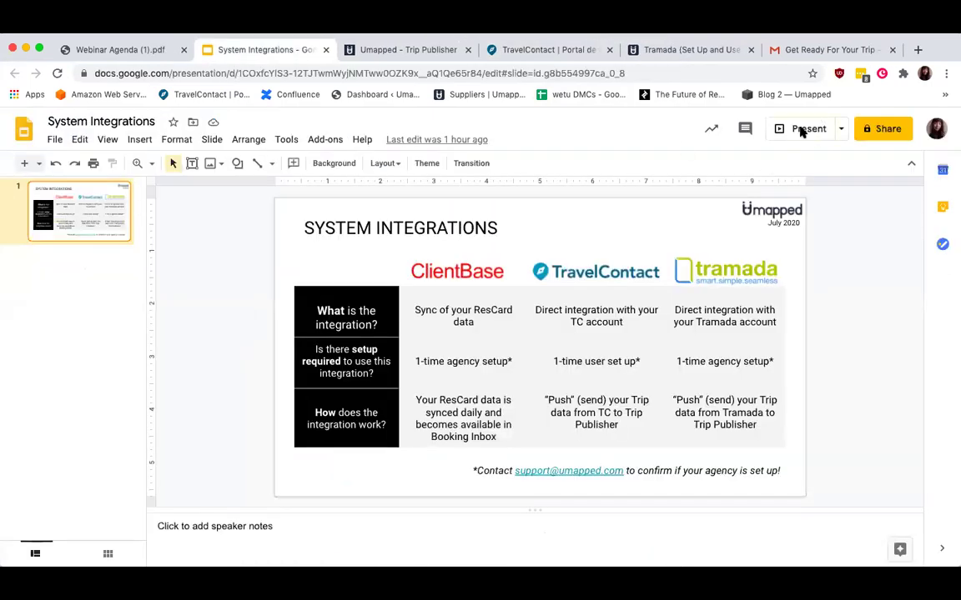
left_click(805, 129)
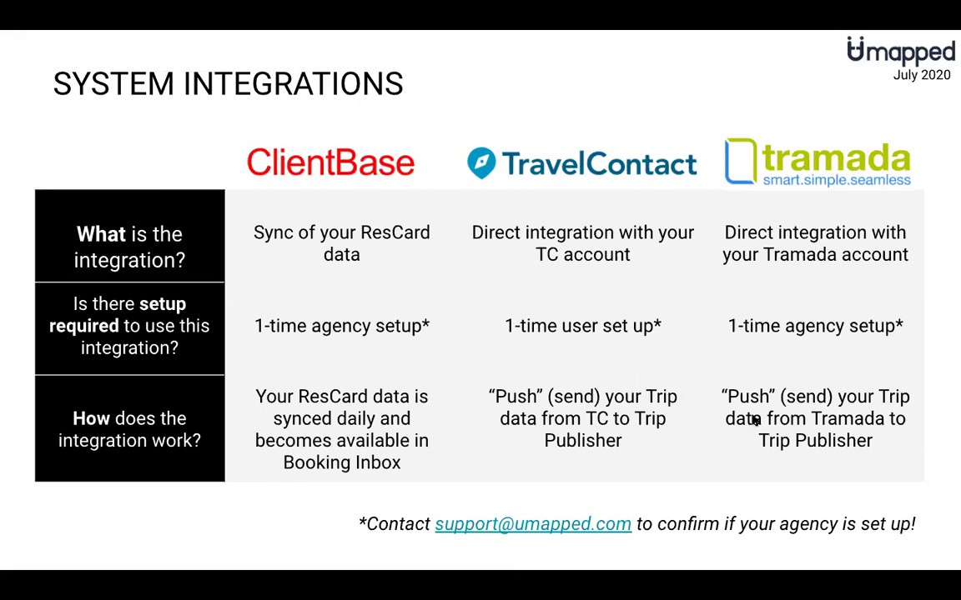
mouse_move(38, 24)
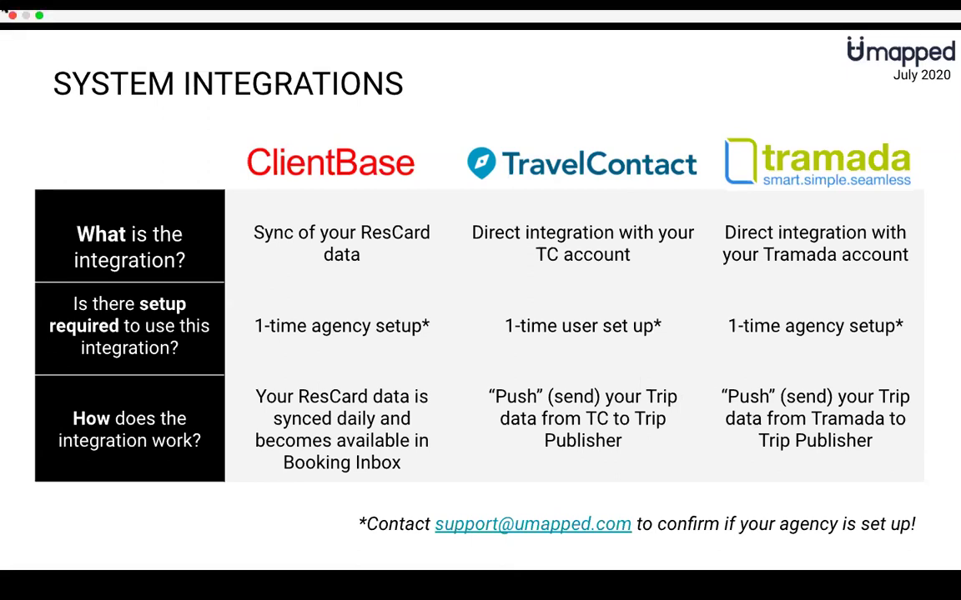
left_click(38, 24)
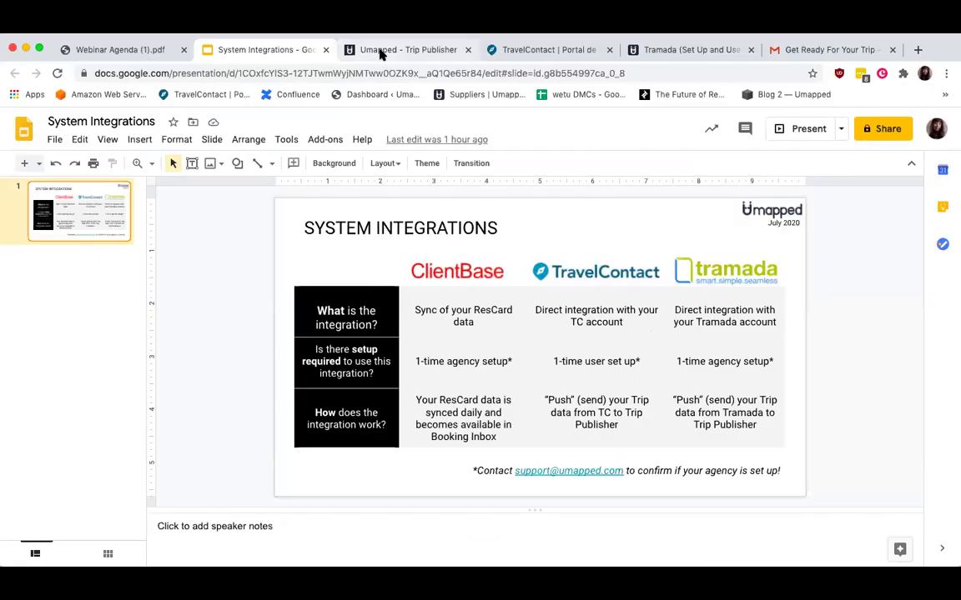
Look over the three trips on the Trip Publisher dashboard, then open the Tramada guide.
left_click(384, 49)
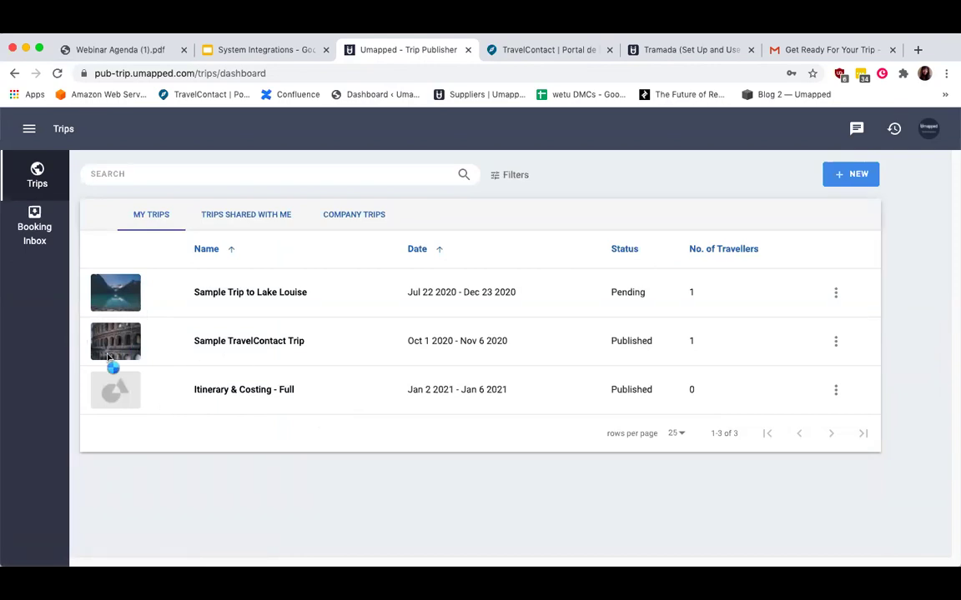
mouse_move(104, 404)
left_click(682, 50)
Read the Tramada set-up article, highlighting its title, and open the Tramada bookings video.
scroll(481, 206, "up", 5)
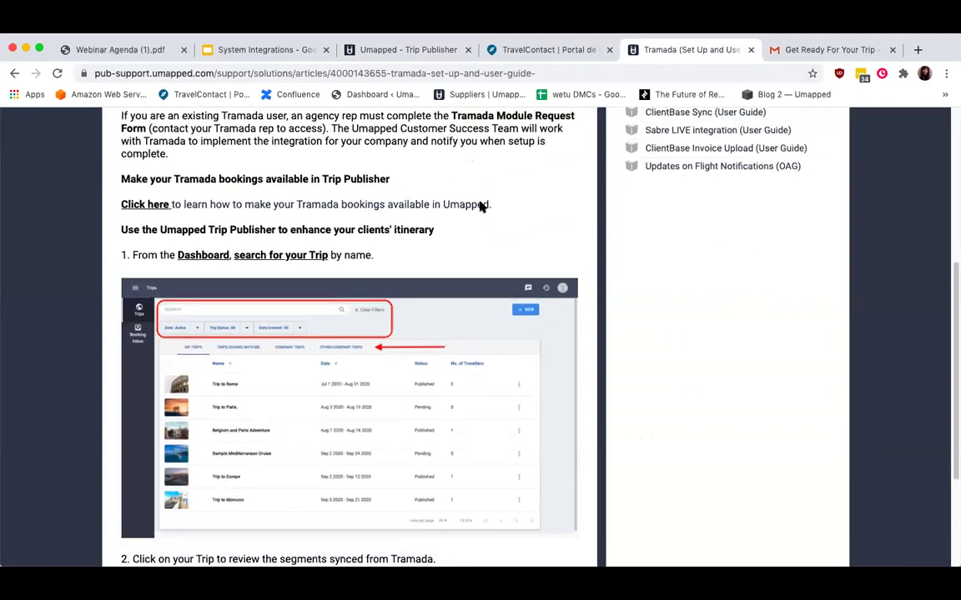
scroll(459, 282, "up", 3)
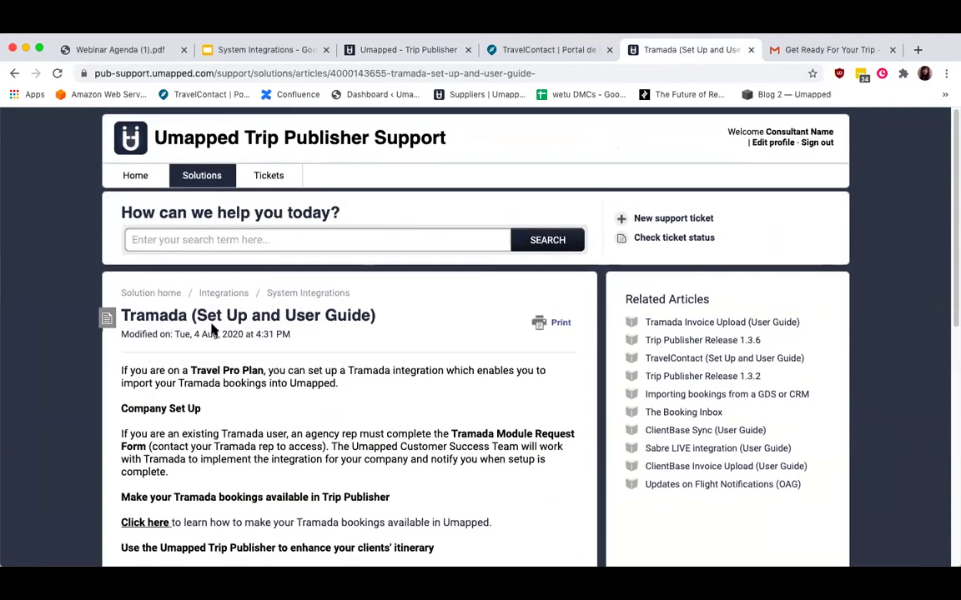
scroll(213, 328, "down", 1)
left_click_drag(122, 292, 380, 292)
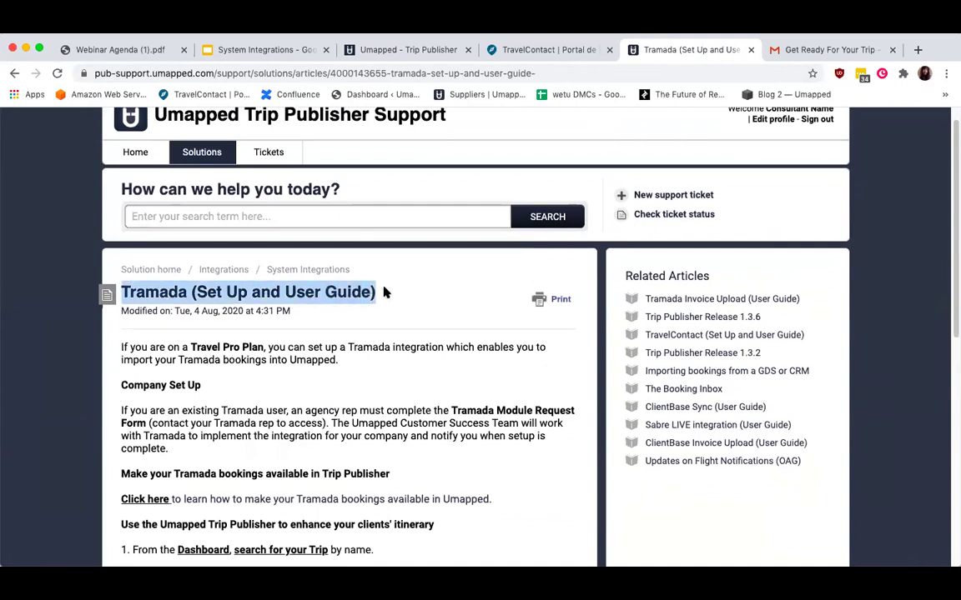
scroll(383, 292, "down", 5)
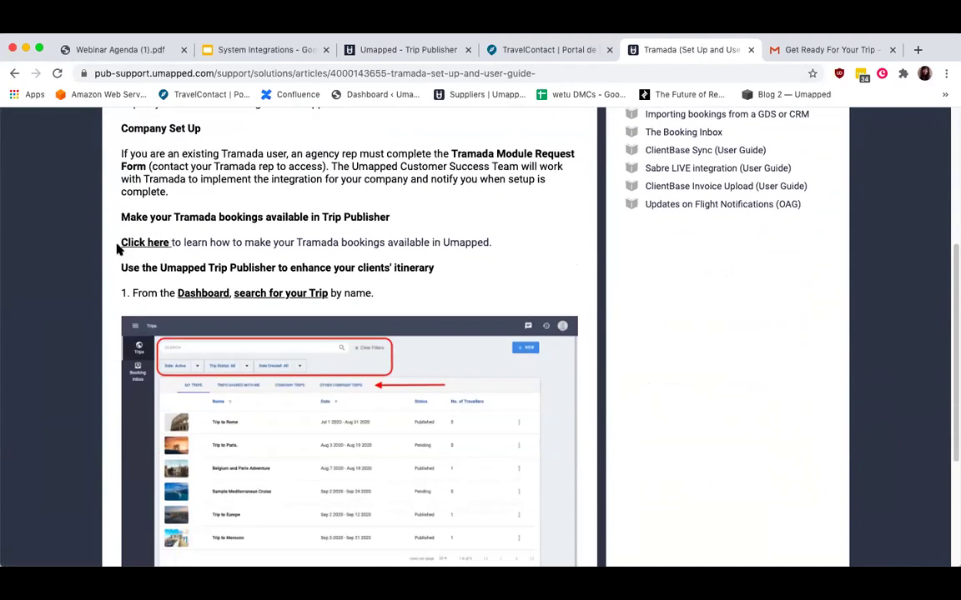
left_click(144, 242)
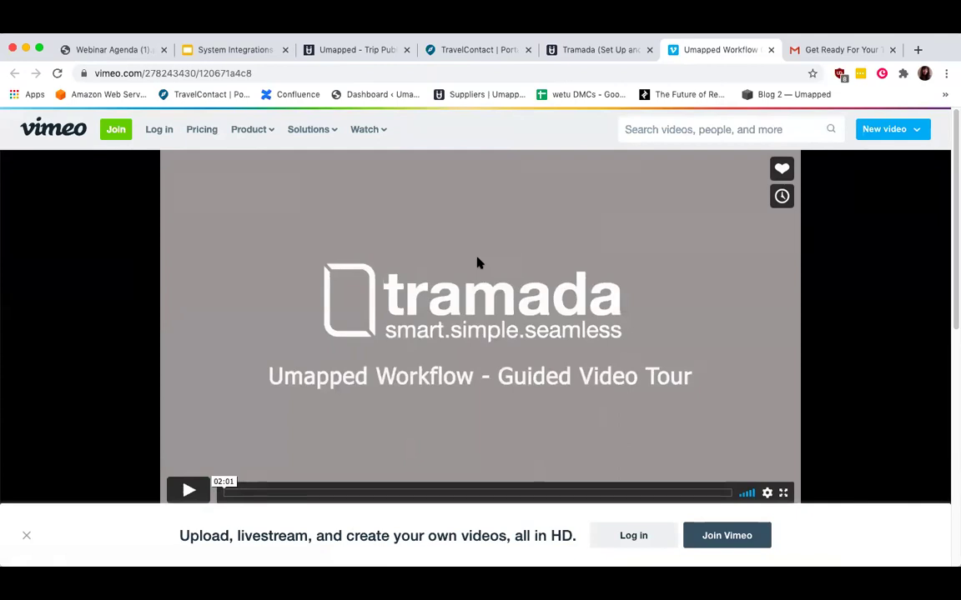
Close the Umapped Workflow video, skim the Tramada article again, and close it.
left_click(638, 50)
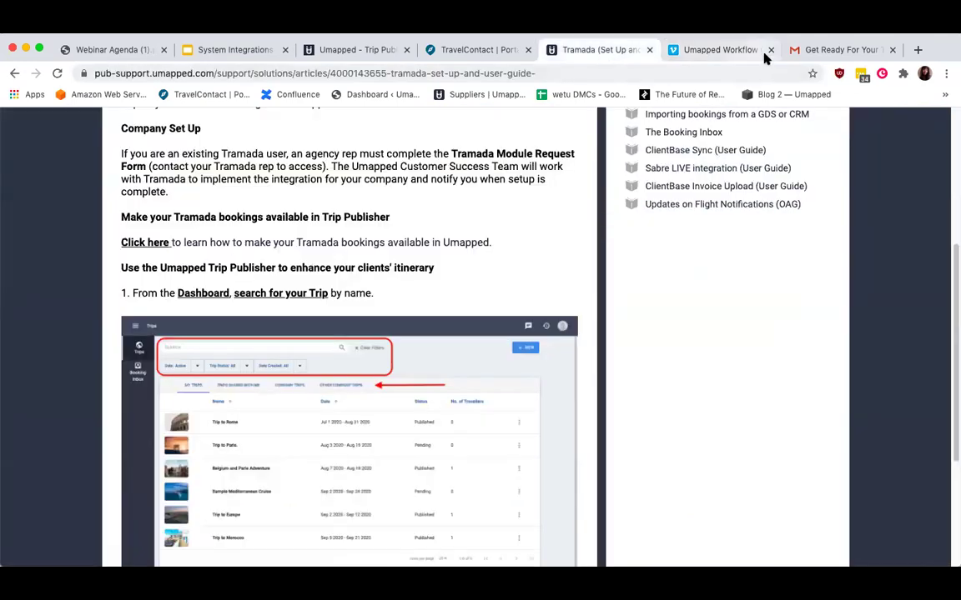
left_click(769, 50)
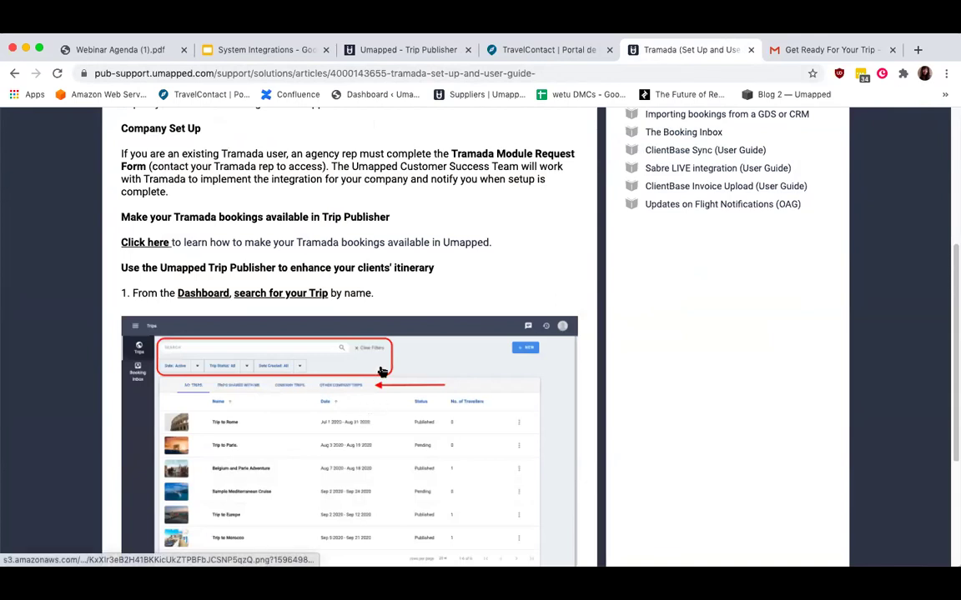
scroll(290, 309, "down", 2)
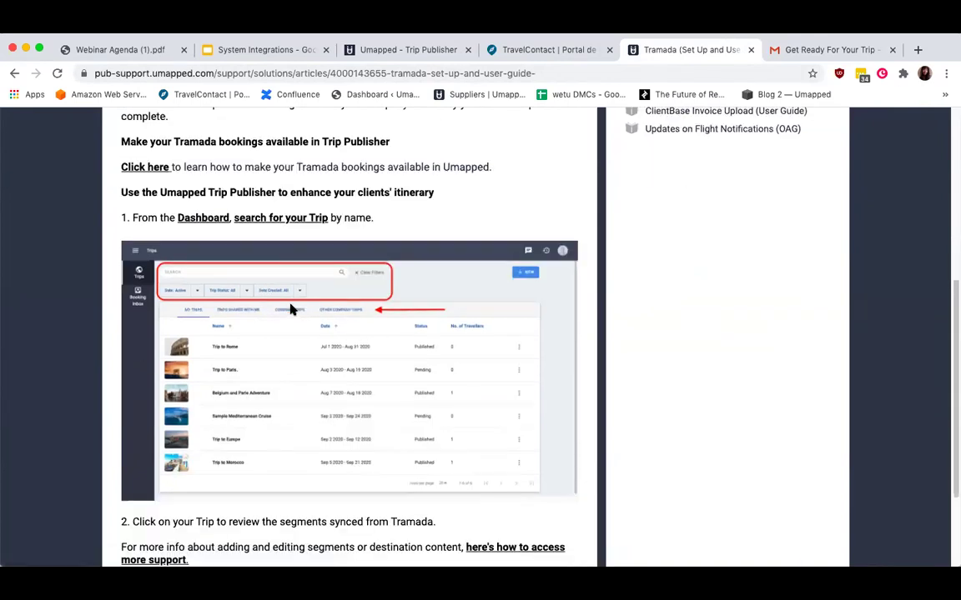
scroll(292, 311, "up", 2)
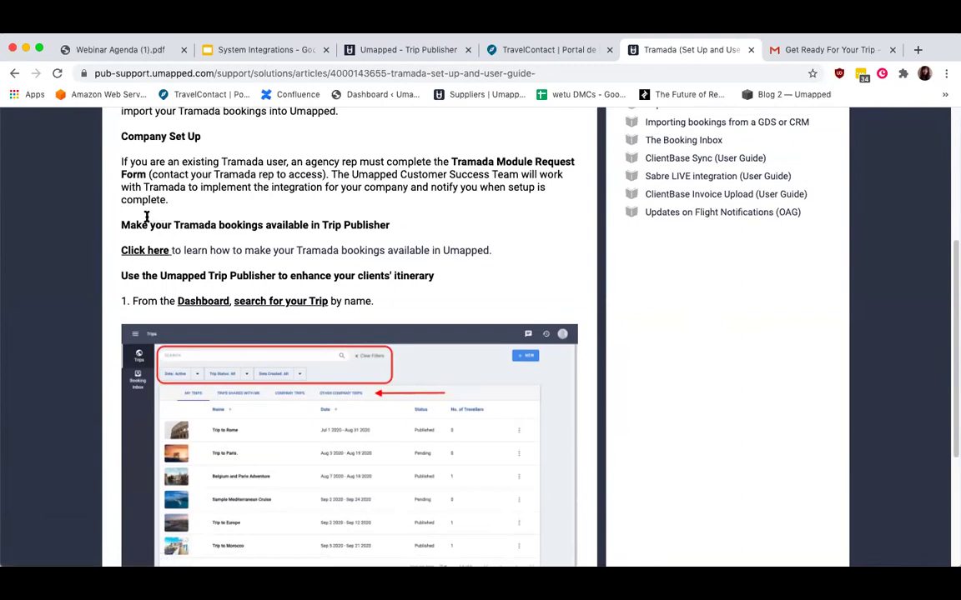
scroll(360, 197, "up", 3)
left_click(750, 50)
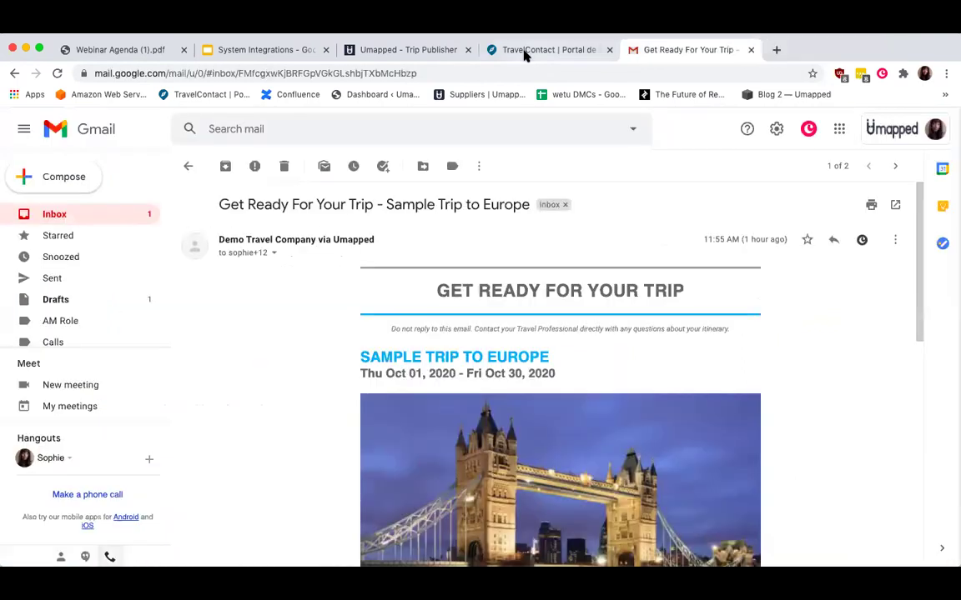
Close the leftover TravelContact itinerary page and go back to the Trip Publisher dashboard.
left_click(517, 53)
left_click(609, 50)
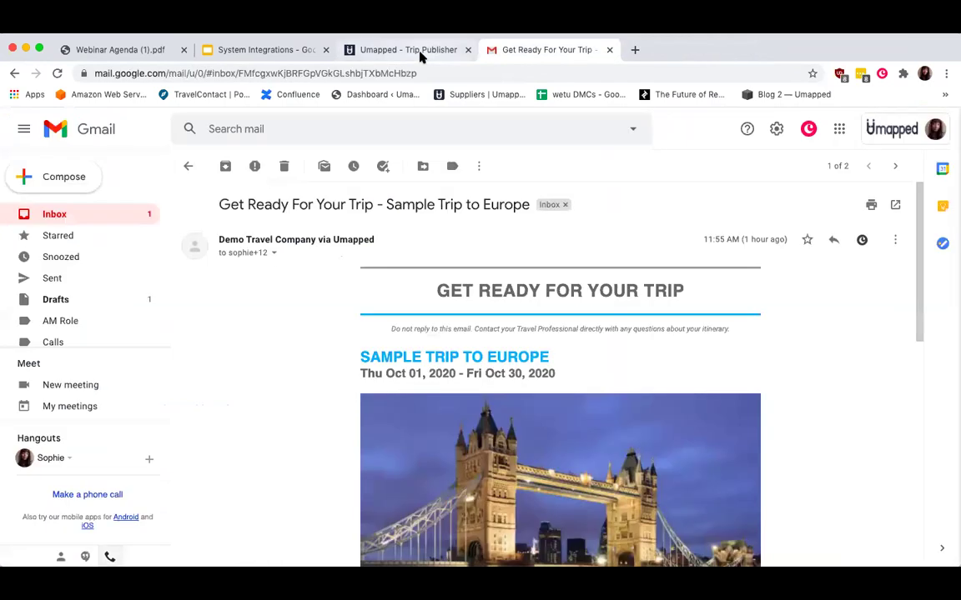
left_click(419, 53)
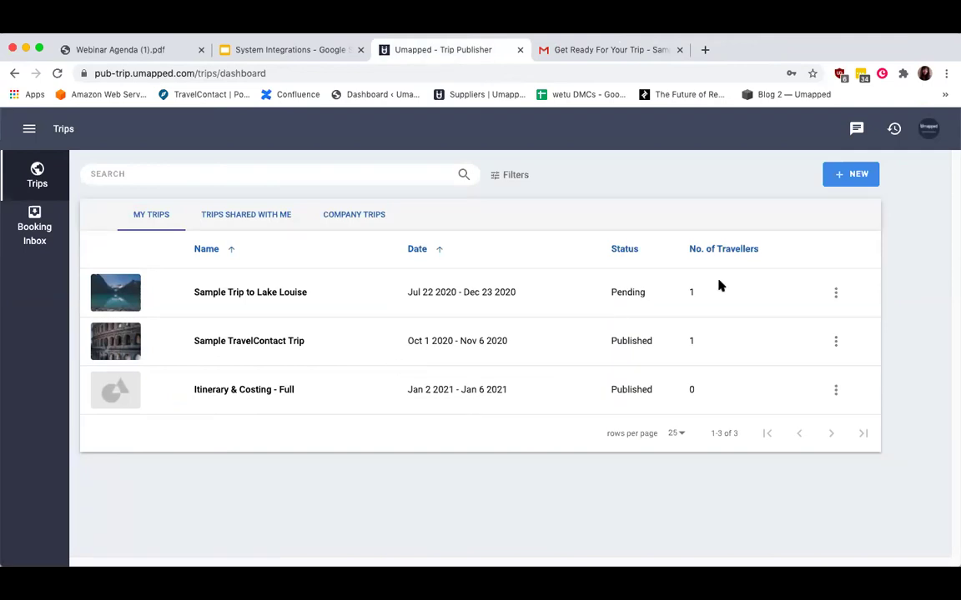
Log out and sign back in using the demo travel advisor's saved login.
left_click(928, 128)
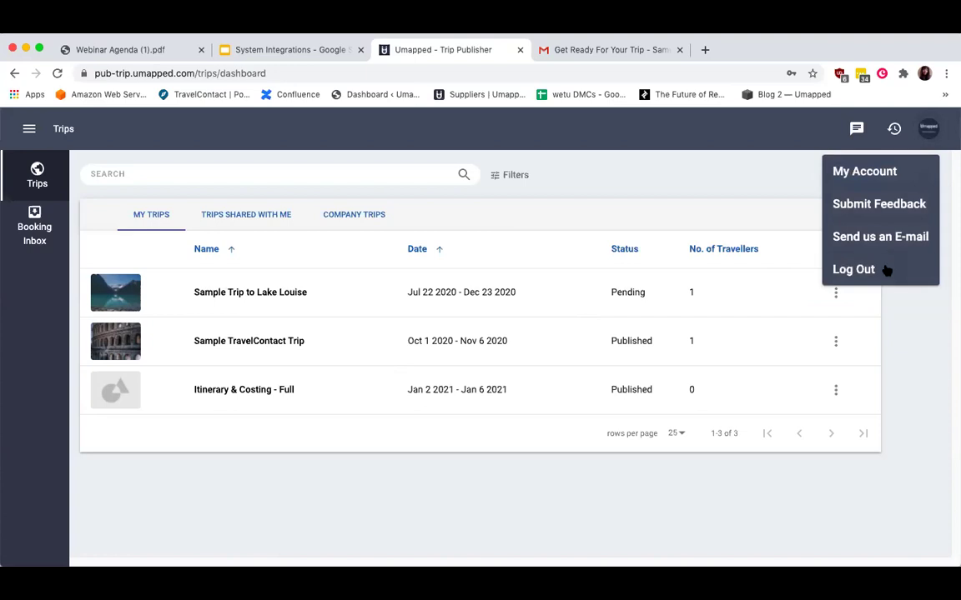
left_click(882, 272)
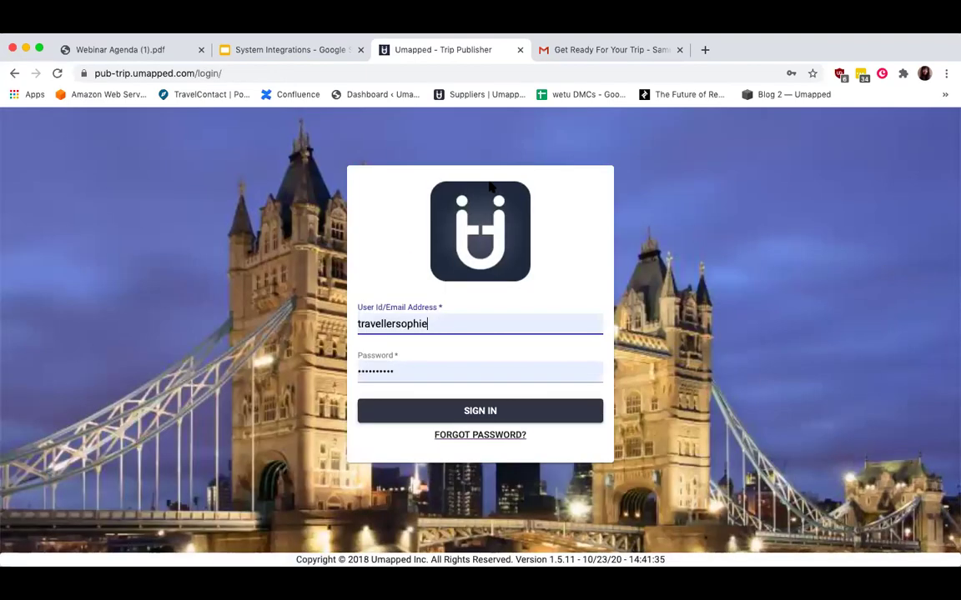
left_click(194, 73)
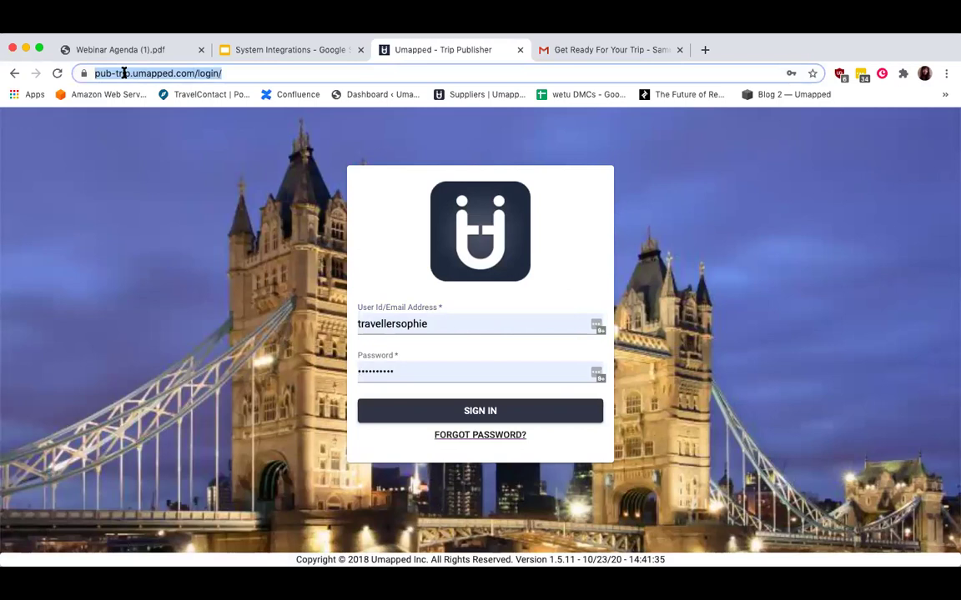
double_click(411, 324)
type("tr")
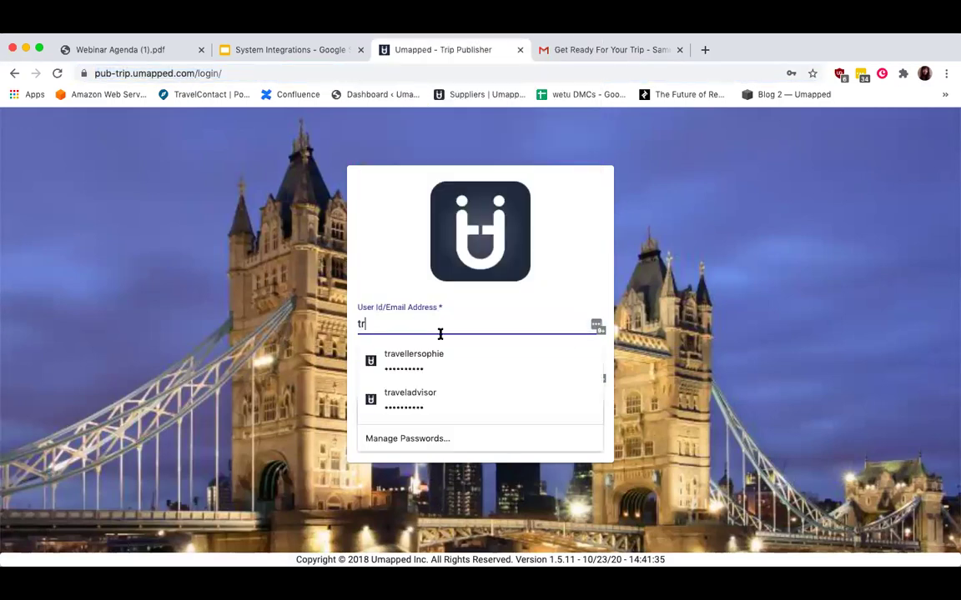
left_click(456, 398)
left_click(403, 415)
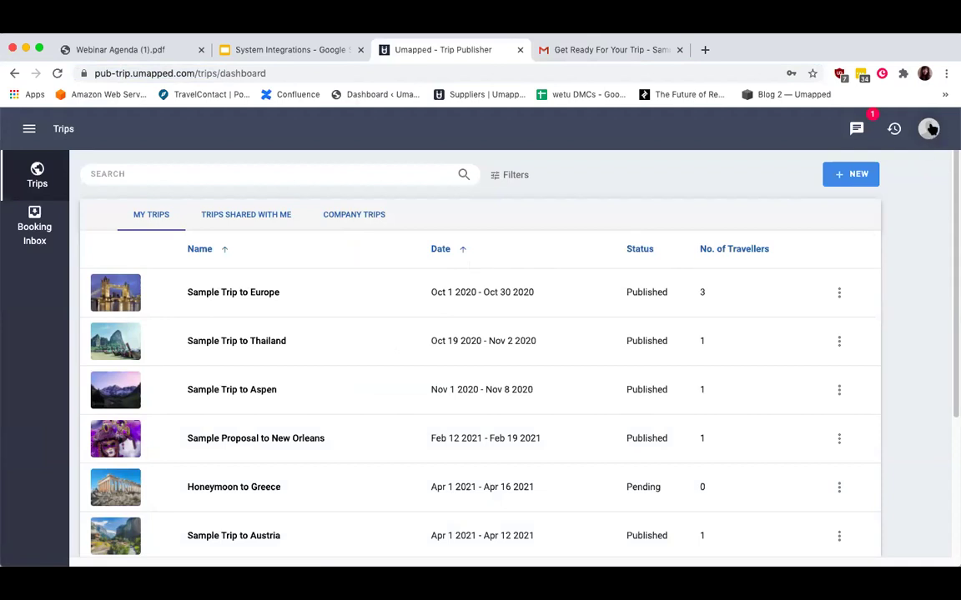
left_click(931, 128)
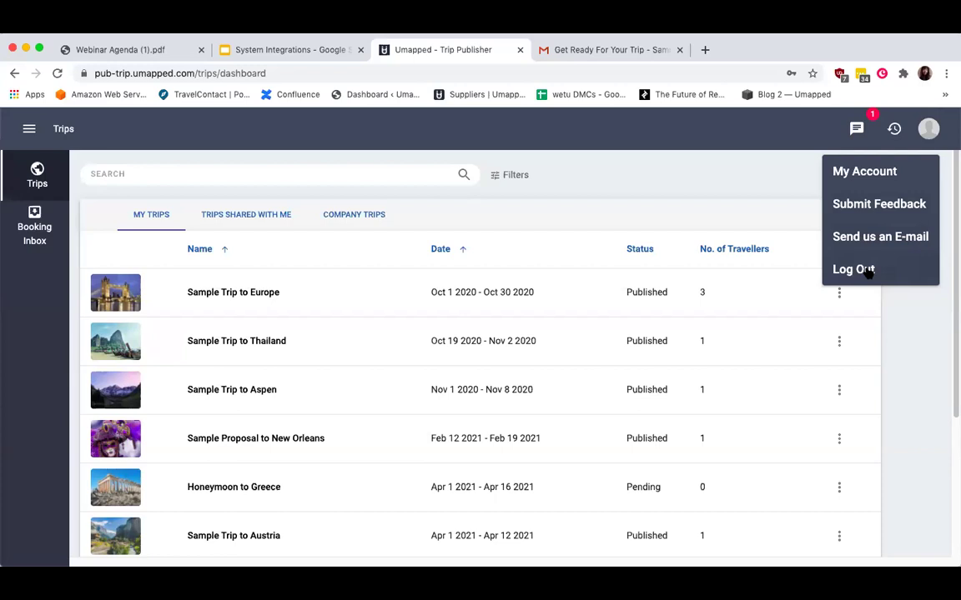
left_click(872, 176)
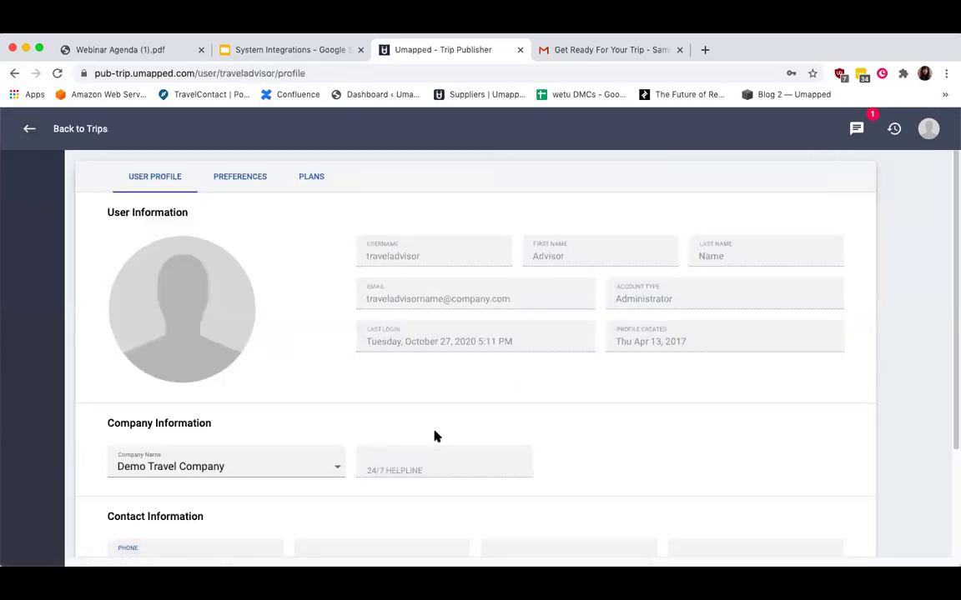
scroll(434, 432, "down", 3)
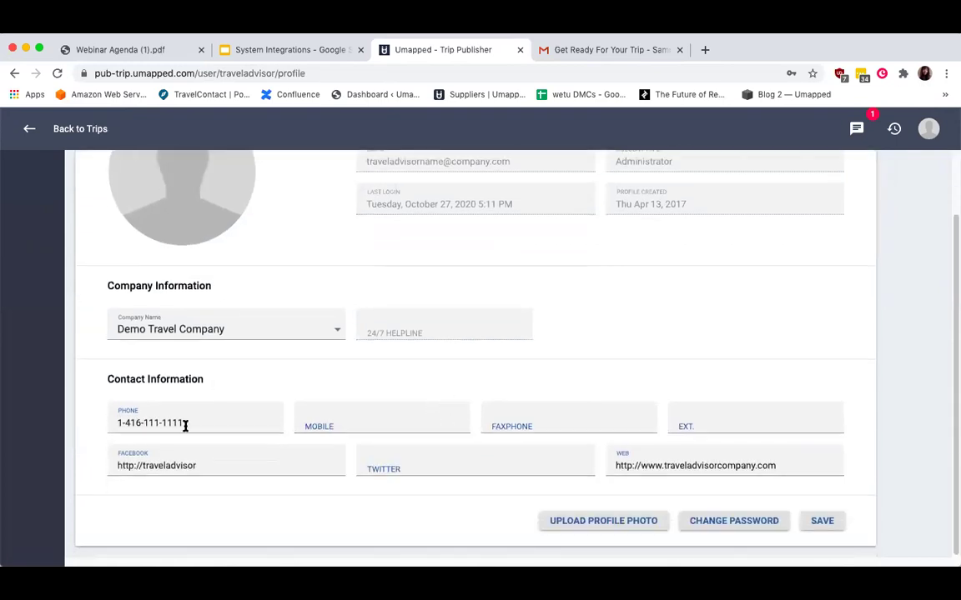
left_click(257, 404)
scroll(459, 398, "up", 3)
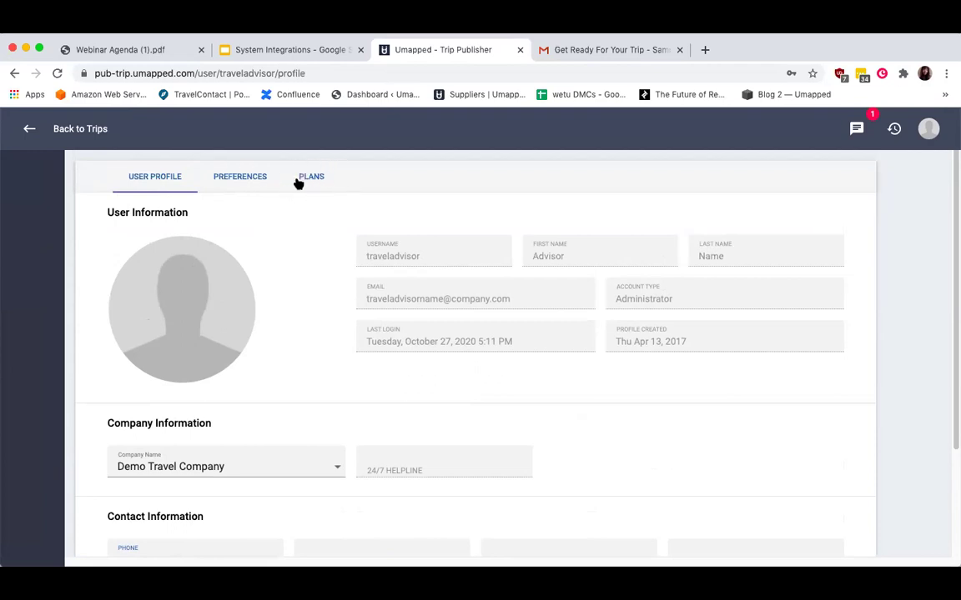
left_click(223, 182)
scroll(320, 294, "down", 2)
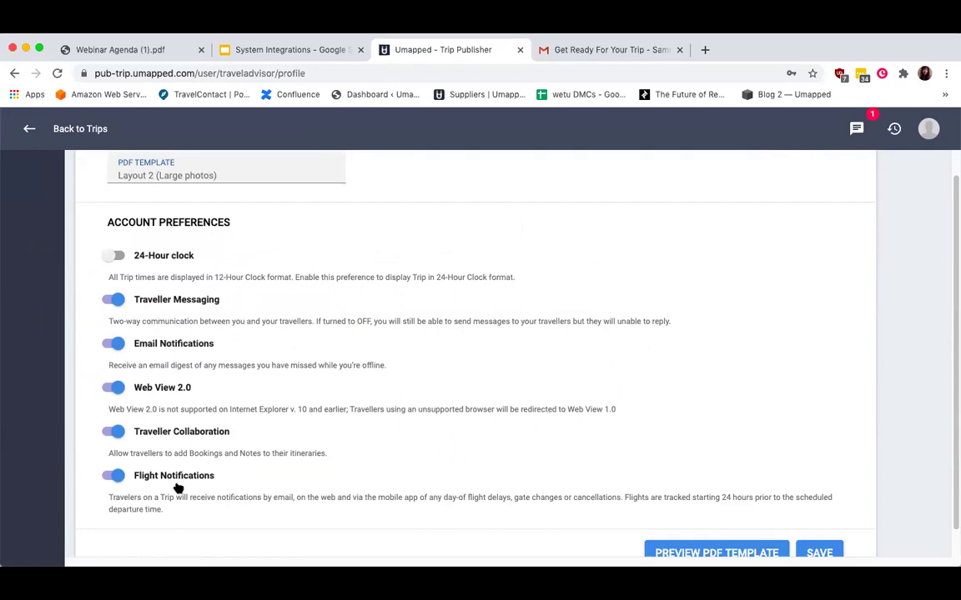
scroll(223, 386, "up", 2)
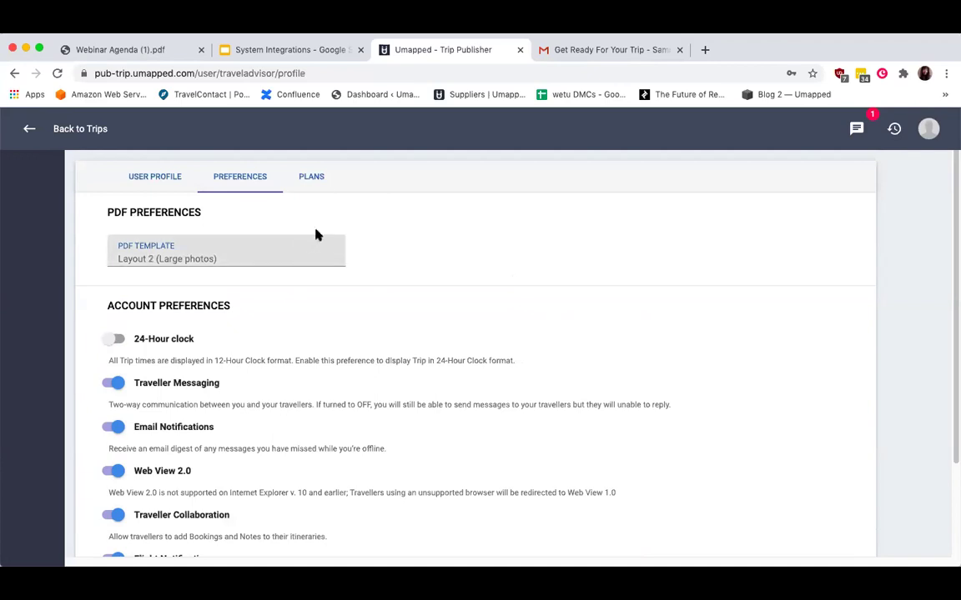
left_click(313, 178)
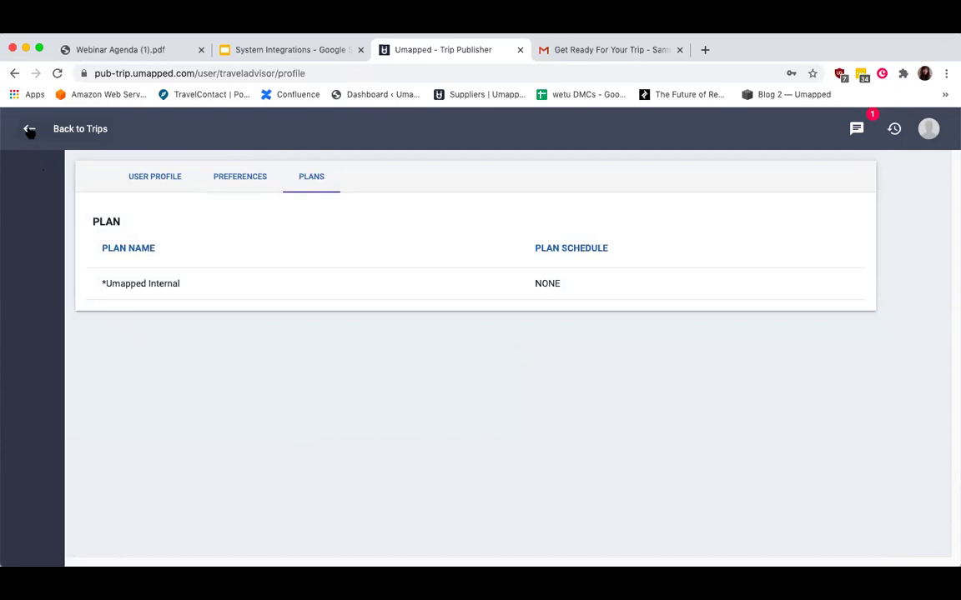
left_click(30, 130)
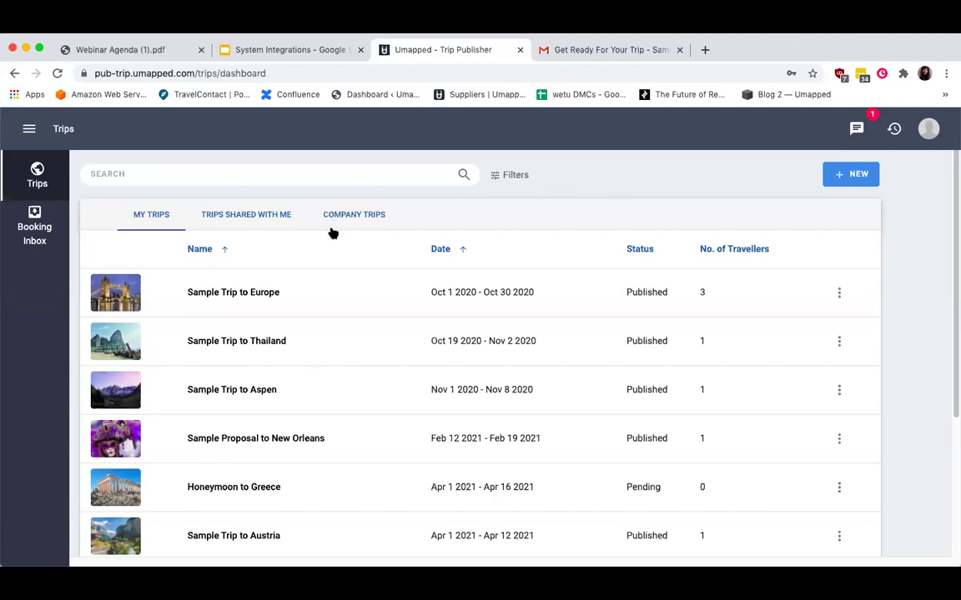
Compare the Company Trips list with My Trips and reveal the trip filters.
left_click(362, 214)
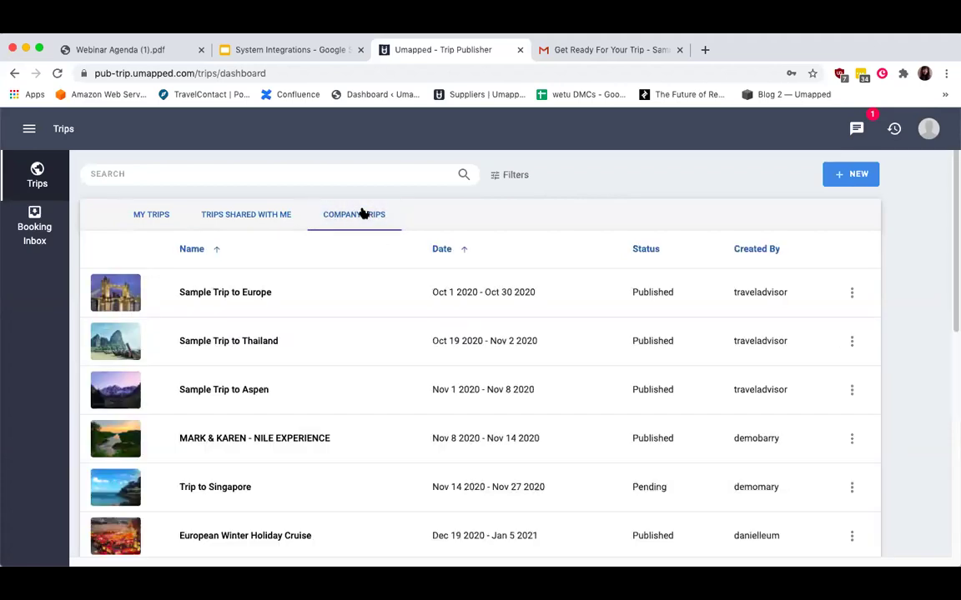
left_click(160, 214)
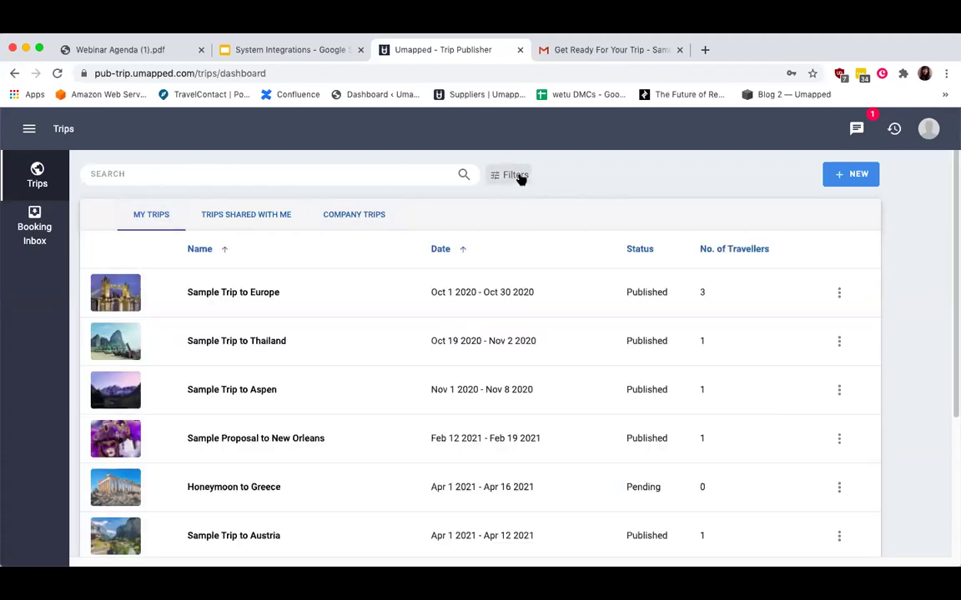
left_click(516, 176)
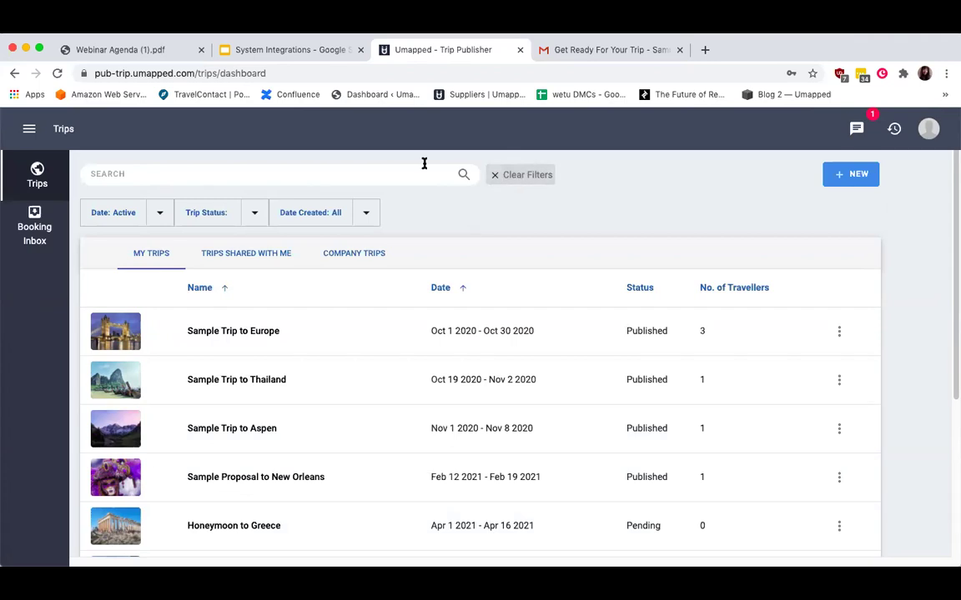
Inspect the date, status and creation-date filters unchanged, then bring up the main sections menu.
left_click(161, 214)
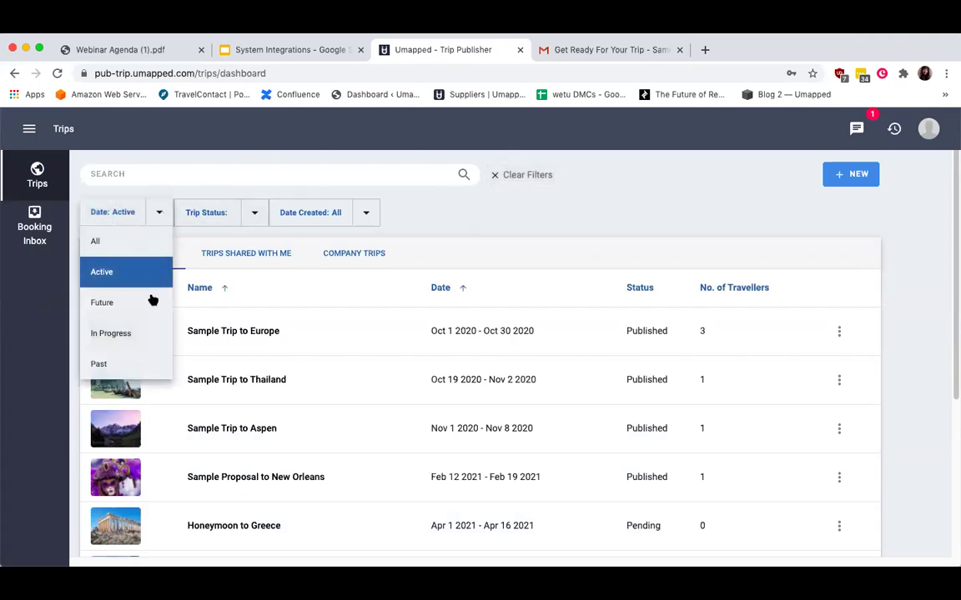
left_click(255, 212)
left_click(254, 212)
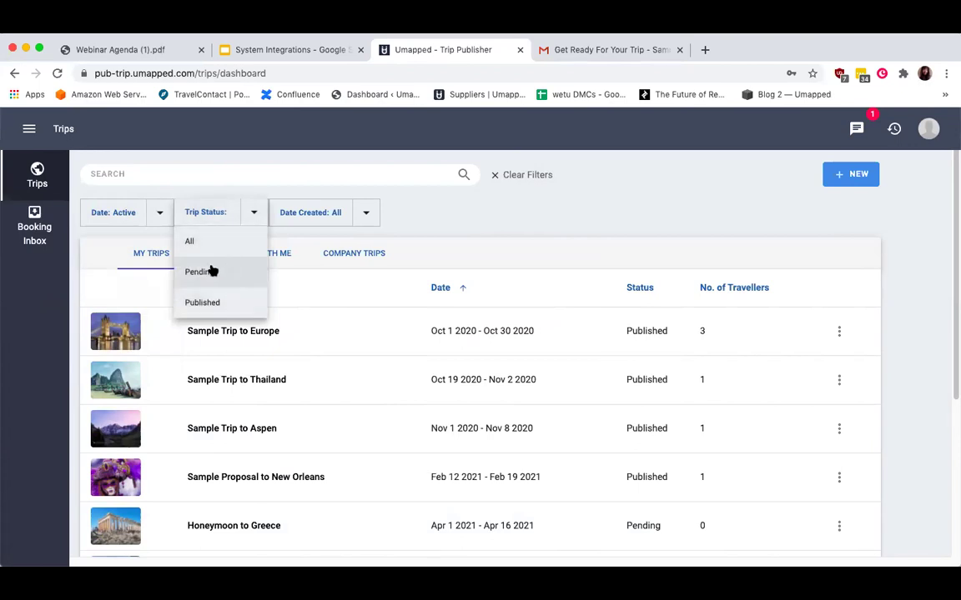
left_click(368, 213)
left_click(369, 215)
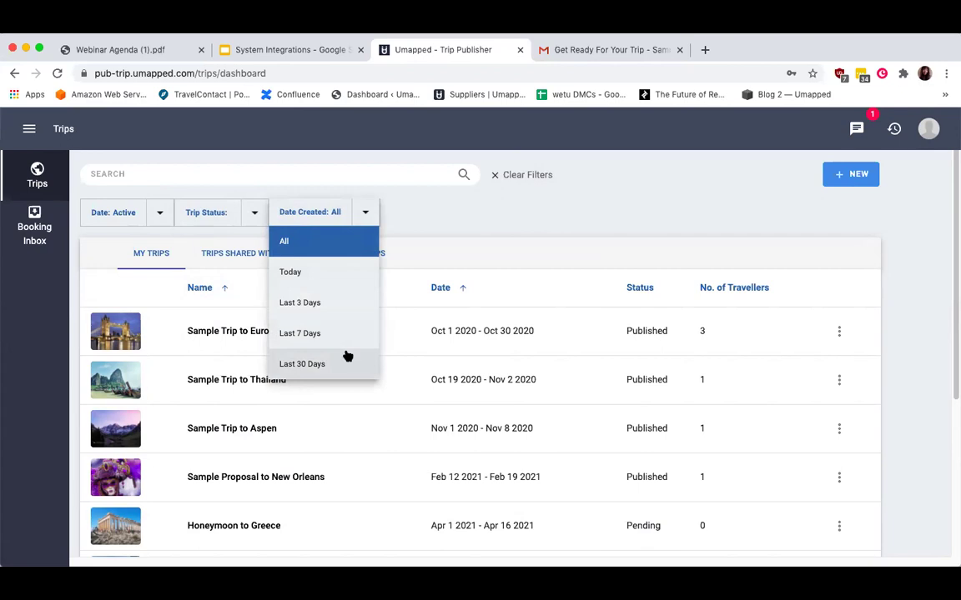
left_click(455, 230)
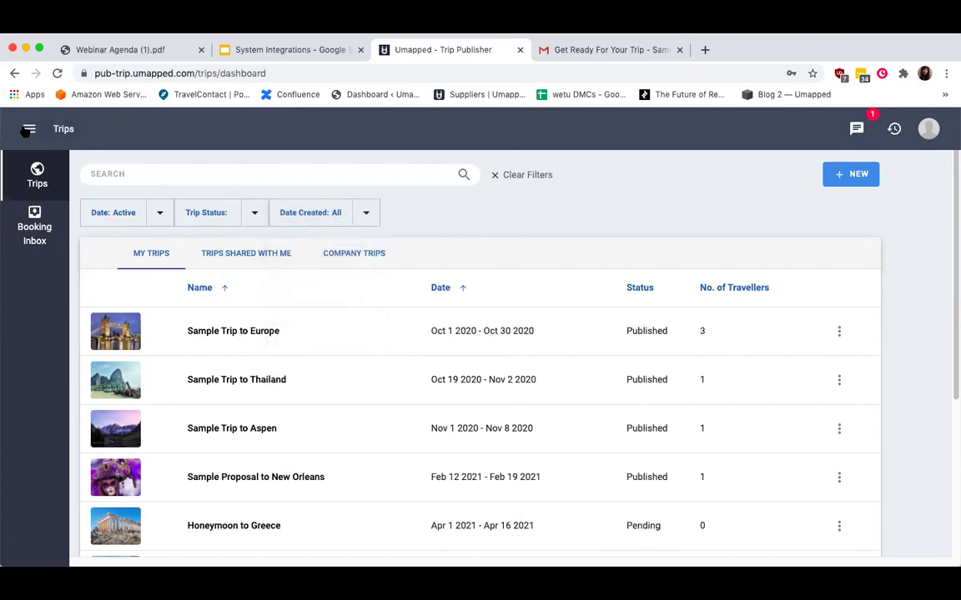
left_click(28, 129)
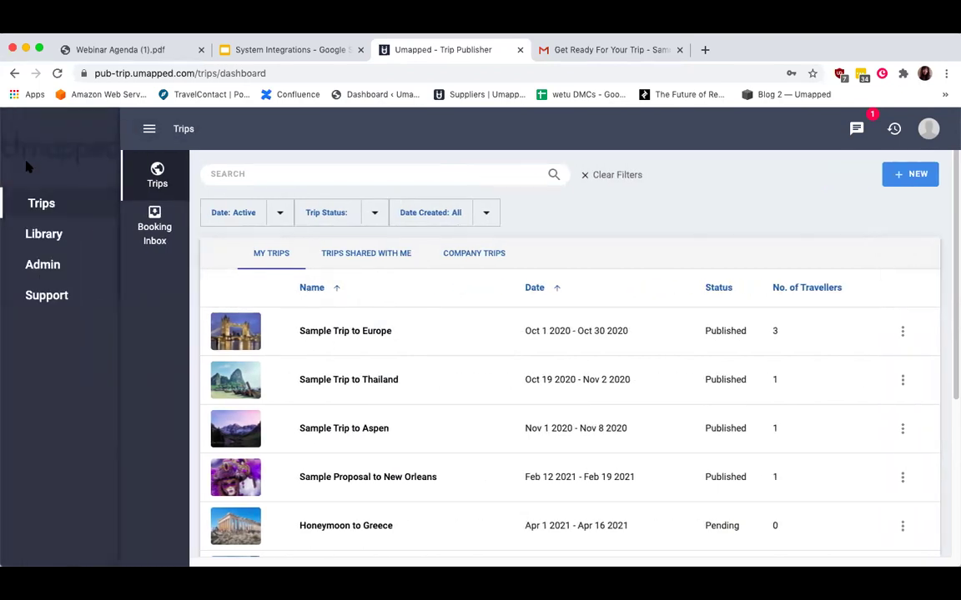
Visit the Library's trip templates, then hide the navigation and switch to Library Documents.
left_click(71, 240)
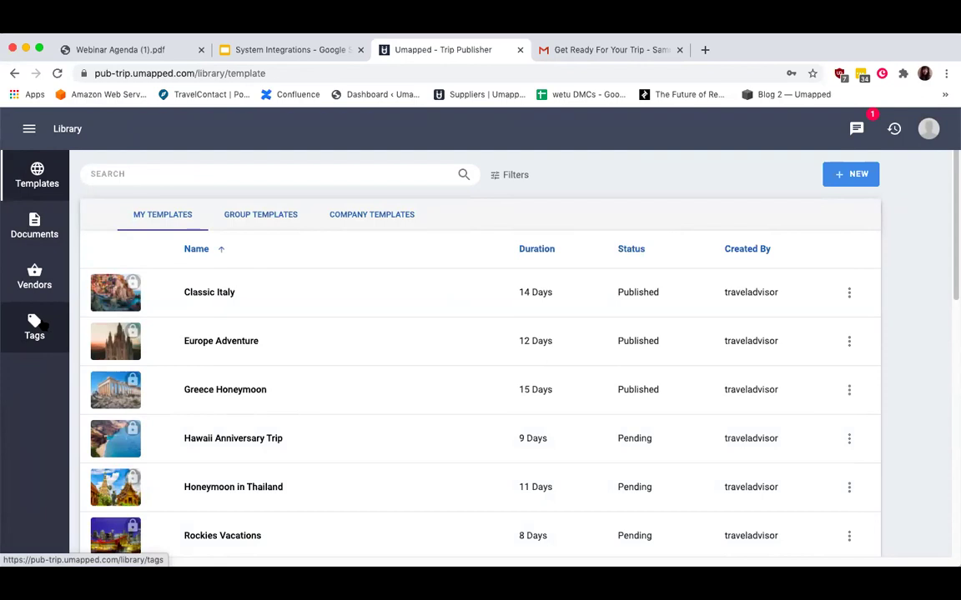
left_click(28, 128)
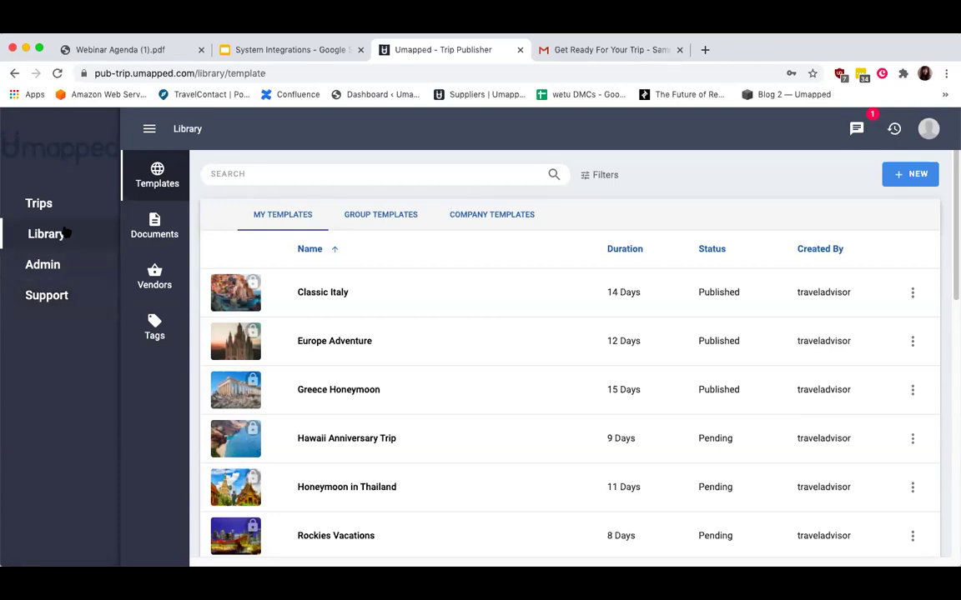
left_click(150, 129)
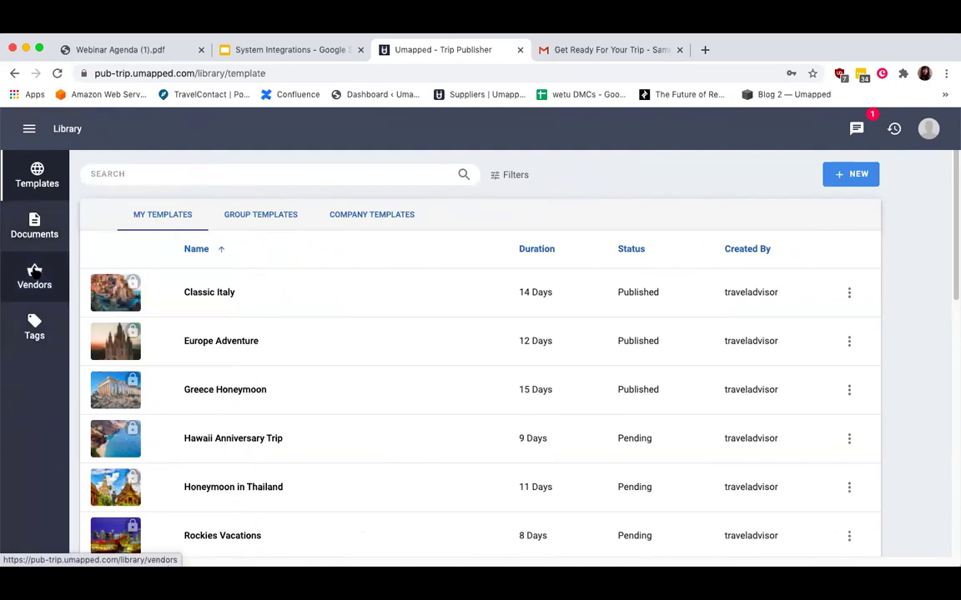
left_click(43, 239)
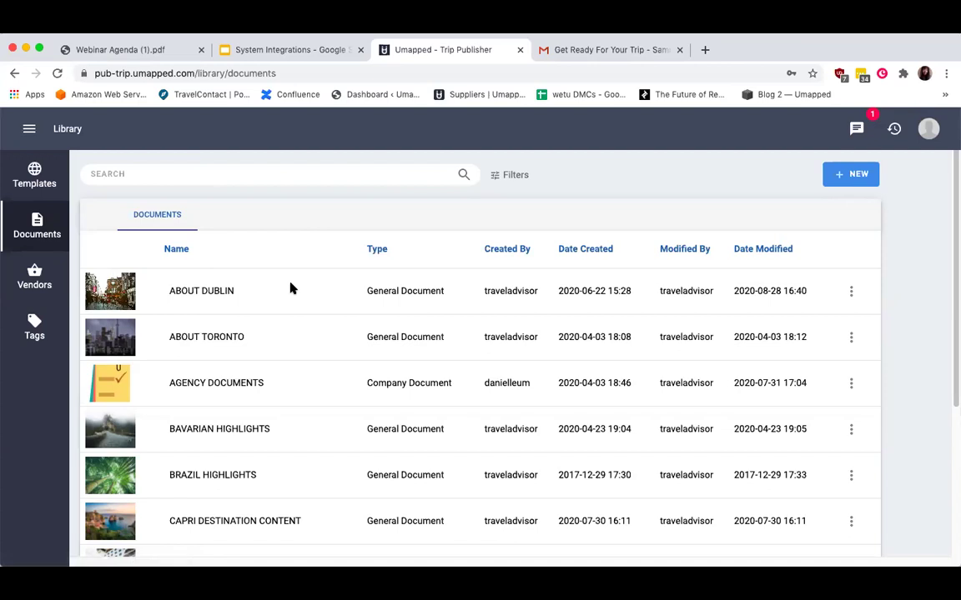
left_click(189, 291)
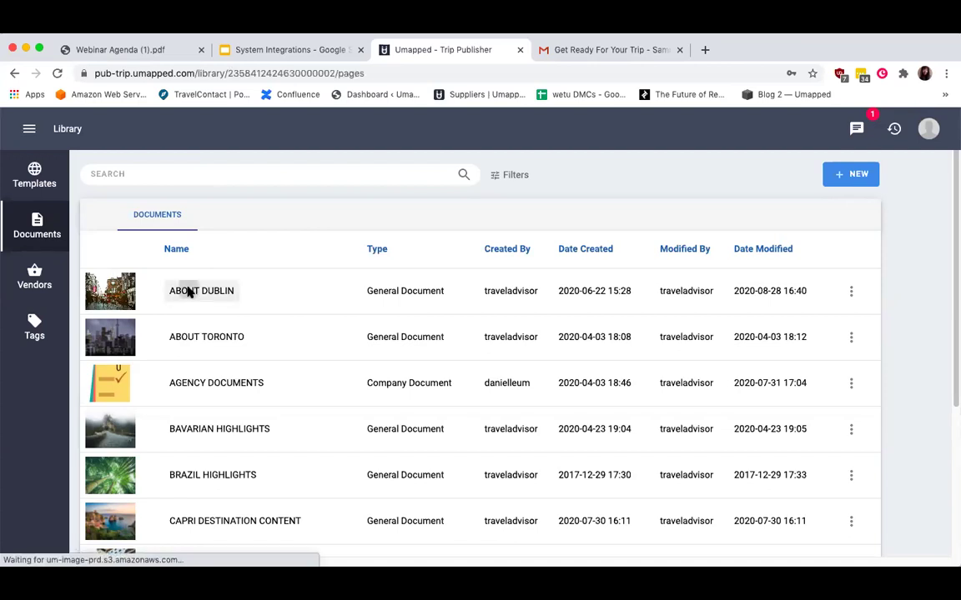
scroll(290, 396, "down", 5)
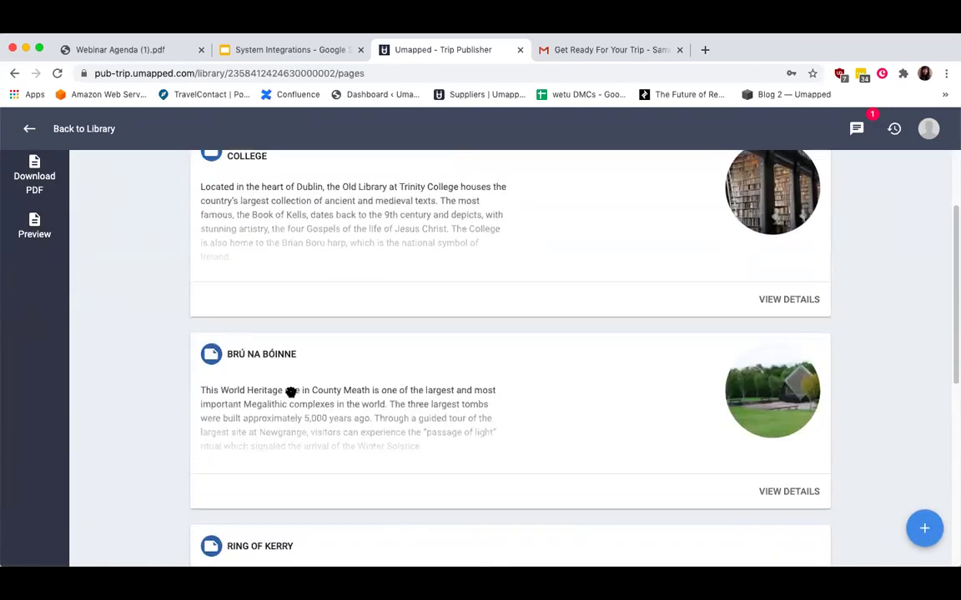
left_click(29, 129)
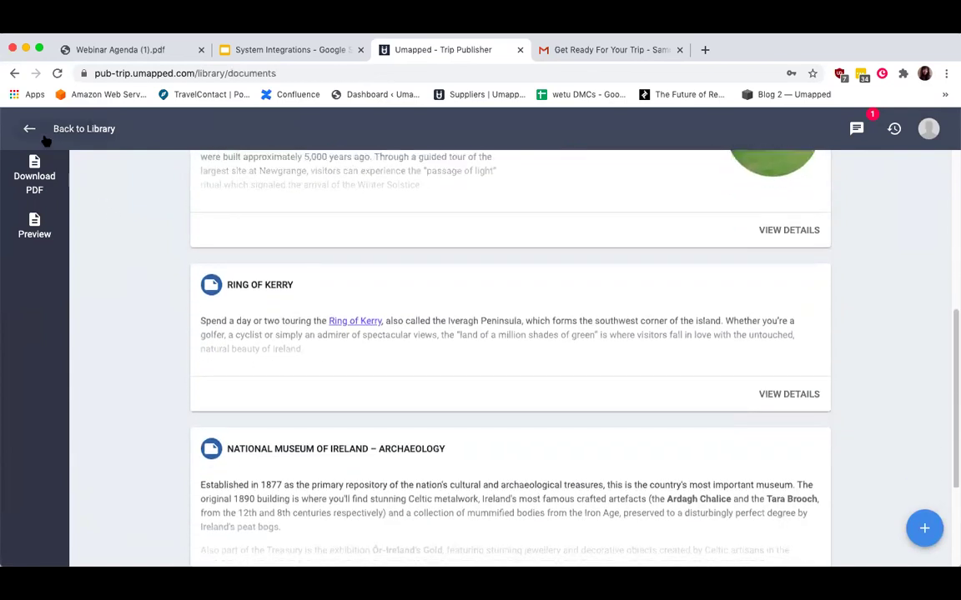
left_click(203, 388)
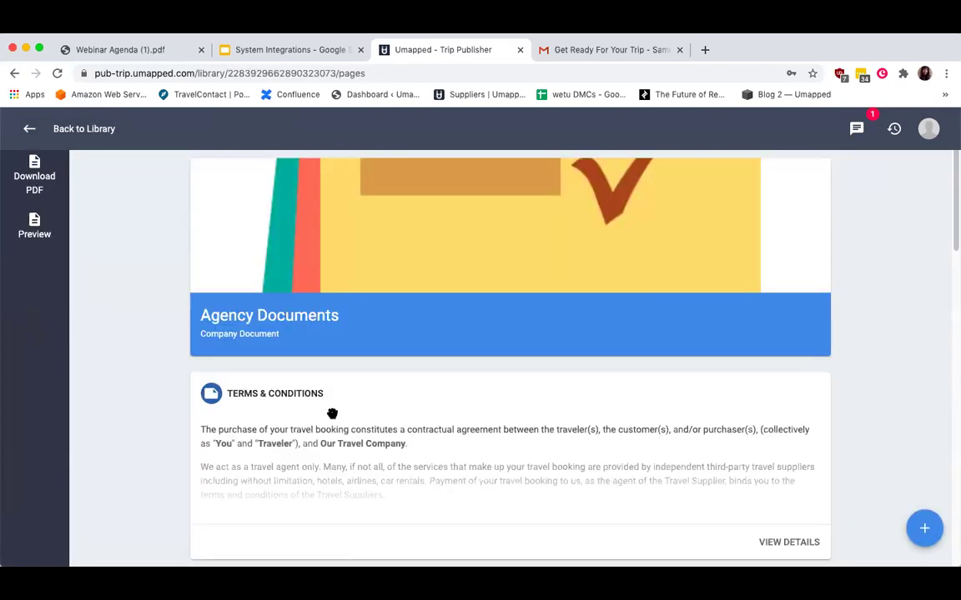
scroll(332, 413, "down", 2)
scroll(332, 413, "down", 6)
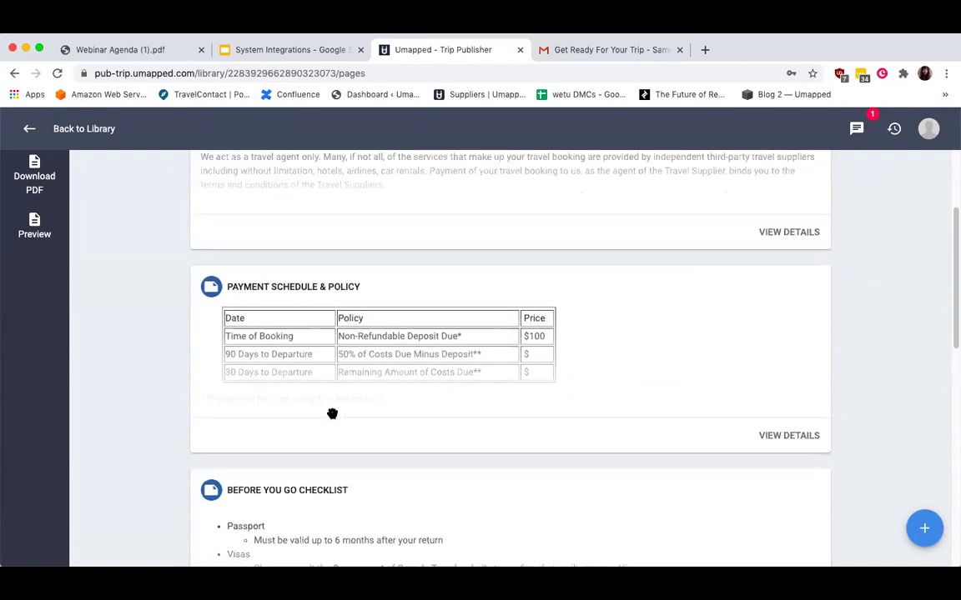
scroll(332, 413, "down", 7)
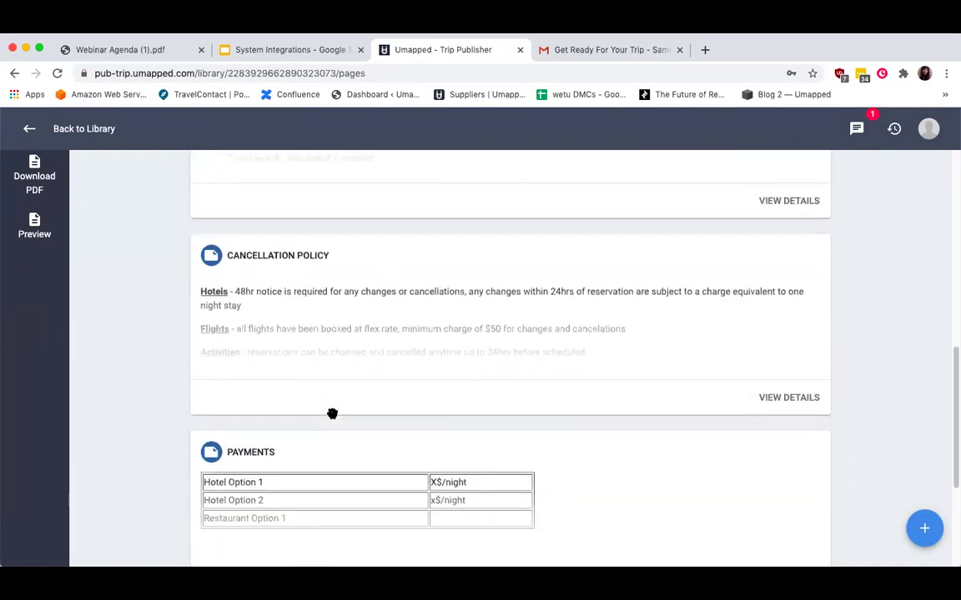
scroll(332, 412, "down", 3)
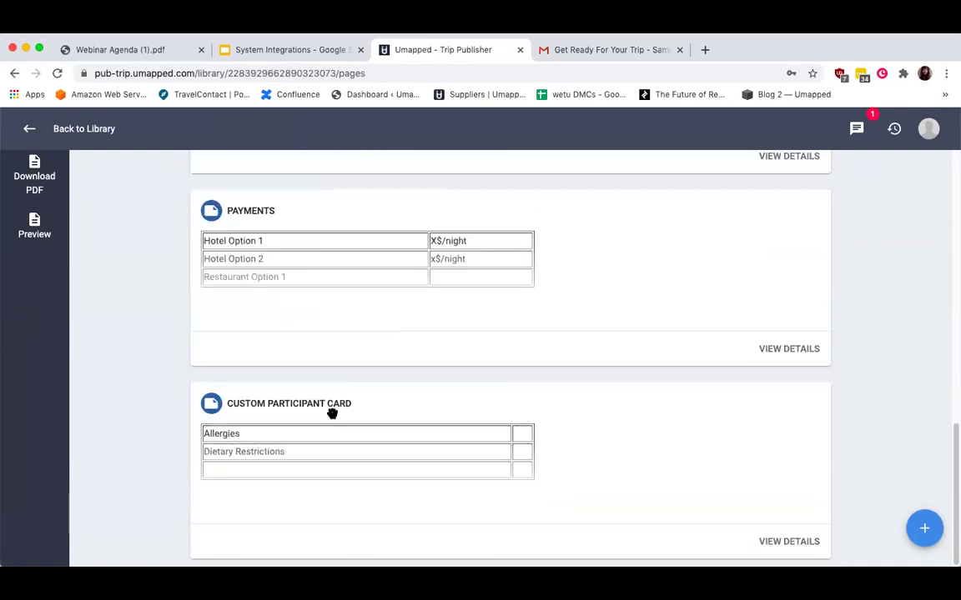
scroll(332, 413, "up", 5)
scroll(332, 413, "up", 6)
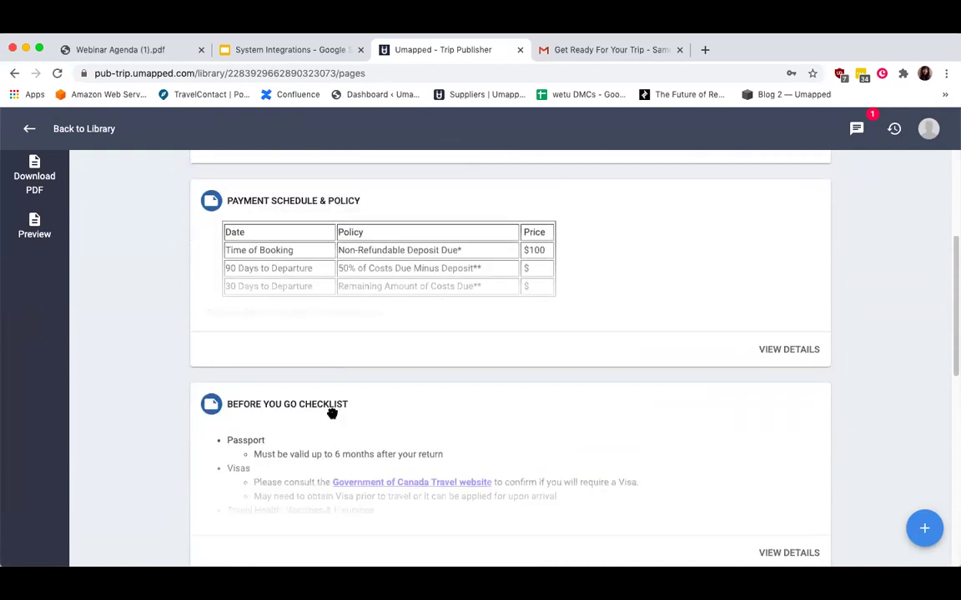
scroll(332, 413, "up", 3)
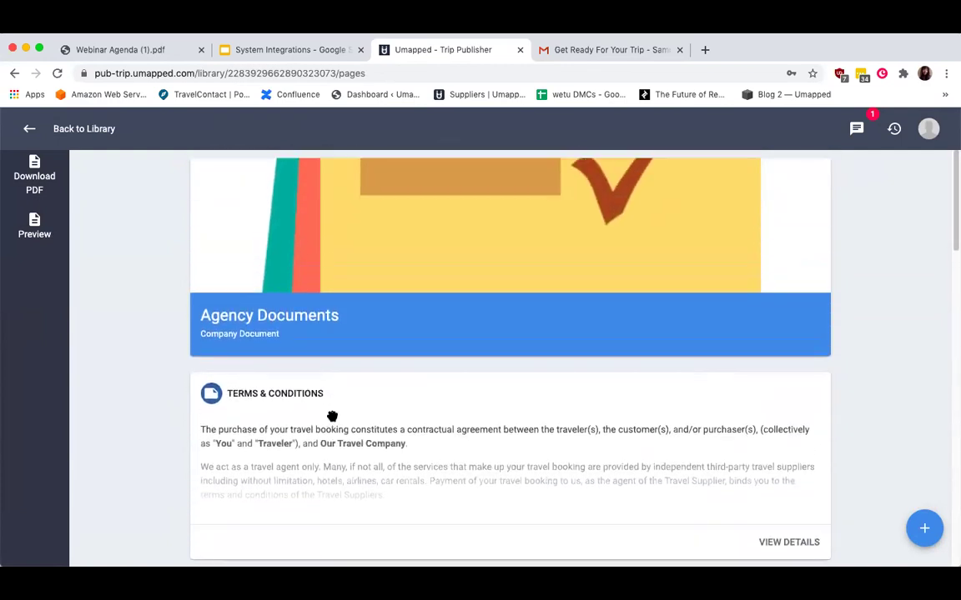
left_click(29, 128)
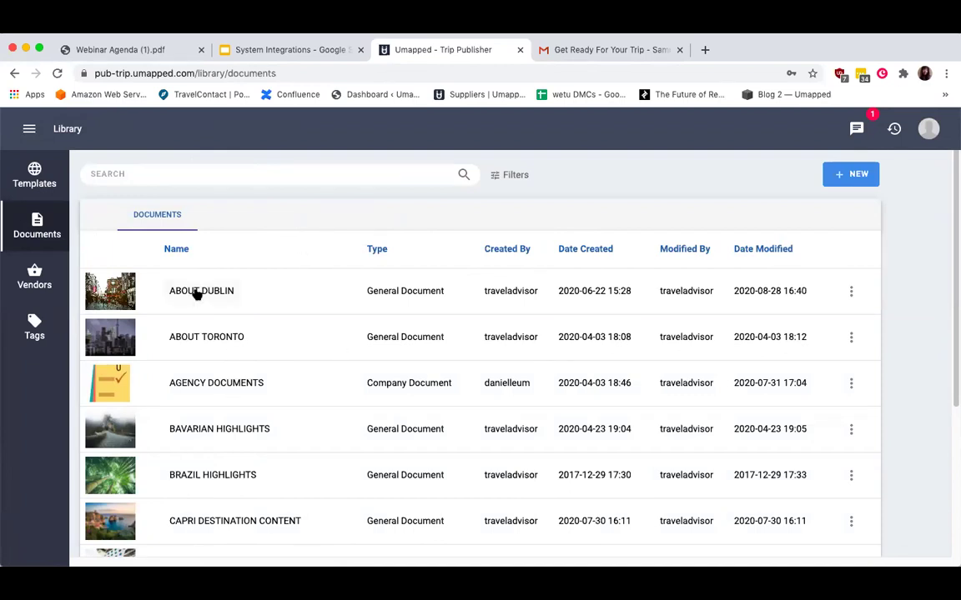
left_click(194, 335)
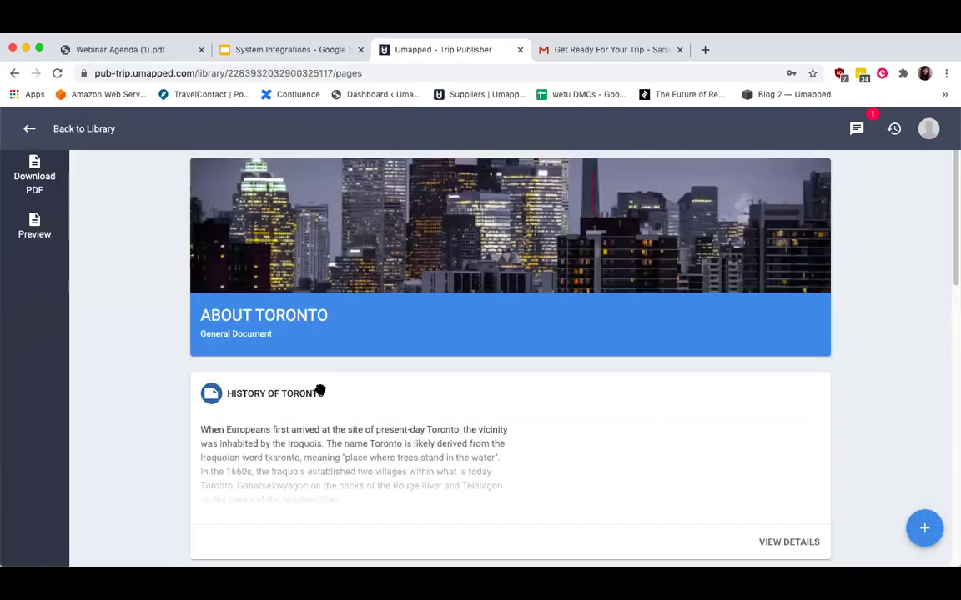
scroll(325, 386, "down", 3)
scroll(345, 338, "down", 3)
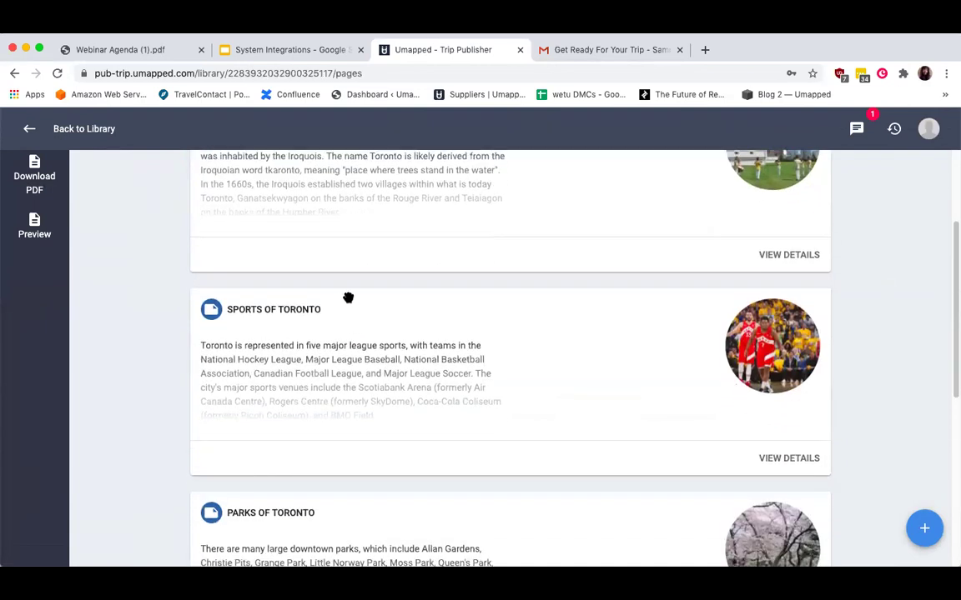
scroll(341, 292, "up", 5)
scroll(321, 288, "up", 3)
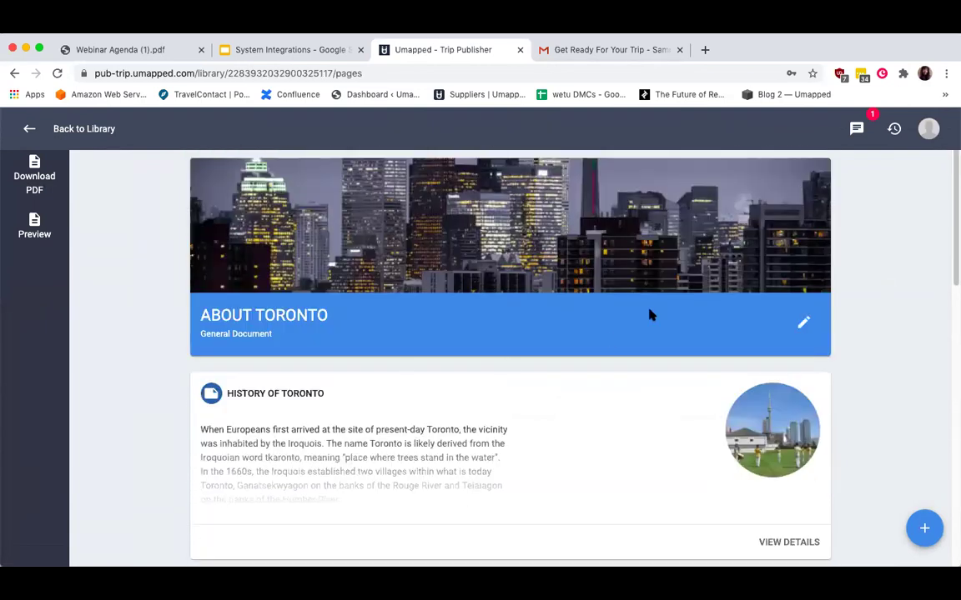
scroll(207, 337, "down", 3)
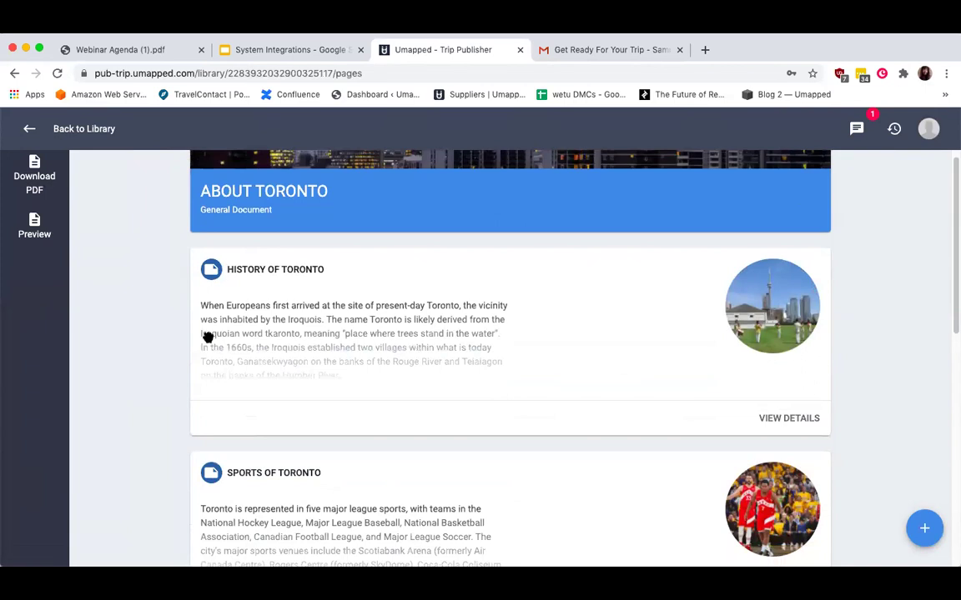
scroll(260, 426, "down", 3)
scroll(260, 427, "down", 2)
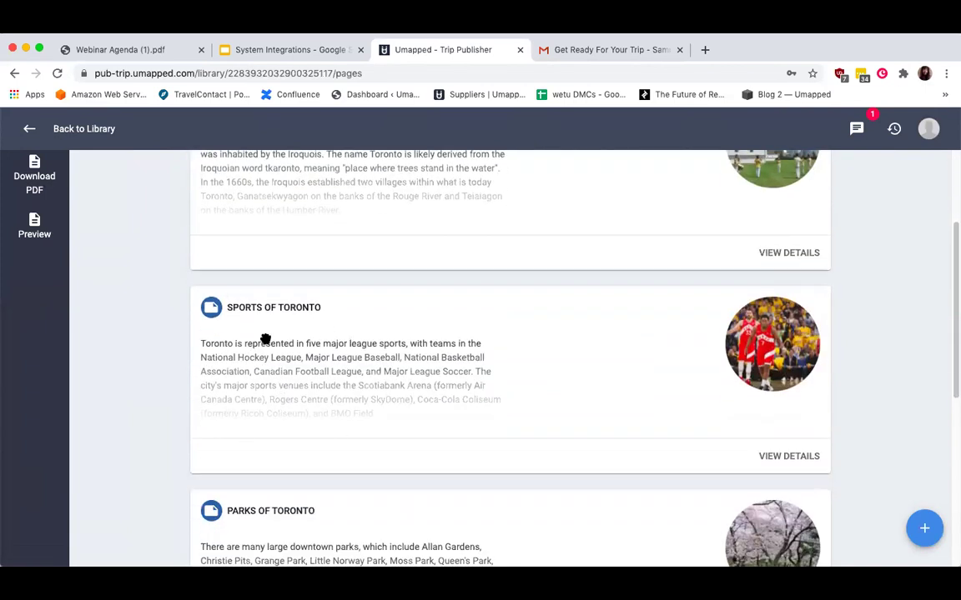
scroll(265, 339, "down", 4)
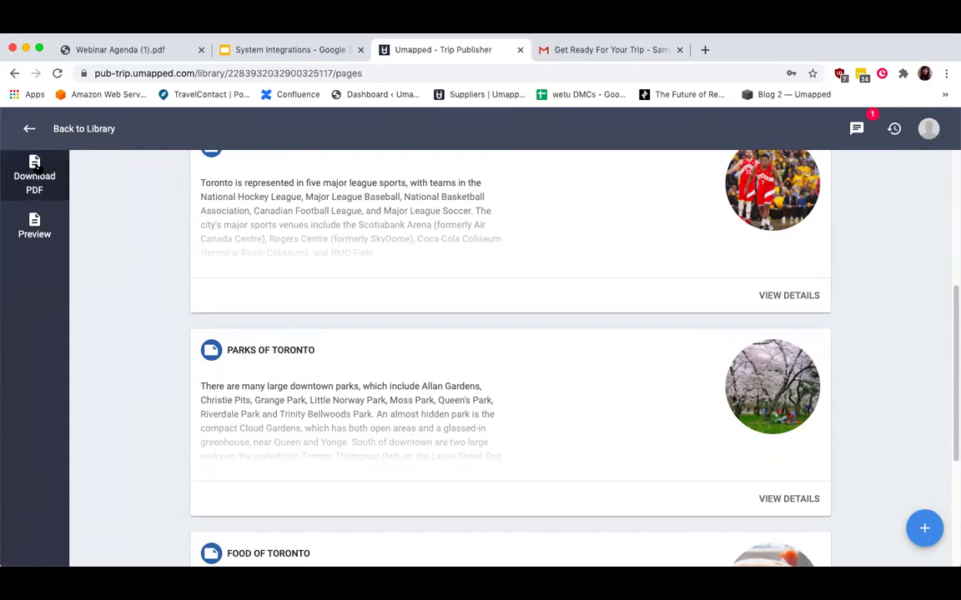
left_click(22, 129)
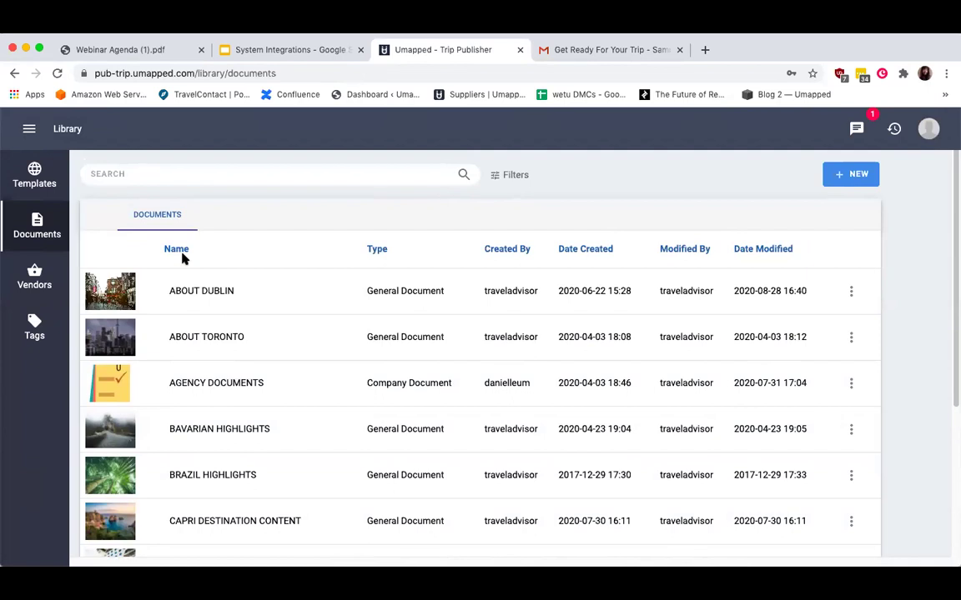
scroll(242, 367, "down", 2)
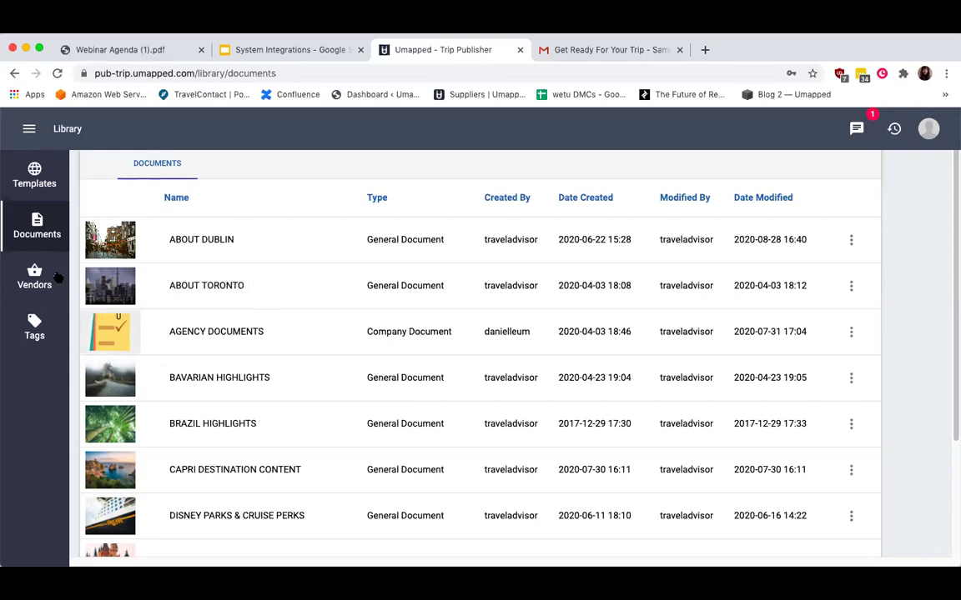
Show the Vendors library and open the vendor-type filter, leaving it at All.
left_click(37, 271)
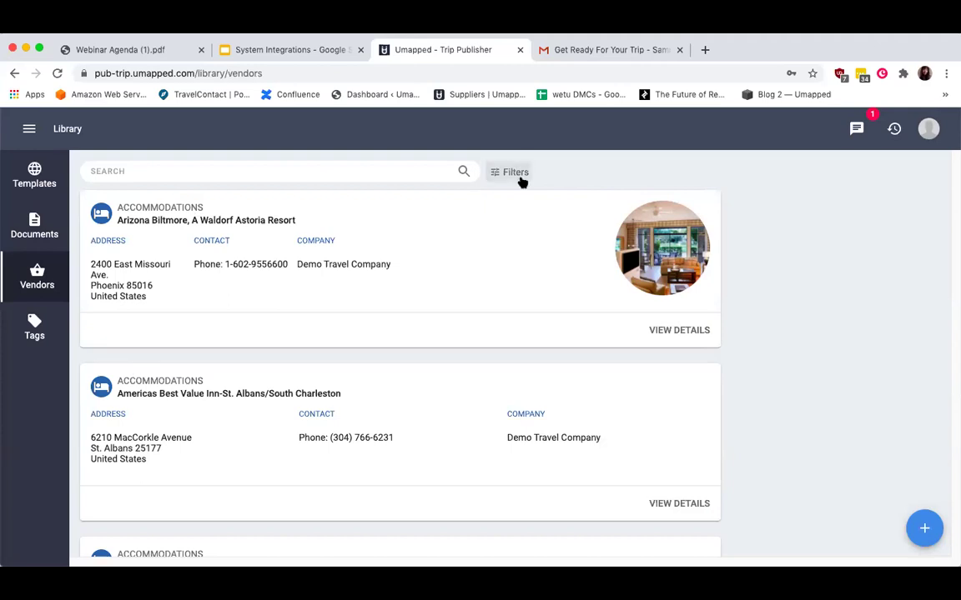
left_click(517, 175)
left_click(163, 207)
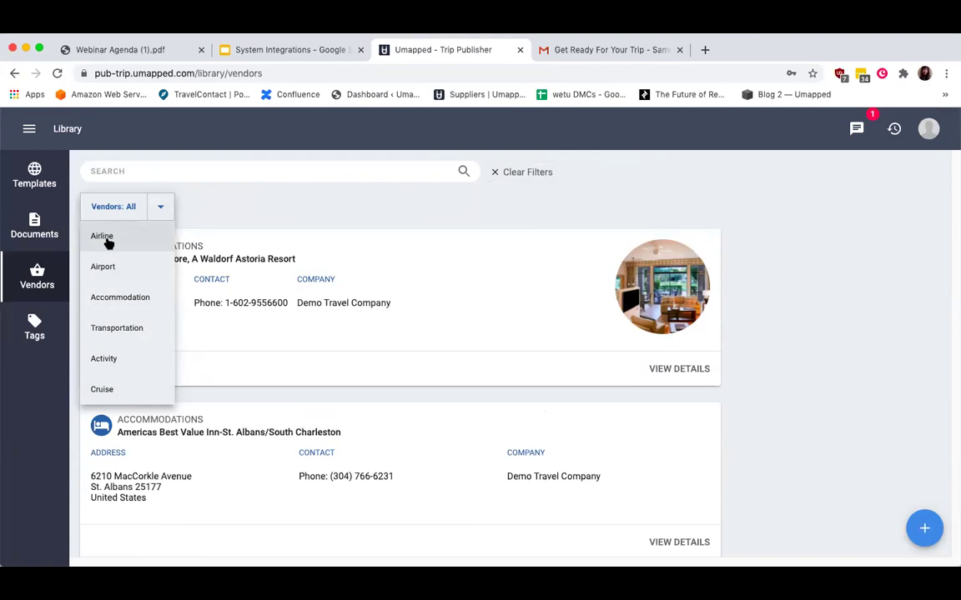
left_click(340, 209)
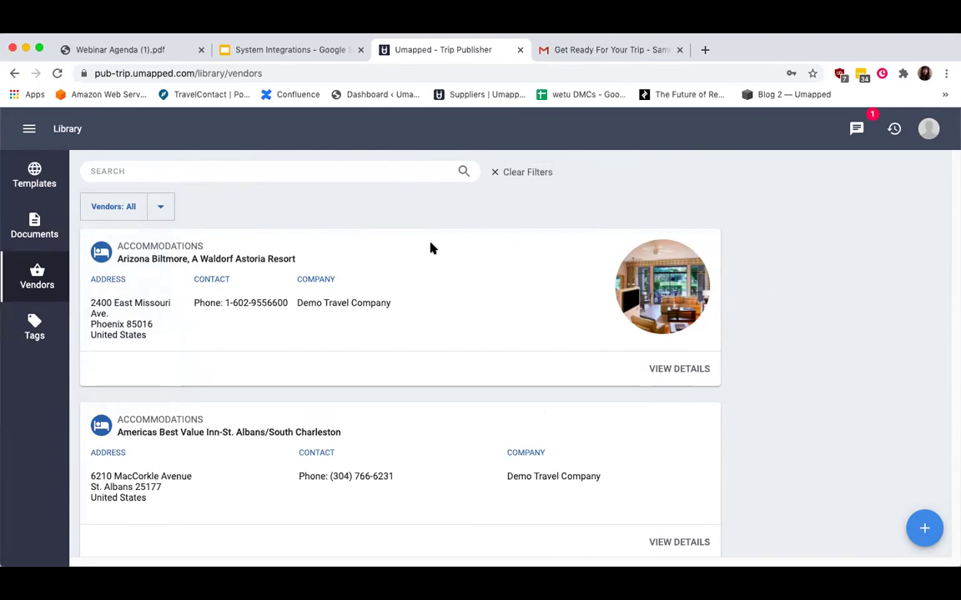
left_click(313, 172)
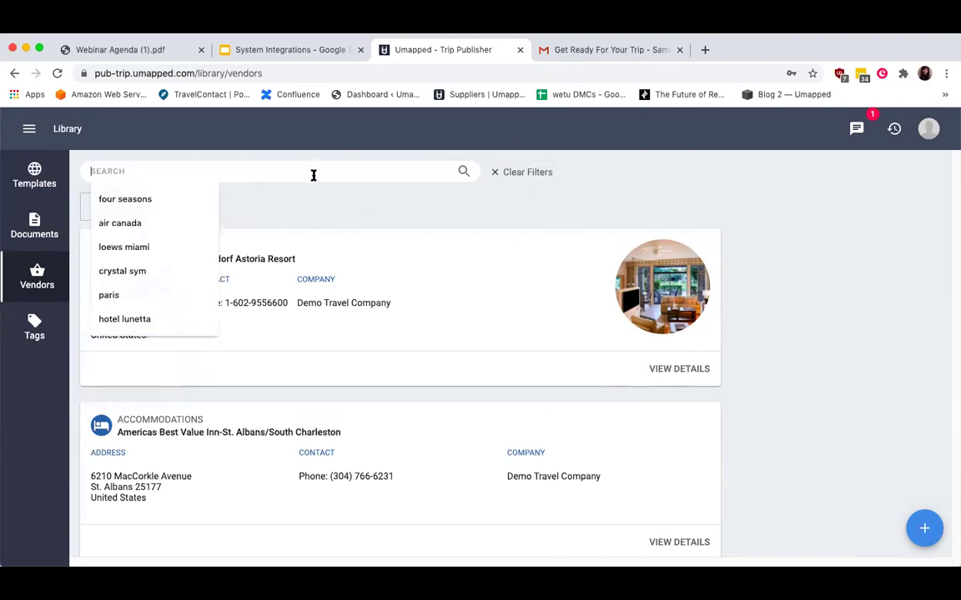
left_click(189, 198)
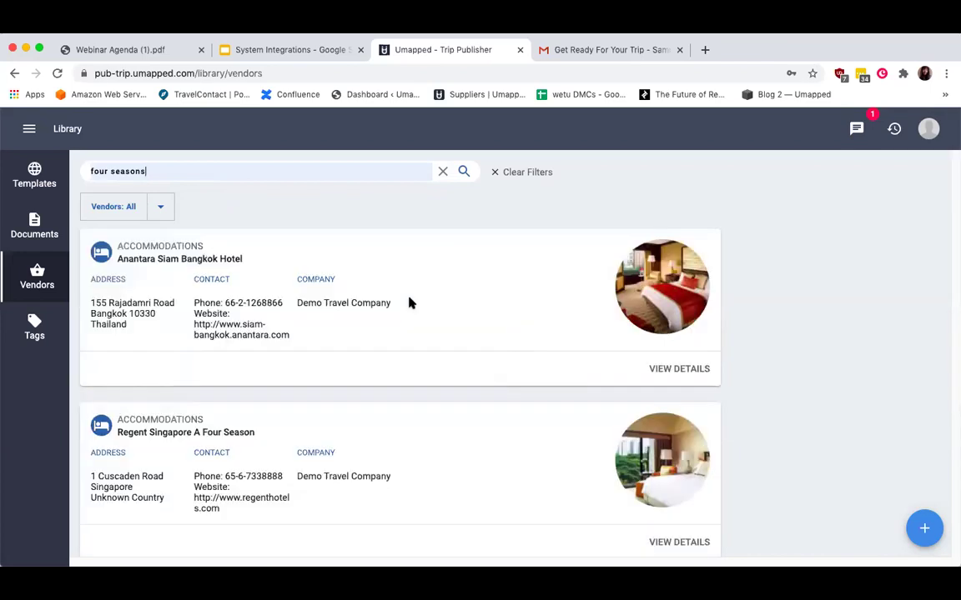
scroll(408, 303, "down", 3)
scroll(408, 304, "down", 5)
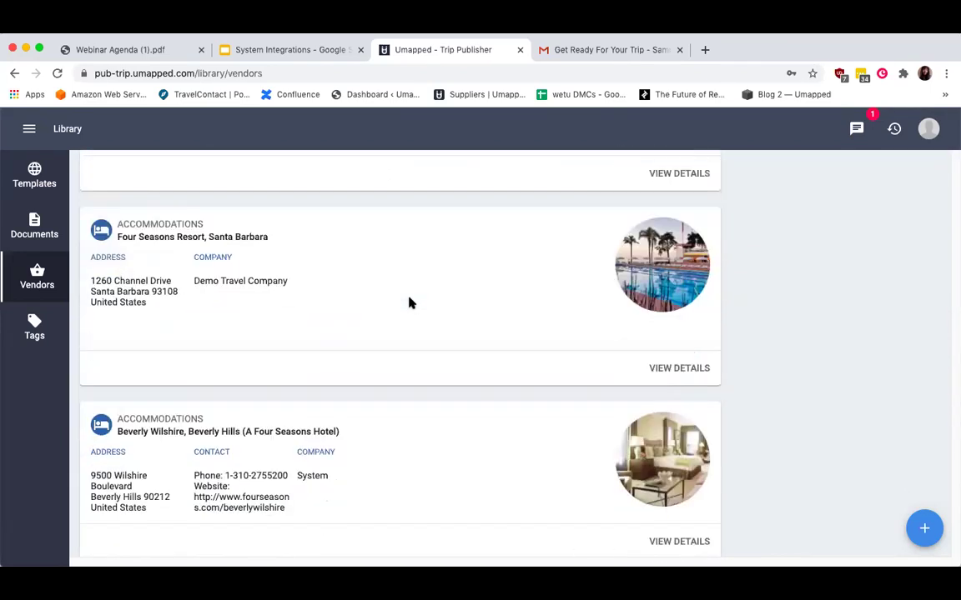
scroll(622, 333, "down", 2)
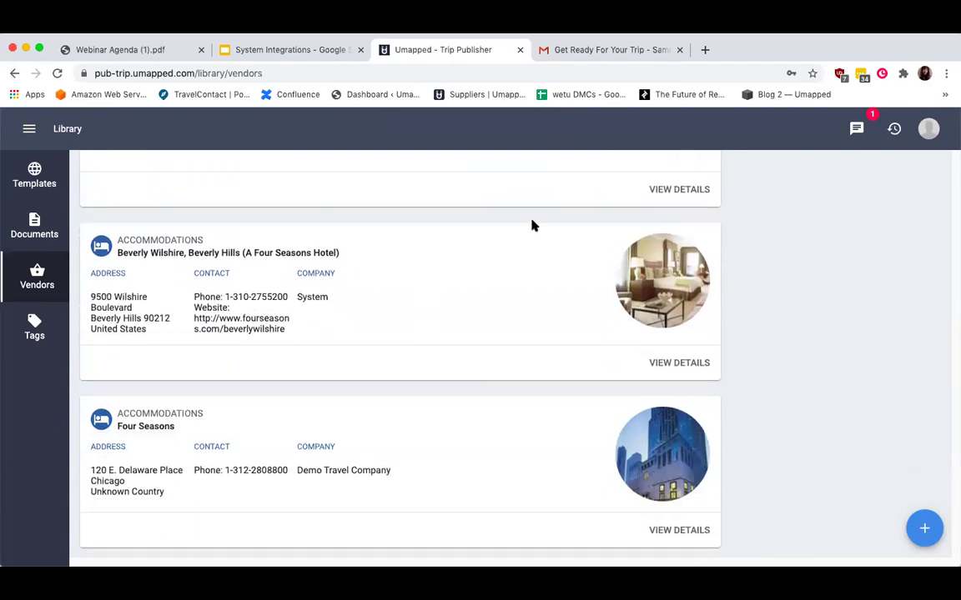
scroll(533, 225, "down", 2)
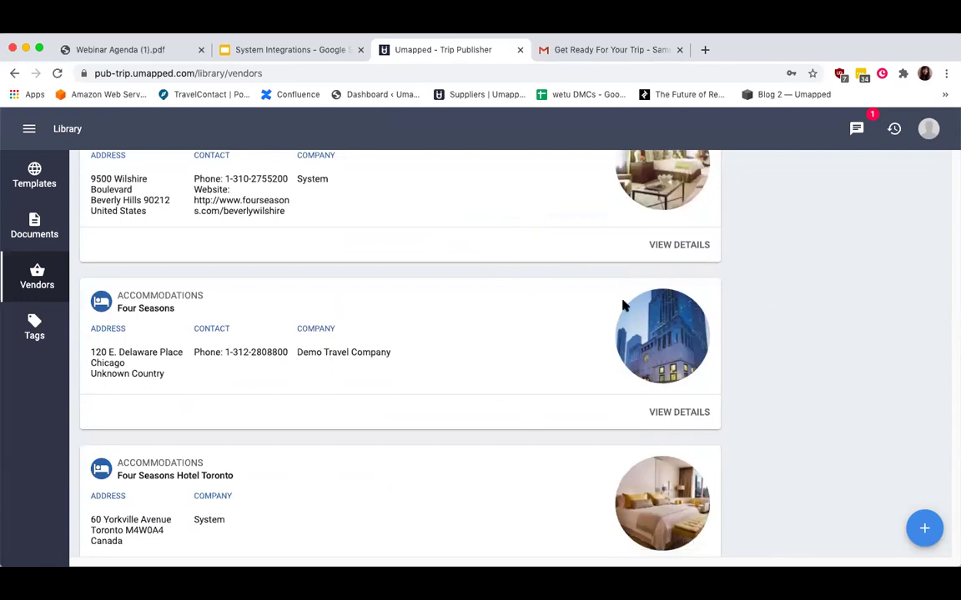
scroll(622, 307, "down", 5)
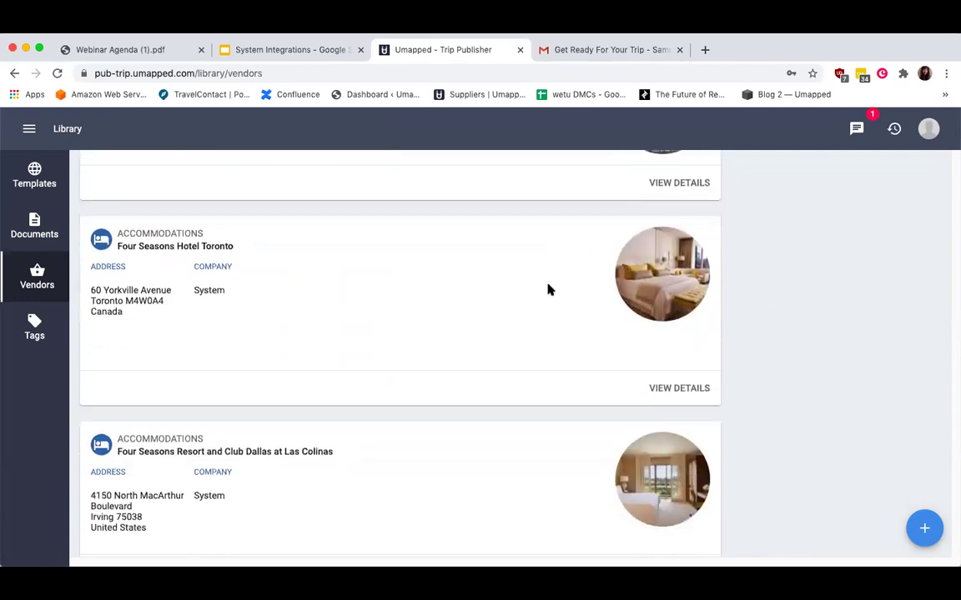
scroll(549, 288, "down", 5)
scroll(646, 225, "down", 10)
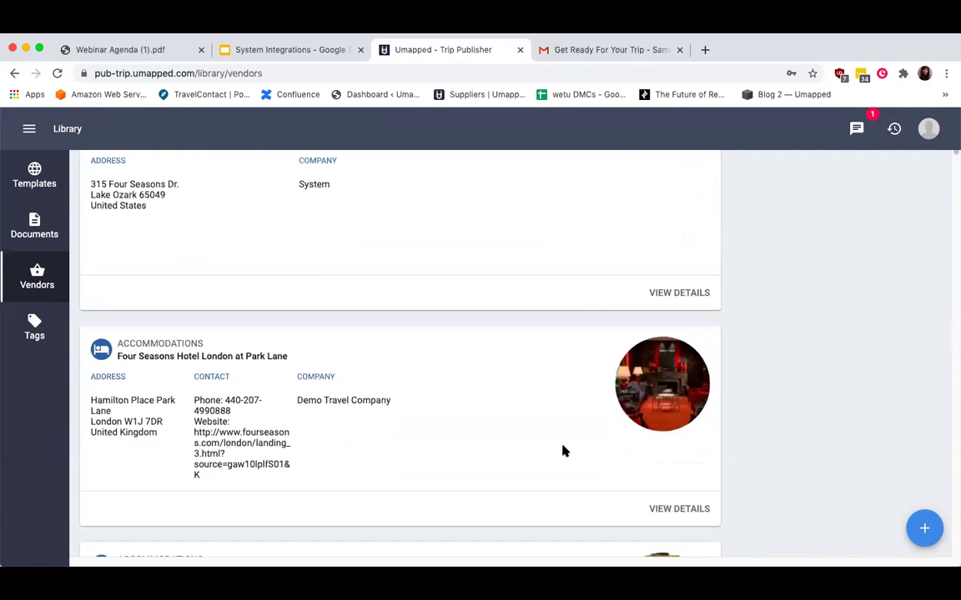
View Four Seasons Hotel London at Park Lane's details and photos, then close the panel.
left_click(682, 367)
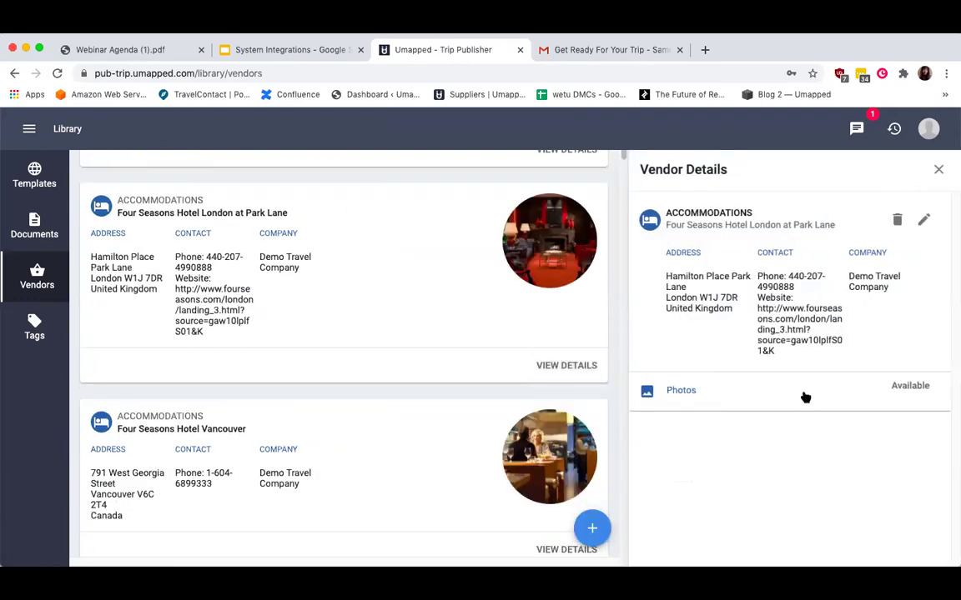
scroll(805, 398, "down", 3)
left_click(921, 382)
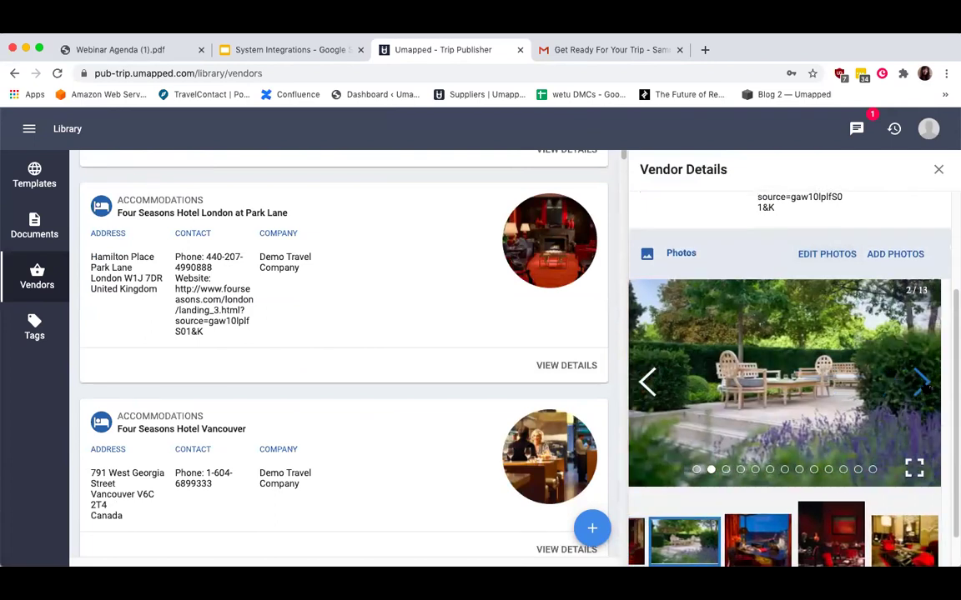
left_click(923, 382)
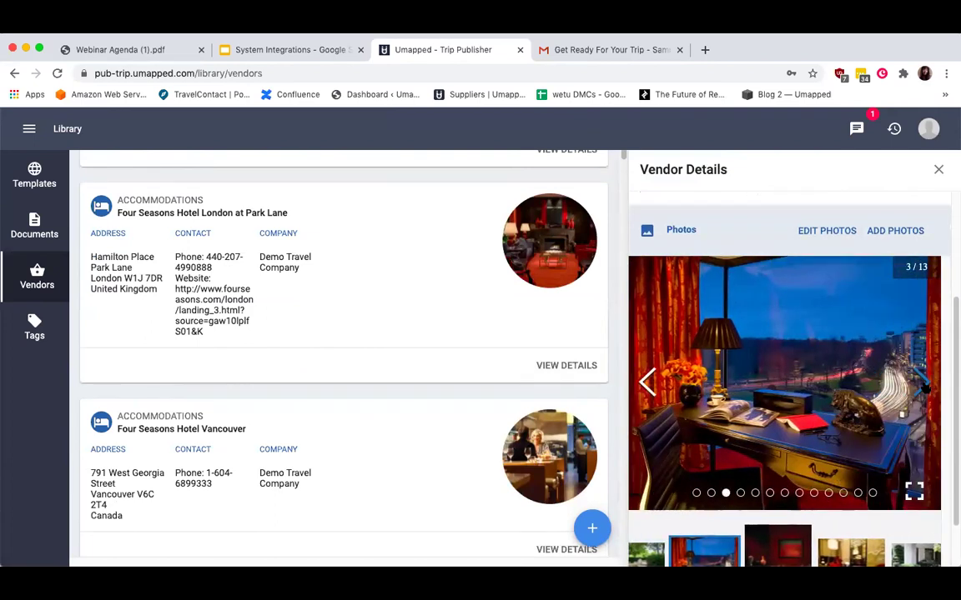
scroll(926, 386, "up", 2)
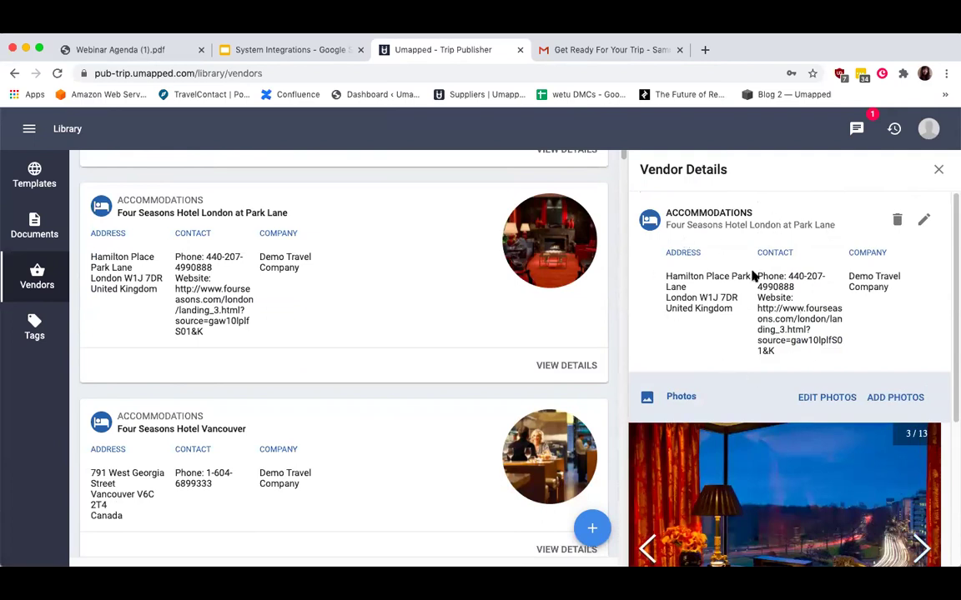
left_click(937, 169)
Clear the four seasons search and check the add-vendor menu without adding anything.
scroll(612, 247, "up", 10)
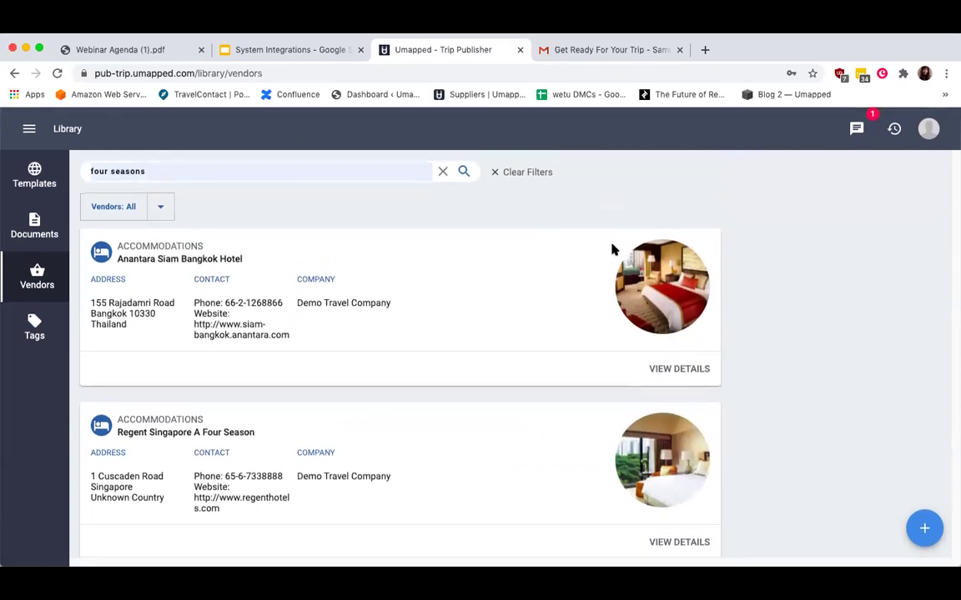
left_click(442, 171)
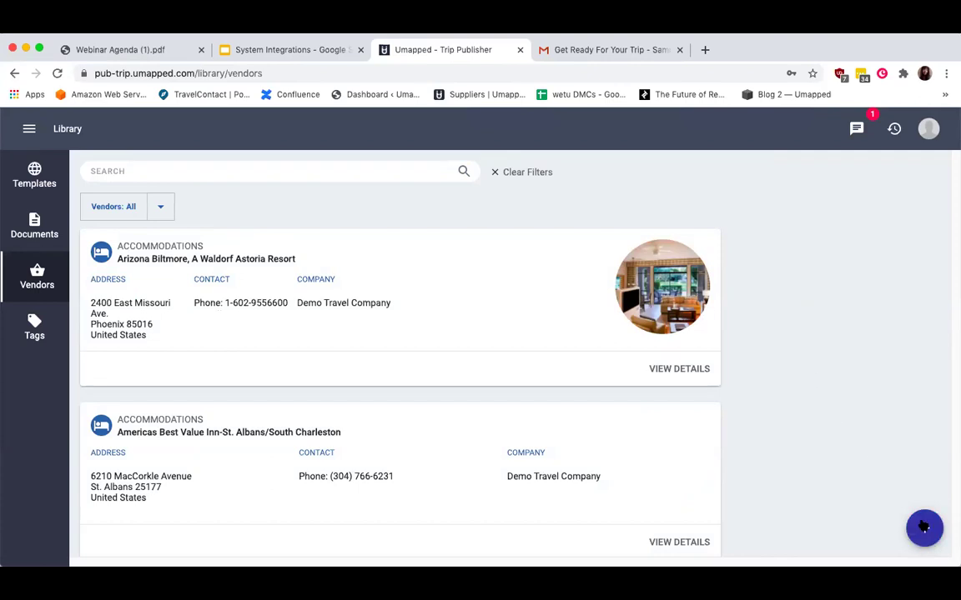
left_click(924, 527)
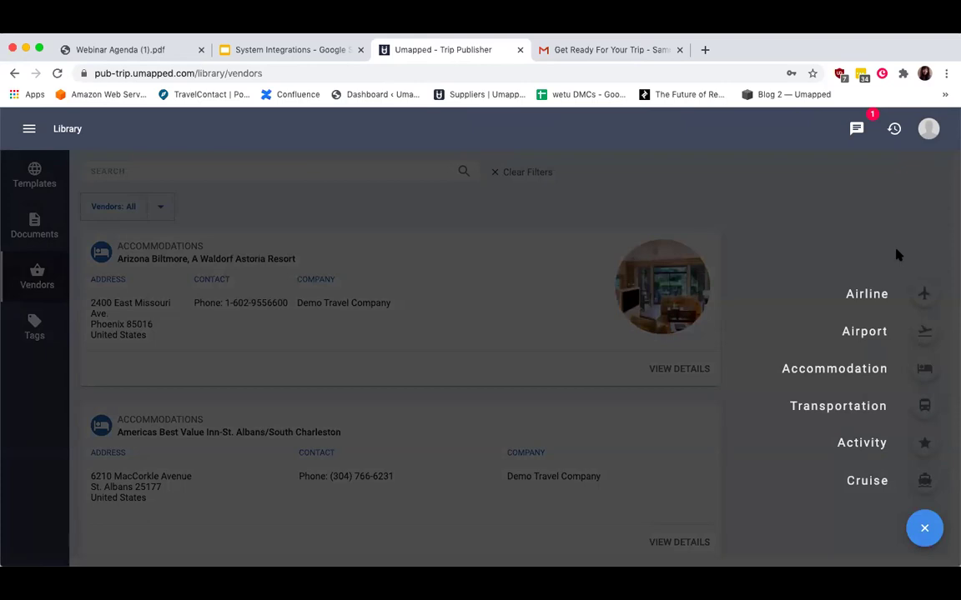
left_click(588, 303)
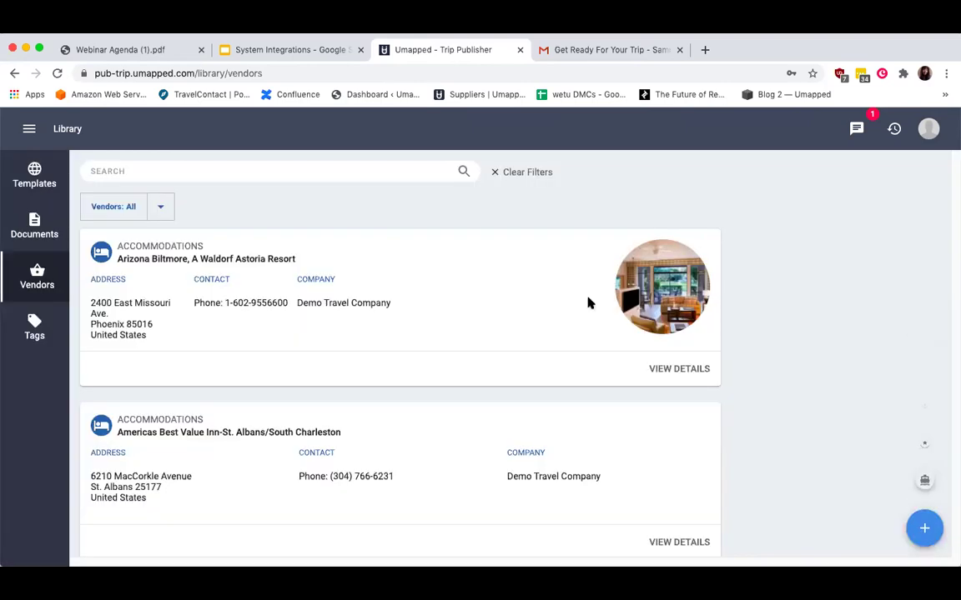
Search the vendor library for 'hotel' and open Hotel Lunetta's vendor details.
left_click(269, 172)
type("hotel")
left_click(139, 223)
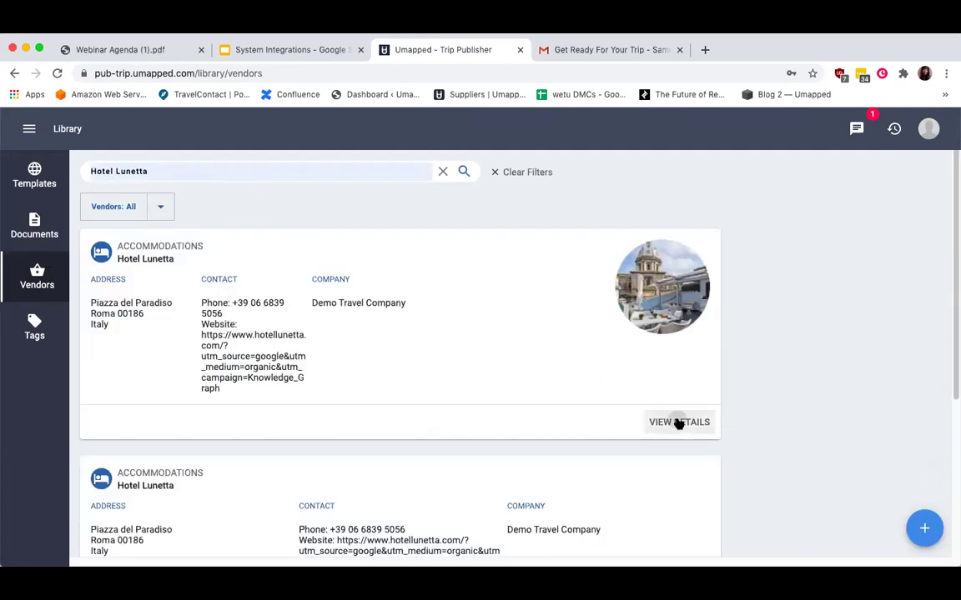
left_click(677, 422)
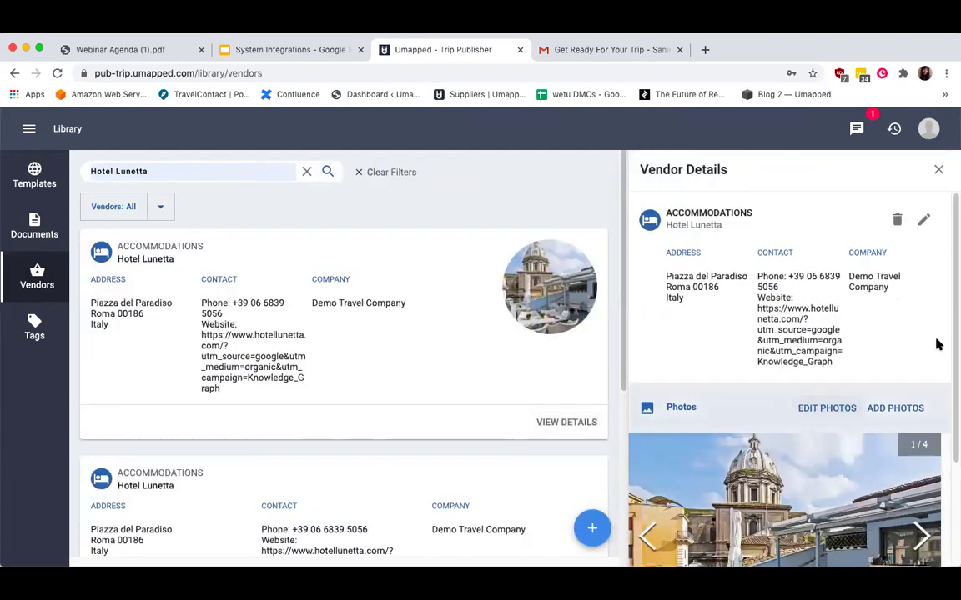
Step through Hotel Lunetta's photos in the details panel.
scroll(843, 392, "down", 1)
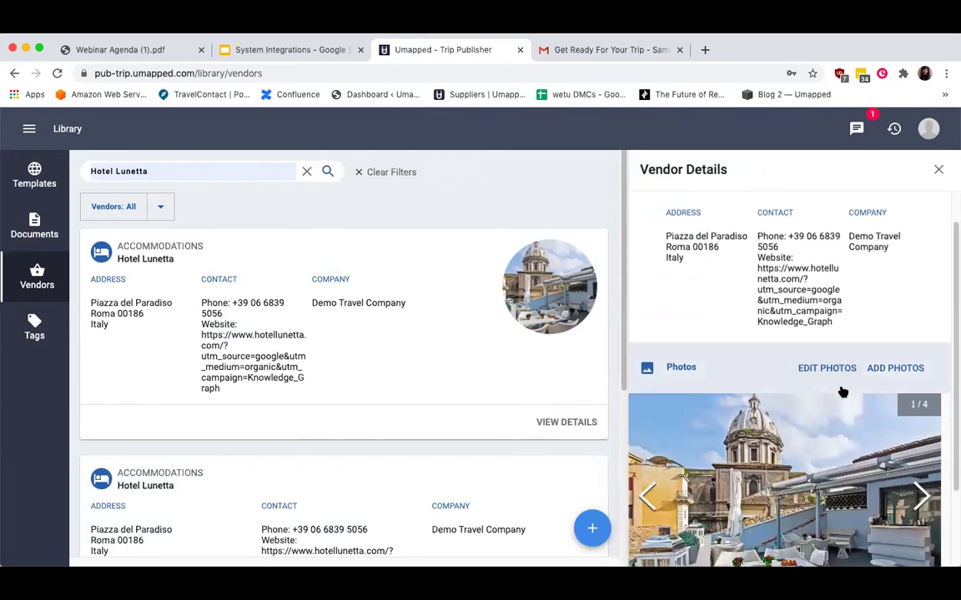
scroll(843, 392, "down", 2)
left_click(926, 425)
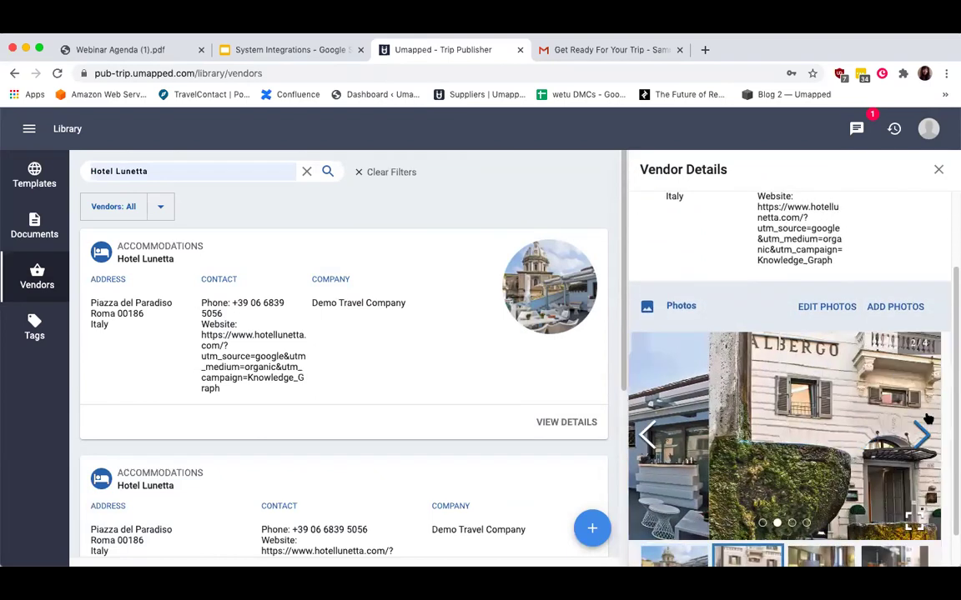
left_click(925, 432)
left_click(925, 437)
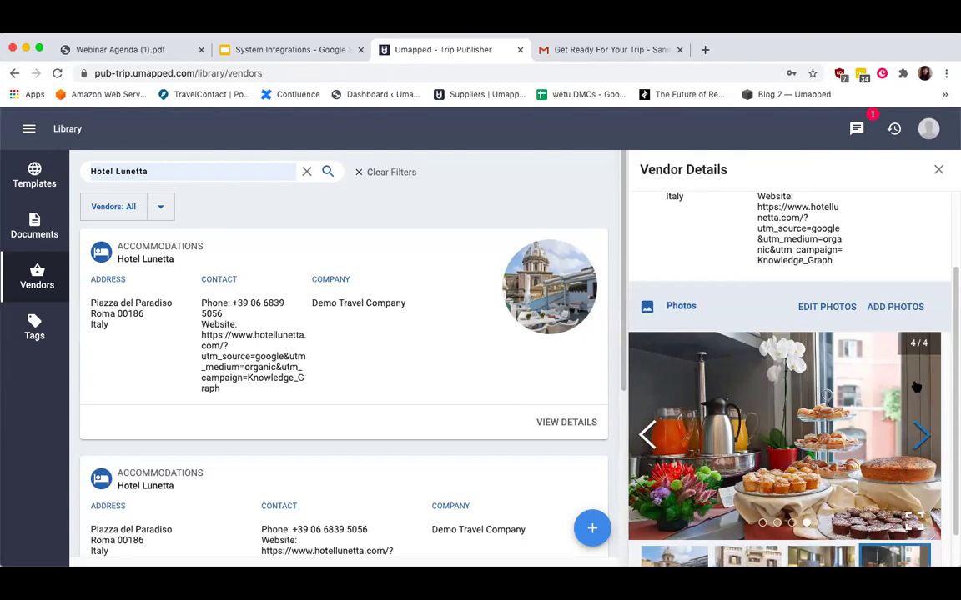
scroll(722, 251, "up", 3)
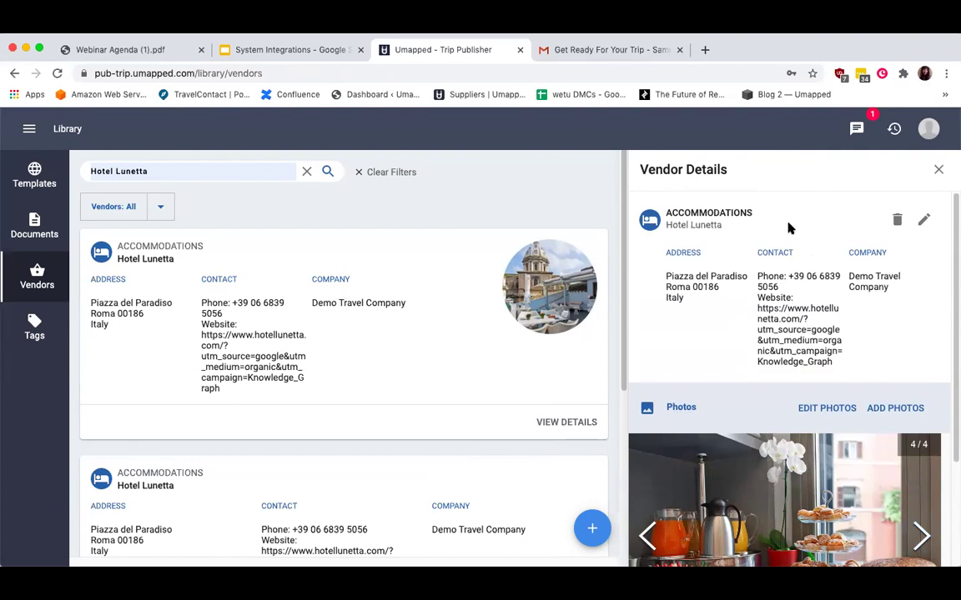
Select the Hotel Lunetta heading text, then open the main navigation menu.
left_click_drag(666, 212, 734, 224)
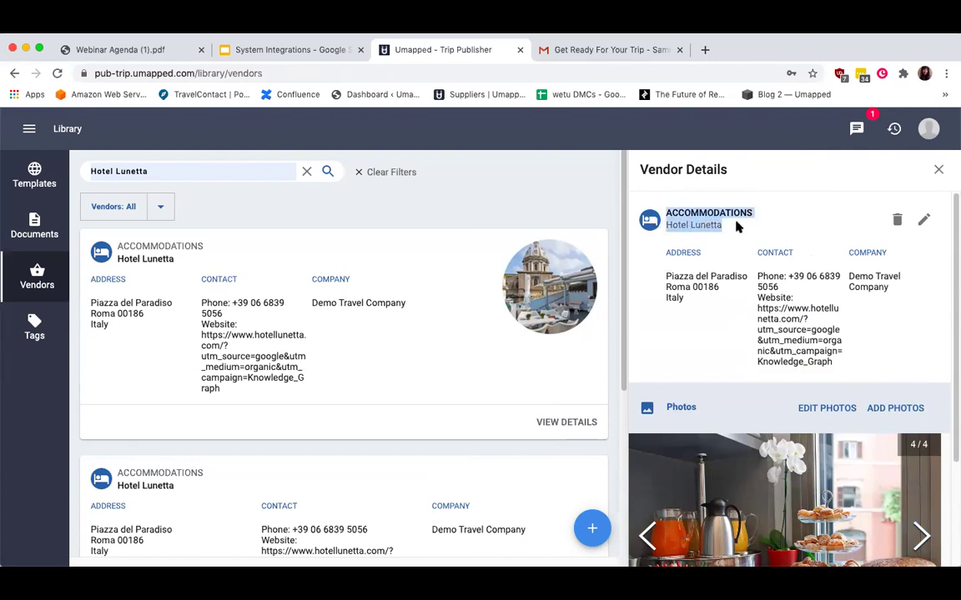
scroll(738, 358, "down", 2)
scroll(800, 378, "down", 1)
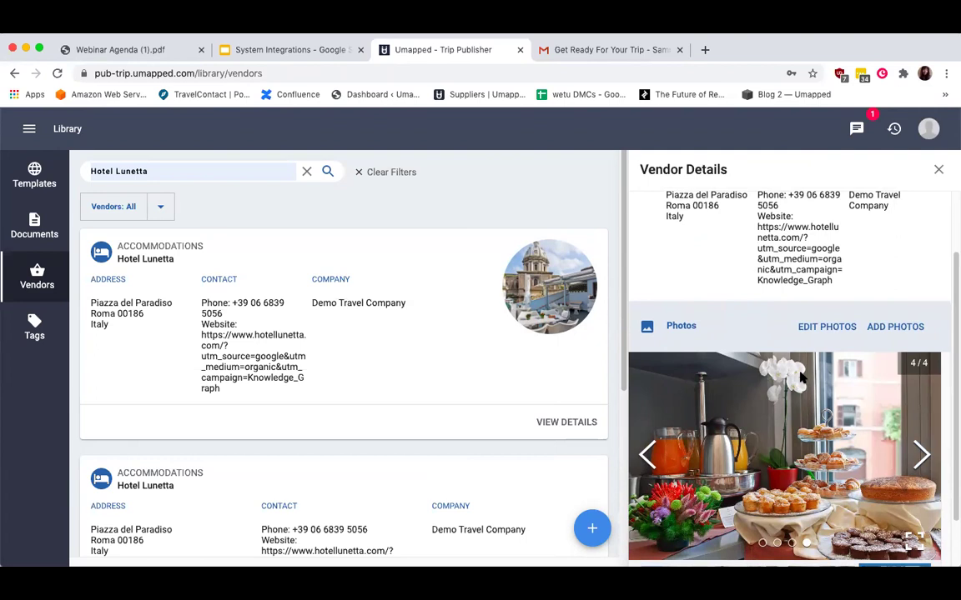
left_click(34, 127)
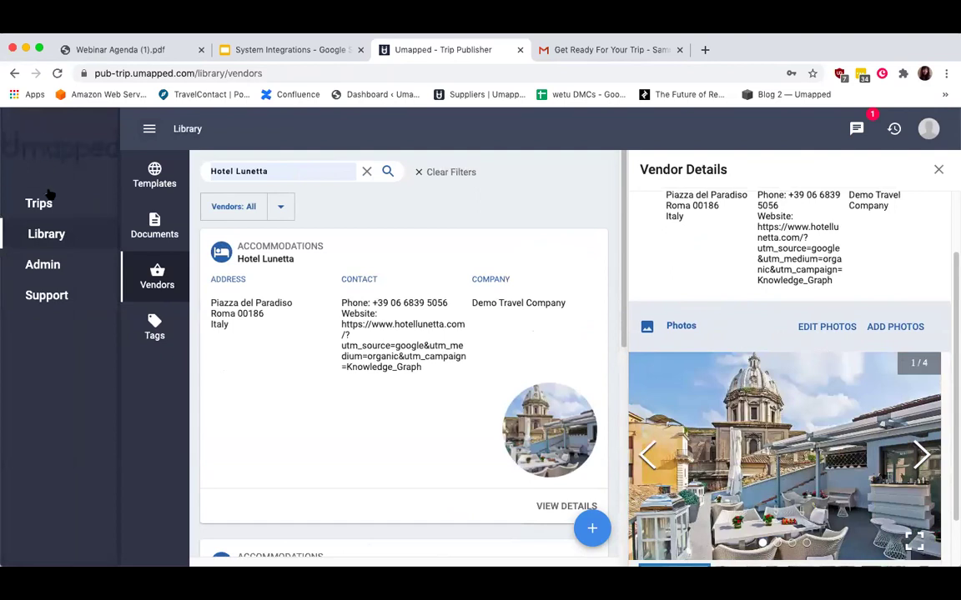
Log out of the current account and sign back in with the saved credentials.
left_click(928, 129)
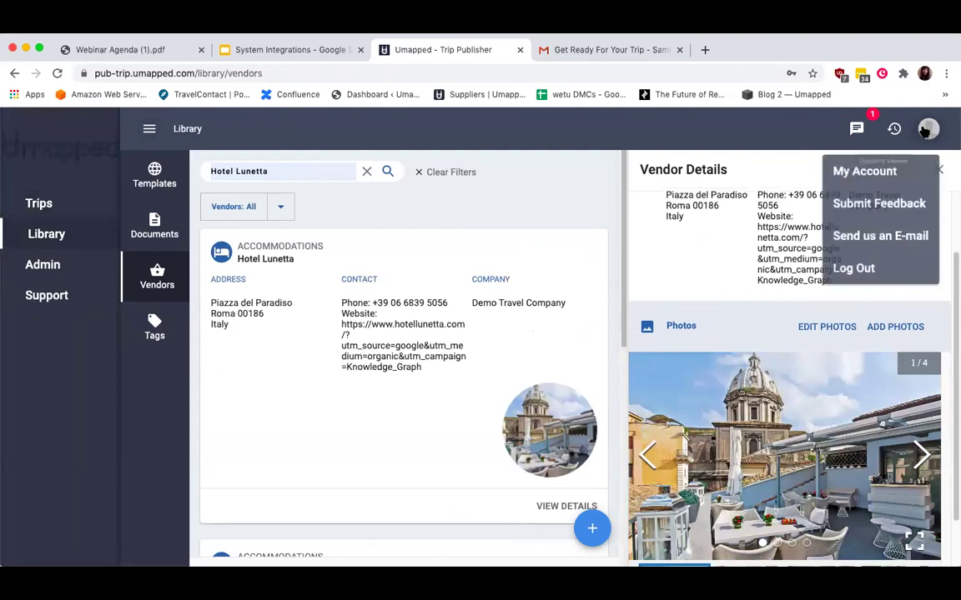
left_click(878, 275)
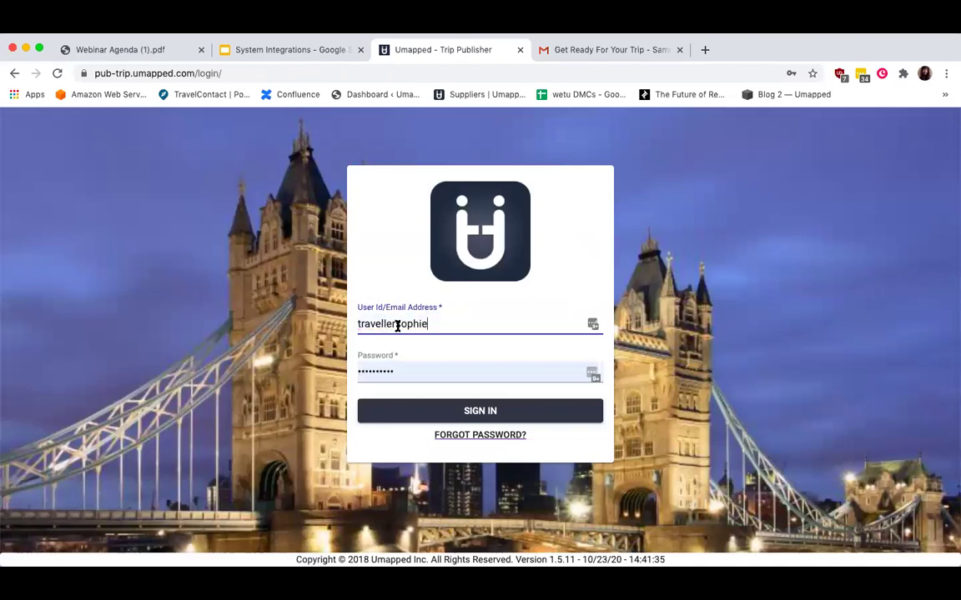
left_click(389, 412)
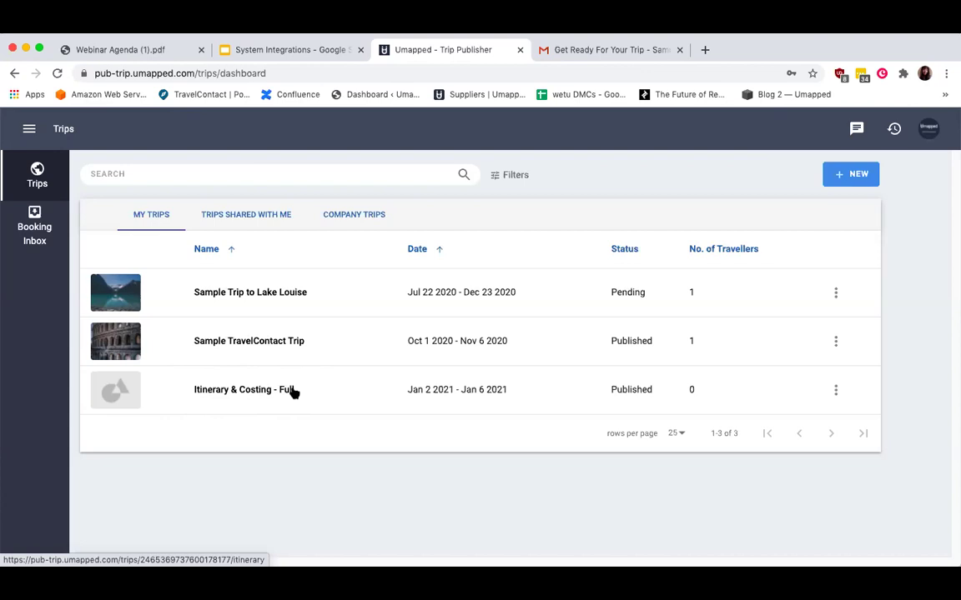
Open the Itinerary & Costing - Full trip and start editing its header image.
left_click(291, 391)
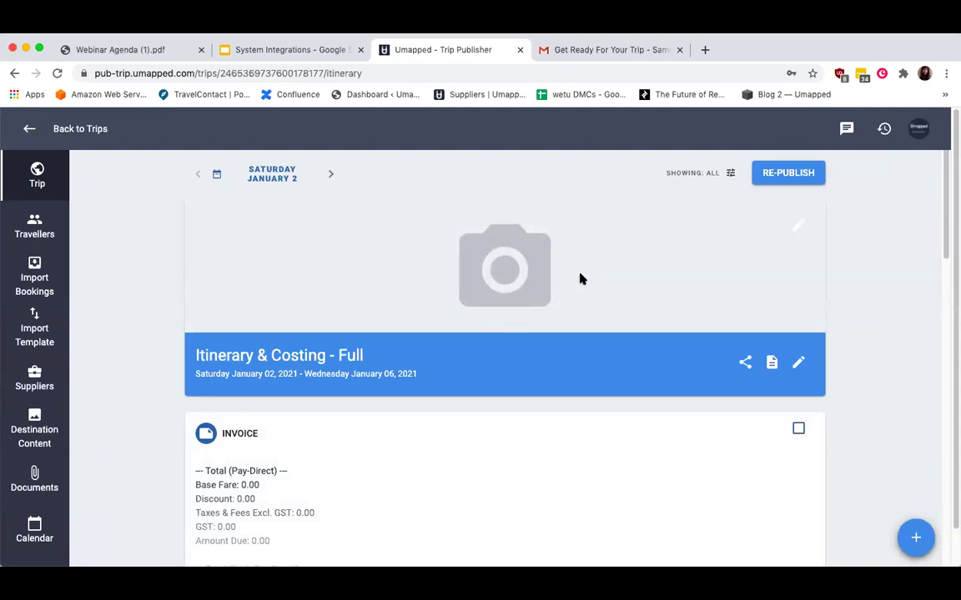
left_click(29, 129)
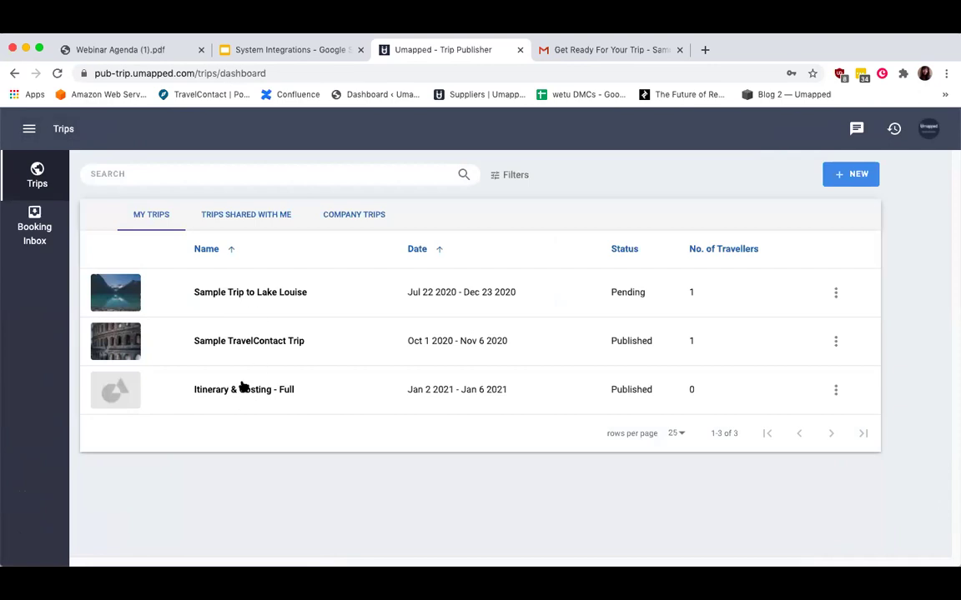
left_click(239, 389)
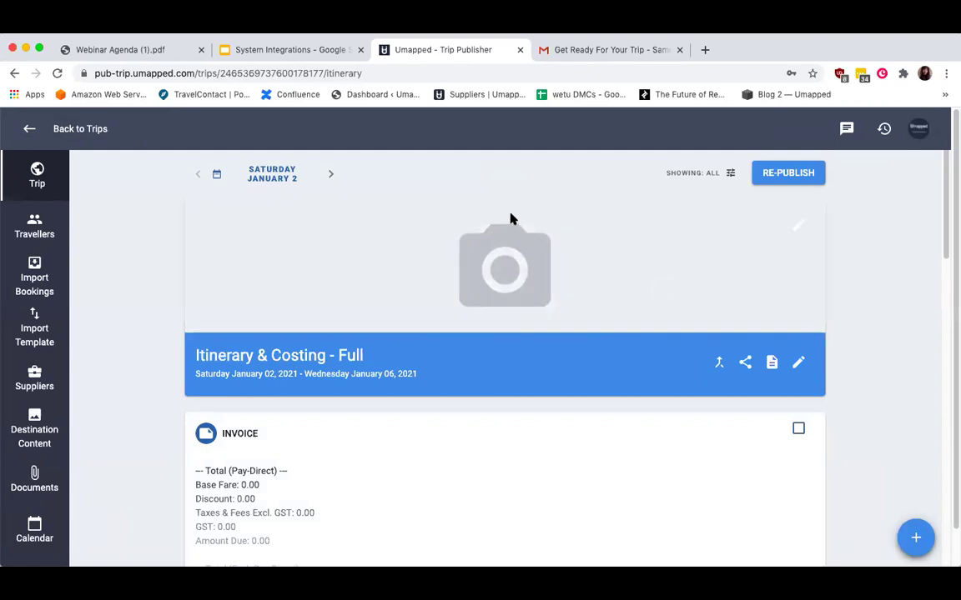
left_click(801, 225)
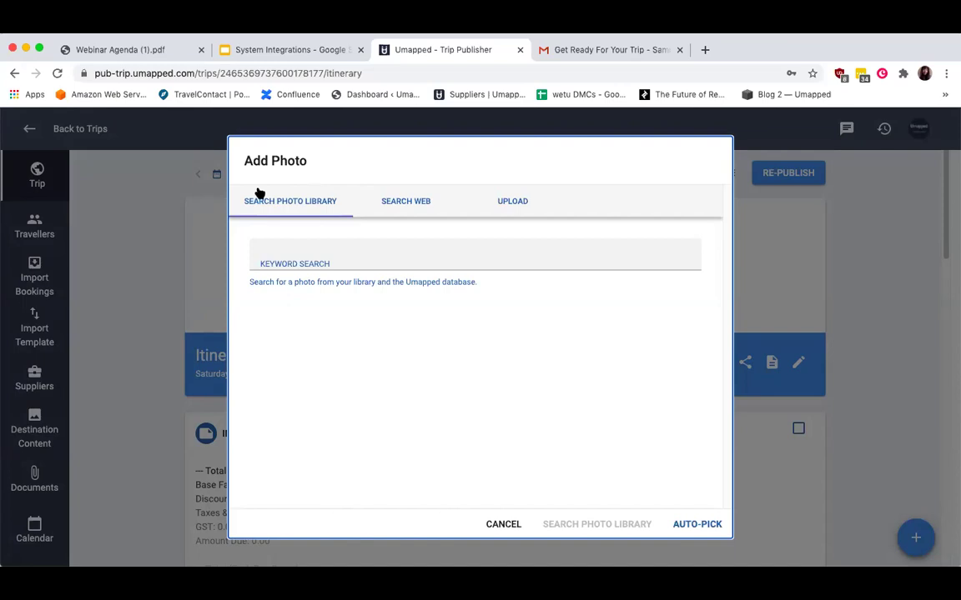
In Add Photo, use Search Web with unsplash.com as the site to search.
left_click(421, 200)
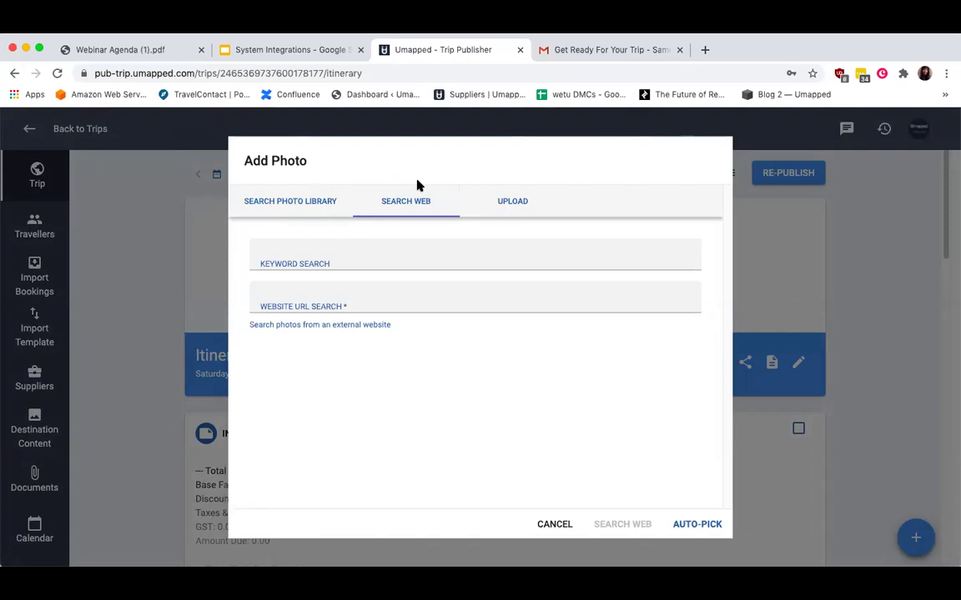
left_click(514, 201)
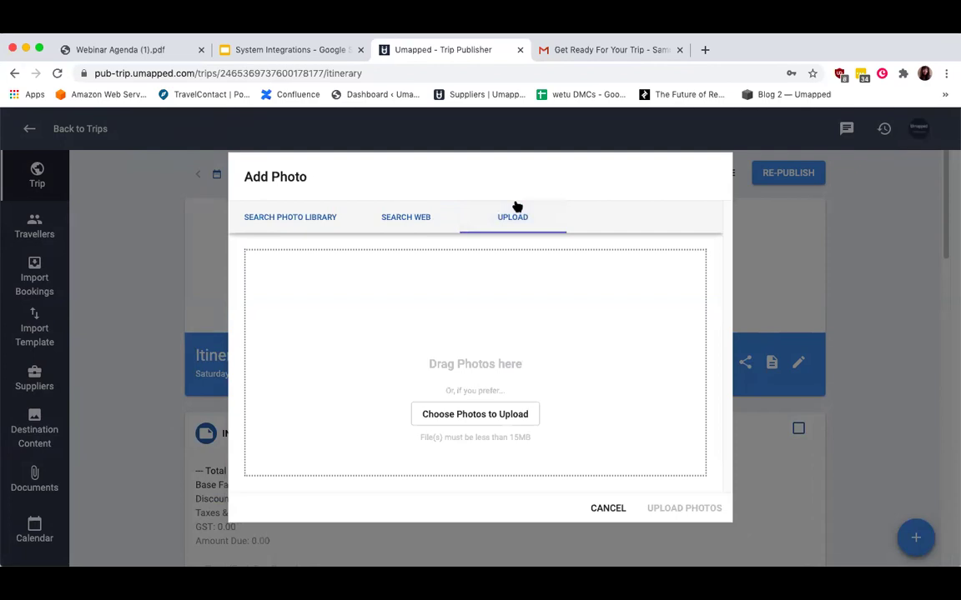
left_click(407, 217)
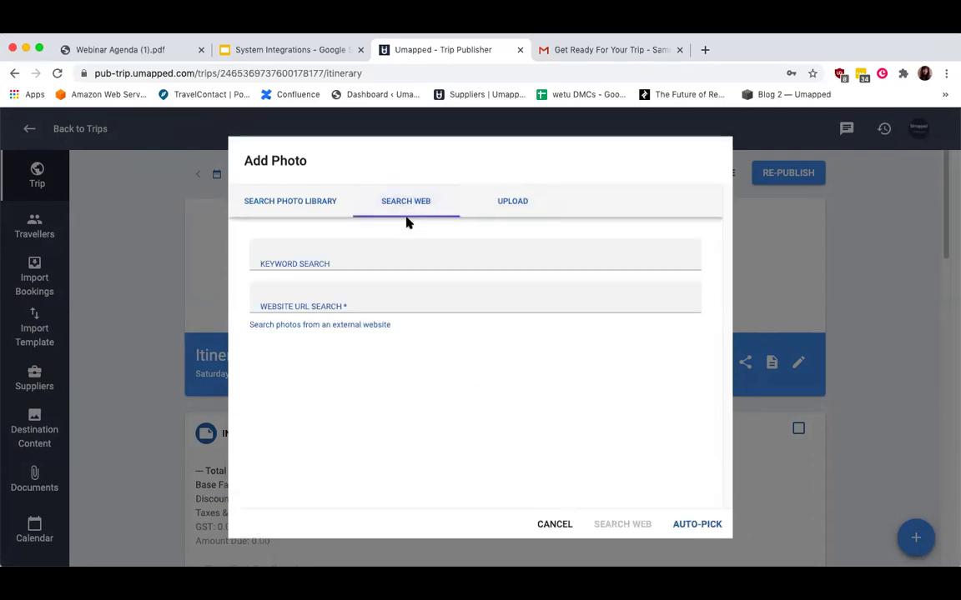
left_click(362, 258)
left_click(472, 305)
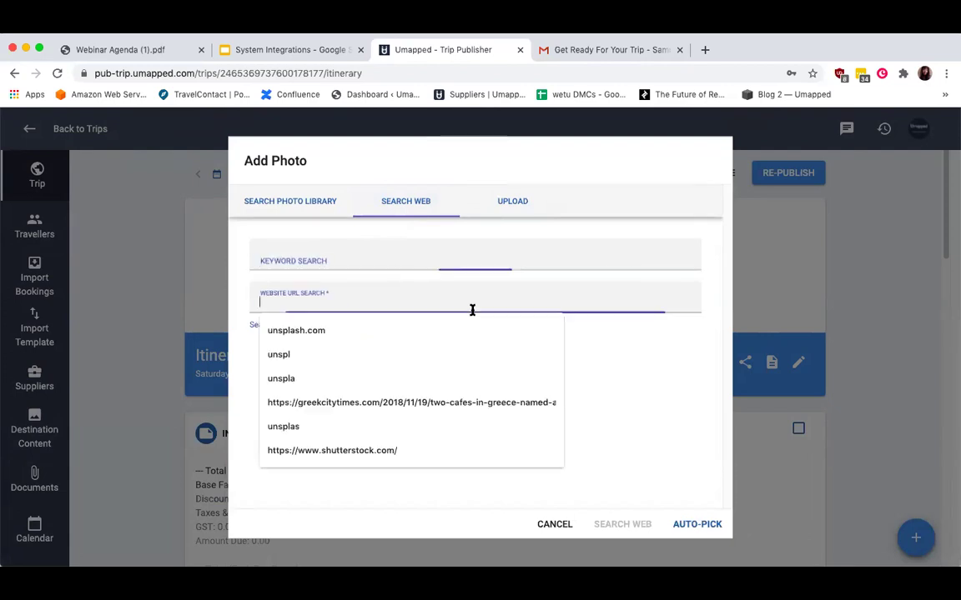
left_click(428, 327)
Search for 'australia' and upload the Sydney Opera House sunset photo as the banner.
left_click(375, 266)
type("australia")
left_click(658, 505)
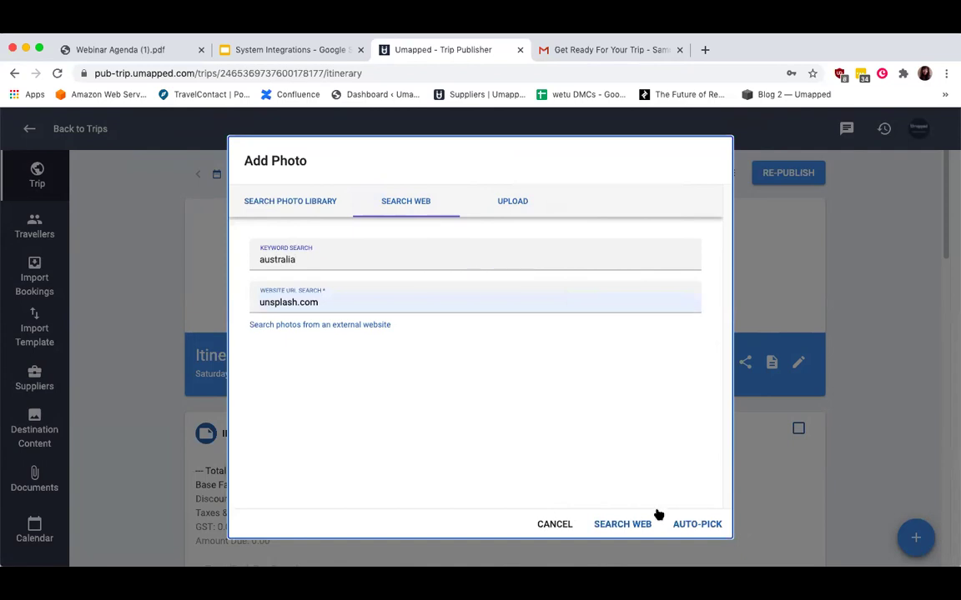
left_click(617, 524)
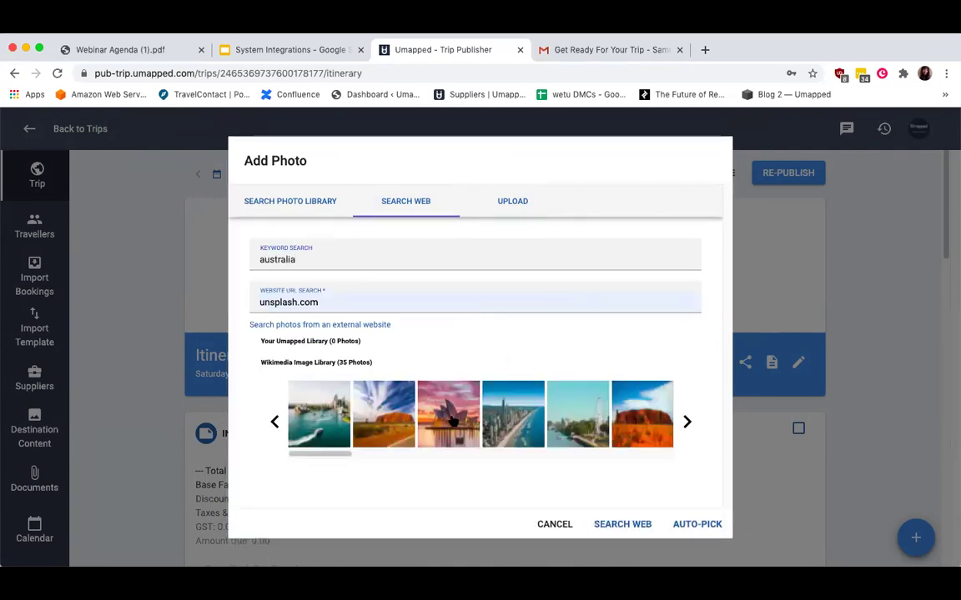
left_click(451, 421)
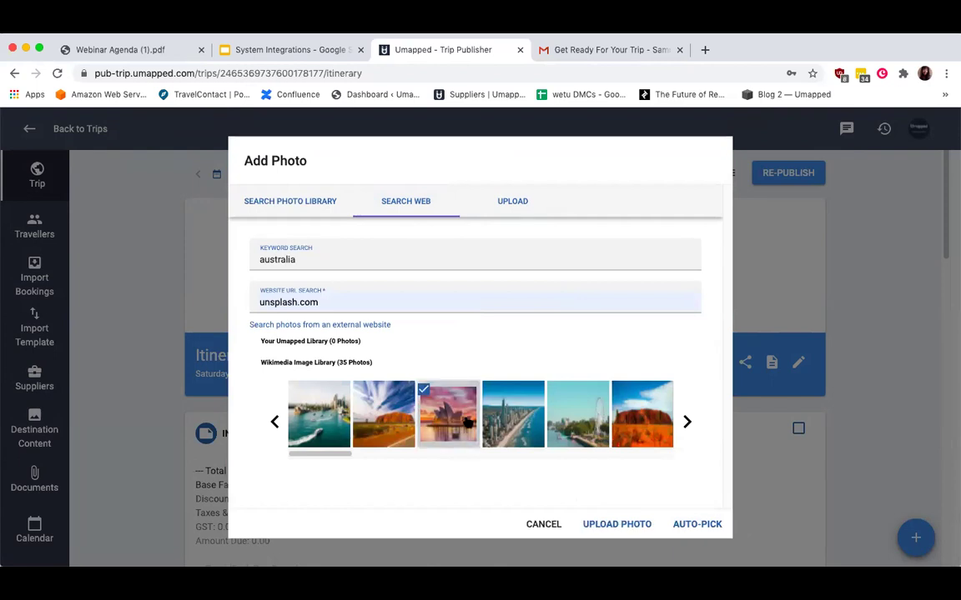
left_click(640, 524)
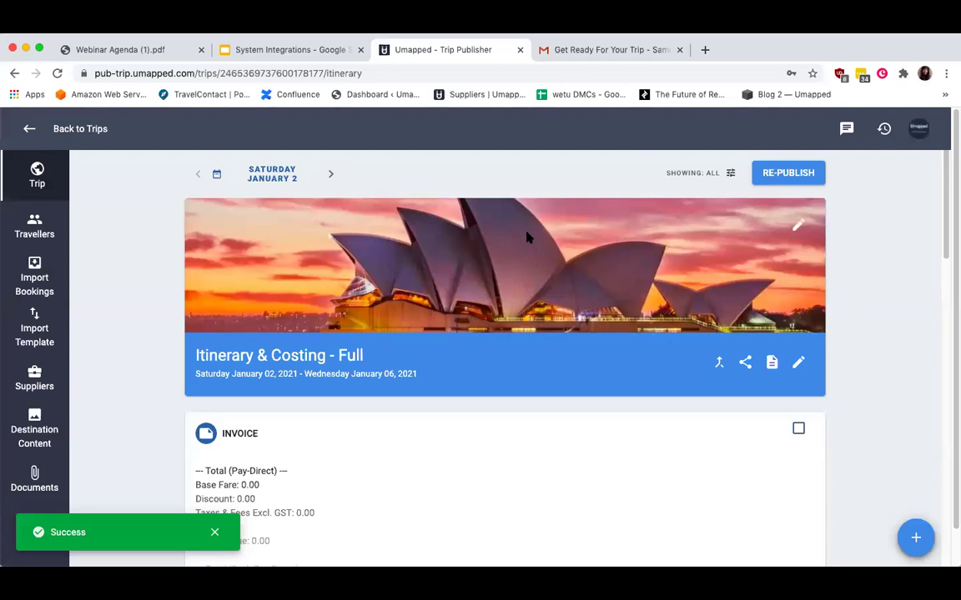
Check the banner's photo options without changes, then open Travellers and start a new traveller.
left_click(626, 250)
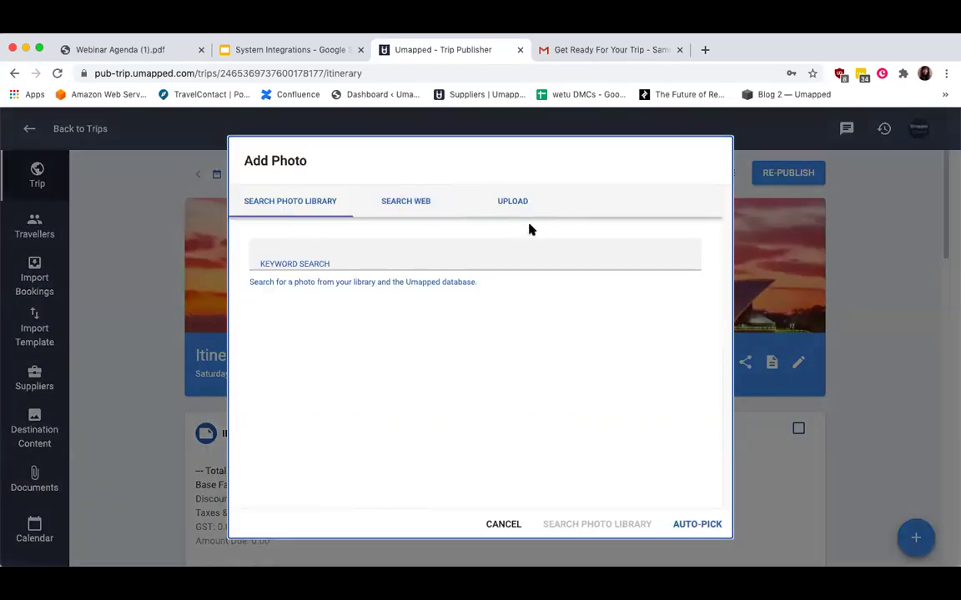
left_click(500, 529)
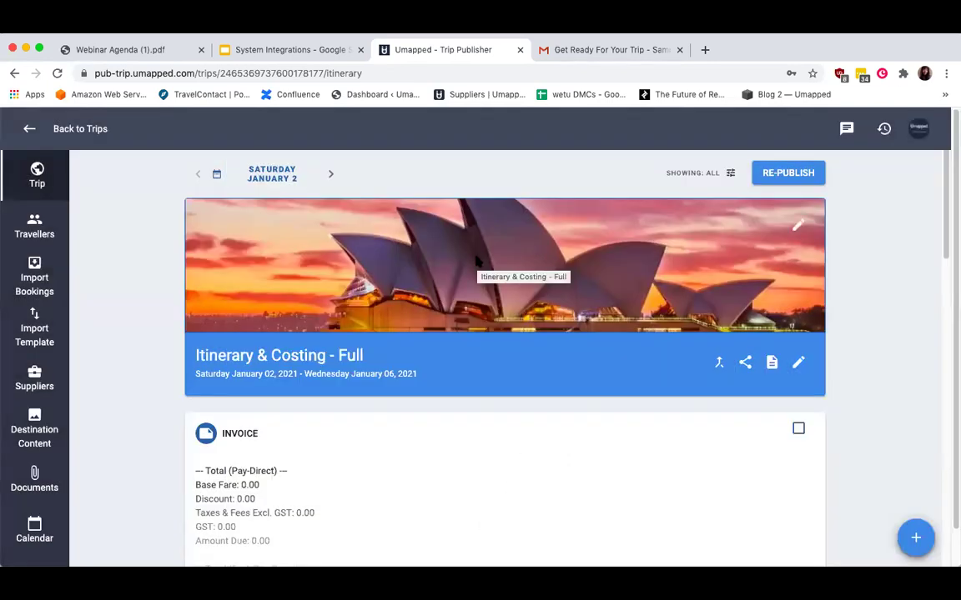
scroll(508, 371, "down", 1)
scroll(508, 371, "down", 10)
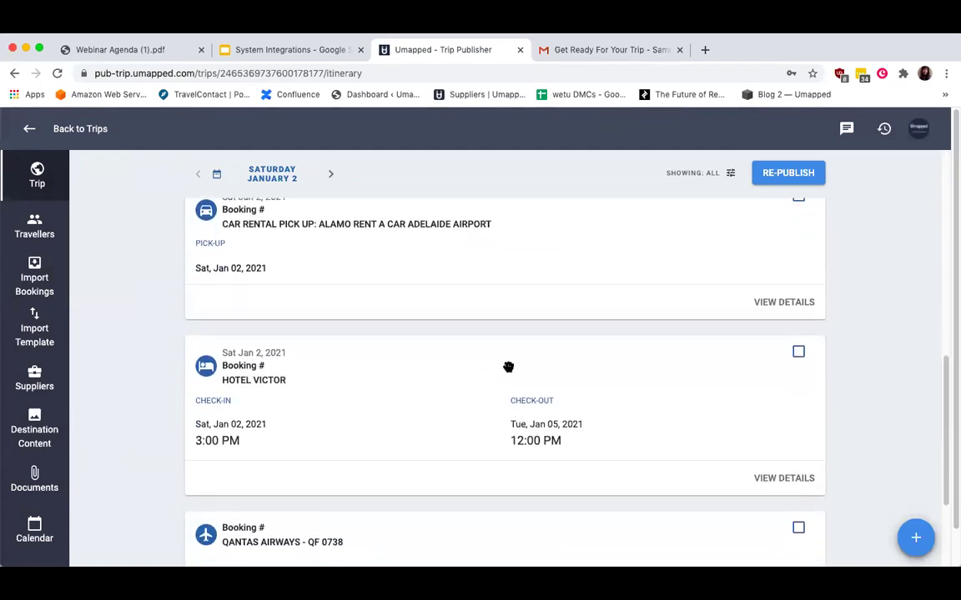
scroll(507, 366, "up", 15)
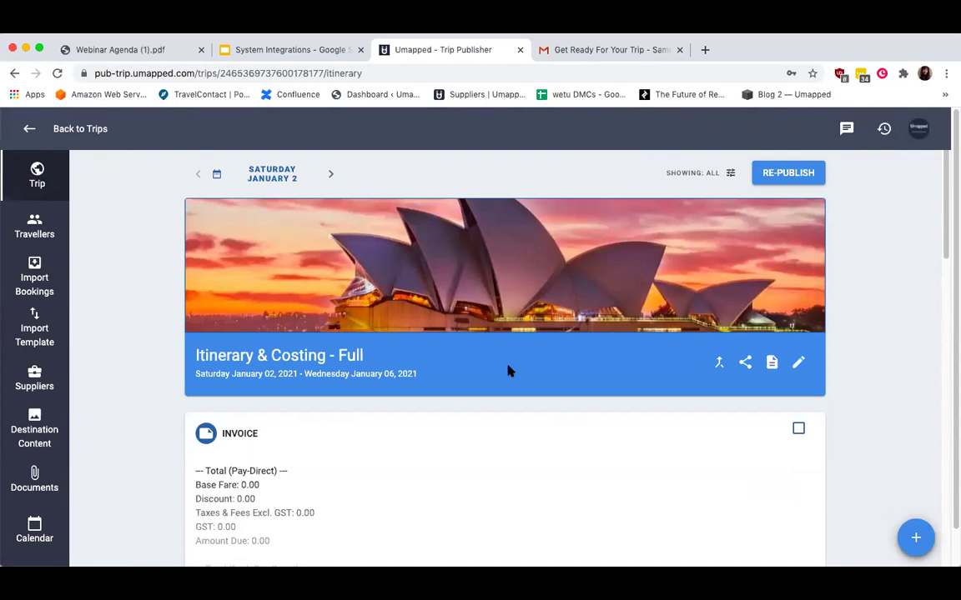
scroll(509, 372, "down", 5)
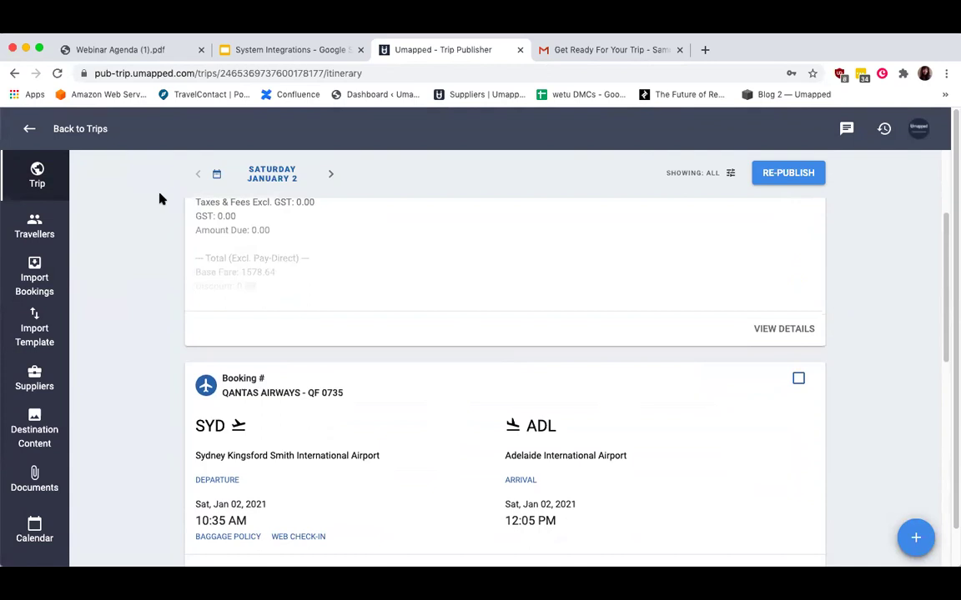
left_click(54, 230)
left_click(813, 265)
Add the traveller using their autofilled saved e-mail and name, then return to the itinerary.
left_click(643, 201)
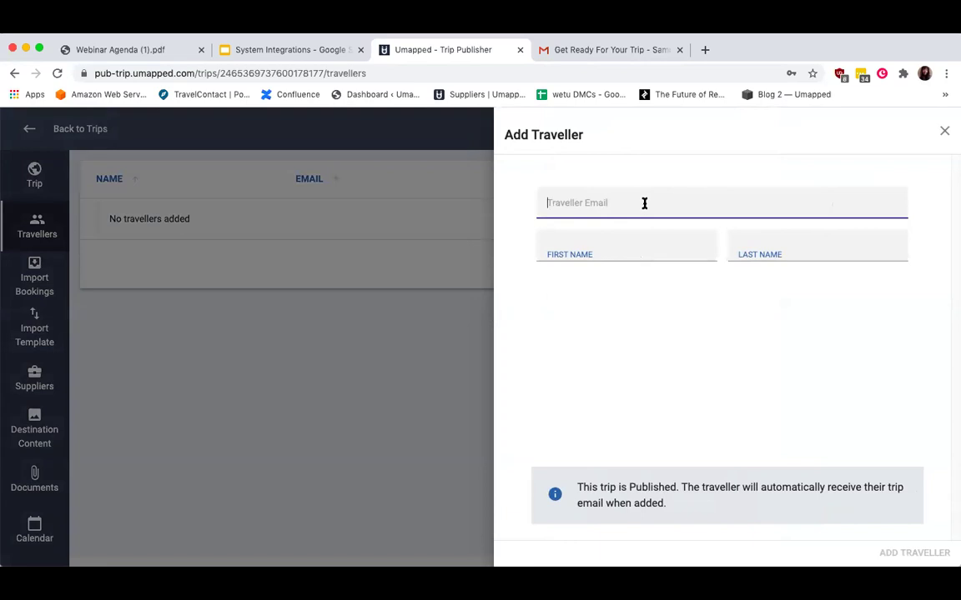
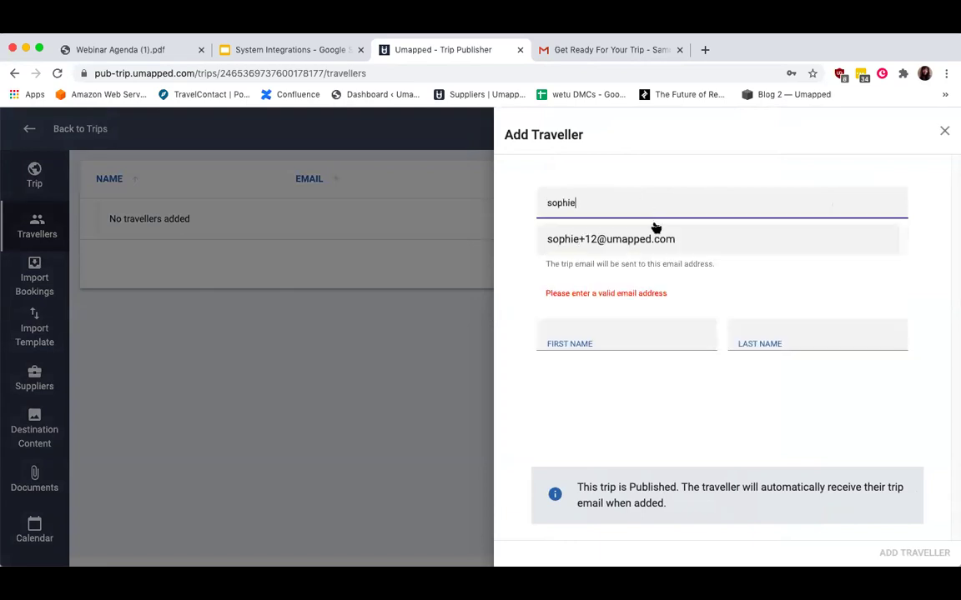
left_click(655, 235)
left_click(905, 555)
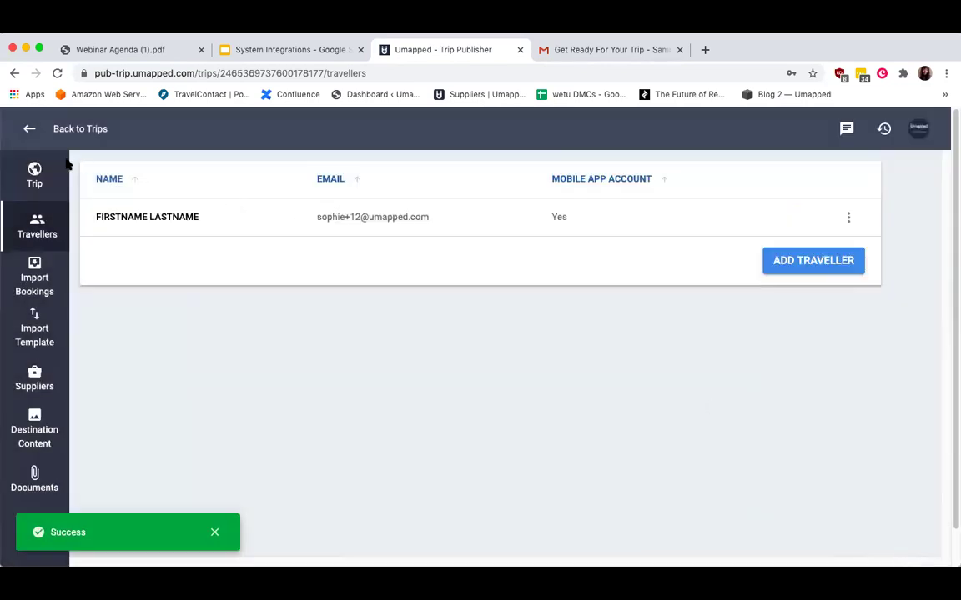
left_click(37, 173)
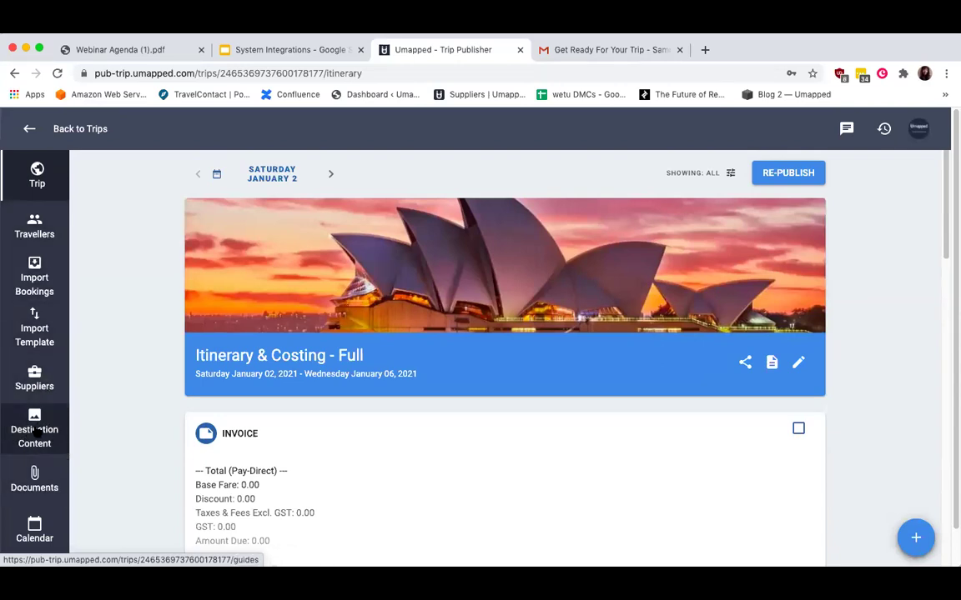
Scroll the itinerary past the Qantas QF 0735 flight to the Alamo car rental pick-up.
scroll(588, 352, "down", 5)
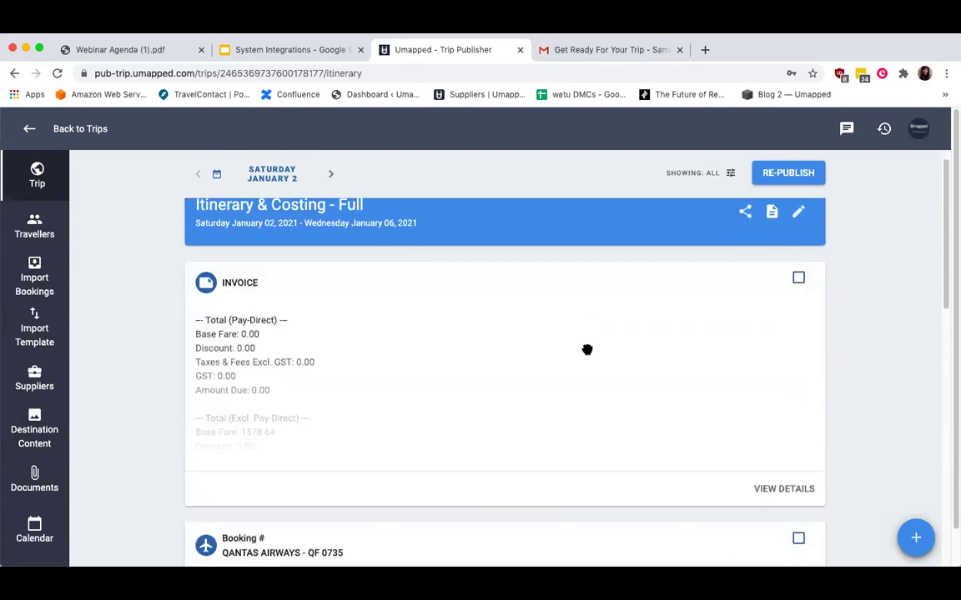
scroll(587, 350, "down", 4)
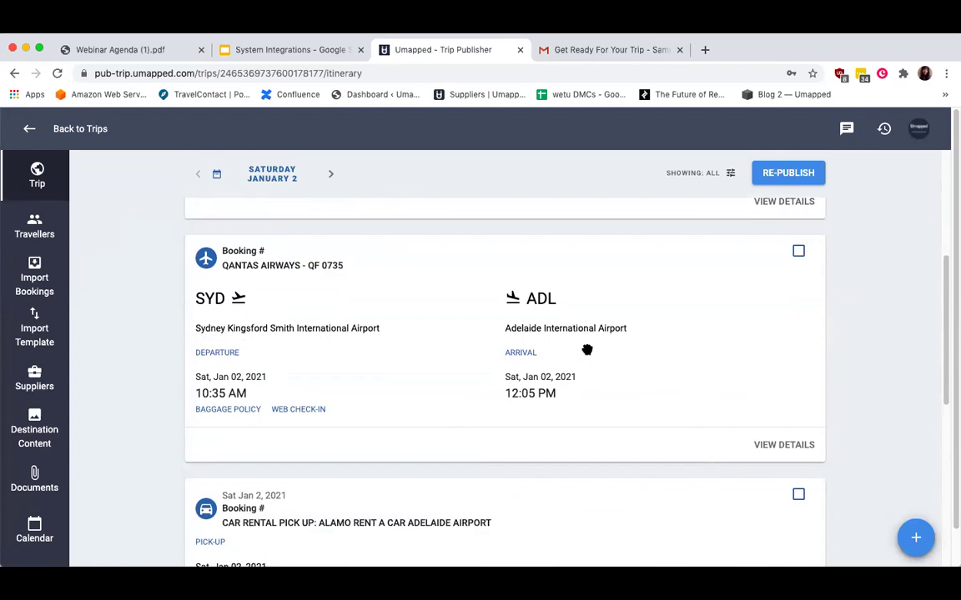
scroll(587, 350, "down", 3)
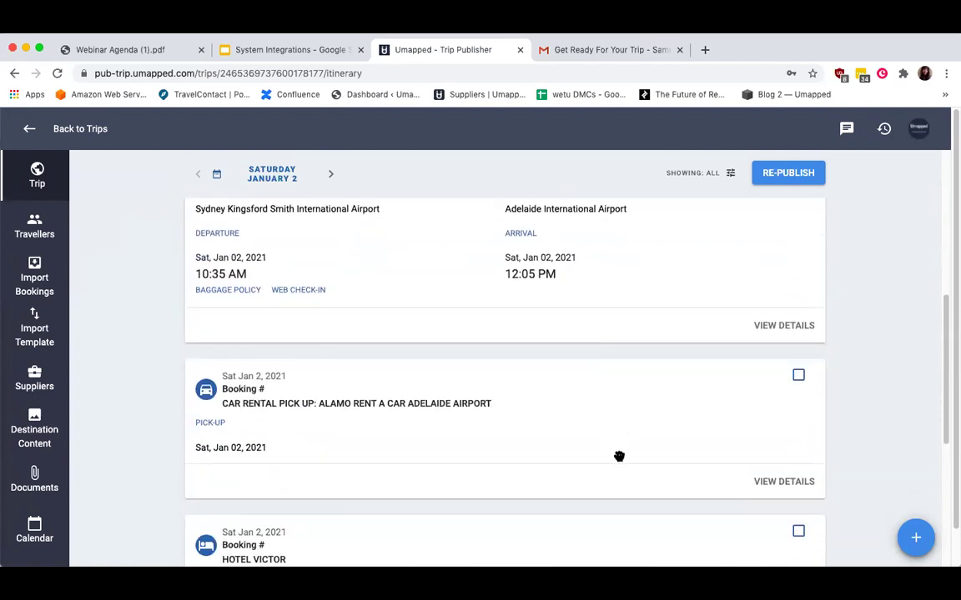
scroll(619, 454, "up", 1)
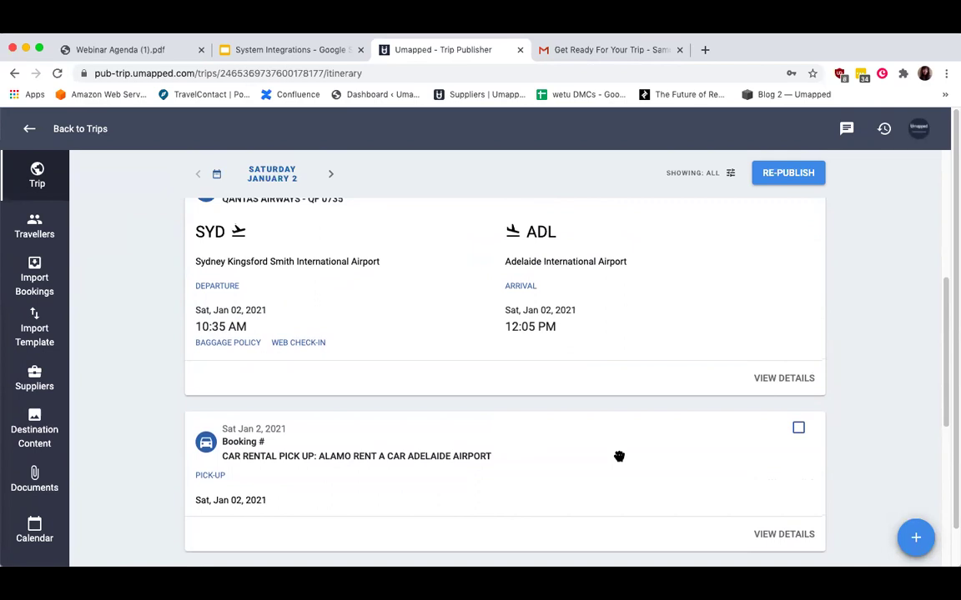
scroll(618, 454, "down", 2)
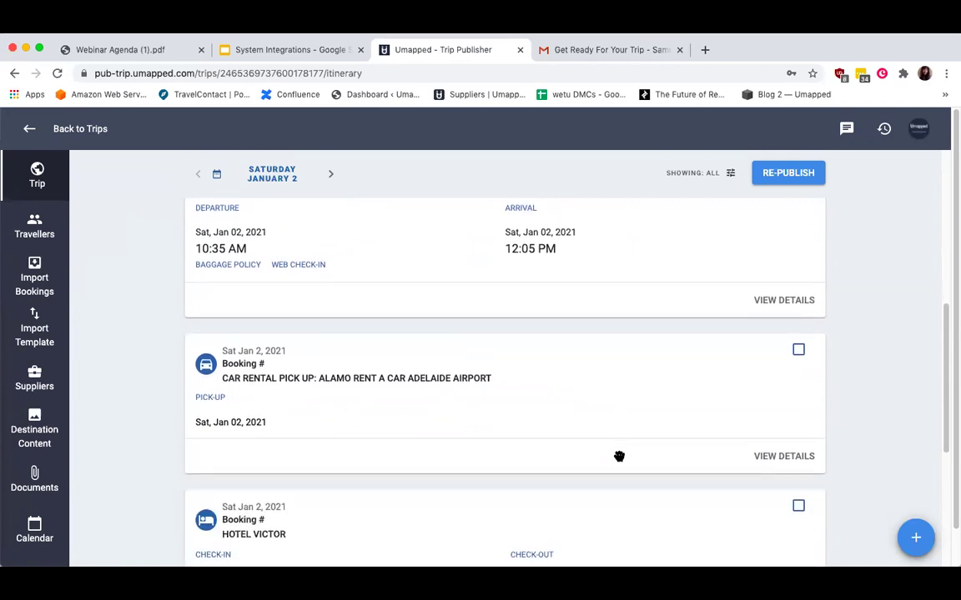
Create a vendor from the car rental booking and save it as ALAMO RENT A CAR ADELAIDE AIRPORT.
left_click(790, 458)
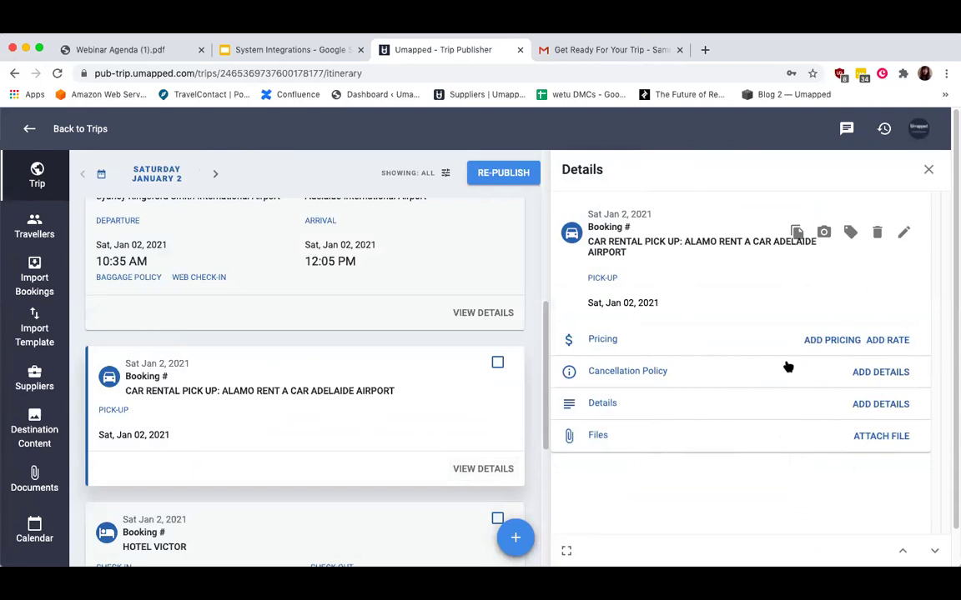
left_click(823, 233)
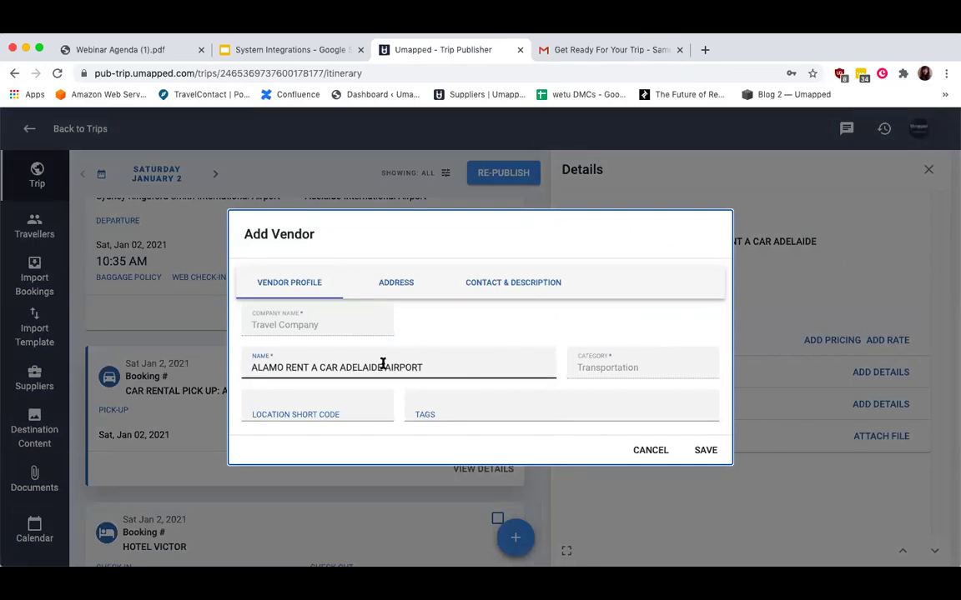
left_click_drag(338, 366, 444, 365)
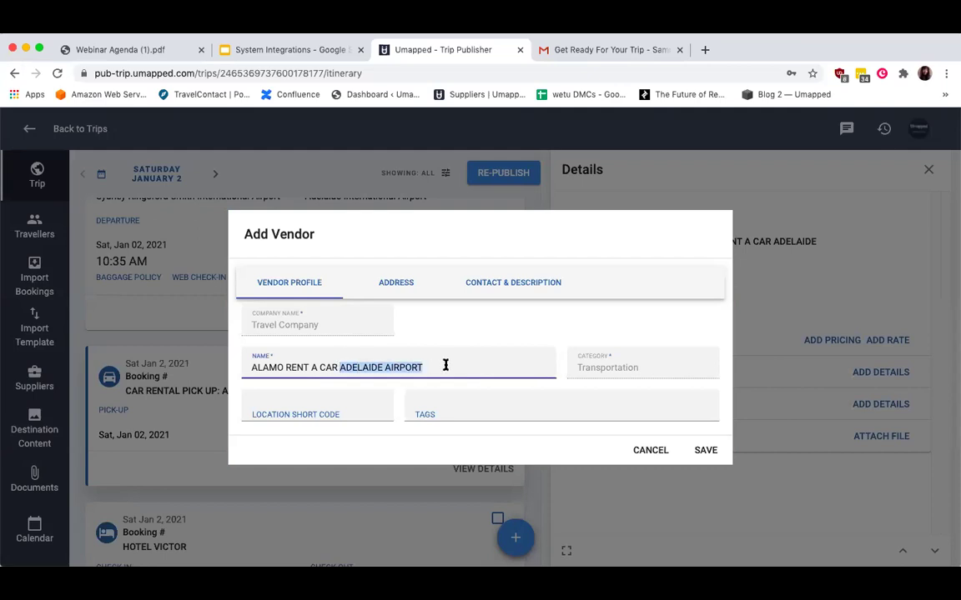
left_click(404, 283)
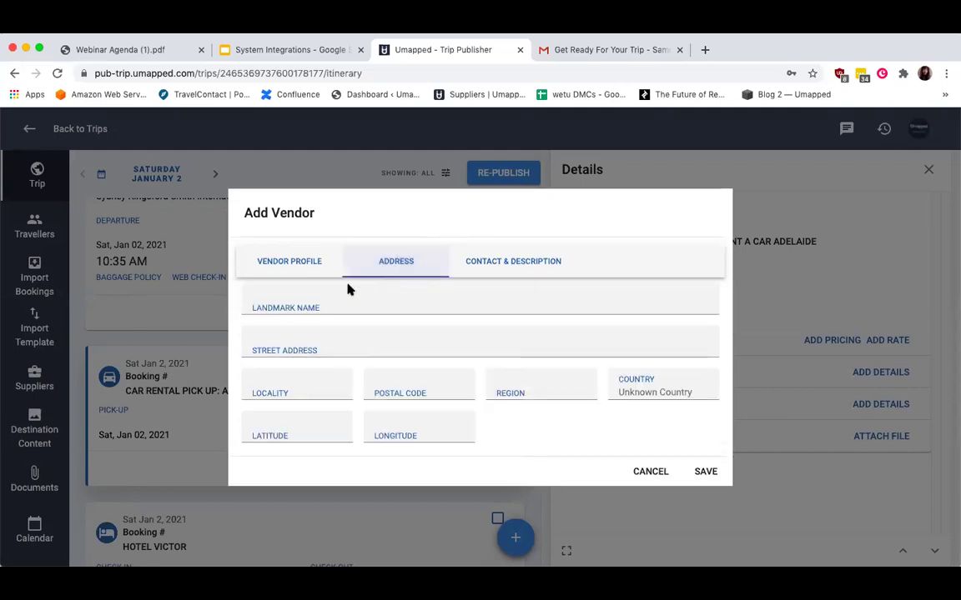
left_click(493, 262)
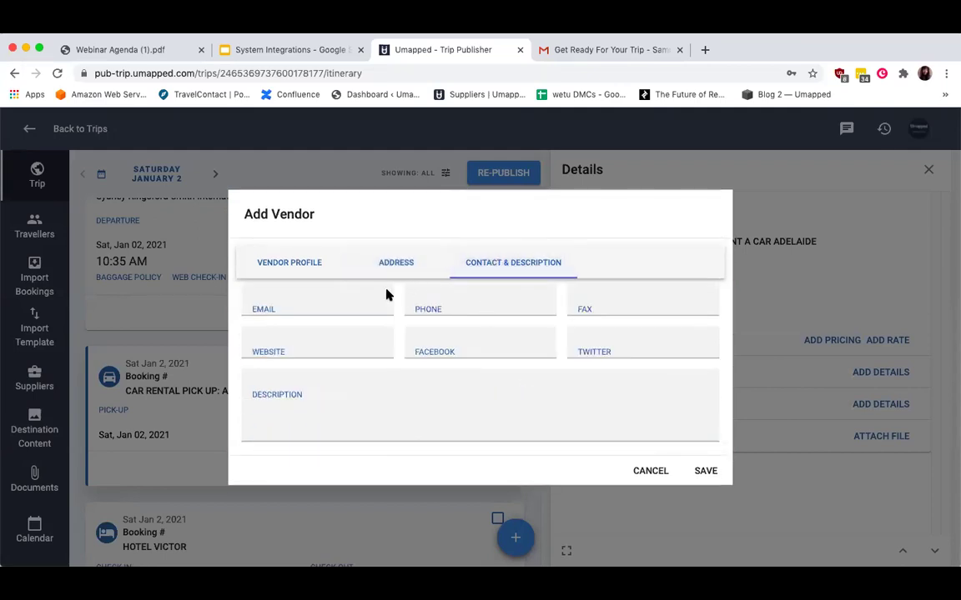
left_click(280, 262)
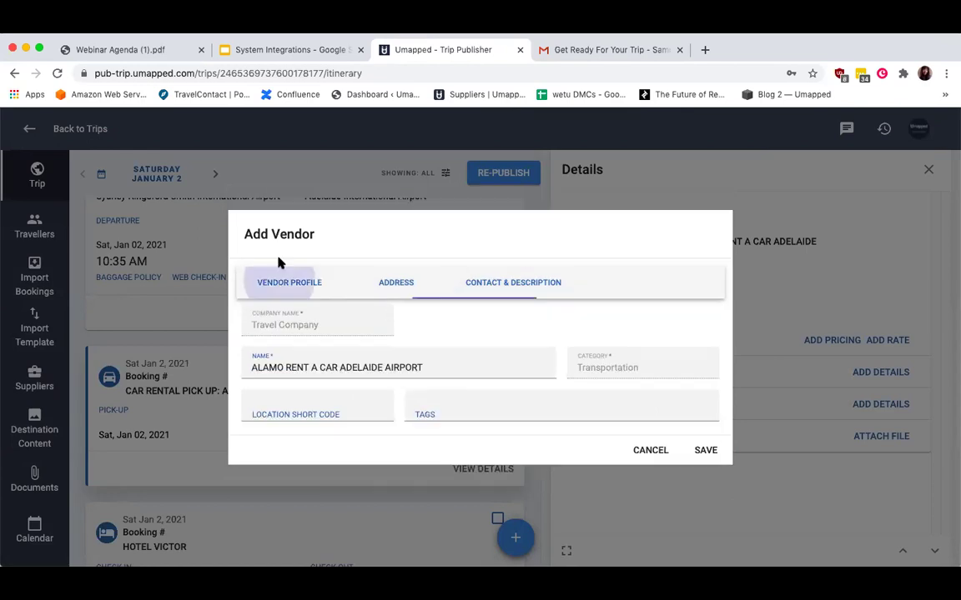
left_click(706, 450)
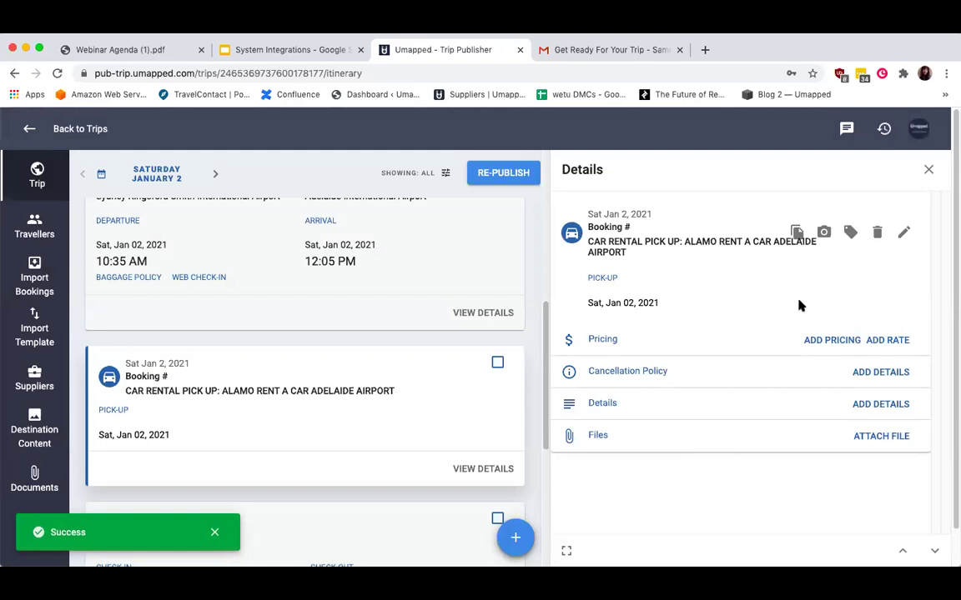
Open the car rental booking's photo options and cancel without adding any photos.
left_click(824, 233)
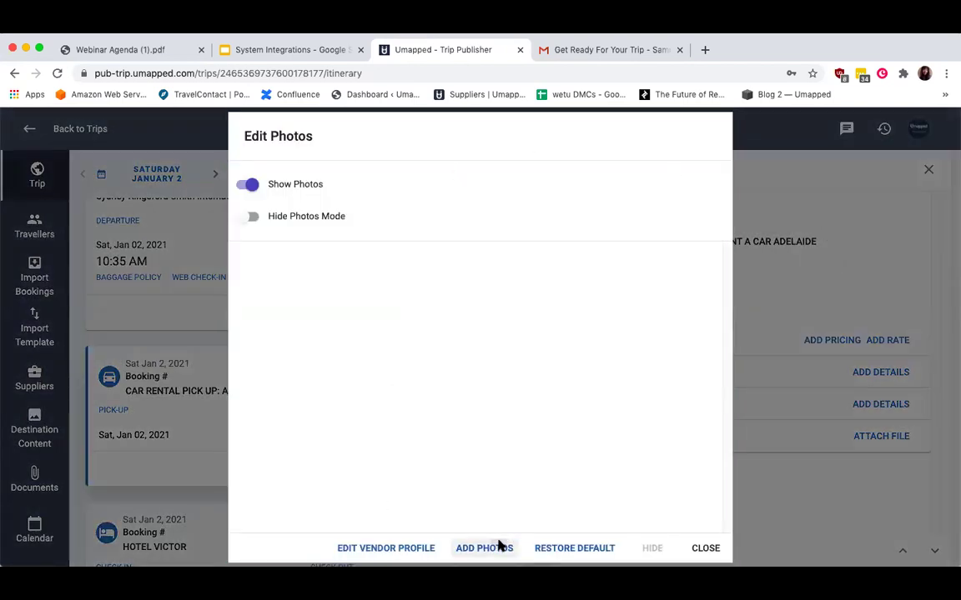
left_click(499, 546)
left_click(581, 523)
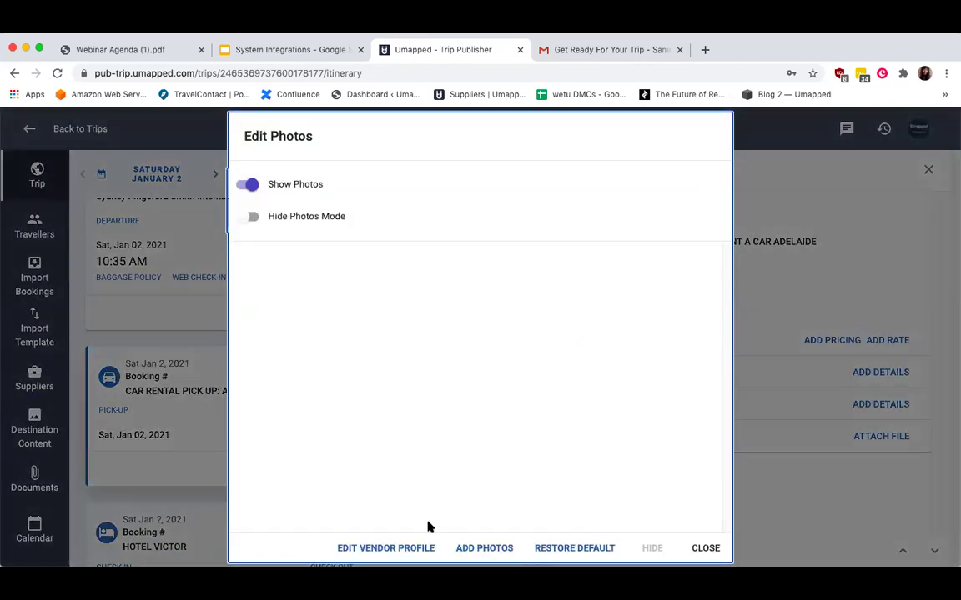
Review the vendor profile's address and contact fields, cancel unchanged, and close the booking details.
left_click(395, 549)
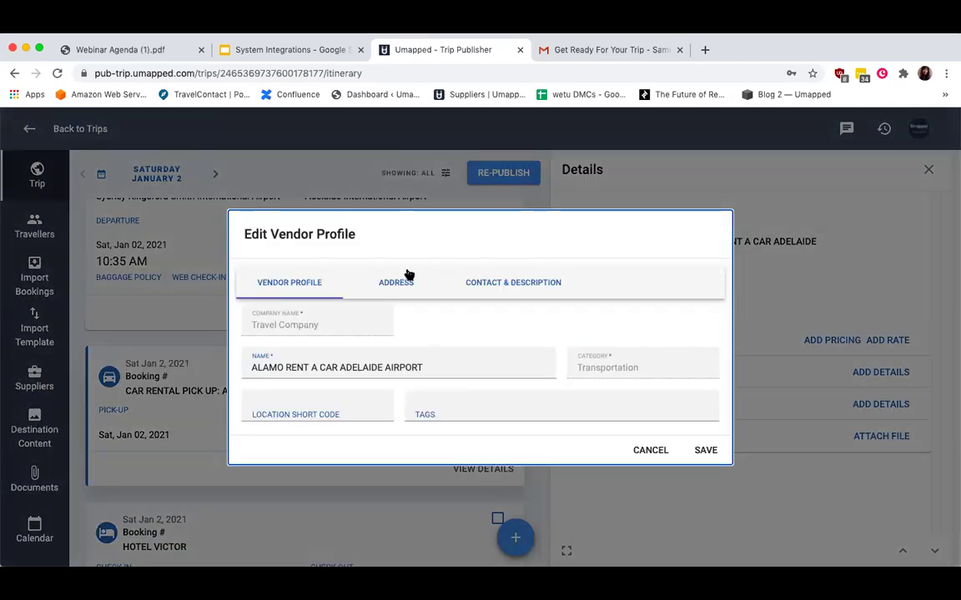
left_click(407, 276)
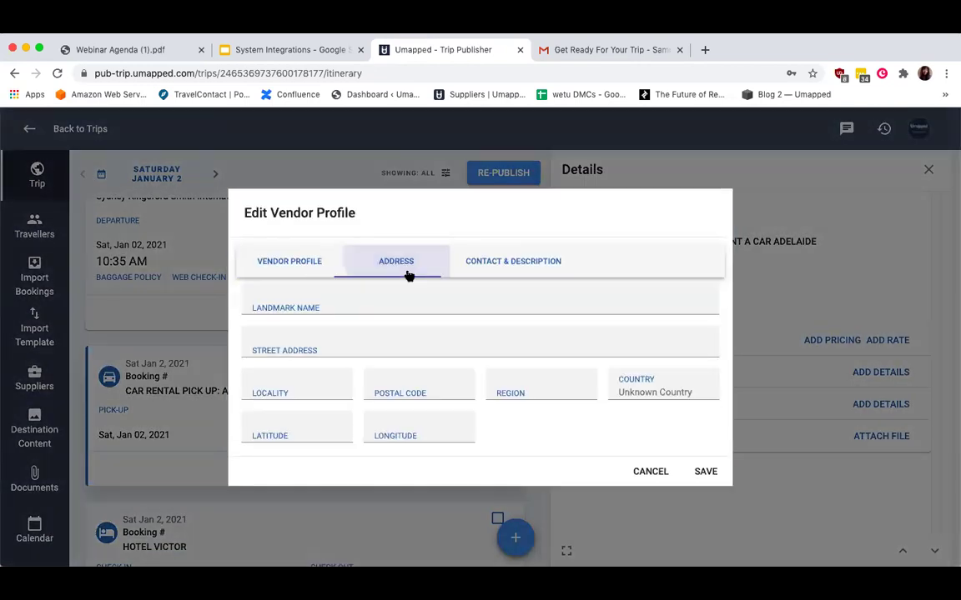
left_click(519, 274)
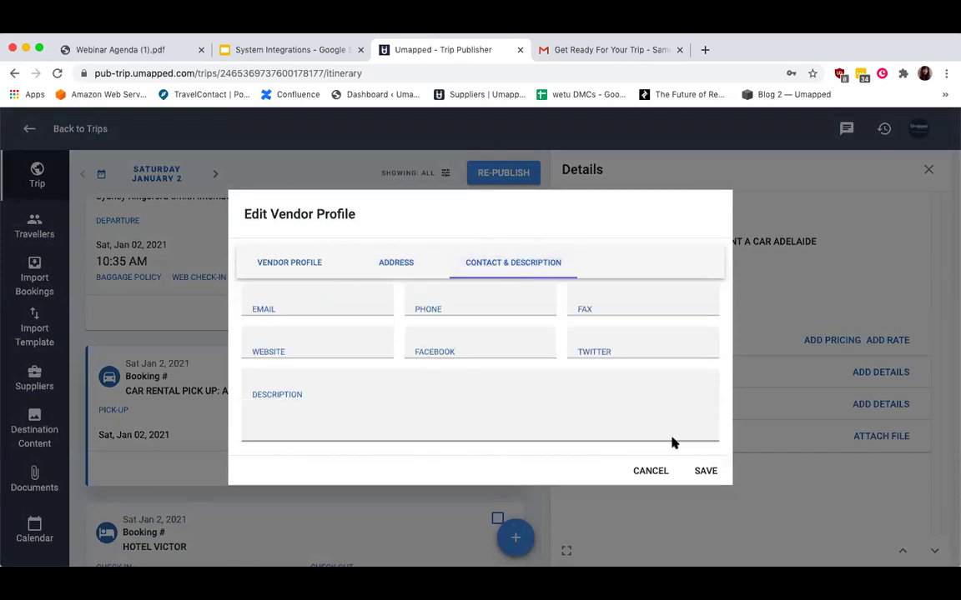
left_click(652, 471)
mouse_move(905, 379)
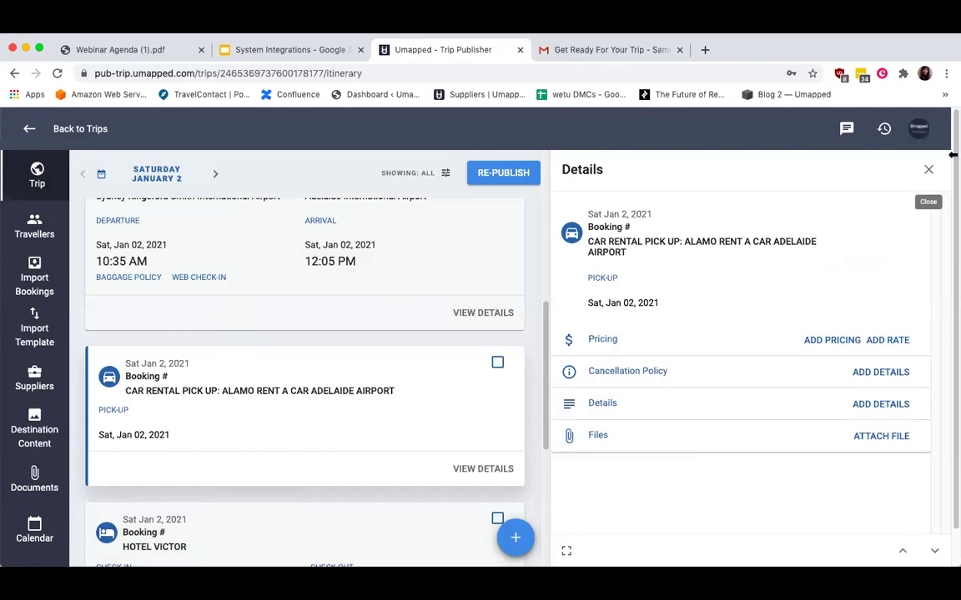
left_click(928, 170)
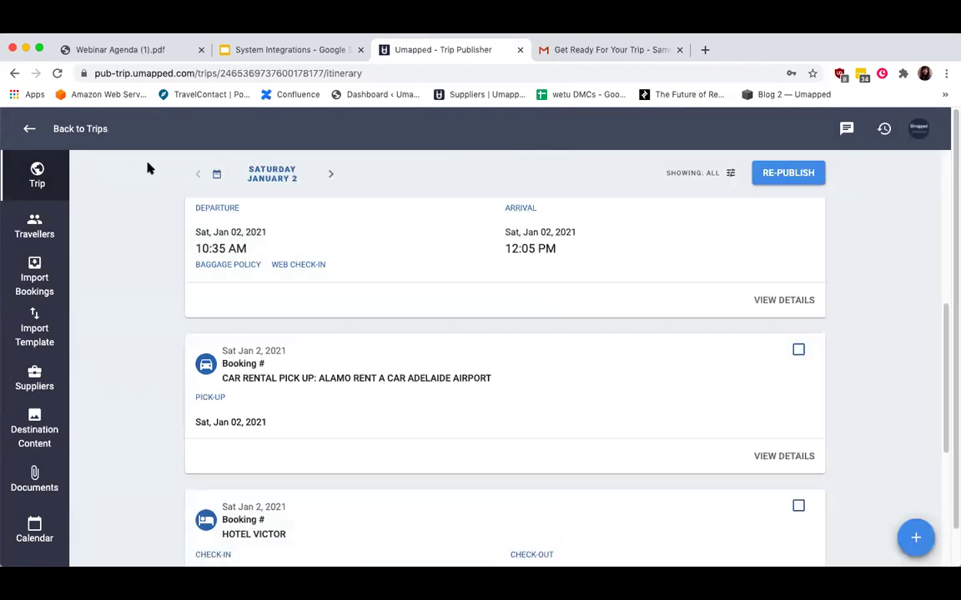
Give the Sample TravelContact Trip a Colosseum banner from an unsplash.com web search for 'rome'.
left_click(75, 128)
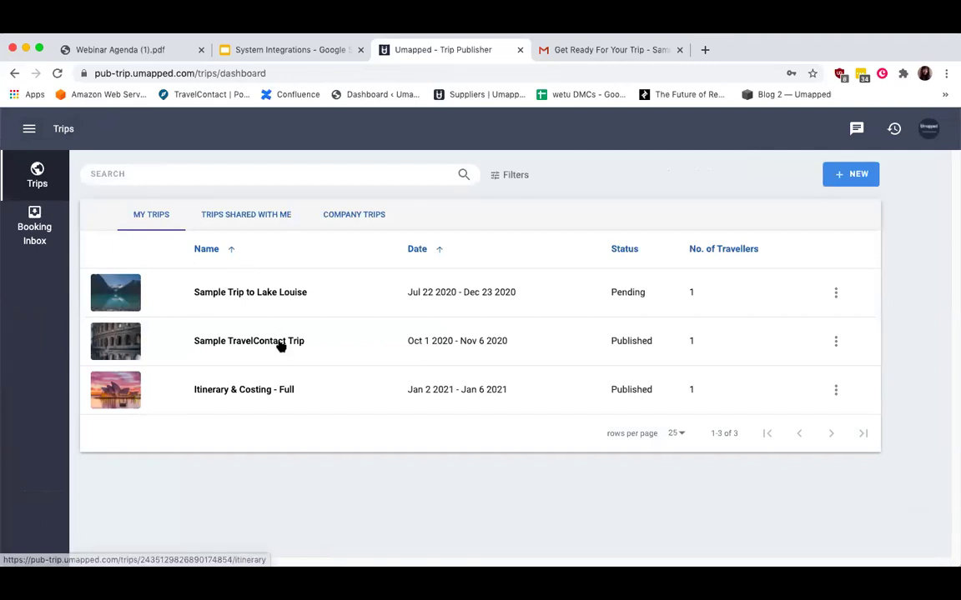
left_click(279, 345)
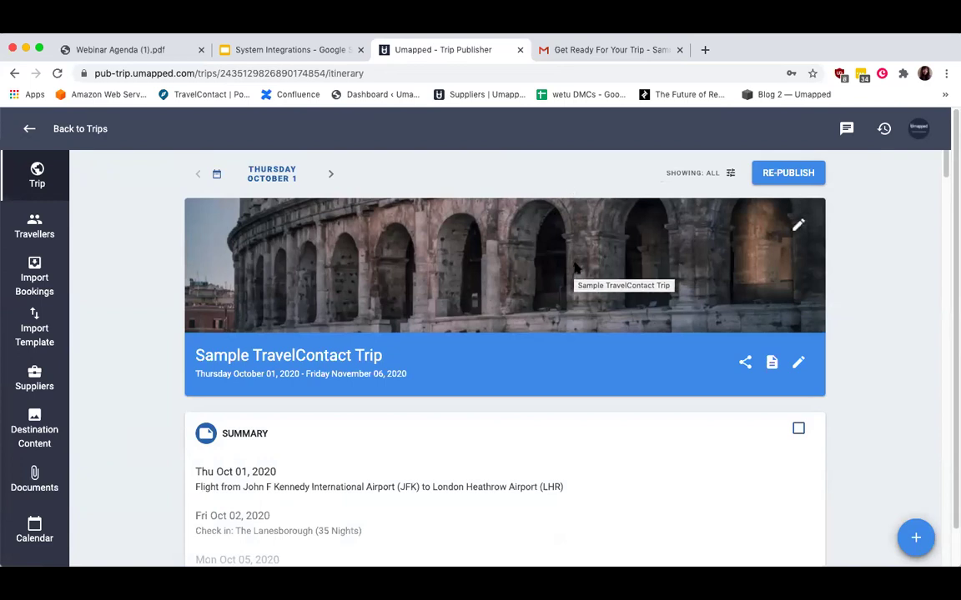
left_click(798, 226)
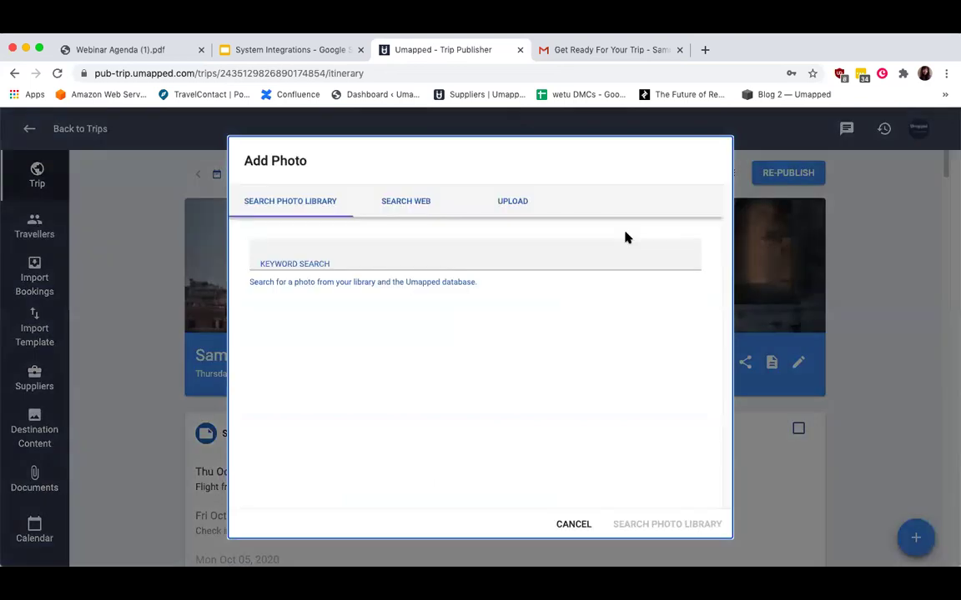
left_click(412, 206)
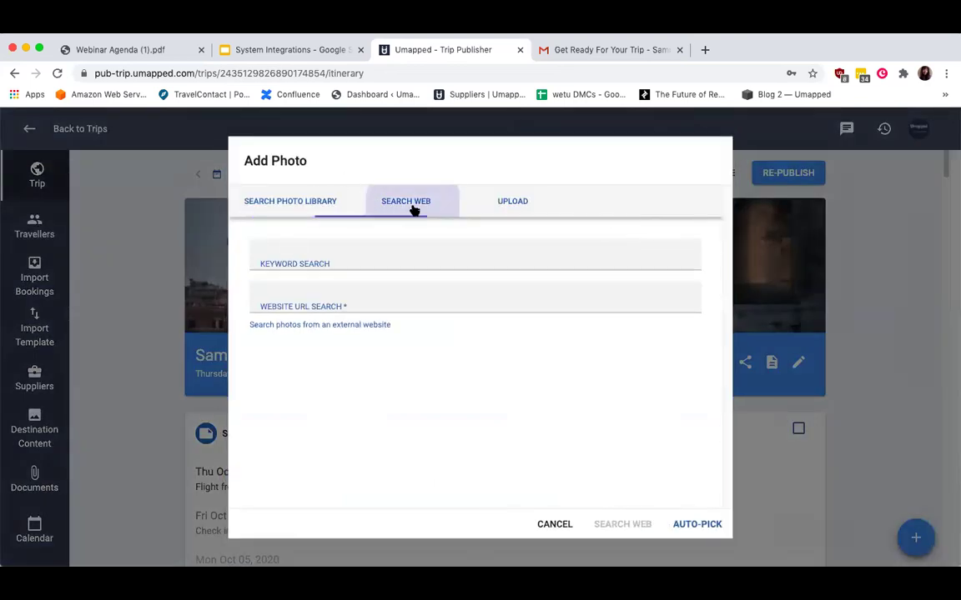
left_click(328, 259)
type("rome")
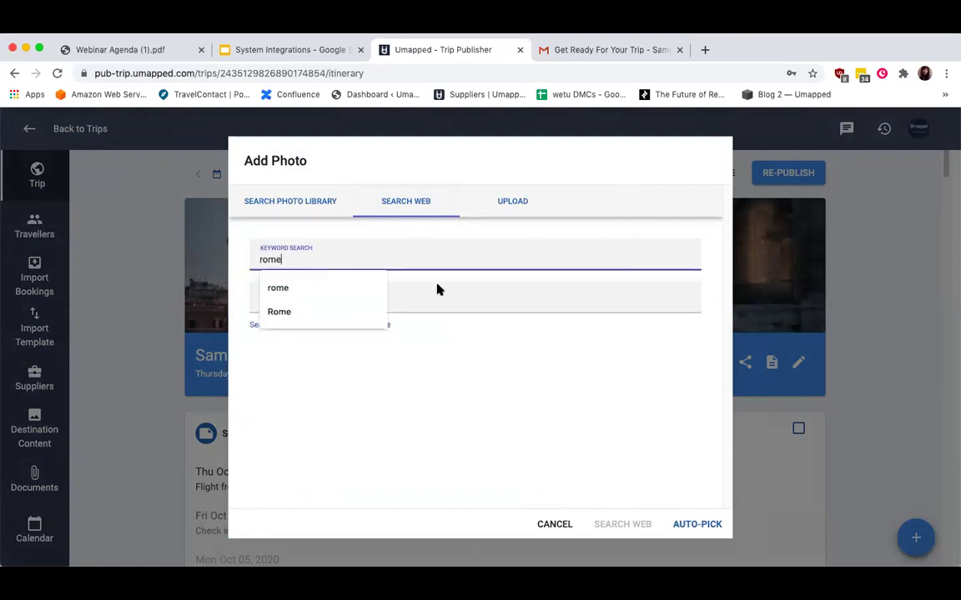
left_click(400, 298)
left_click(384, 330)
key("Return")
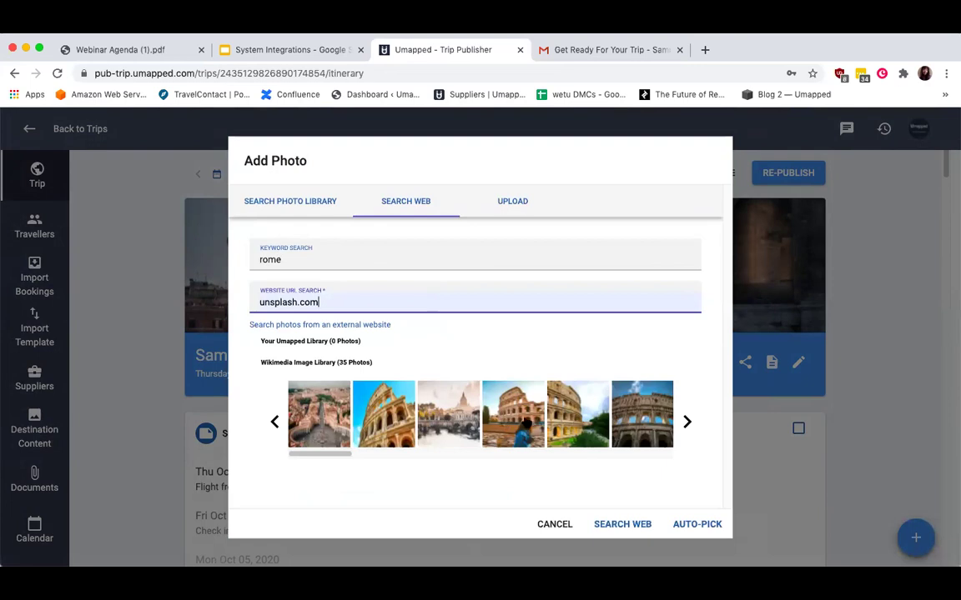
left_click(505, 412)
left_click(633, 525)
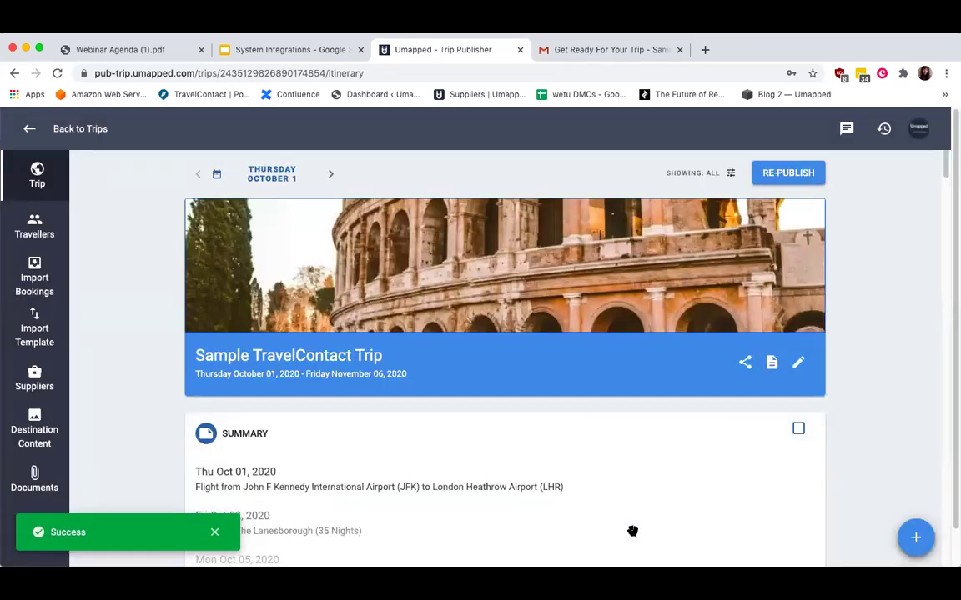
Scroll through the trip's bookings and look over the item types that can be added.
scroll(638, 527, "down", 5)
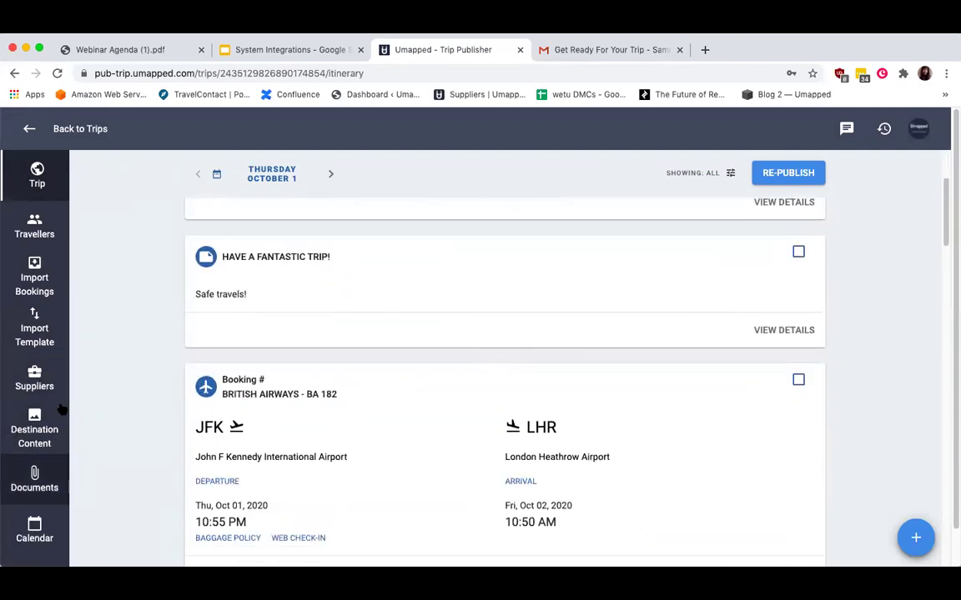
scroll(416, 387, "down", 10)
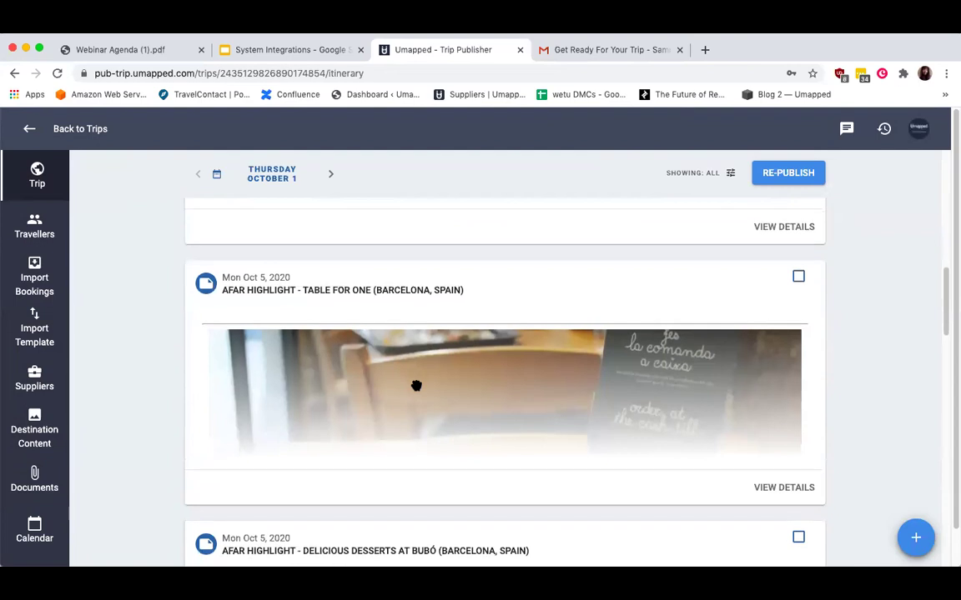
scroll(416, 386, "down", 4)
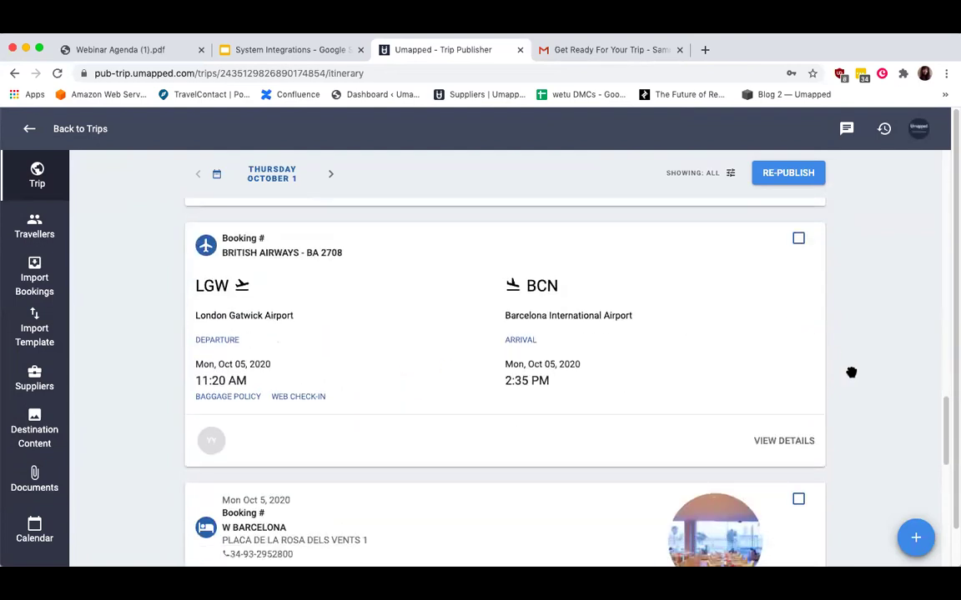
left_click(916, 539)
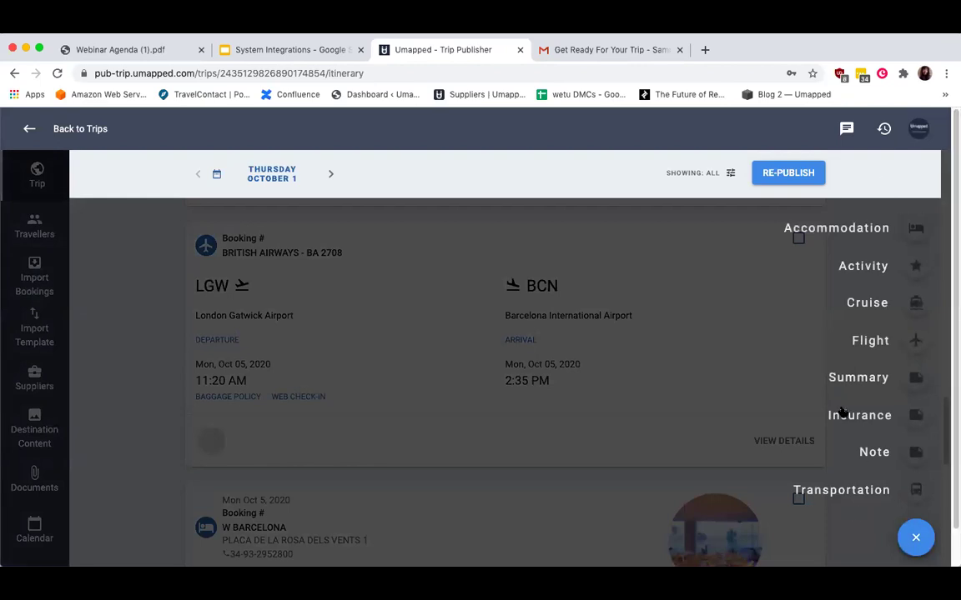
left_click(682, 432)
scroll(682, 432, "down", 10)
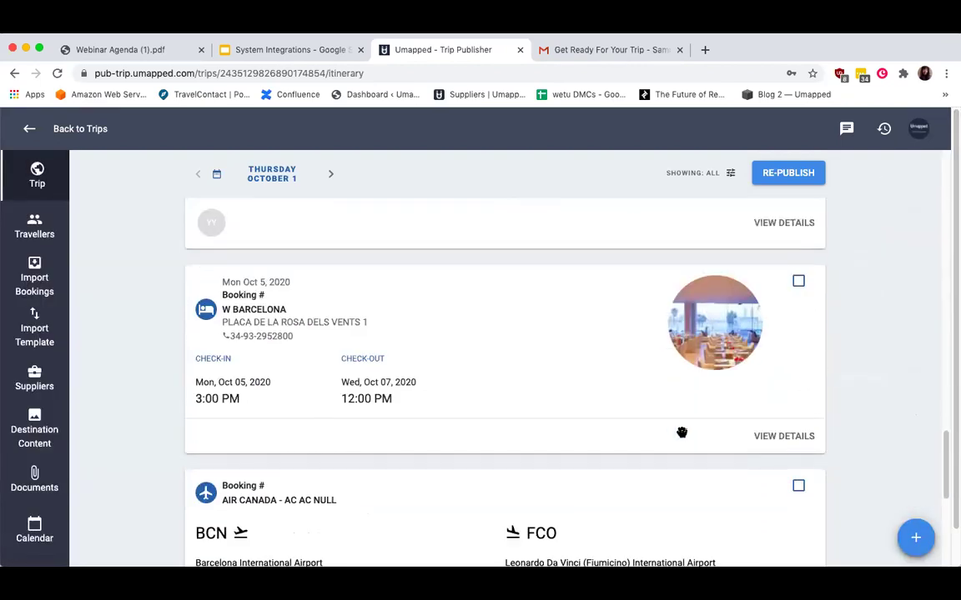
scroll(682, 431, "up", 5)
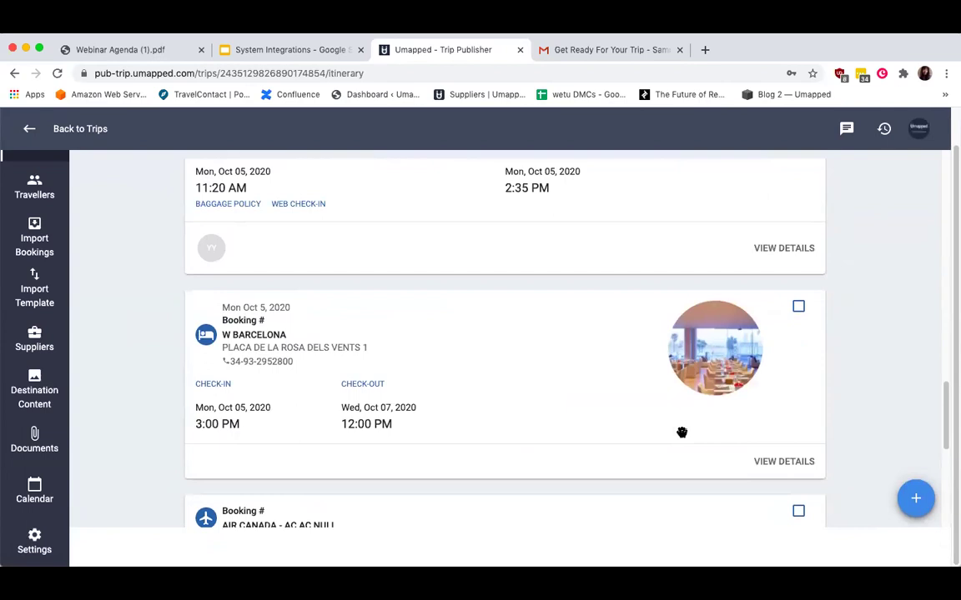
Review the W Barcelona hotel details, then go back to the trips list.
left_click(788, 464)
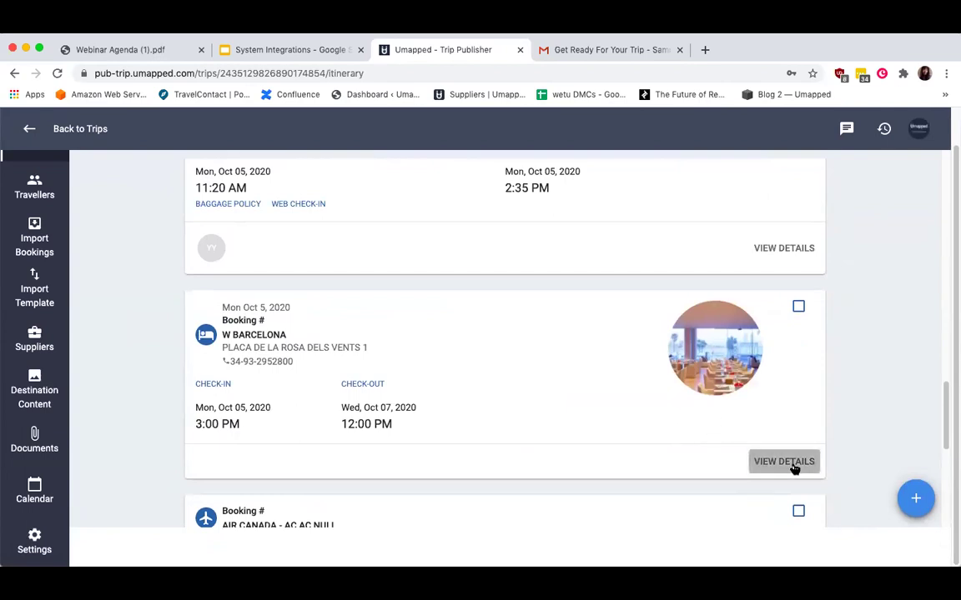
scroll(793, 461, "down", 3)
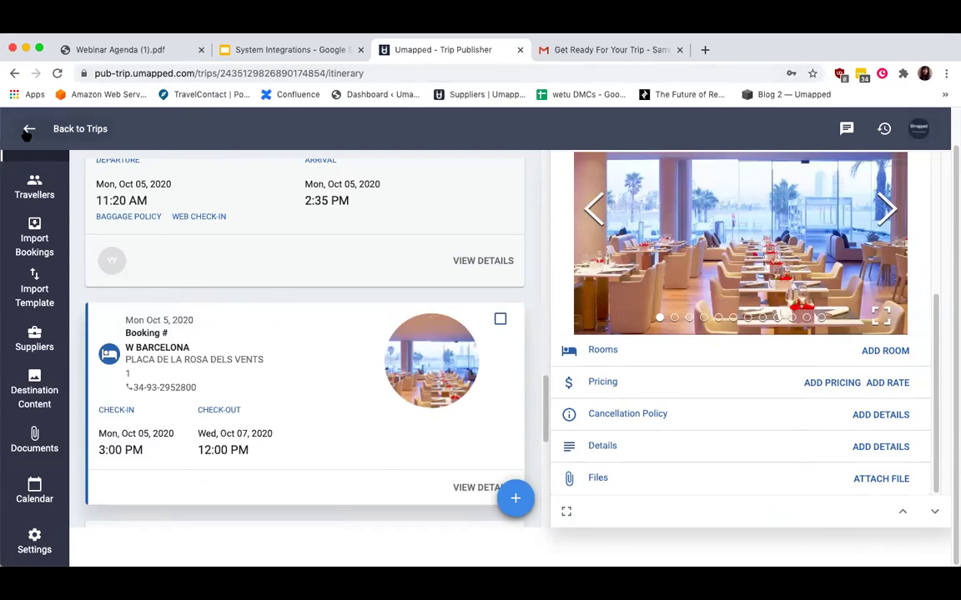
left_click(28, 130)
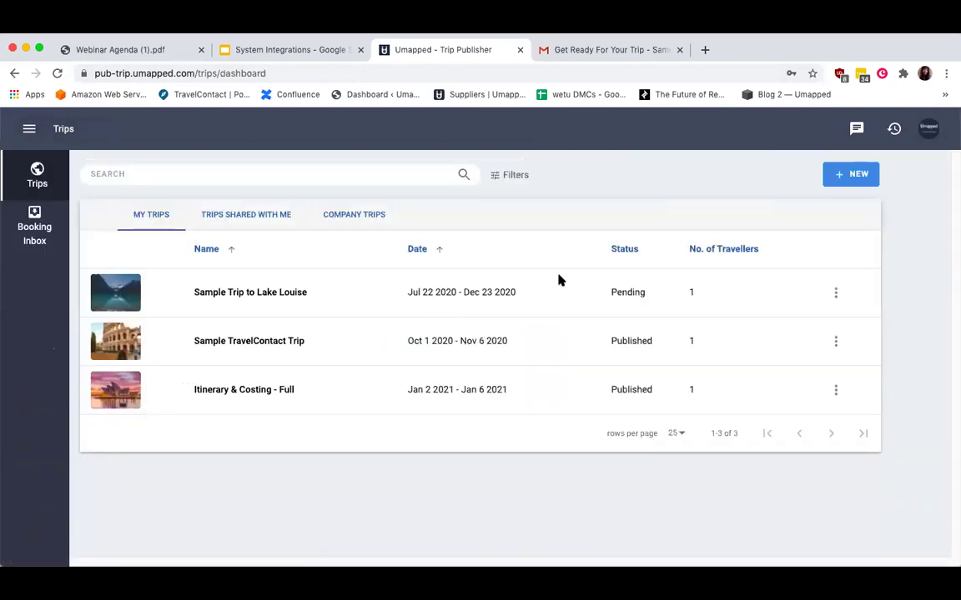
Log out, sign back in with another saved login, and start a new trip.
left_click(928, 128)
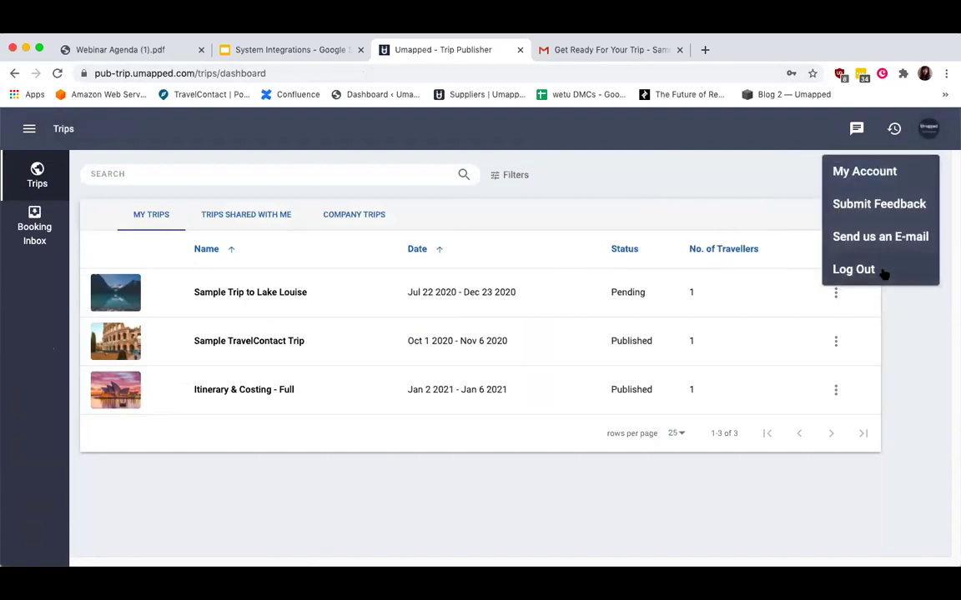
left_click(853, 269)
left_click(412, 319)
type("t")
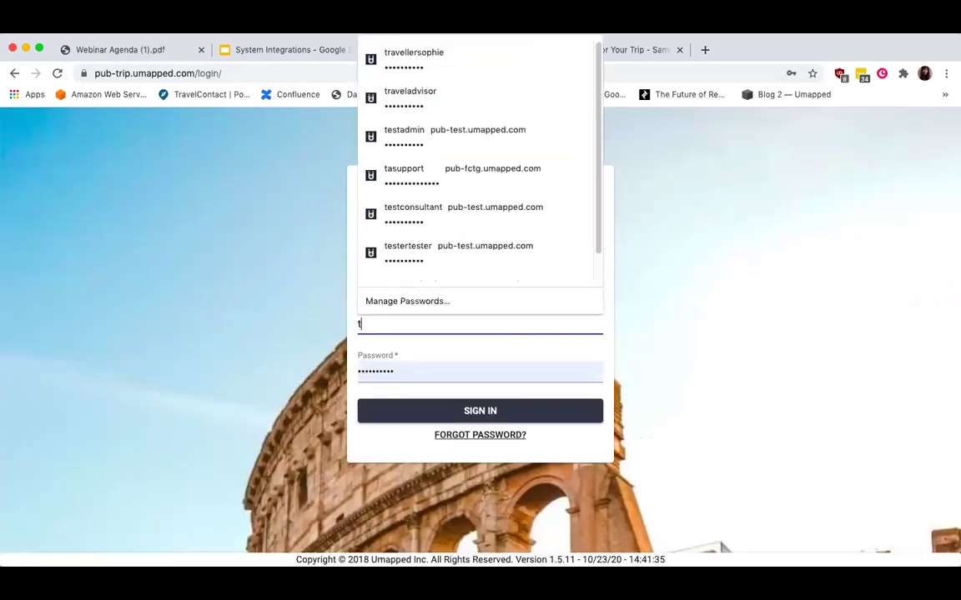
type("ravellersophie")
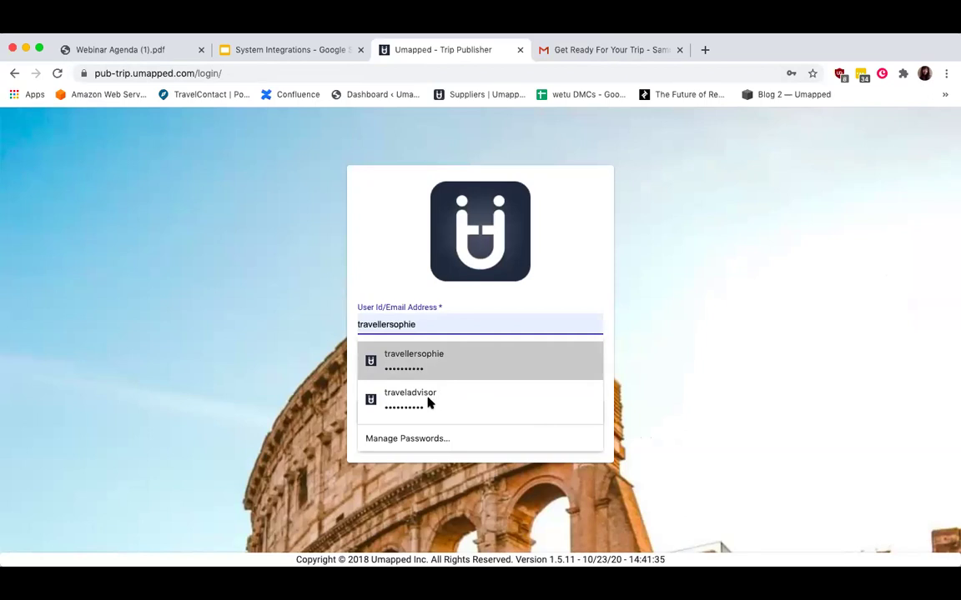
left_click(429, 402)
left_click(414, 409)
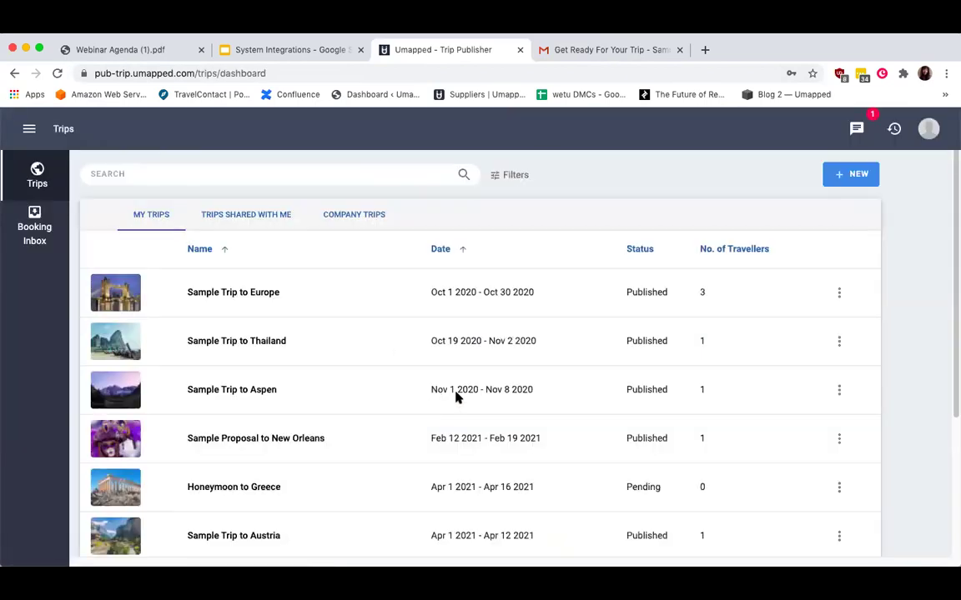
left_click(842, 177)
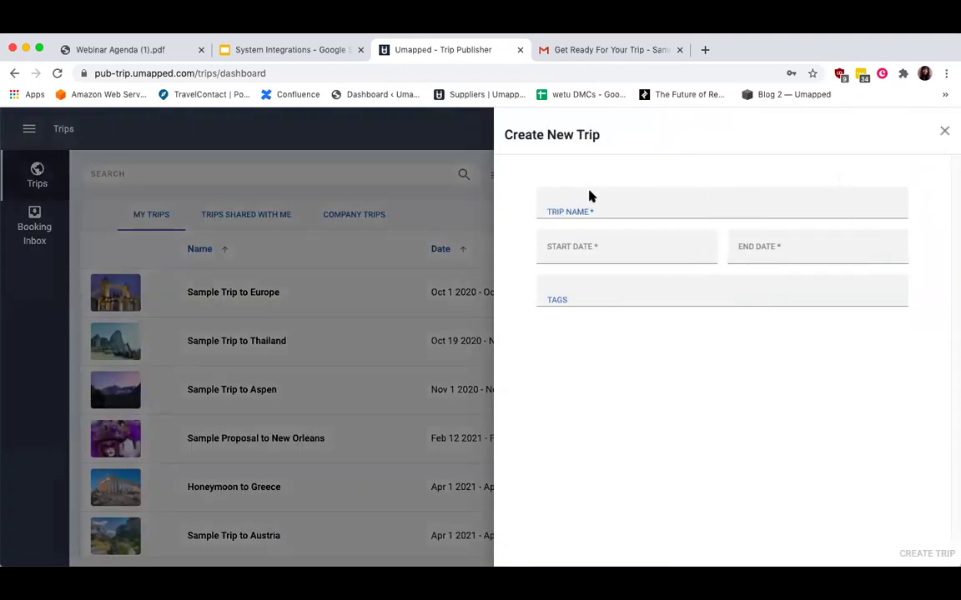
Name the new trip 'Europe Adventure for the Smiths' with dates October 1–14, 2021.
left_click(585, 208)
left_click(596, 240)
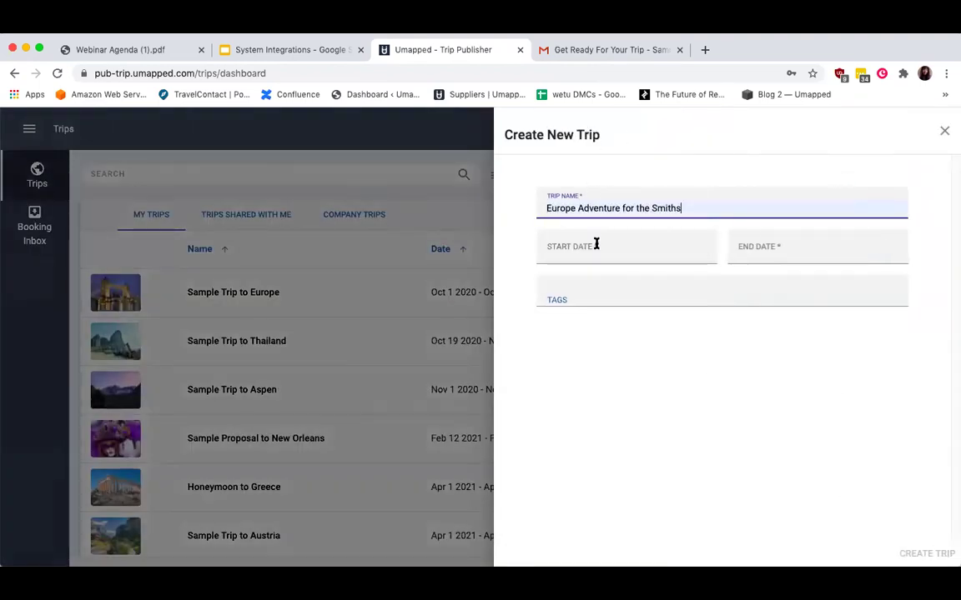
left_click(596, 244)
left_click(722, 298)
left_click(723, 298)
left_click(723, 299)
left_click(723, 299)
left_click(723, 299)
left_click(723, 299)
left_click(723, 300)
left_click(723, 300)
left_click(723, 299)
left_click(723, 299)
left_click(723, 299)
left_click(723, 299)
left_click(691, 343)
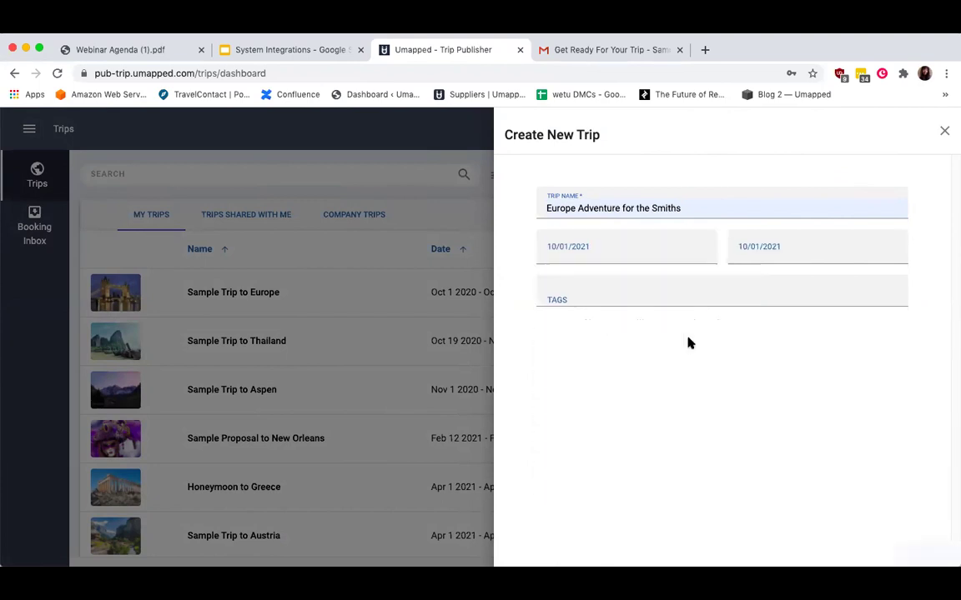
left_click(782, 251)
left_click(847, 400)
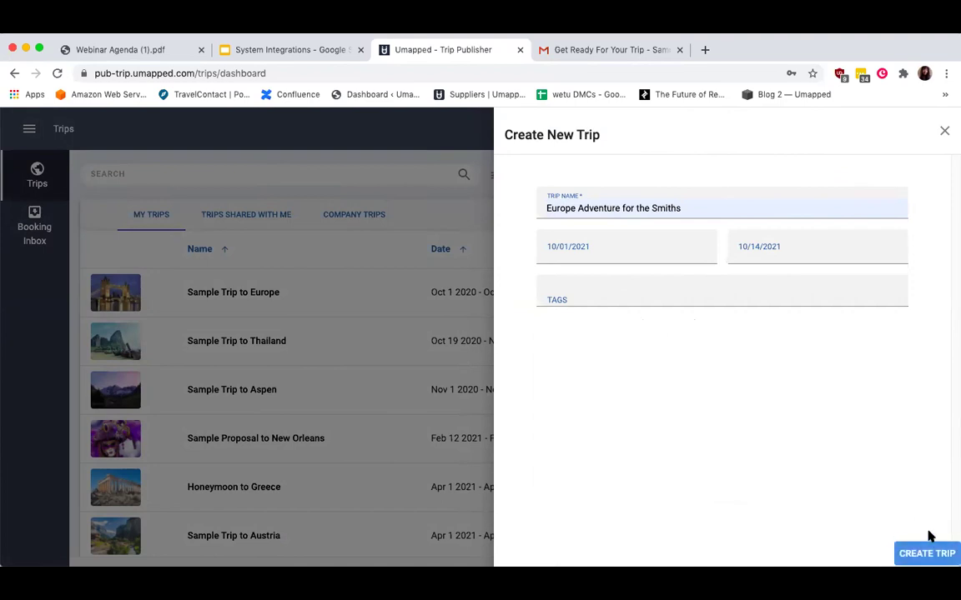
Create the trip, then log out of the account.
left_click(924, 555)
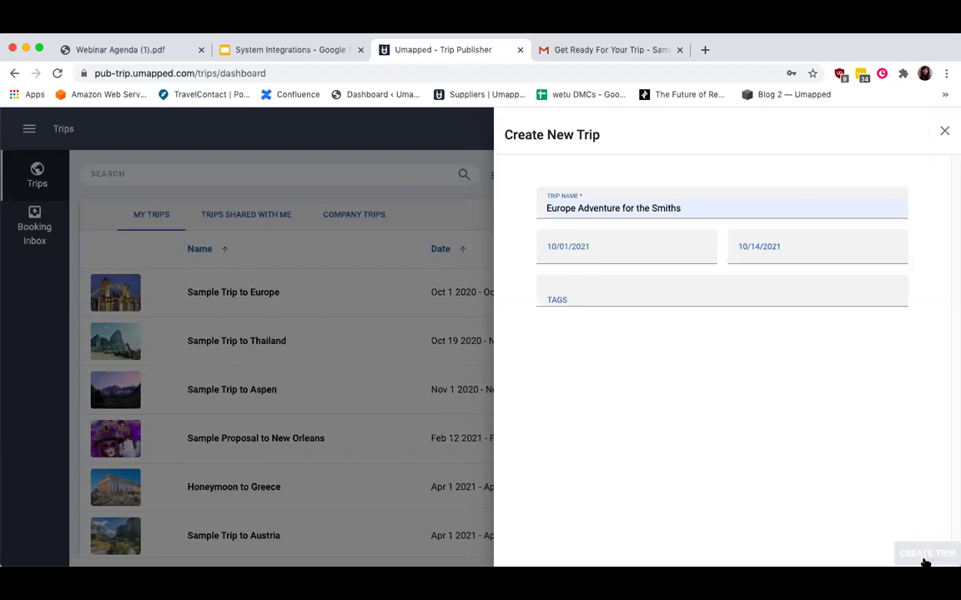
left_click(924, 557)
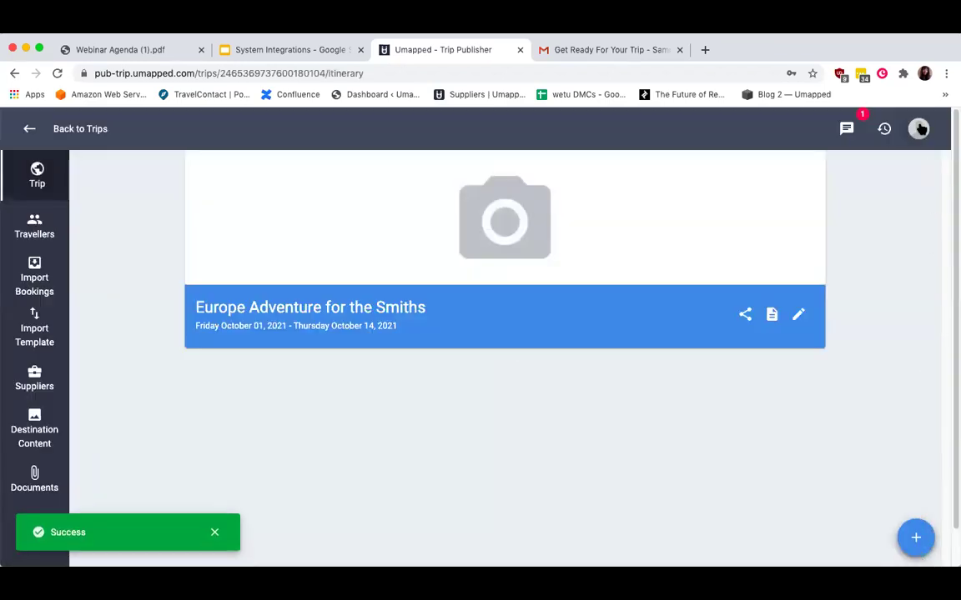
left_click(920, 129)
left_click(898, 264)
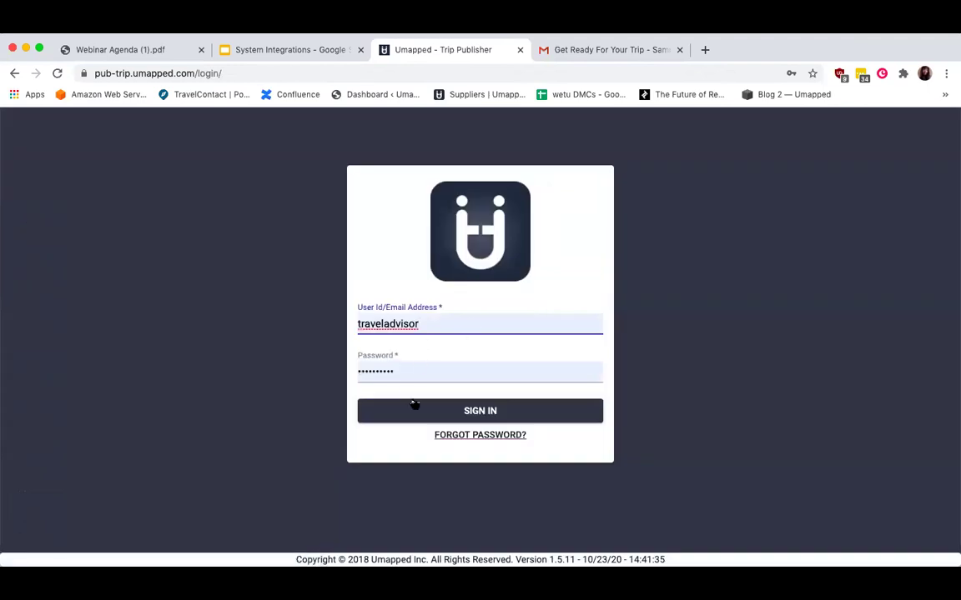
Sign in with the other saved traveller login and open the Sample TravelContact Trip itinerary.
left_click(387, 324)
left_click(416, 93)
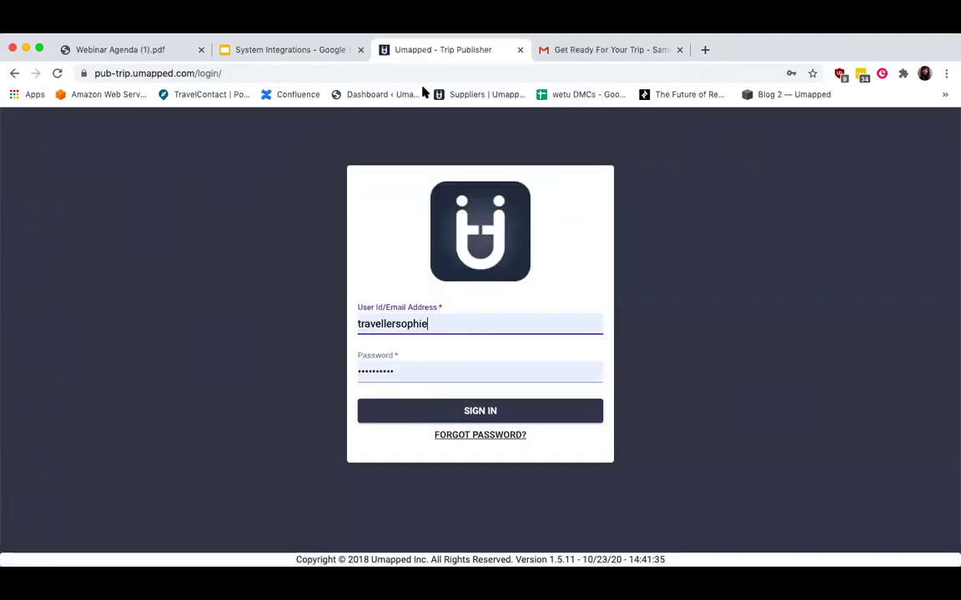
left_click(416, 410)
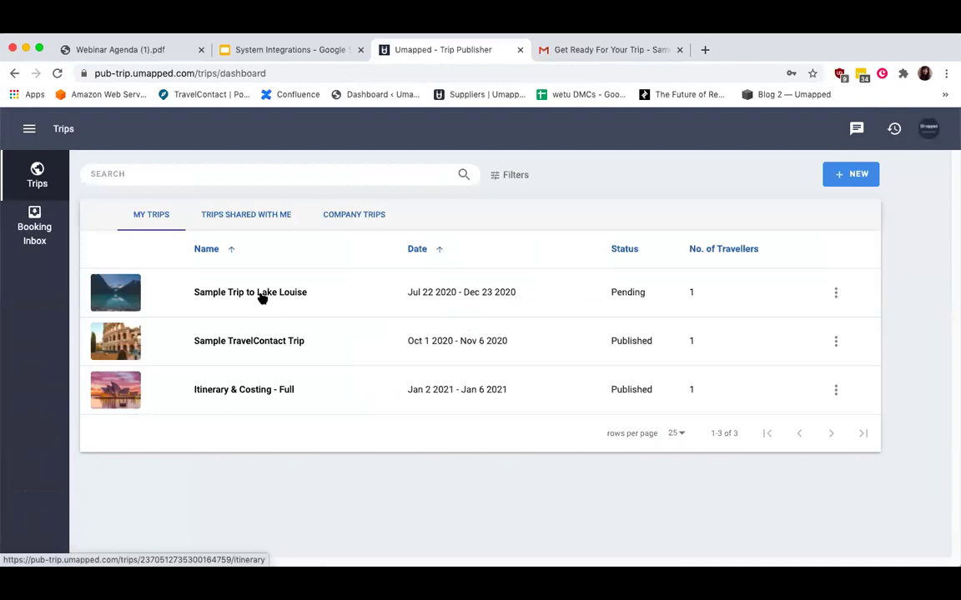
left_click(259, 343)
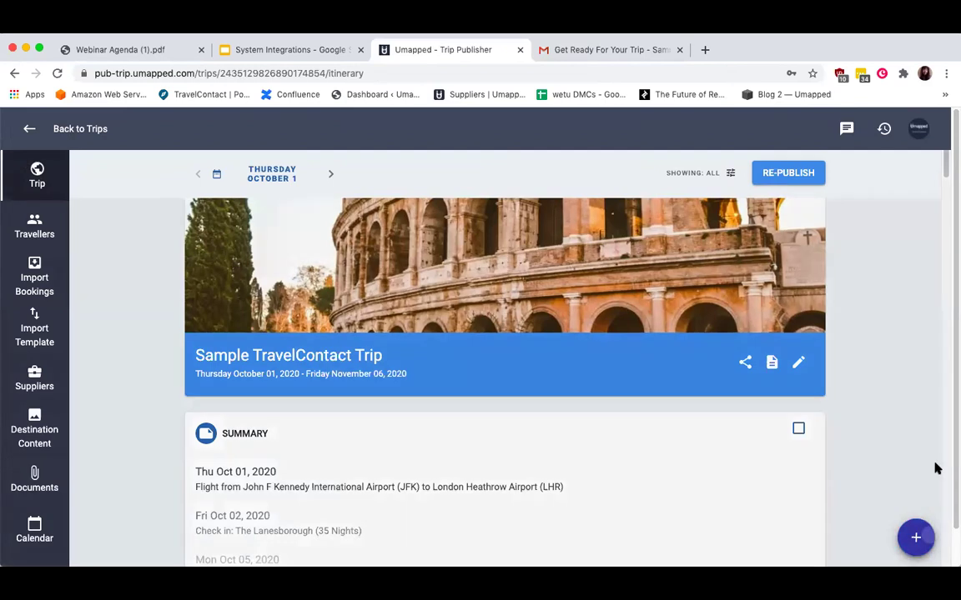
left_click(915, 538)
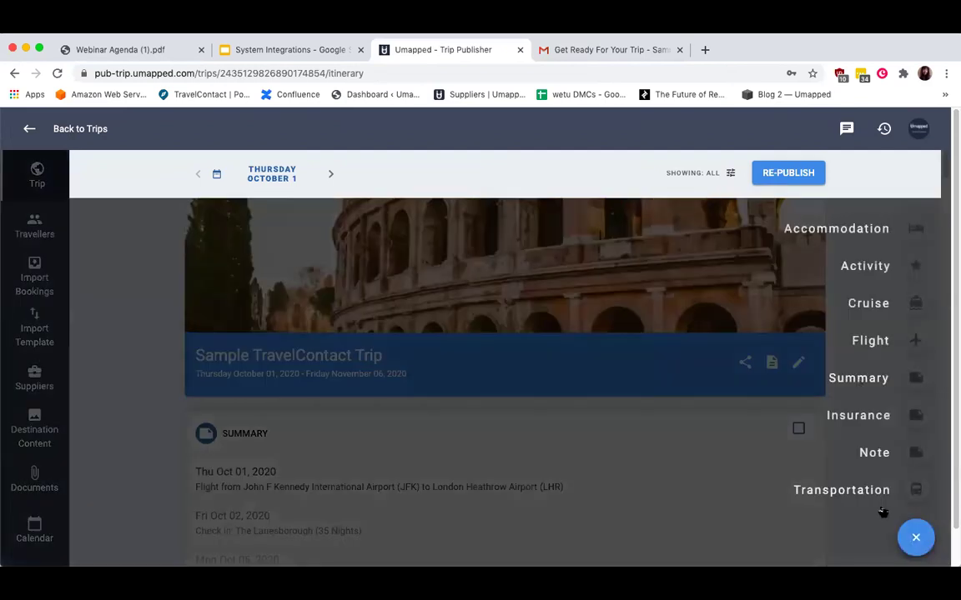
left_click(151, 334)
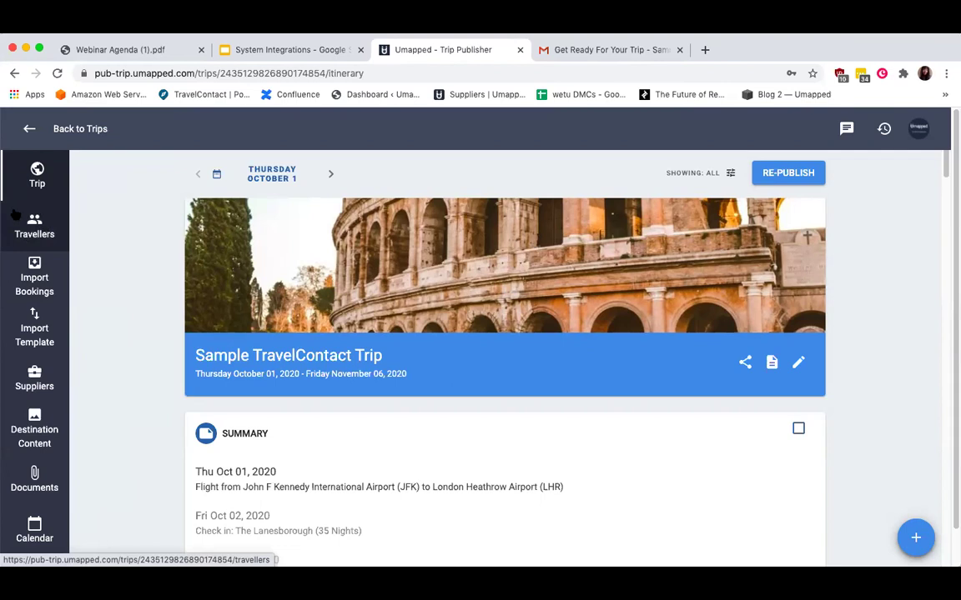
Search the trip's booking inbox for keyword 3434 (no results), then bring up PNR Import.
left_click(35, 281)
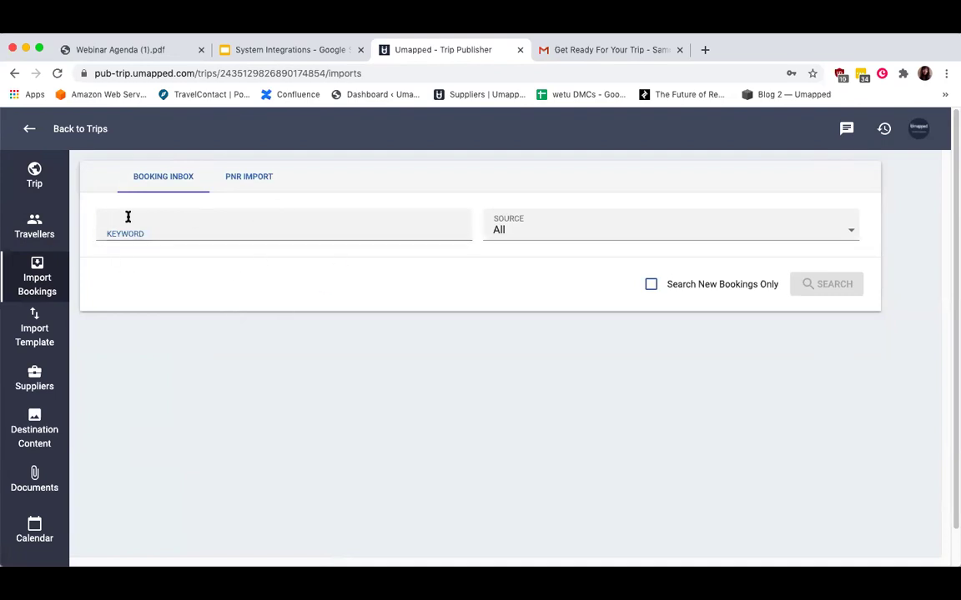
left_click(208, 225)
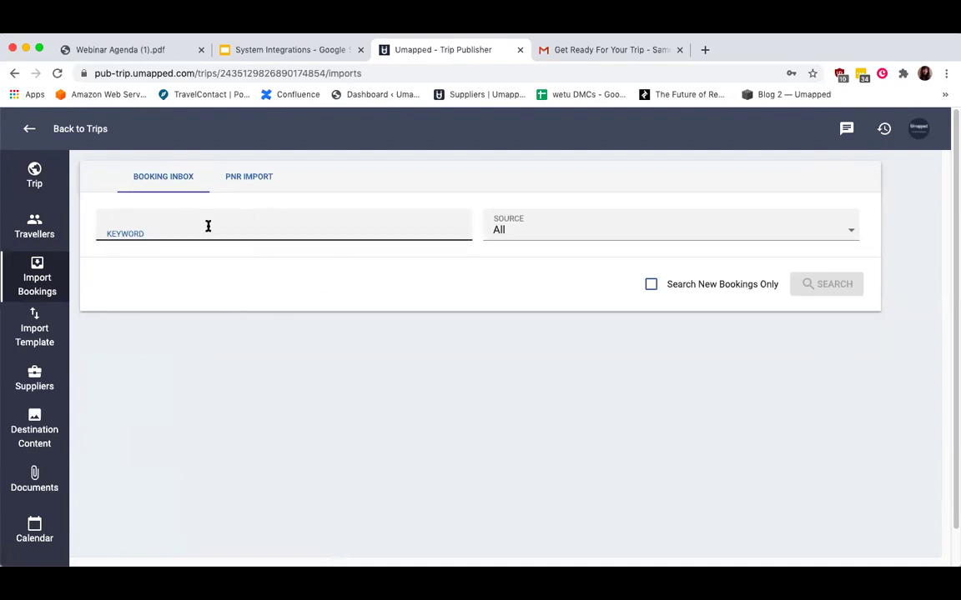
left_click(185, 258)
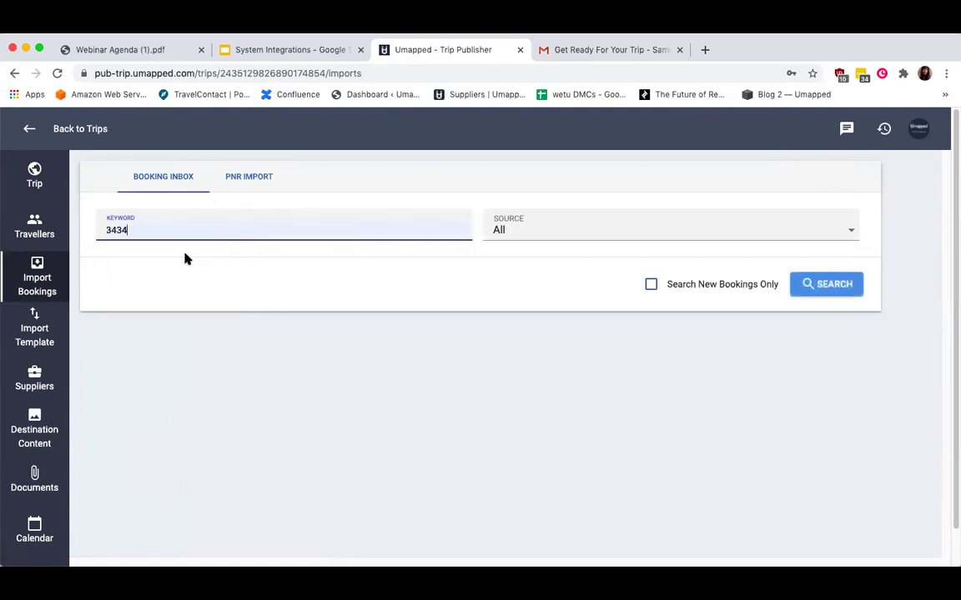
key("Return")
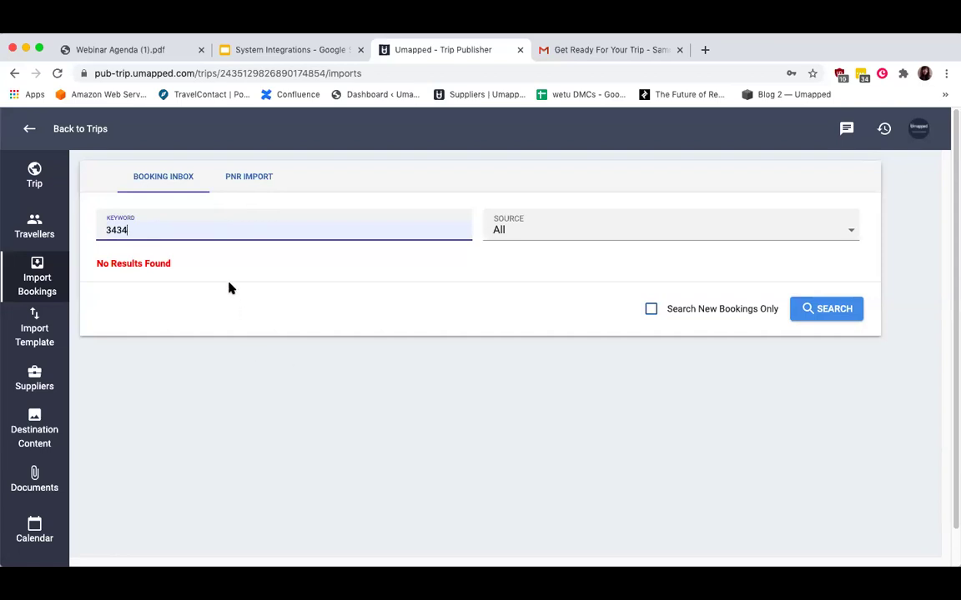
left_click(241, 176)
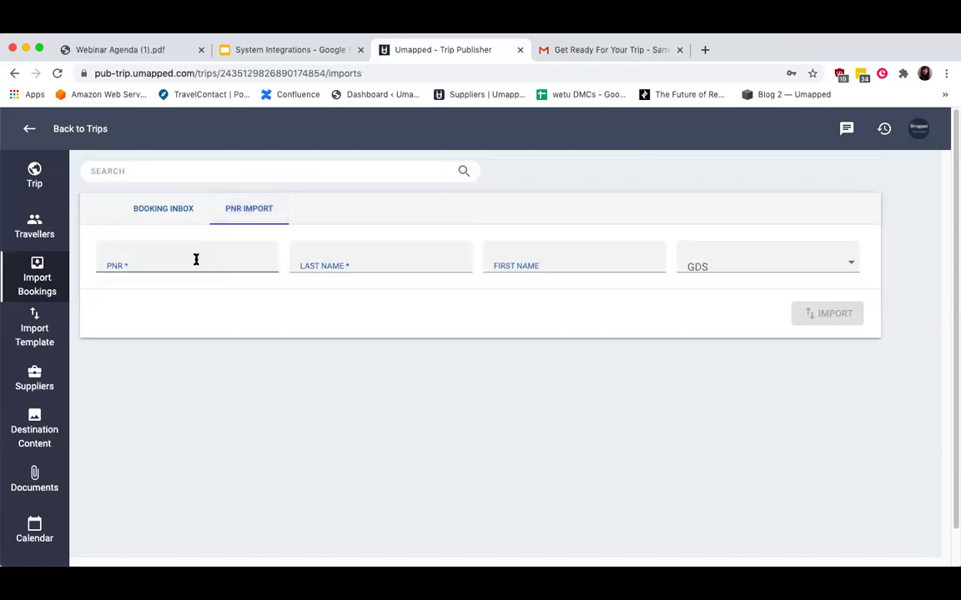
Fill PNR import with a saved PNR, the traveller's last name and Sabre TripCase GDS.
left_click(756, 263)
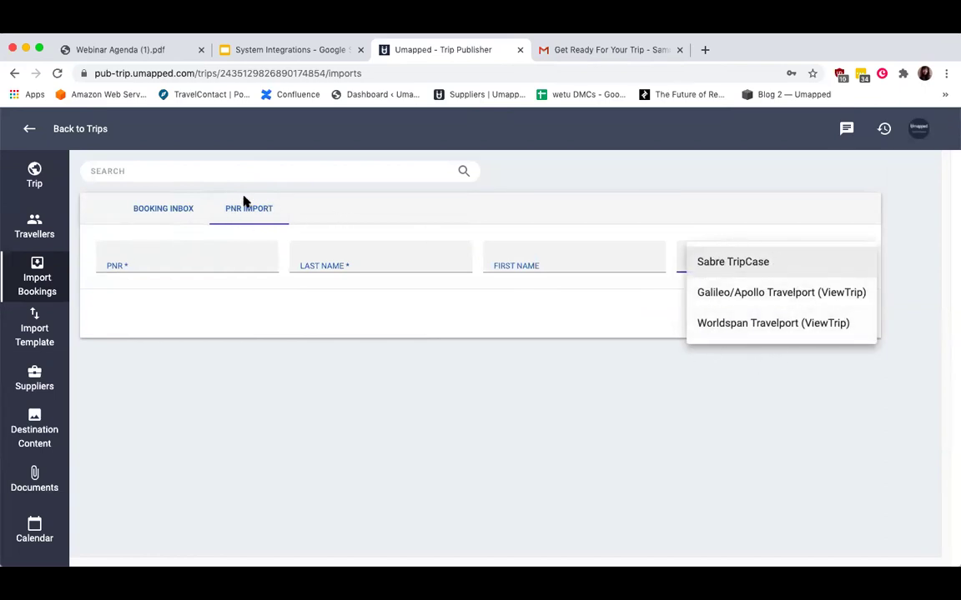
left_click(203, 256)
left_click(174, 262)
left_click(175, 289)
left_click(352, 251)
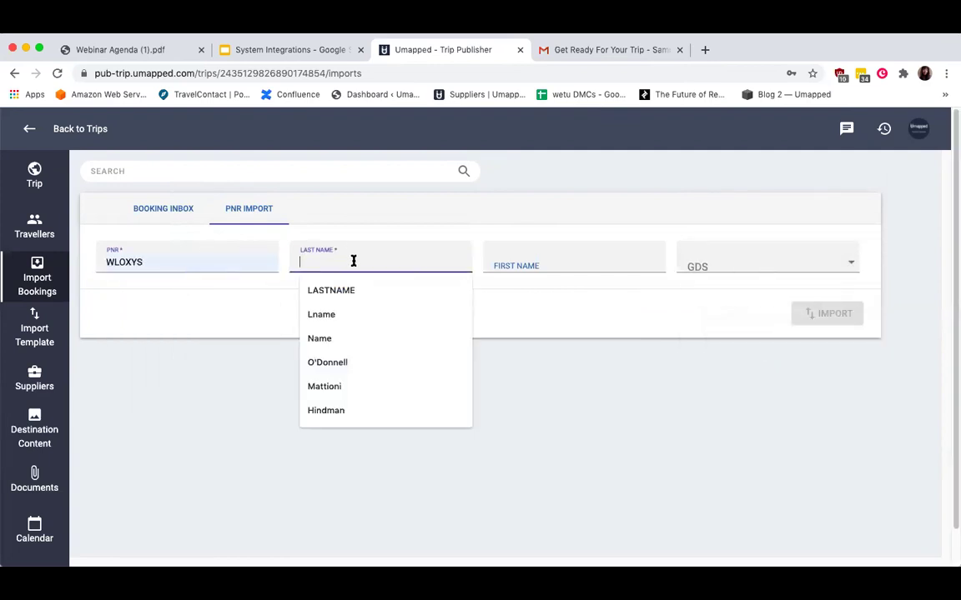
left_click(362, 410)
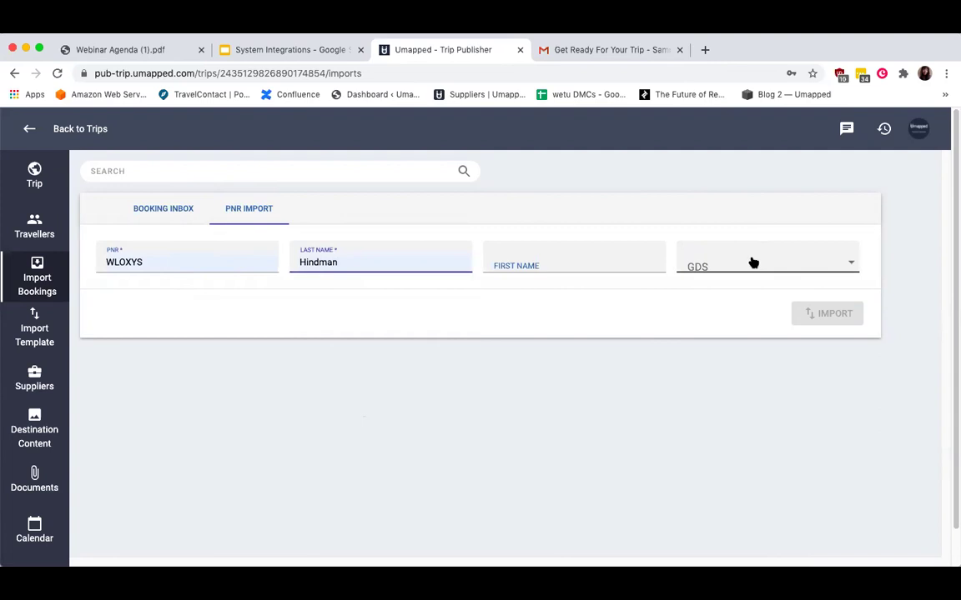
left_click(750, 264)
left_click(758, 265)
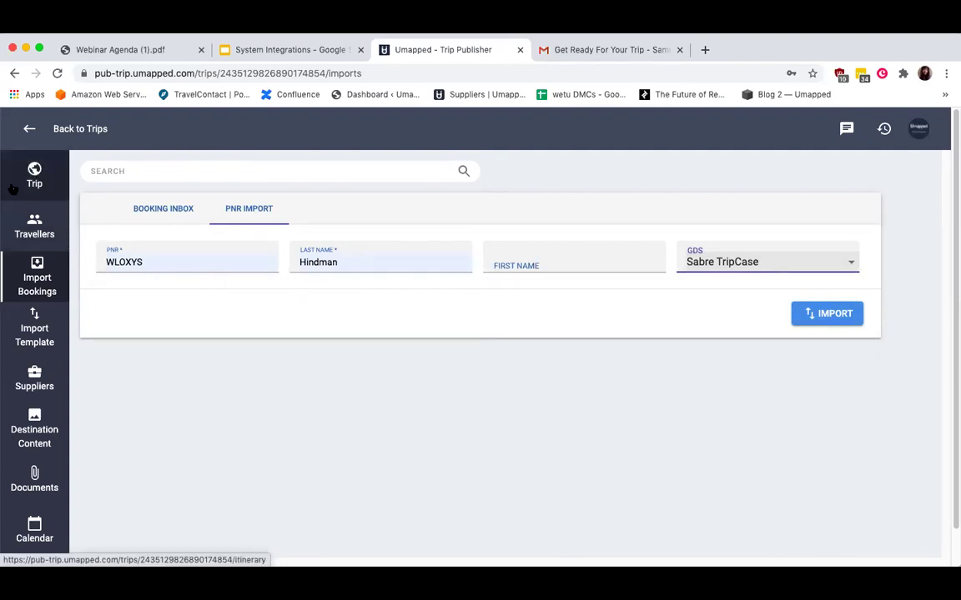
left_click(29, 173)
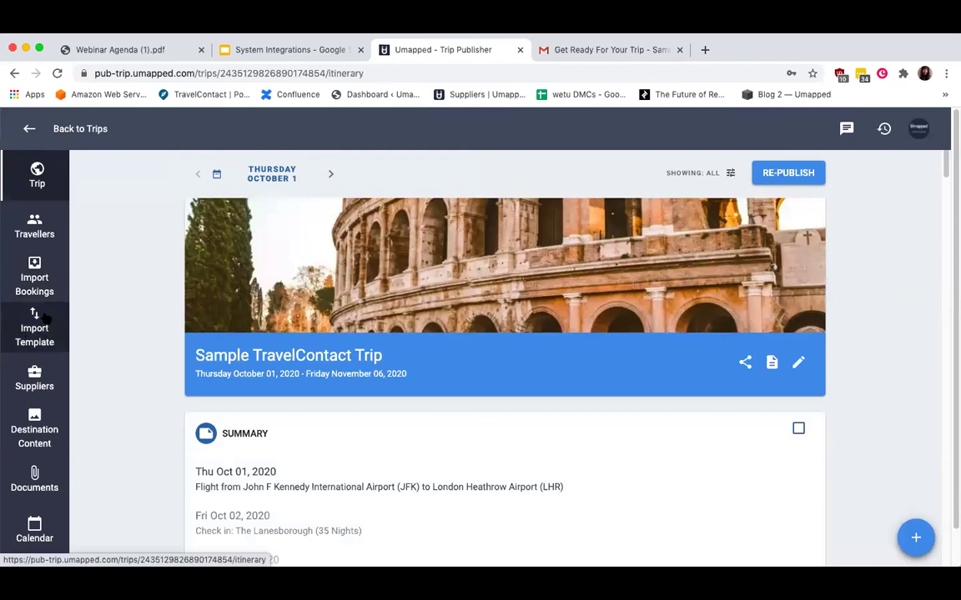
Open the Import Template dialog for the trip and cancel without importing anything.
left_click(31, 322)
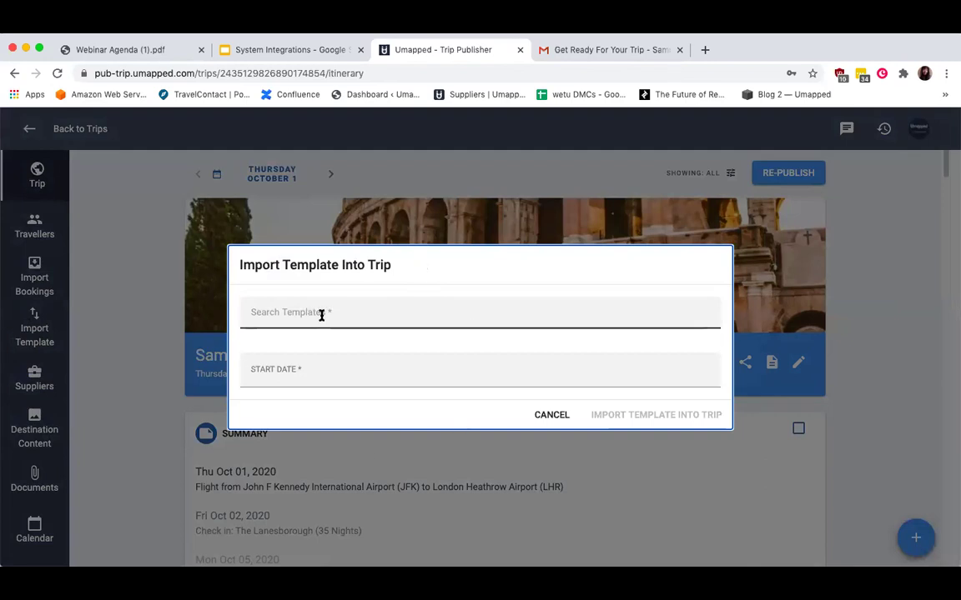
left_click(552, 414)
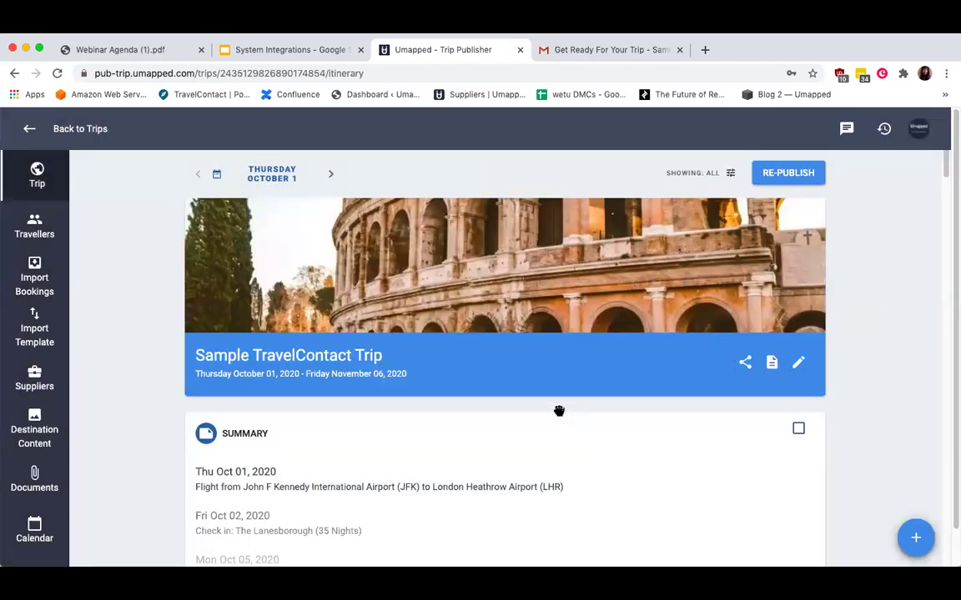
Open the Suppliers page and scroll through the integration logos.
left_click(39, 378)
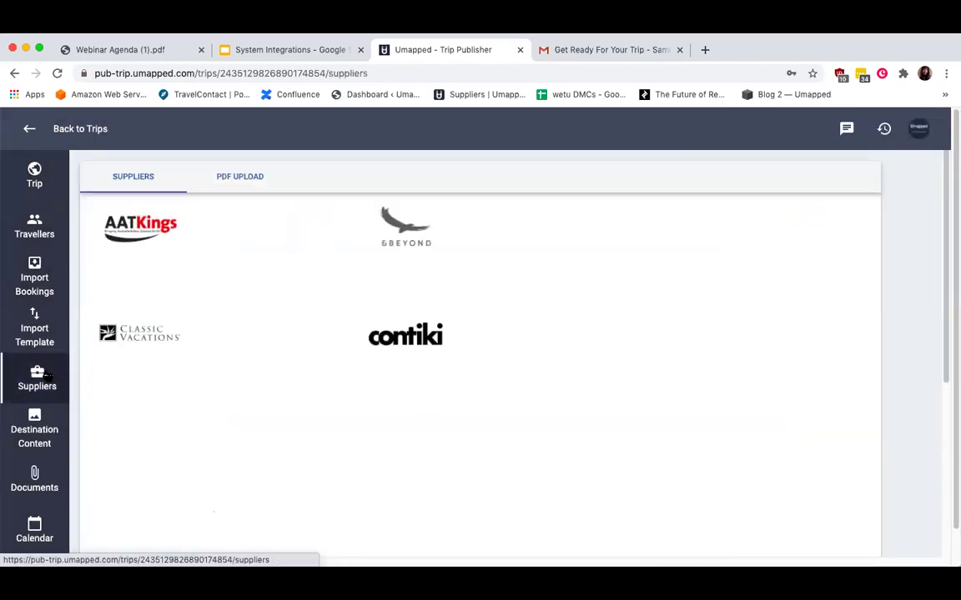
scroll(360, 396, "down", 2)
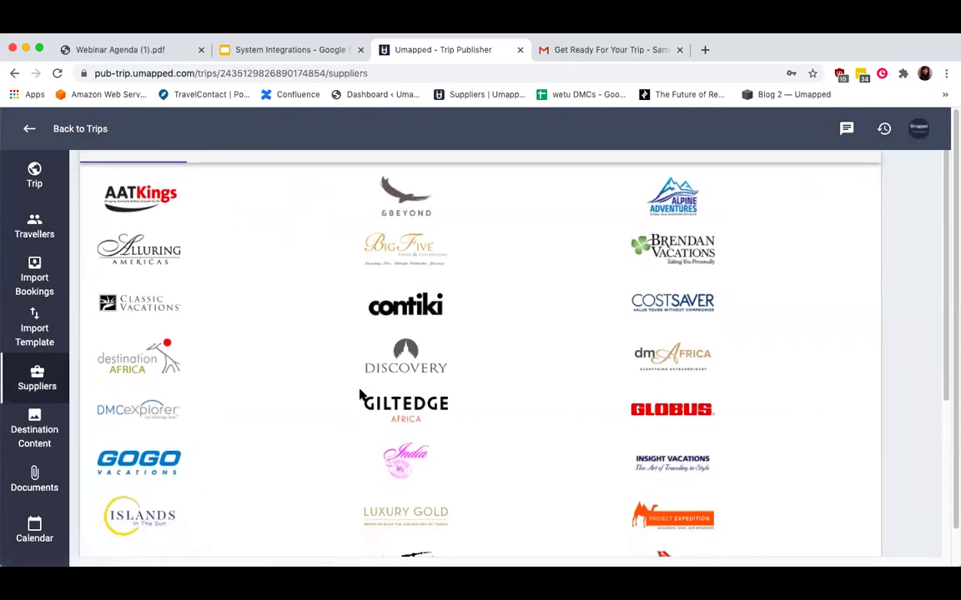
scroll(360, 395, "down", 1)
scroll(388, 396, "down", 4)
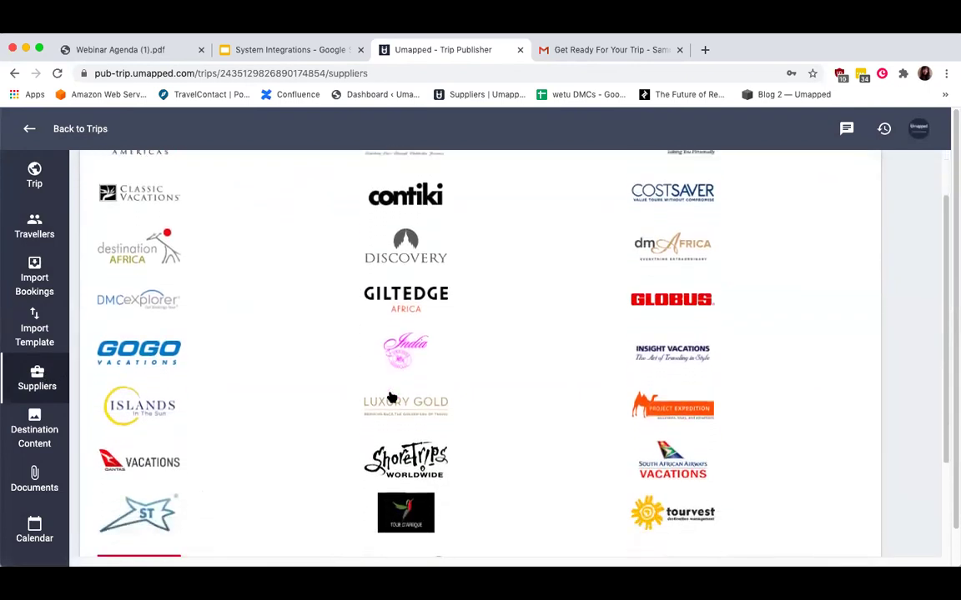
scroll(391, 397, "down", 1)
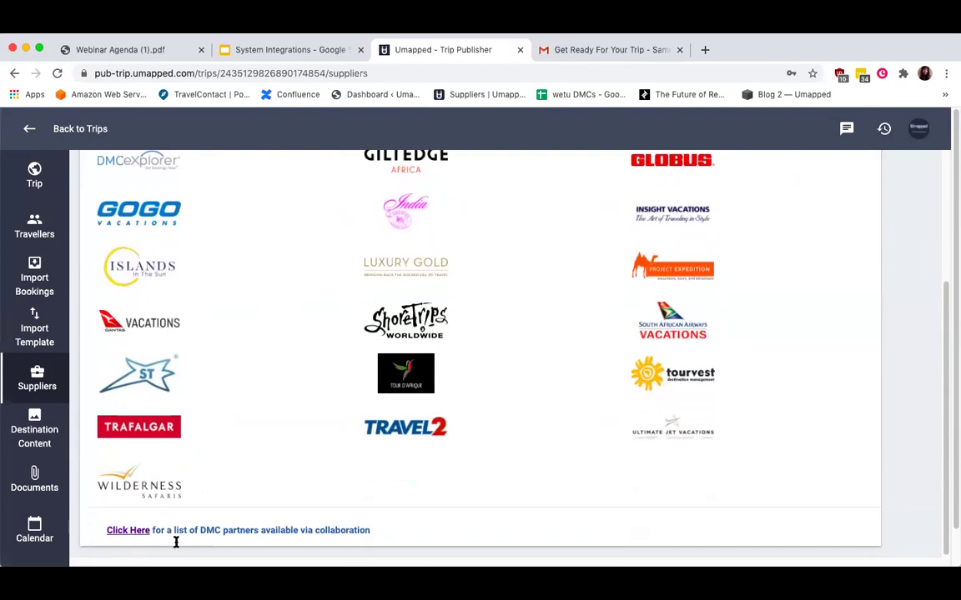
scroll(277, 315, "up", 6)
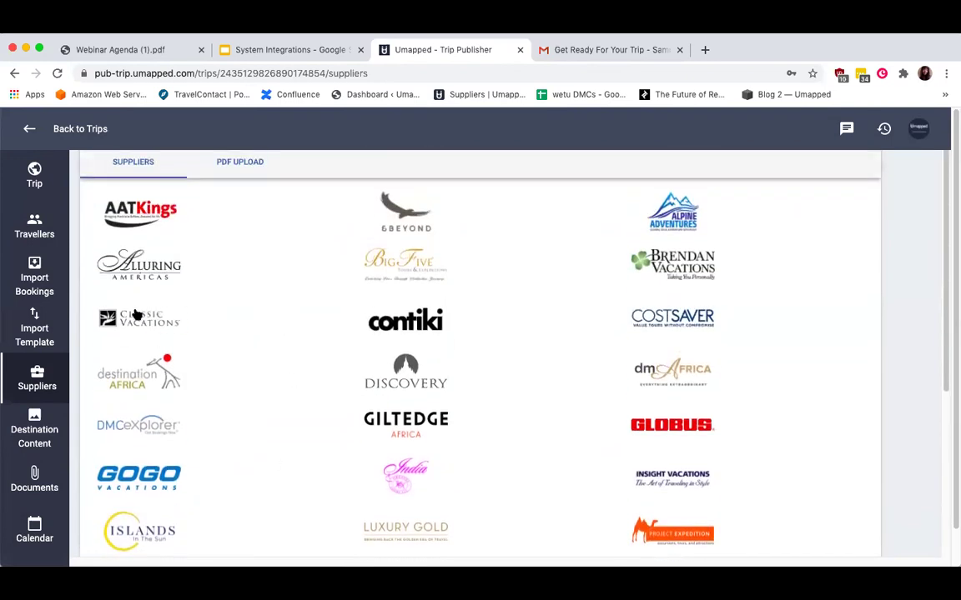
Preview the Classic Vacations, GOGO, Project Expedition and Tourvest imports, then open Destination Content.
left_click(136, 316)
left_click(582, 442)
left_click(138, 475)
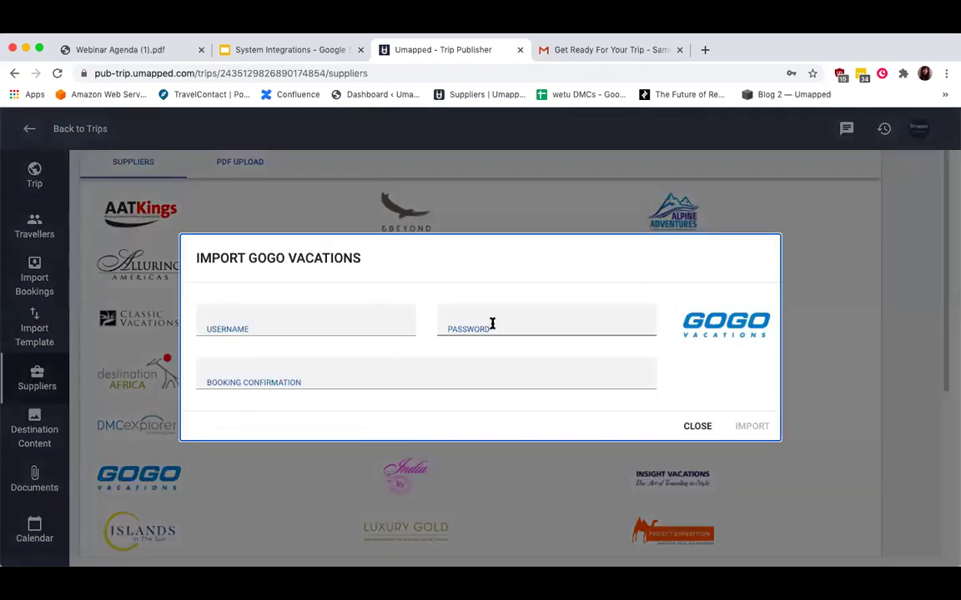
left_click(695, 426)
scroll(694, 412, "down", 2)
left_click(672, 440)
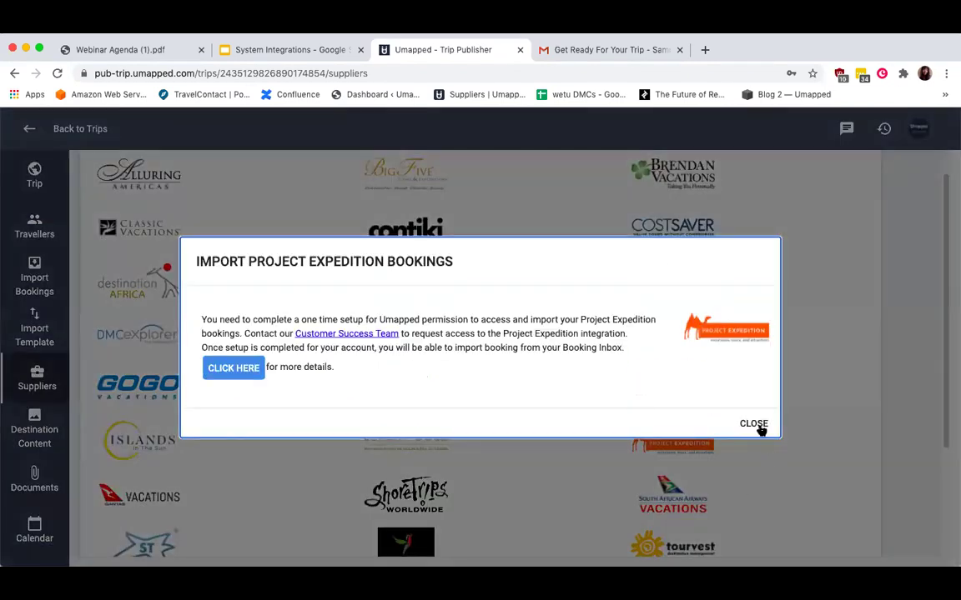
left_click(753, 425)
scroll(488, 497, "down", 2)
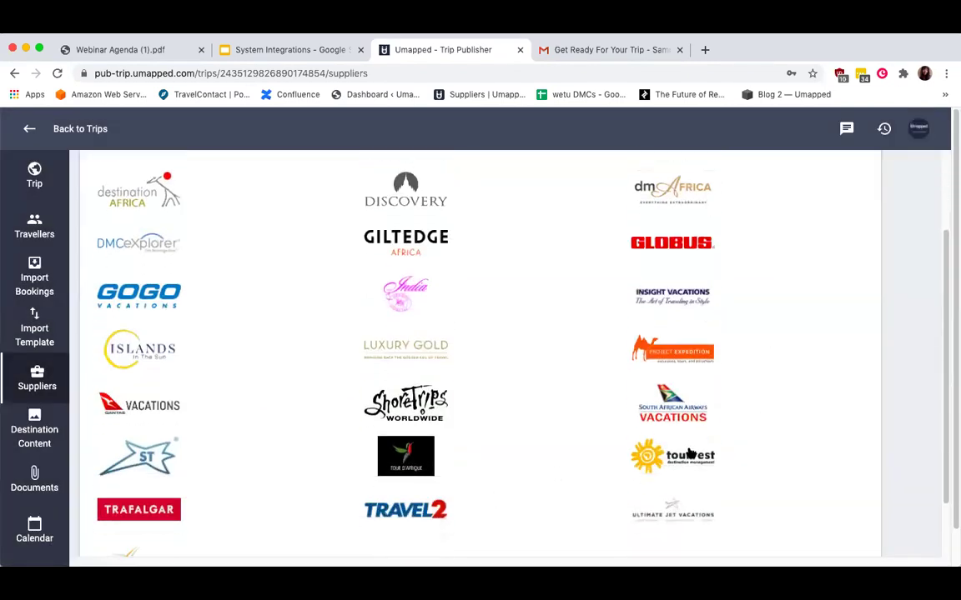
left_click(690, 454)
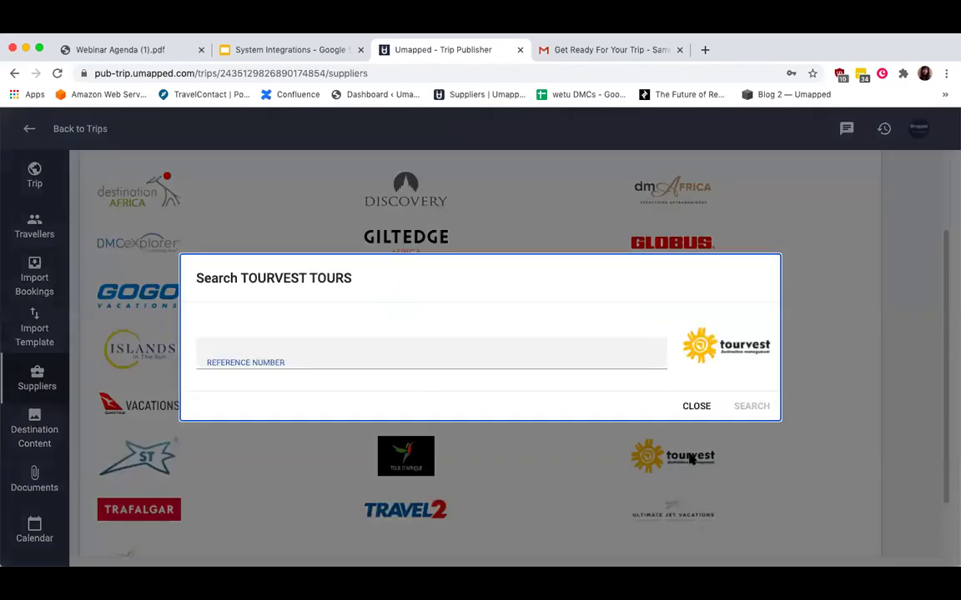
left_click(697, 407)
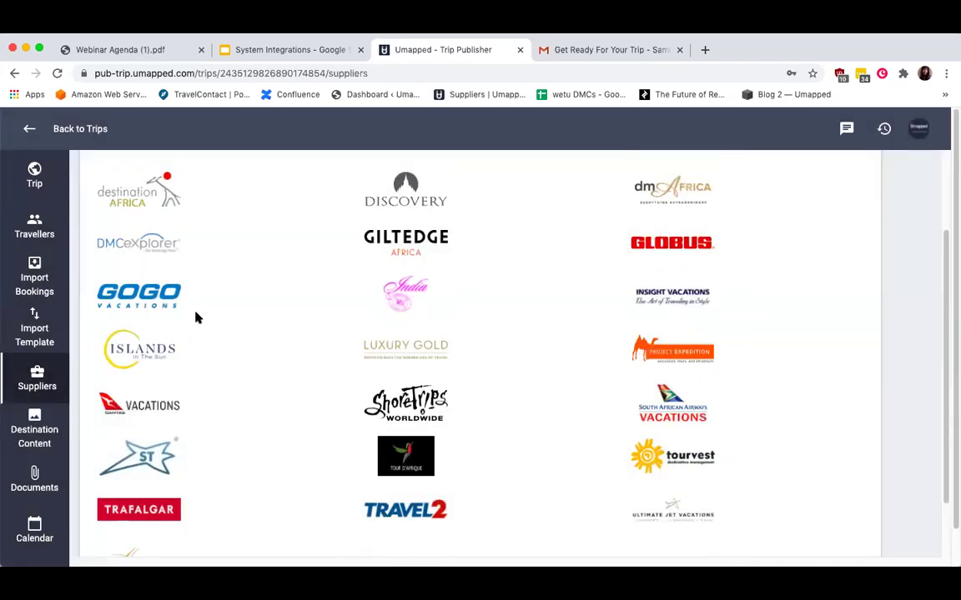
left_click(34, 431)
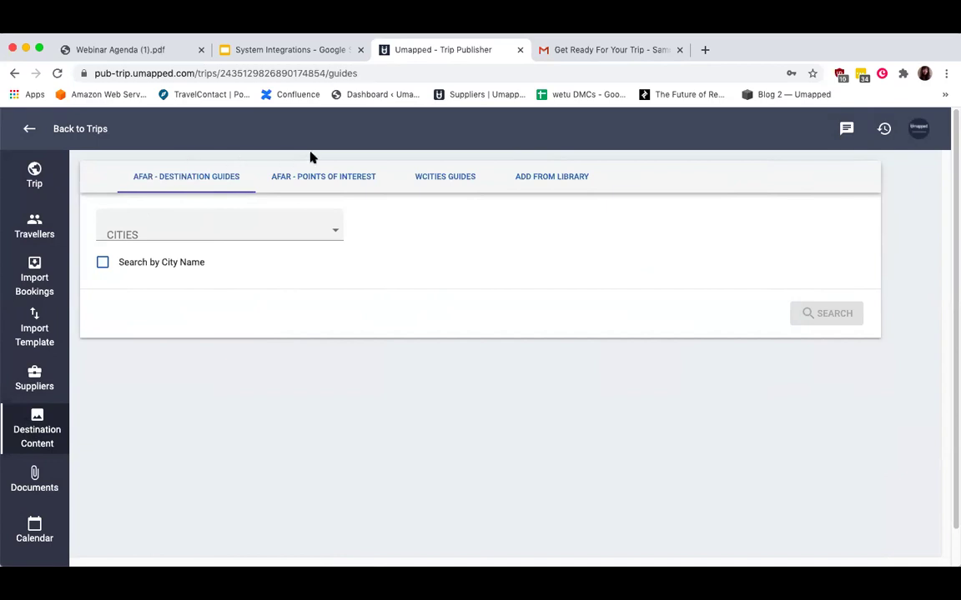
Search AFAR destination guides for London, United Kingdom.
left_click(333, 177)
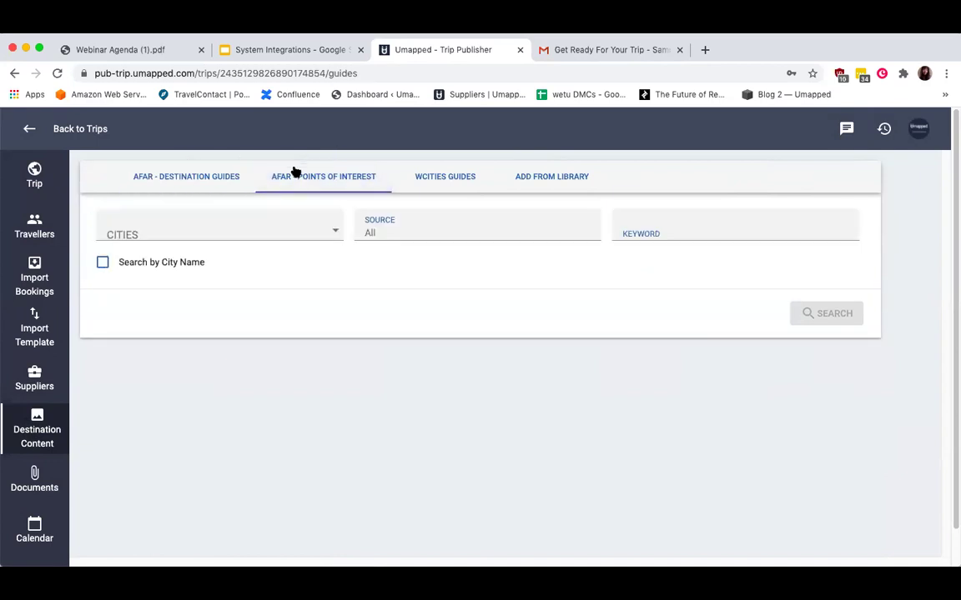
left_click(187, 177)
left_click(189, 235)
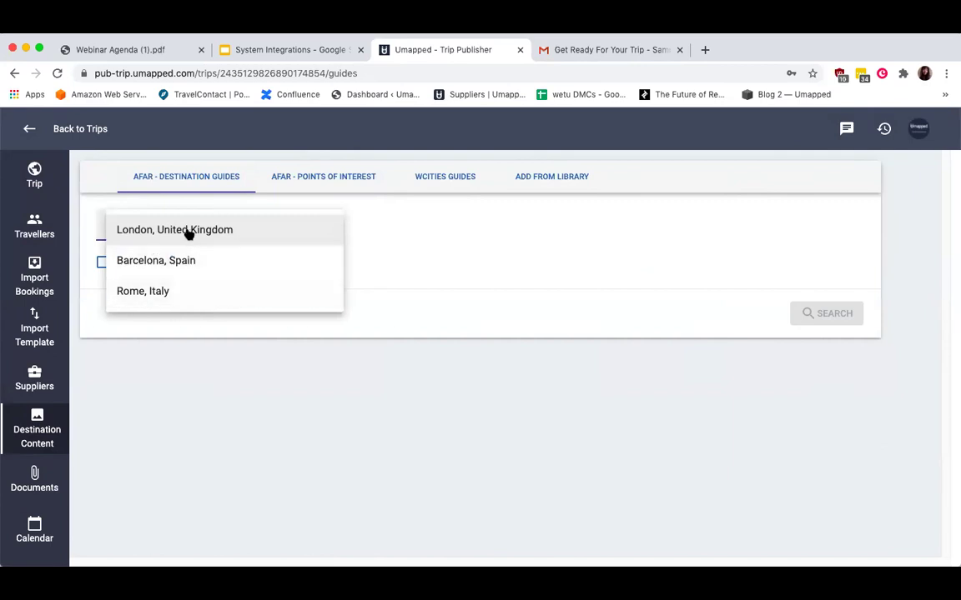
left_click(189, 231)
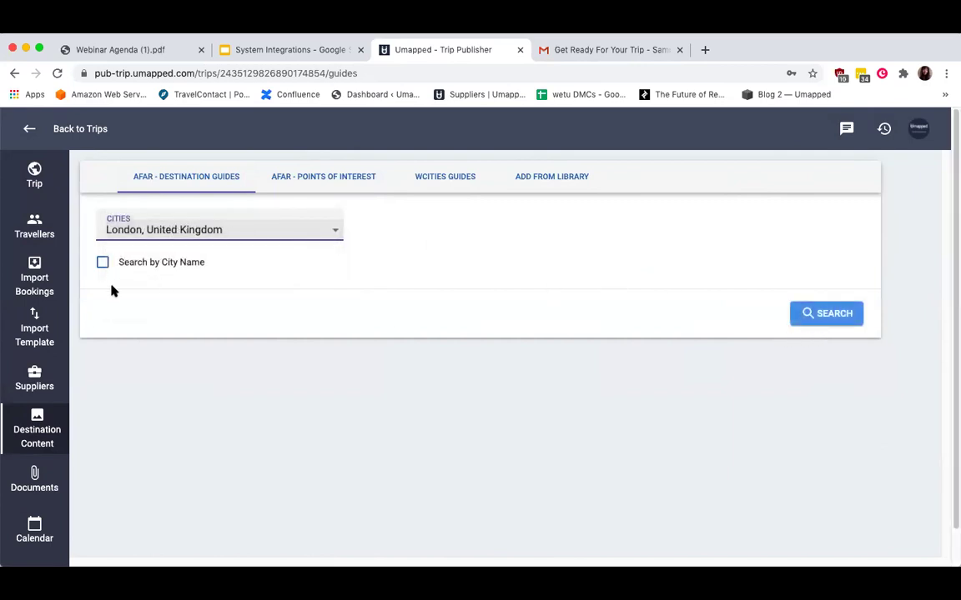
left_click(127, 264)
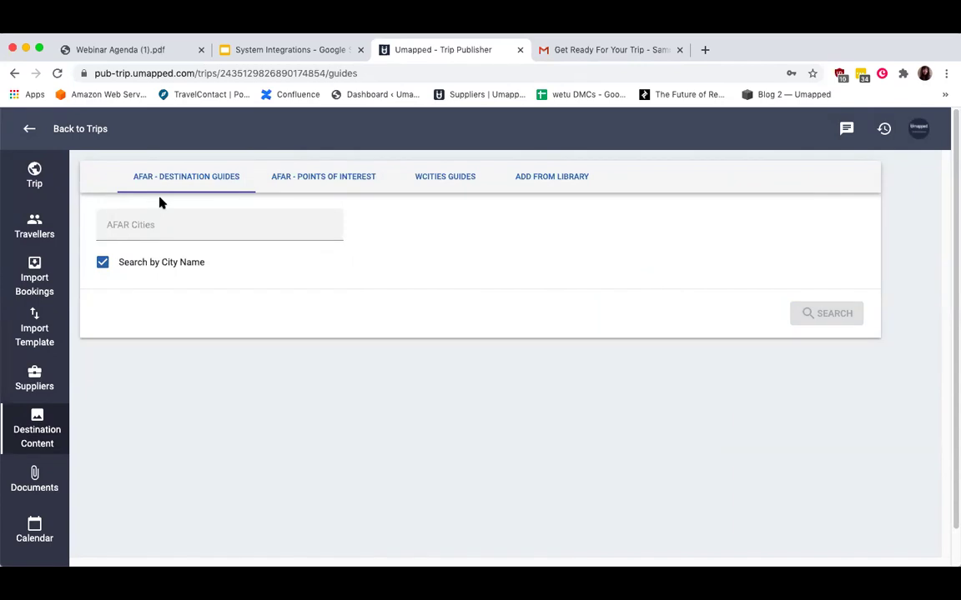
left_click(159, 261)
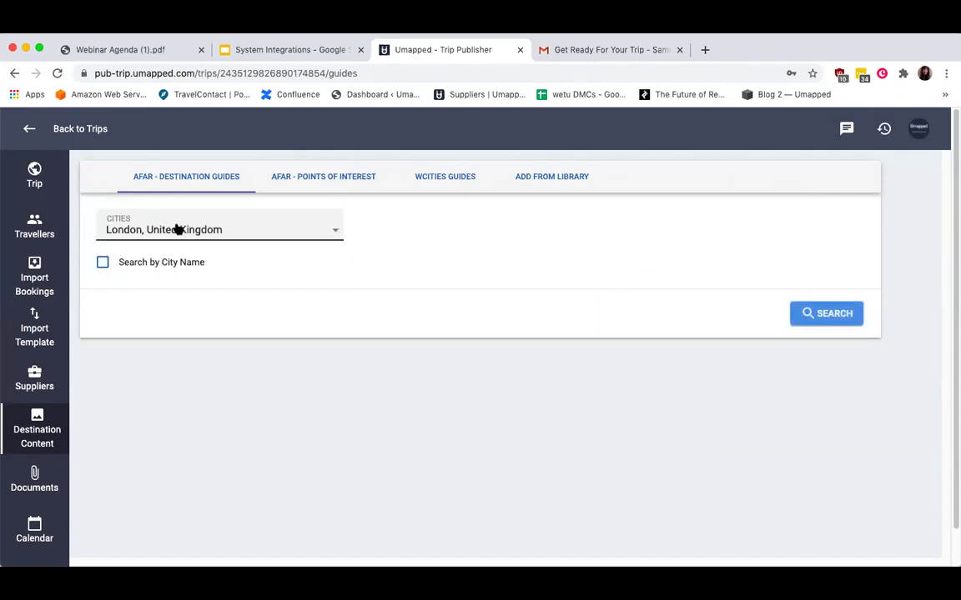
left_click(825, 315)
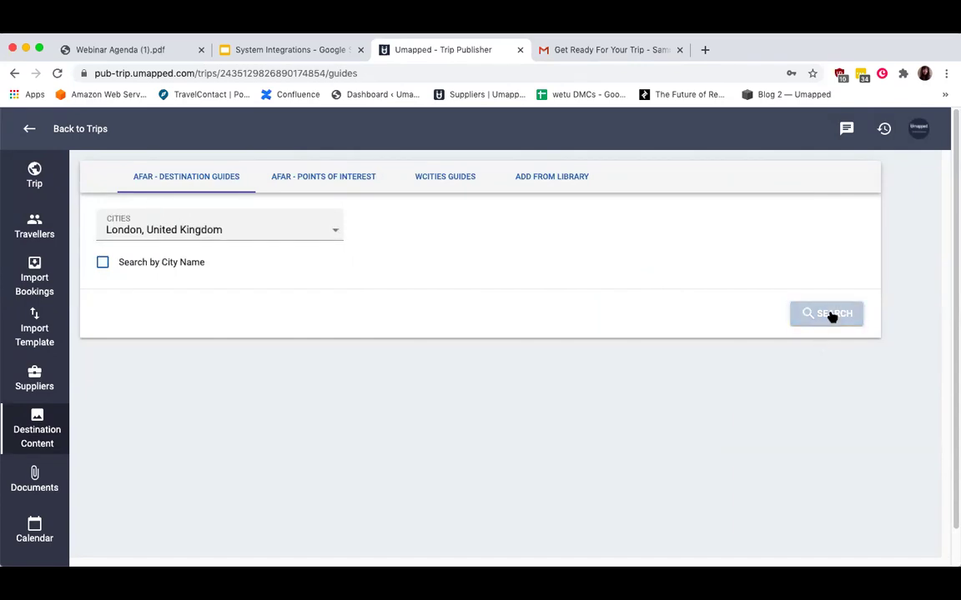
Add the AFAR London guide to the trip on Tue Oct 13, 2020.
scroll(507, 285, "down", 6)
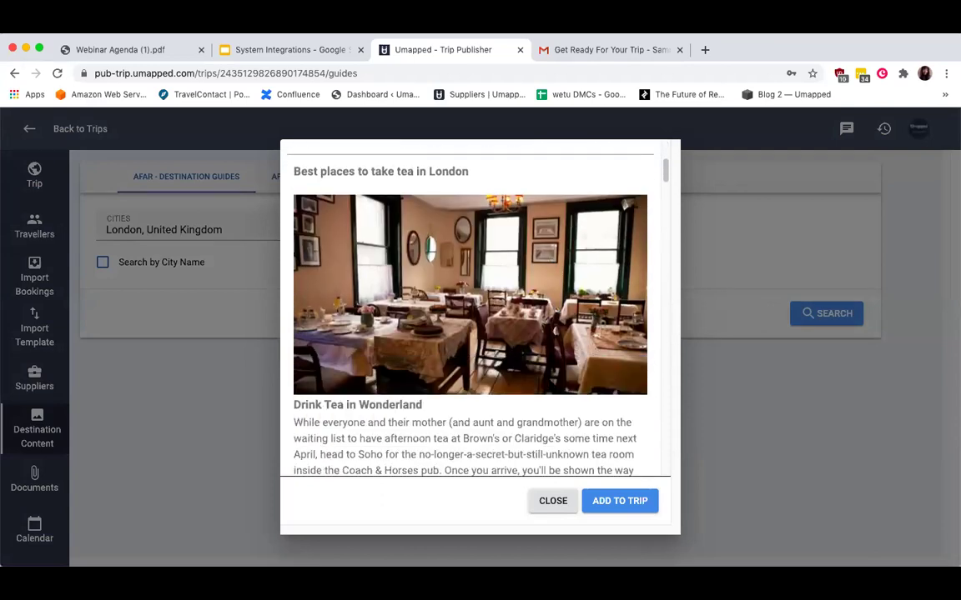
left_click(637, 502)
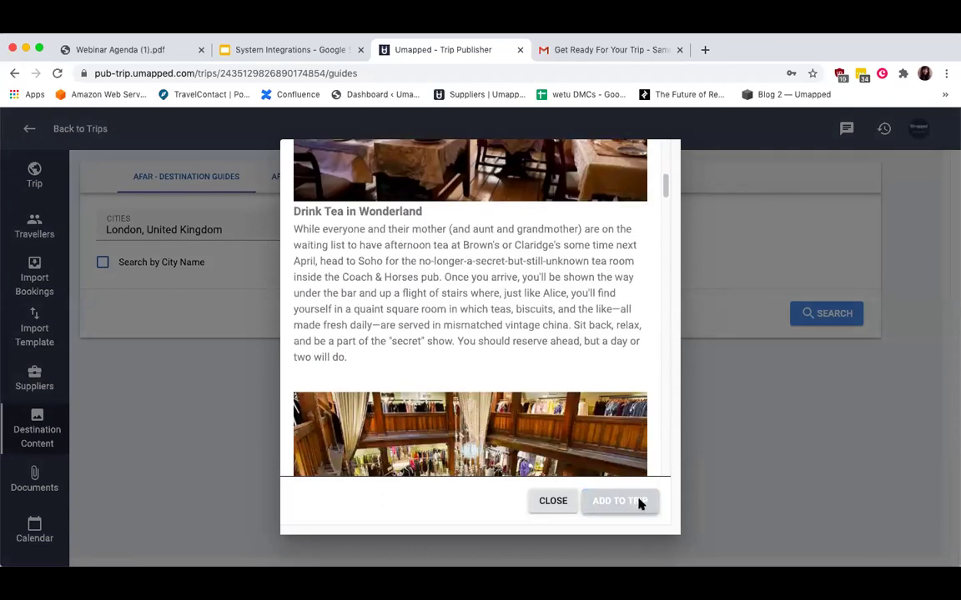
left_click(410, 352)
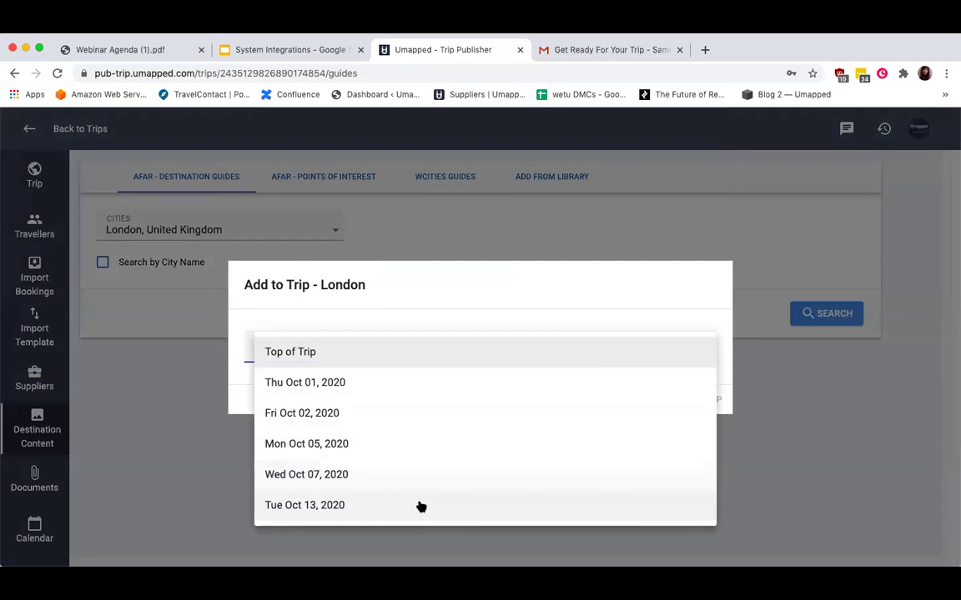
left_click(421, 506)
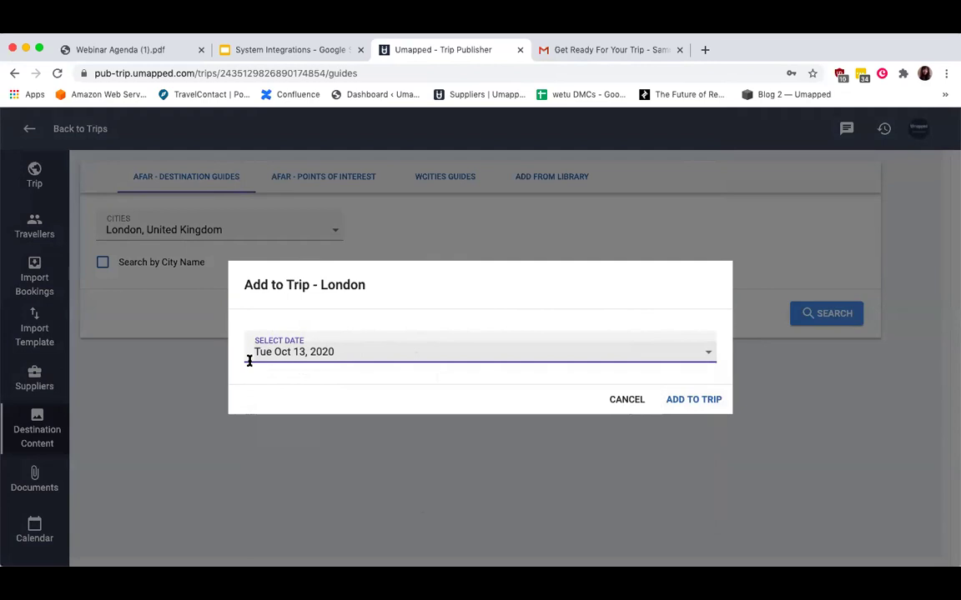
left_click(707, 400)
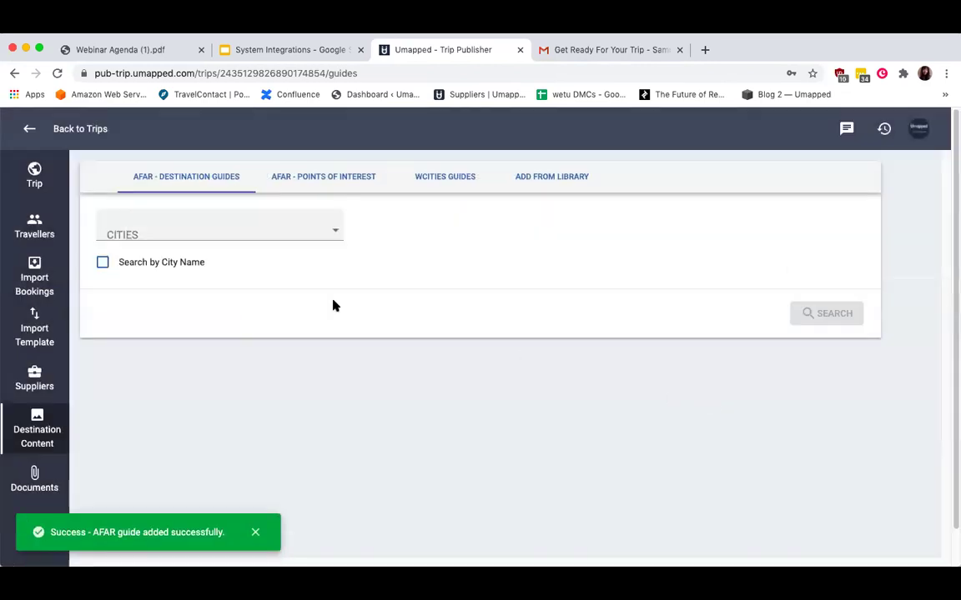
left_click(457, 181)
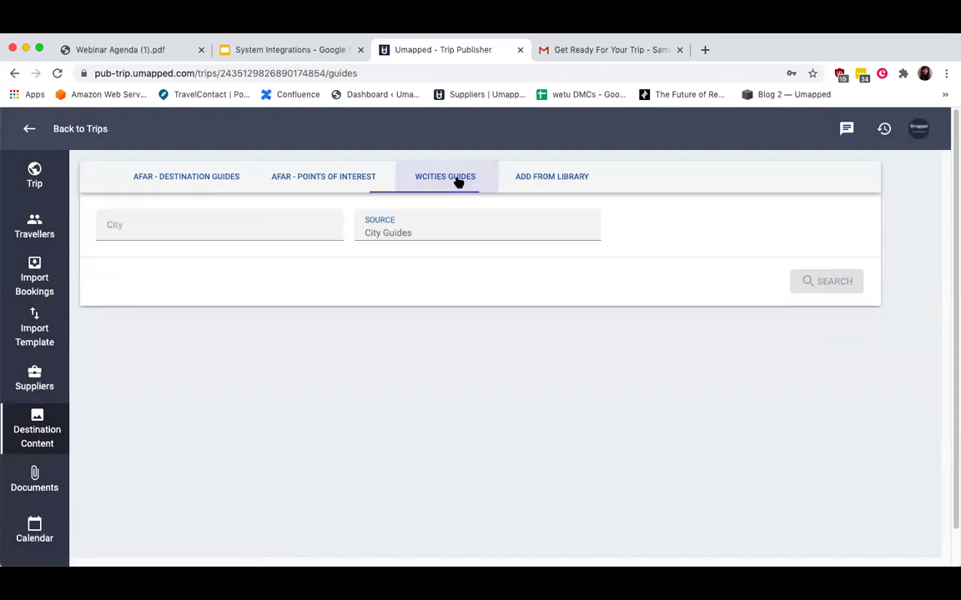
Search WCities guides for Barcelona, Spain.
left_click(284, 232)
left_click(281, 265)
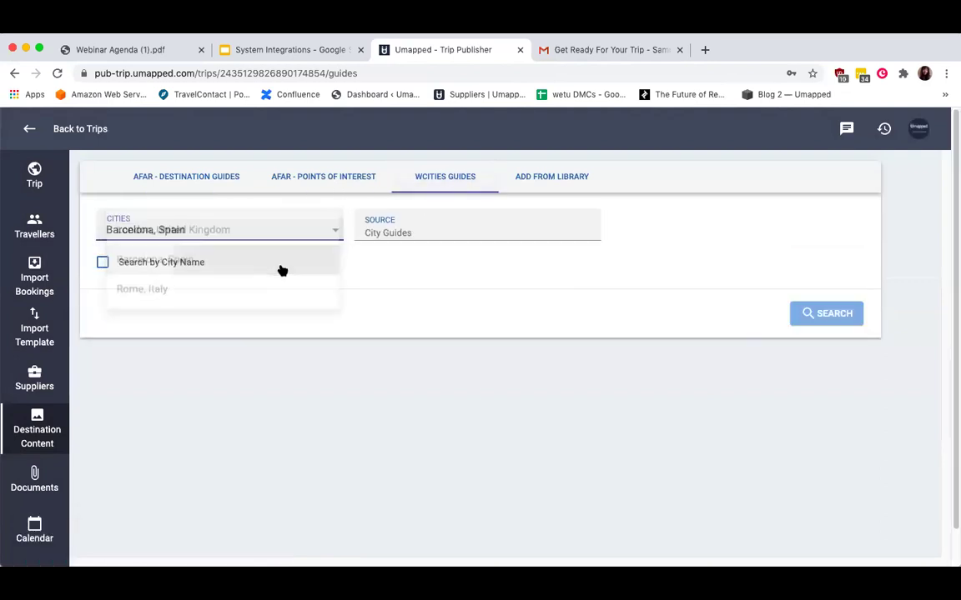
left_click(425, 235)
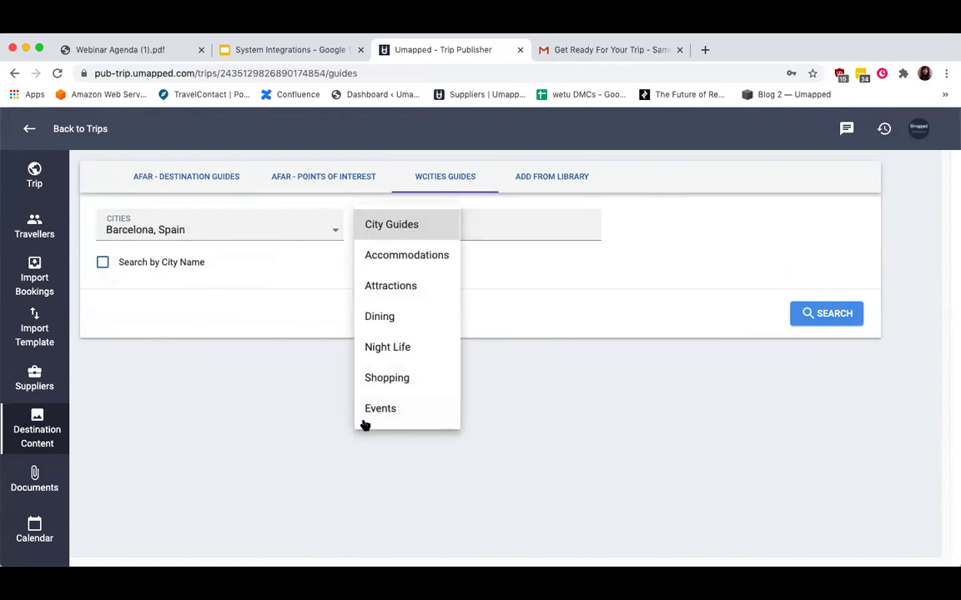
left_click(824, 316)
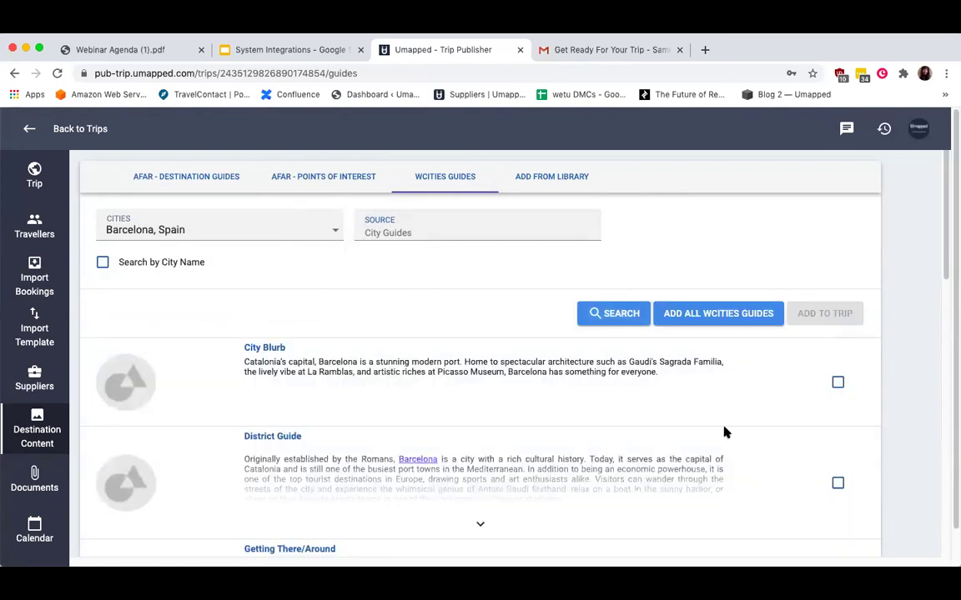
Add Barcelona's District Guide and City Blurb to the trip on Mon Oct 05, 2020.
scroll(725, 431, "down", 3)
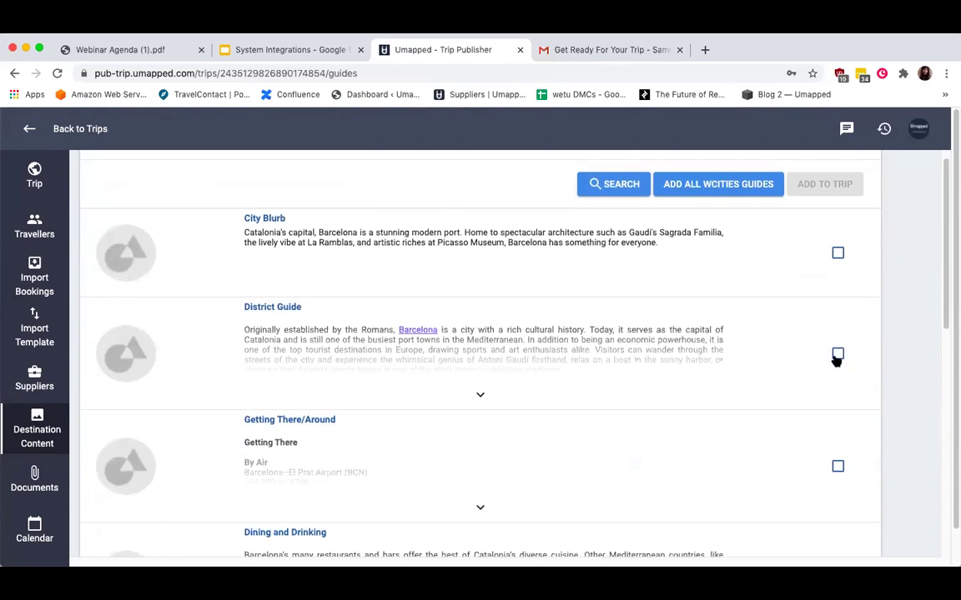
left_click(837, 353)
left_click(837, 253)
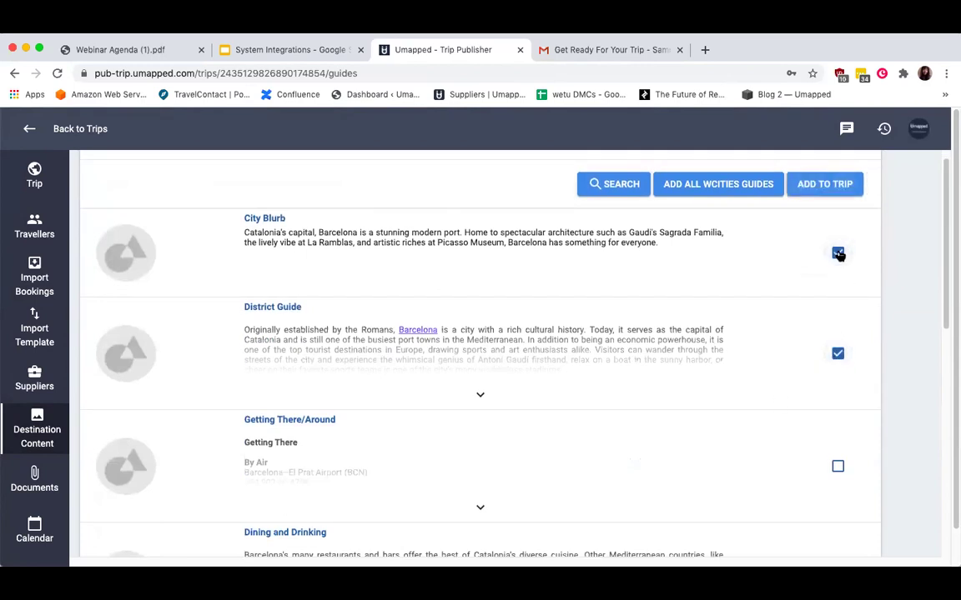
left_click(824, 185)
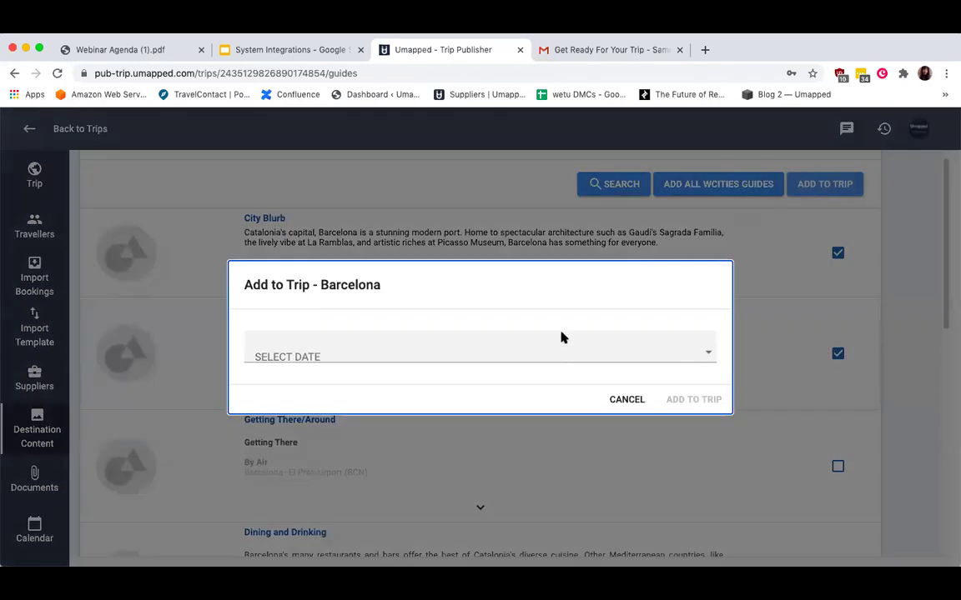
left_click(562, 336)
left_click(499, 450)
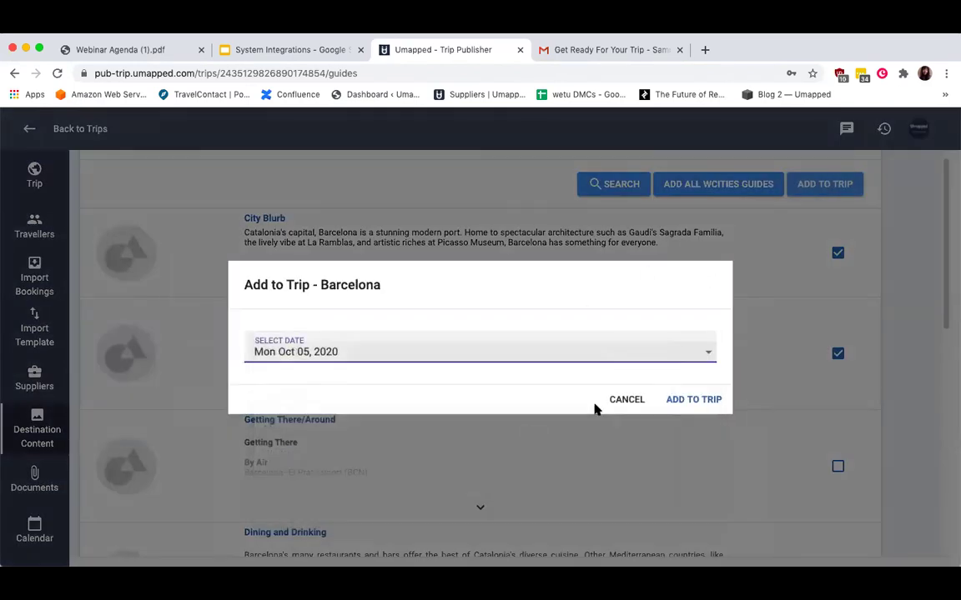
left_click(692, 399)
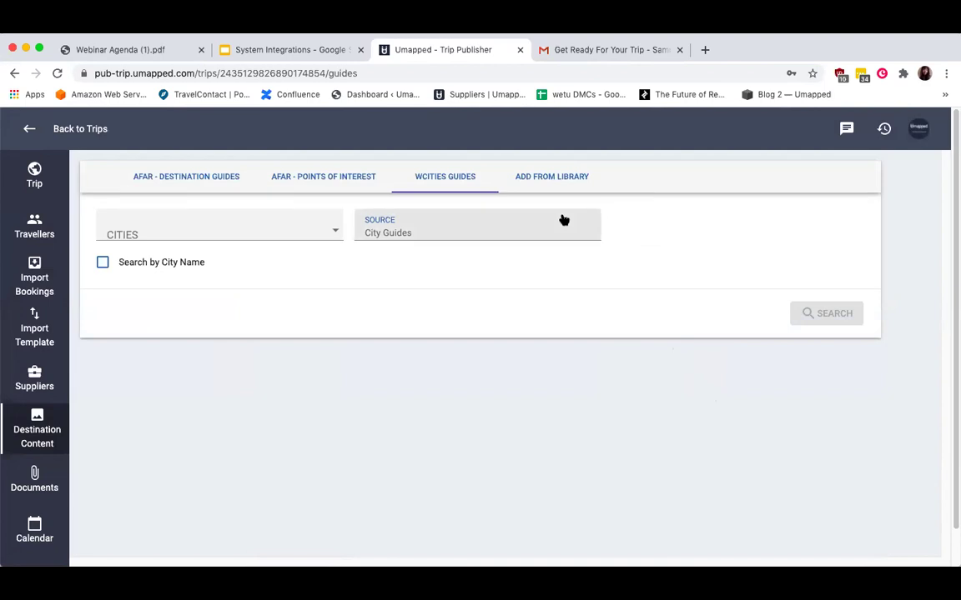
Start an Add From Library search using the recent keyword 'London'.
left_click(551, 177)
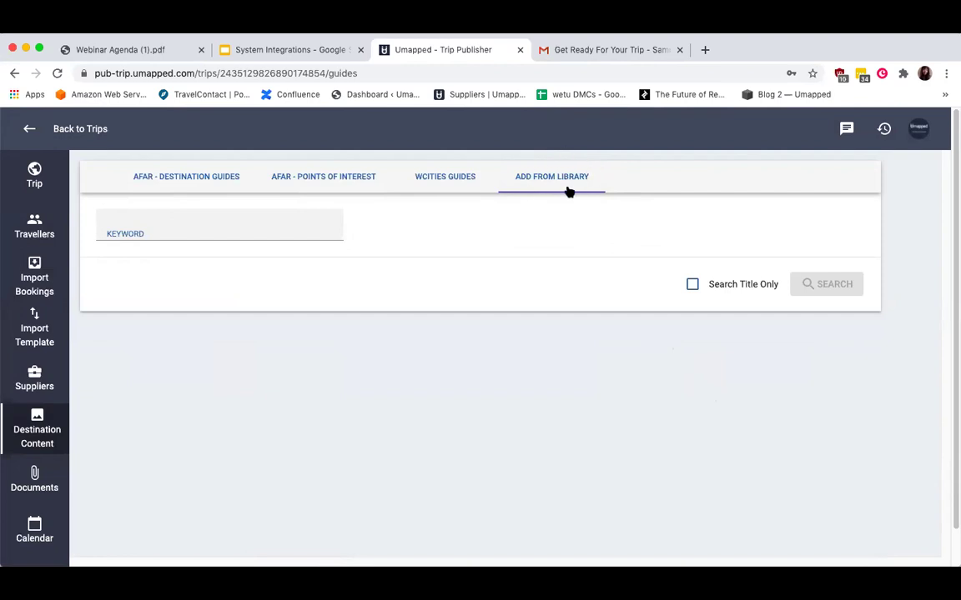
left_click(179, 228)
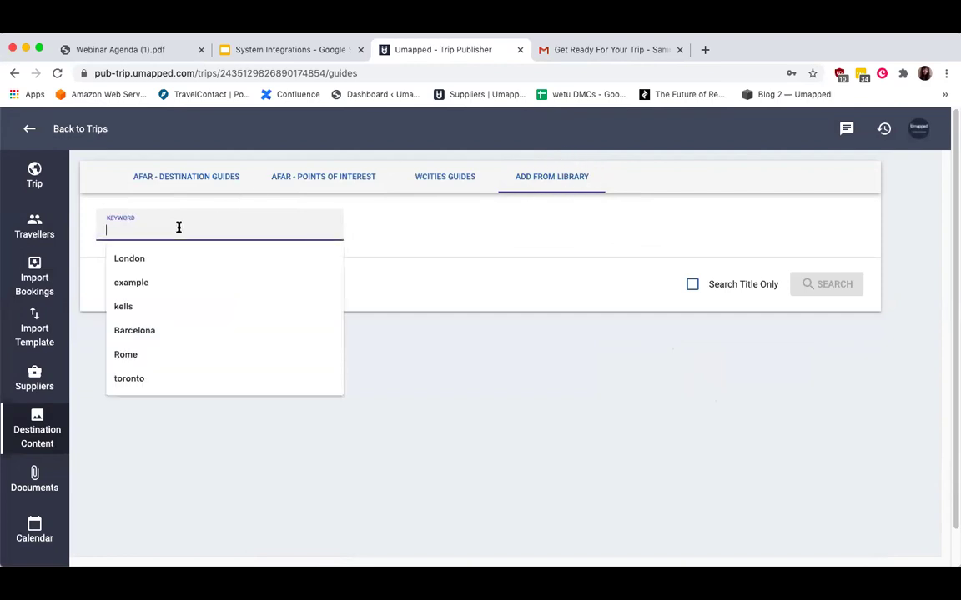
left_click(183, 256)
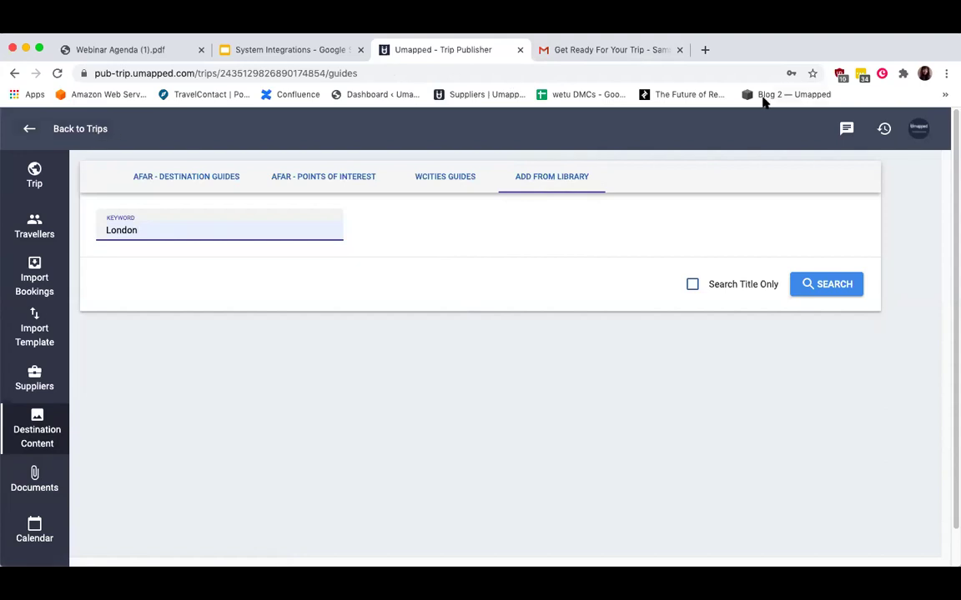
In a new tab, browse Library > Documents to view the pages of the example document.
left_click(704, 50)
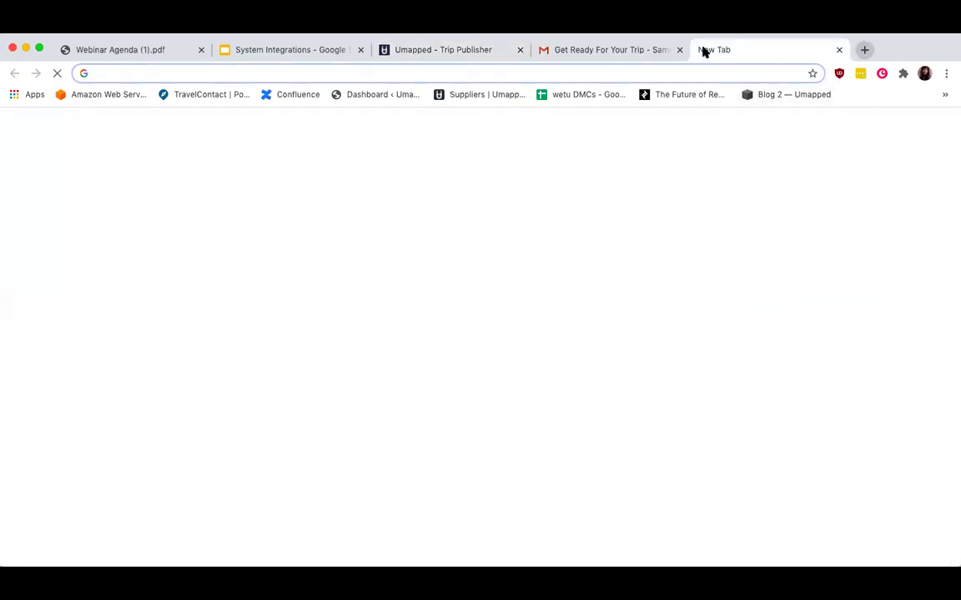
type("pub-tr")
key("Return")
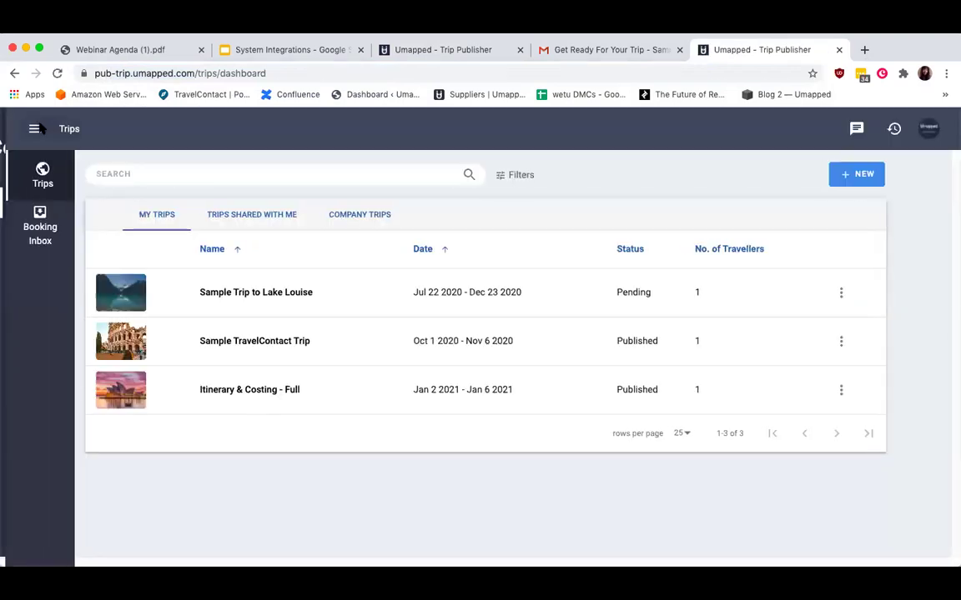
left_click(36, 129)
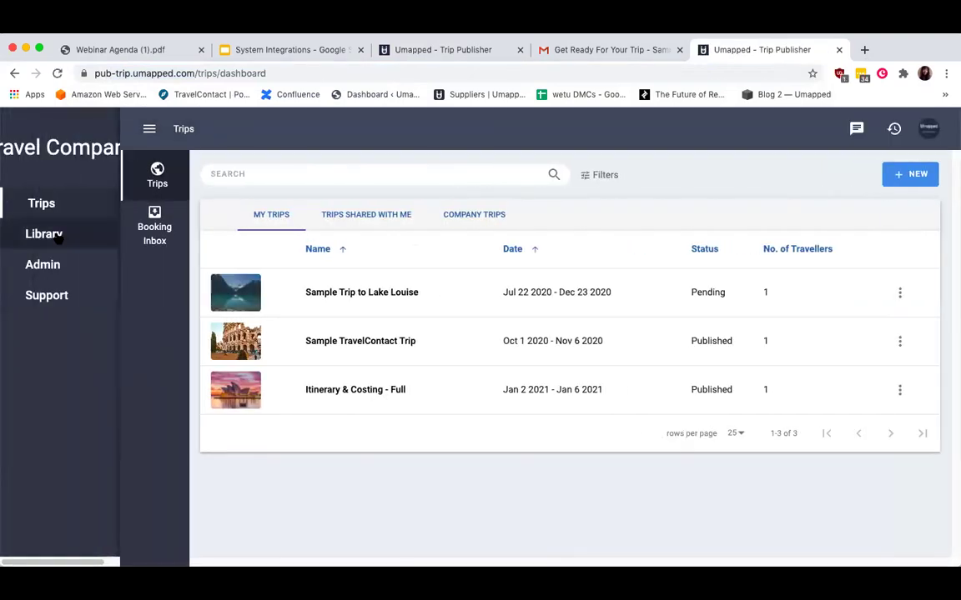
left_click(46, 230)
left_click(62, 238)
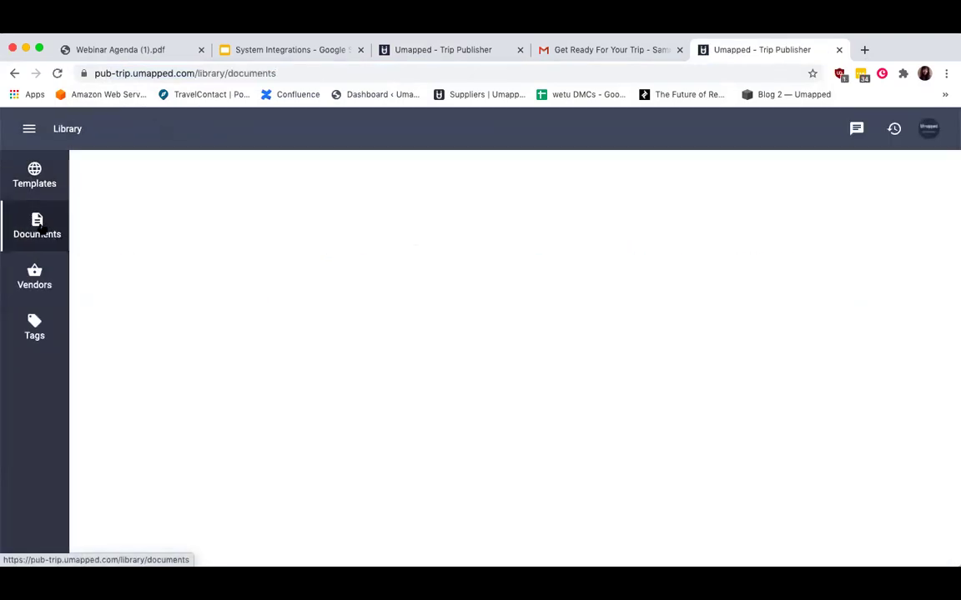
left_click(194, 296)
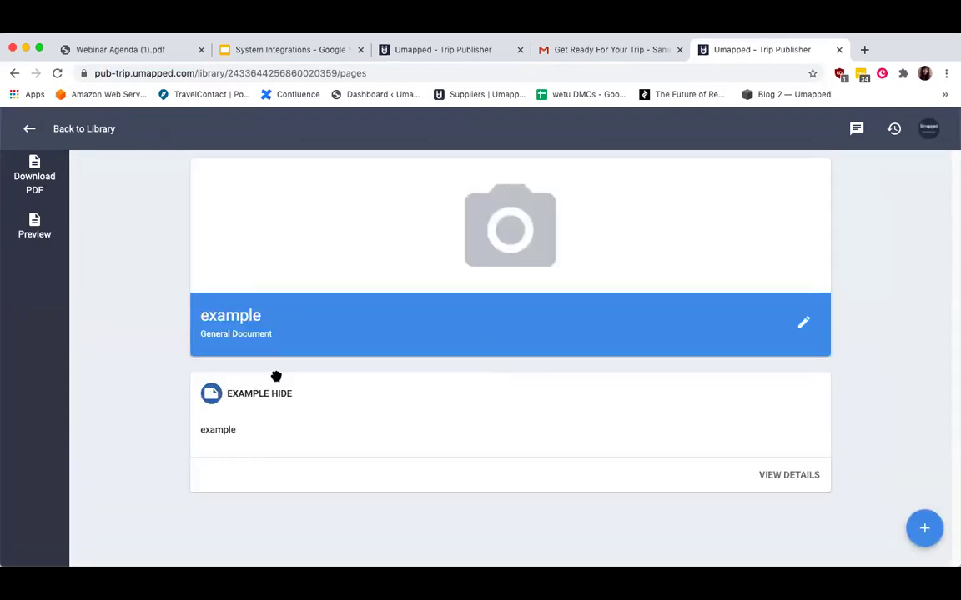
Back in the trip, search the library for 'exam' and copy EXAMPLE HIDE into the trip.
left_click(593, 50)
left_click(452, 49)
double_click(125, 226)
type("example")
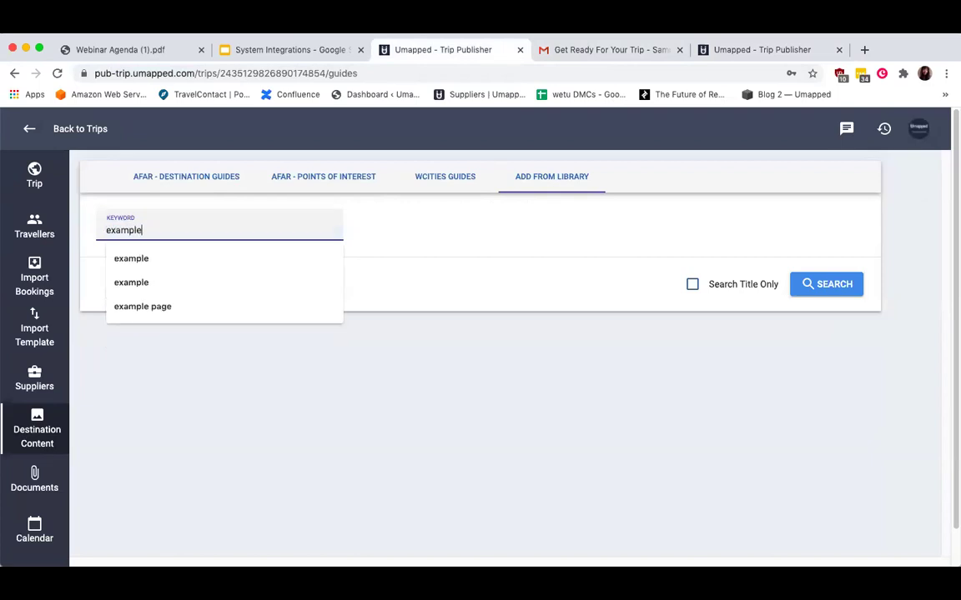
left_click(810, 283)
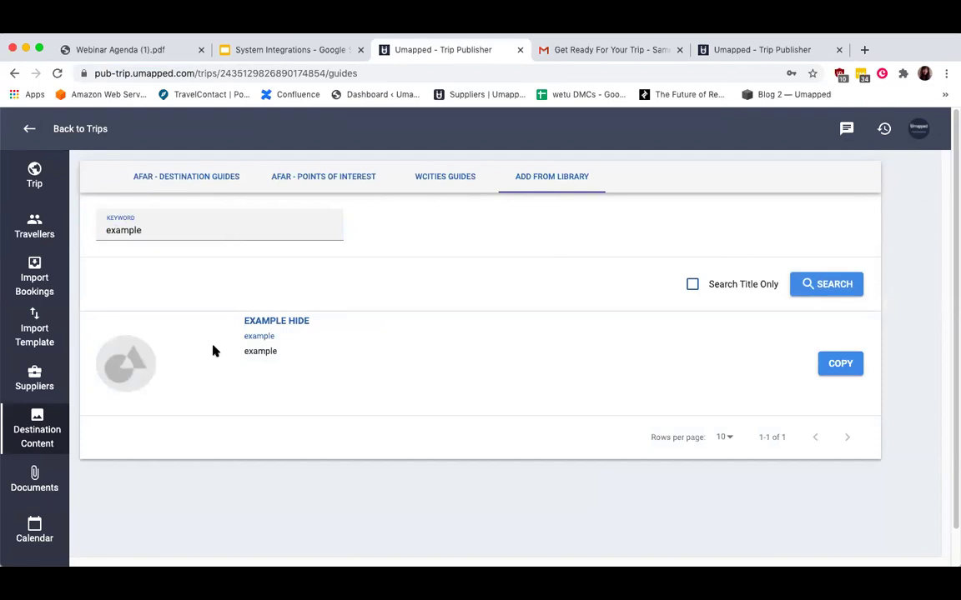
left_click(847, 369)
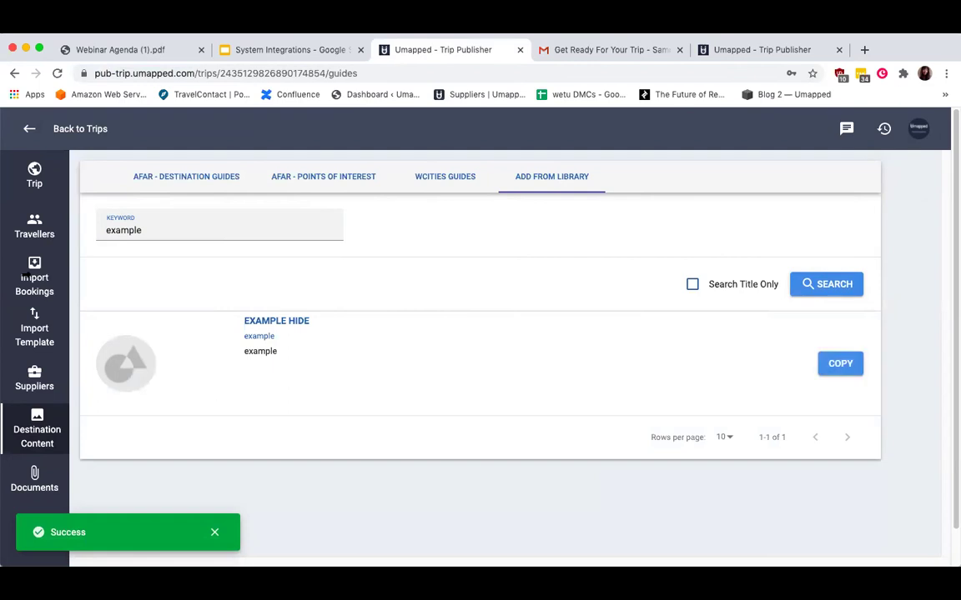
left_click(38, 177)
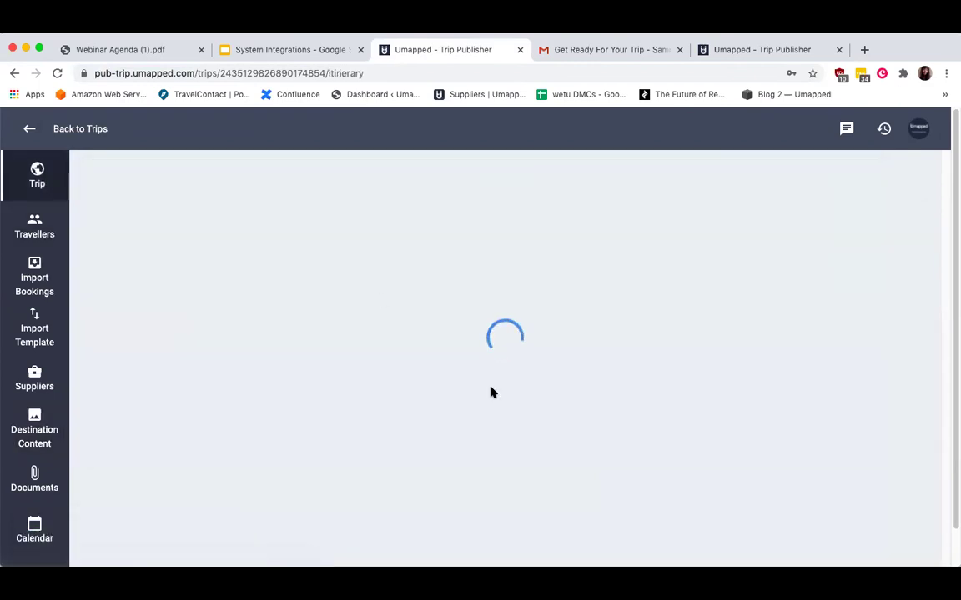
Redate the EXAMPLE HIDE note to Friday, October 30, 2020 from its details panel.
scroll(491, 387, "down", 5)
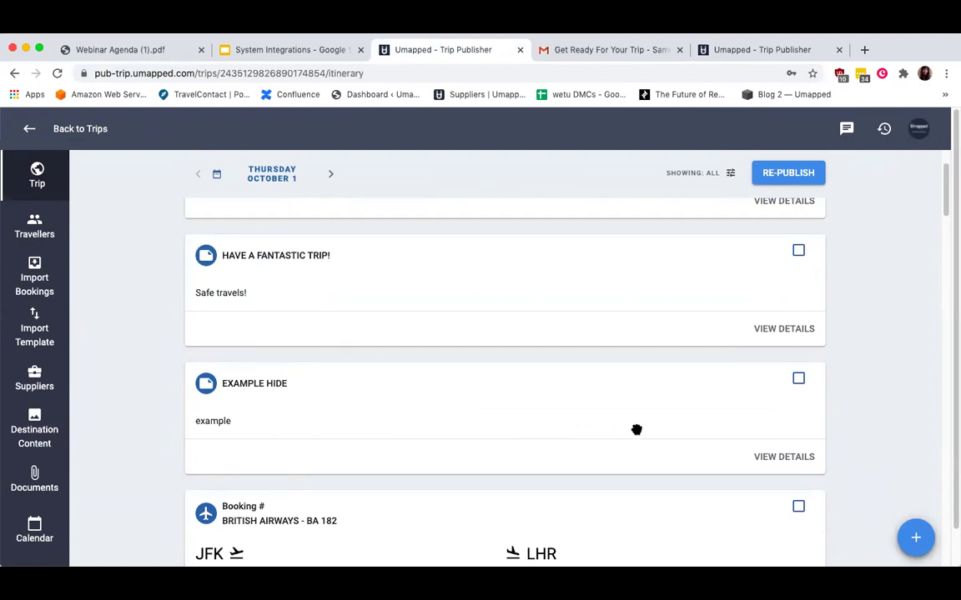
left_click(778, 457)
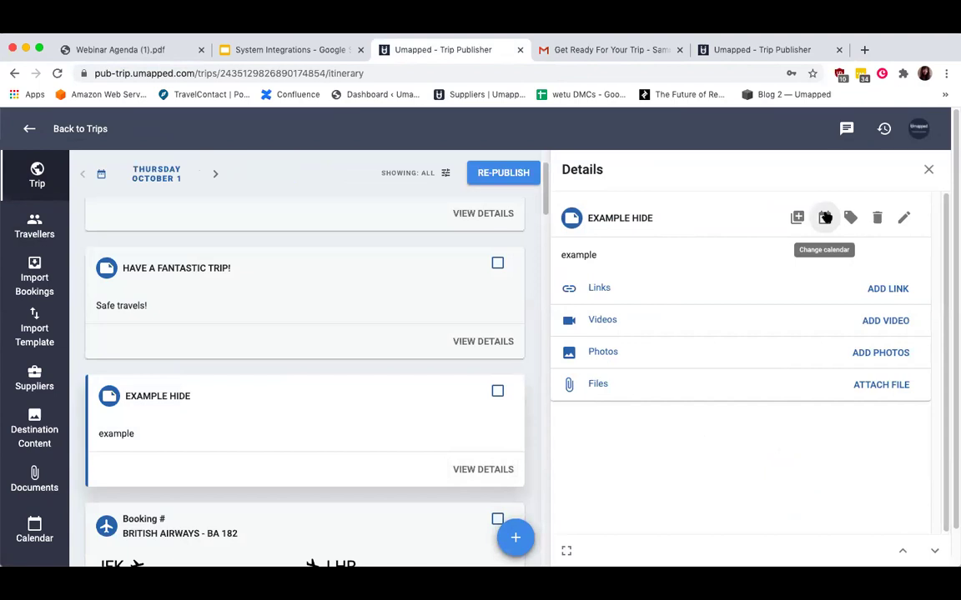
left_click(825, 217)
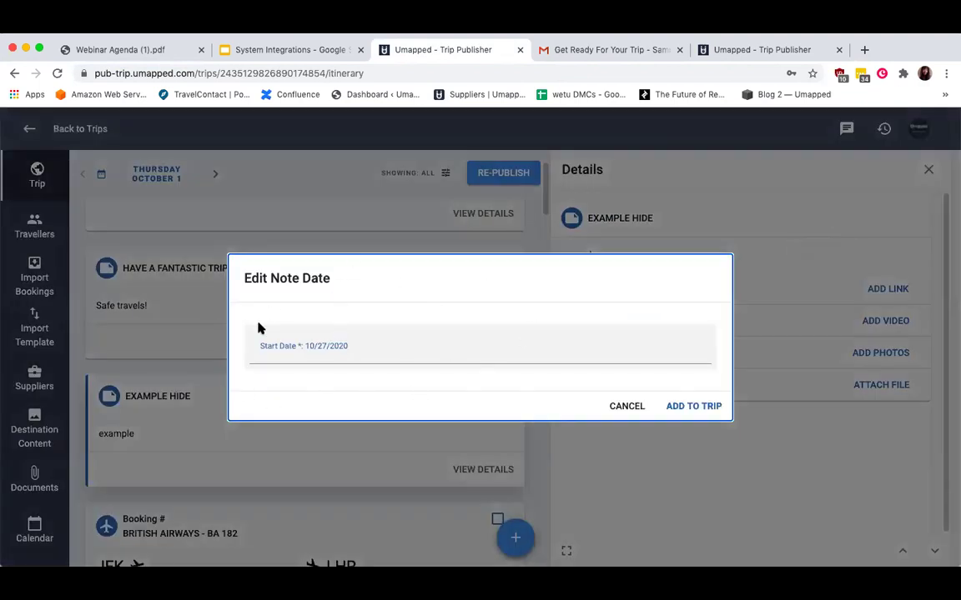
left_click(605, 343)
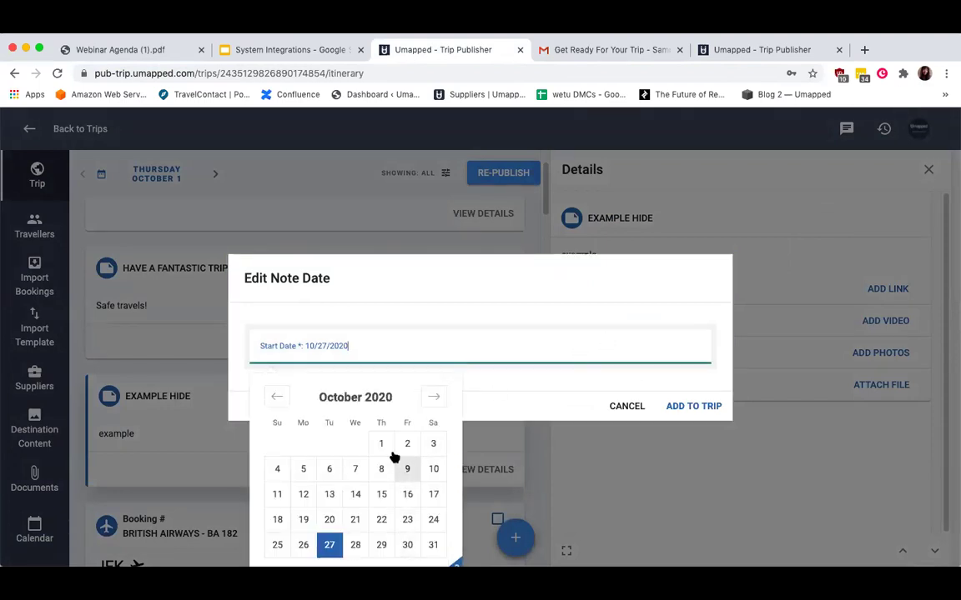
left_click(408, 545)
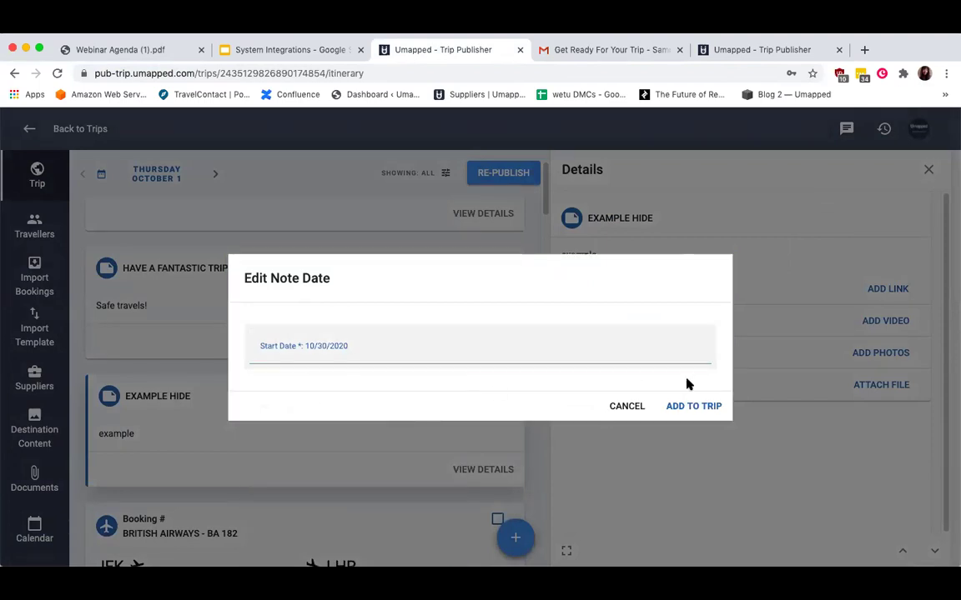
left_click(686, 406)
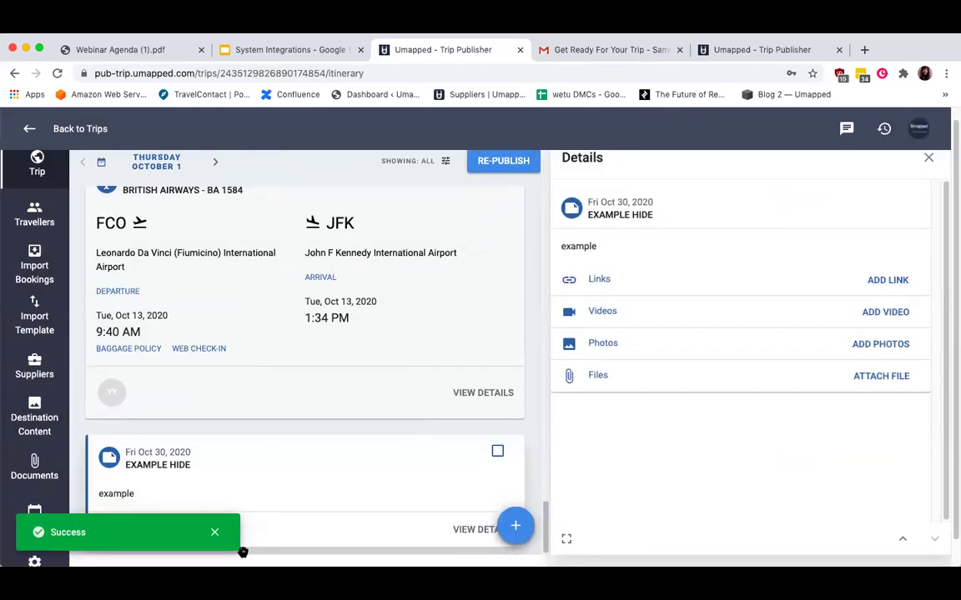
left_click(931, 159)
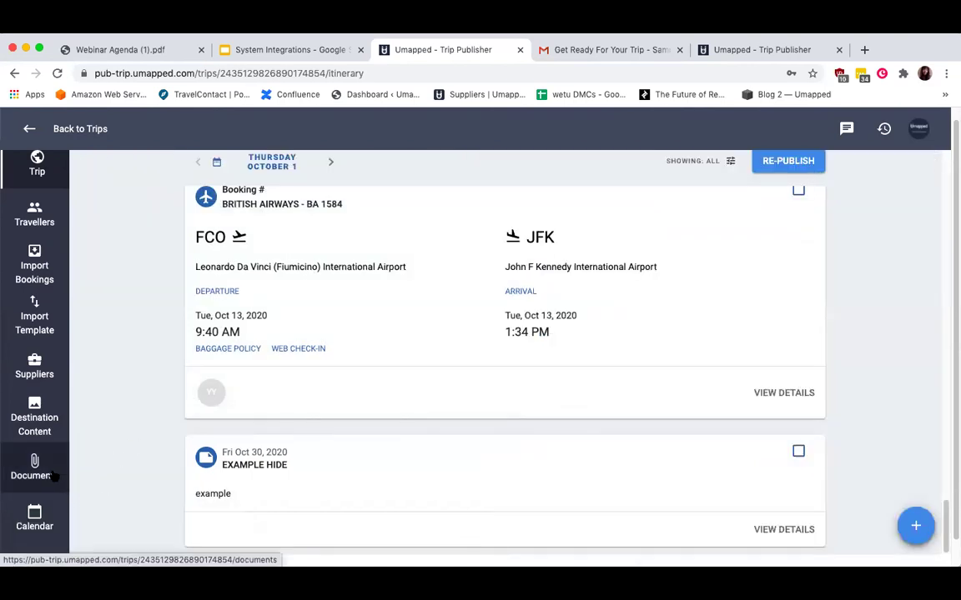
Upload and attach E-Ticket.pdf to the trip's File Attachments alongside Voucher.pdf.
left_click(50, 475)
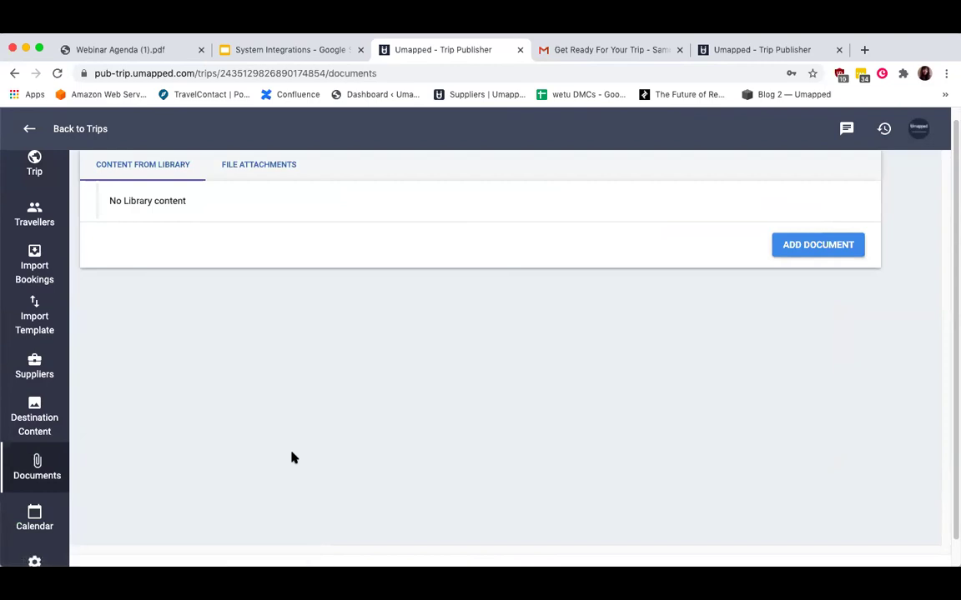
scroll(294, 457, "up", 1)
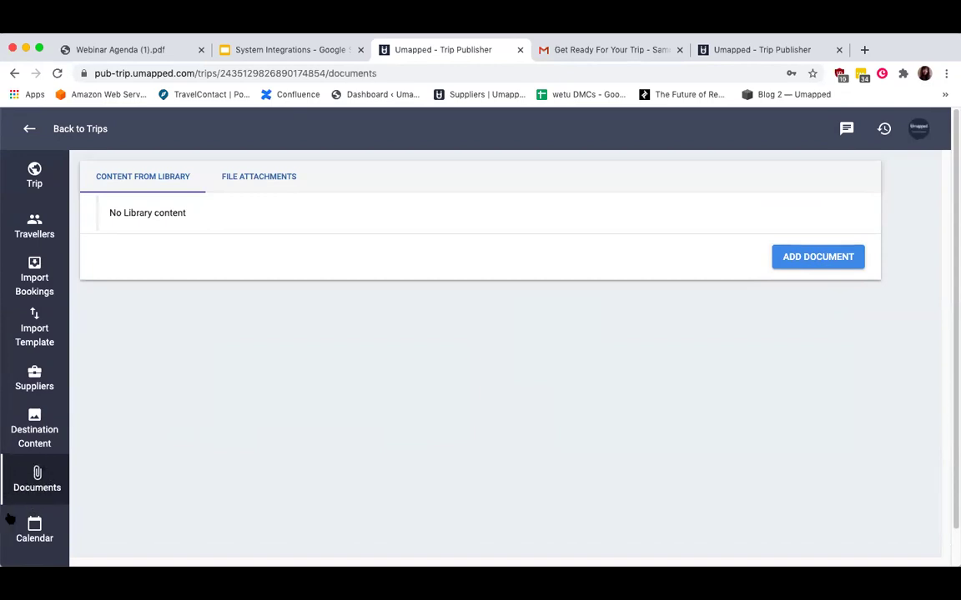
left_click(253, 179)
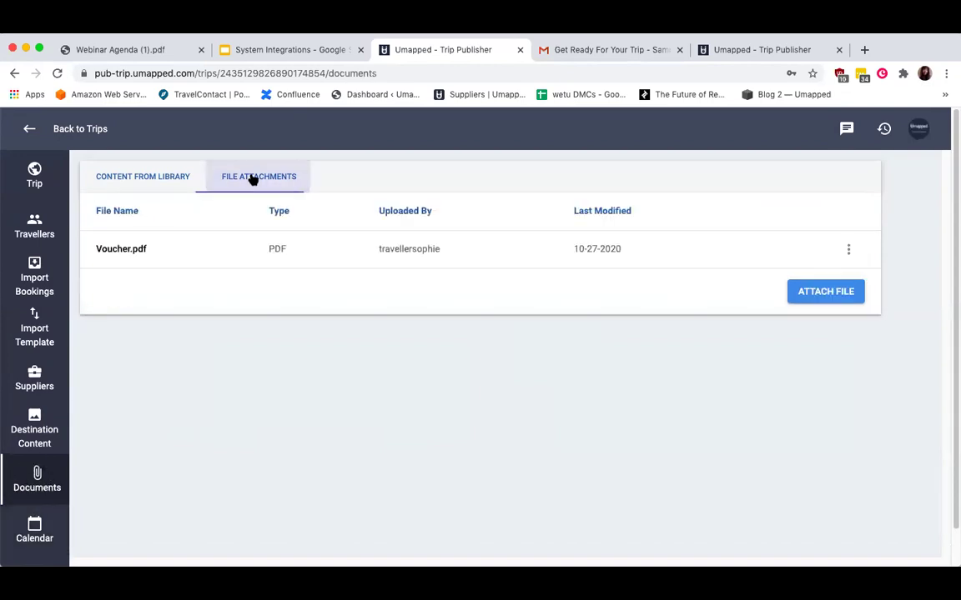
left_click(821, 291)
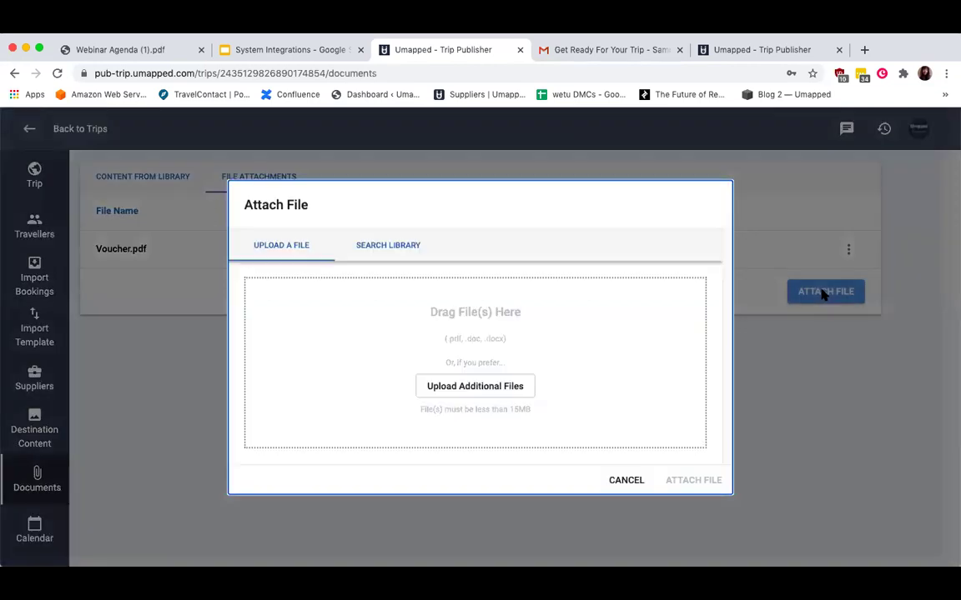
left_click(483, 389)
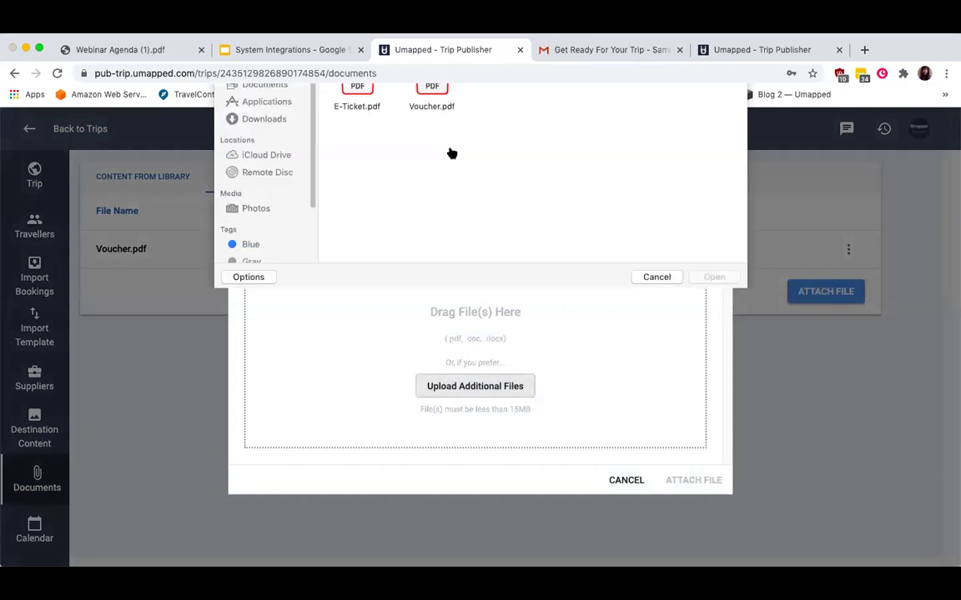
double_click(356, 163)
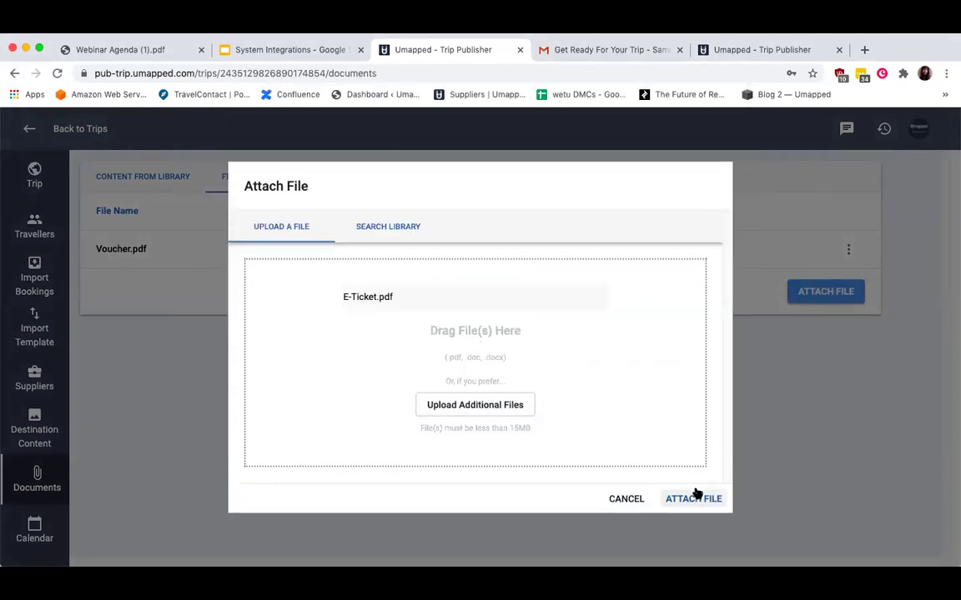
left_click(697, 497)
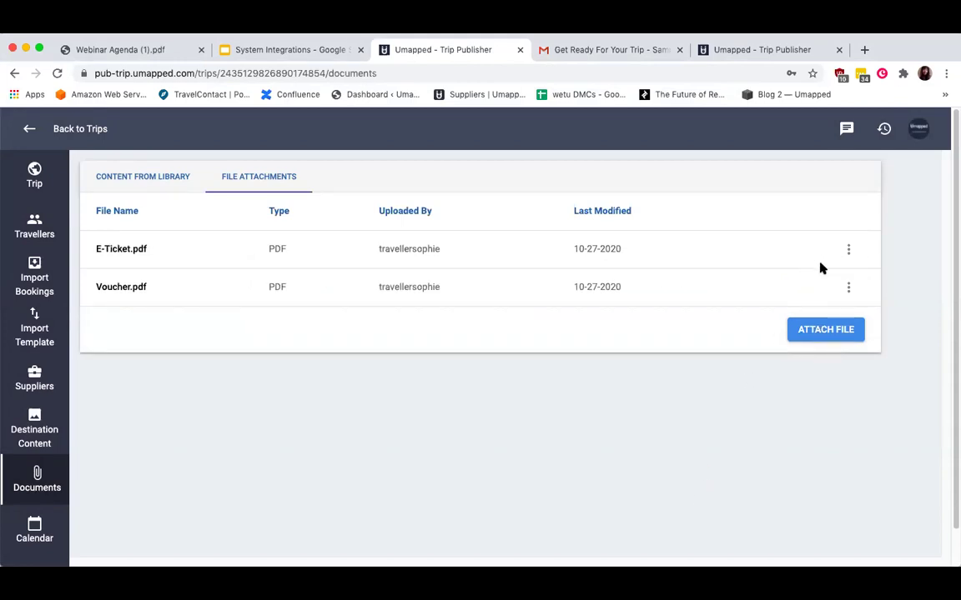
Check E-Ticket.pdf's options, then show the trip's Content From Library list.
left_click(848, 249)
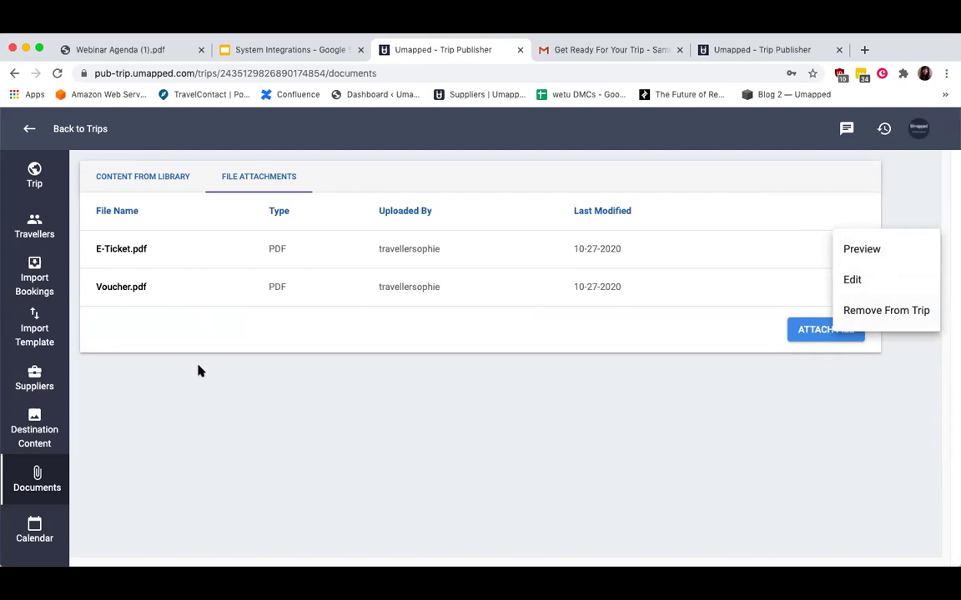
left_click(146, 149)
left_click(140, 176)
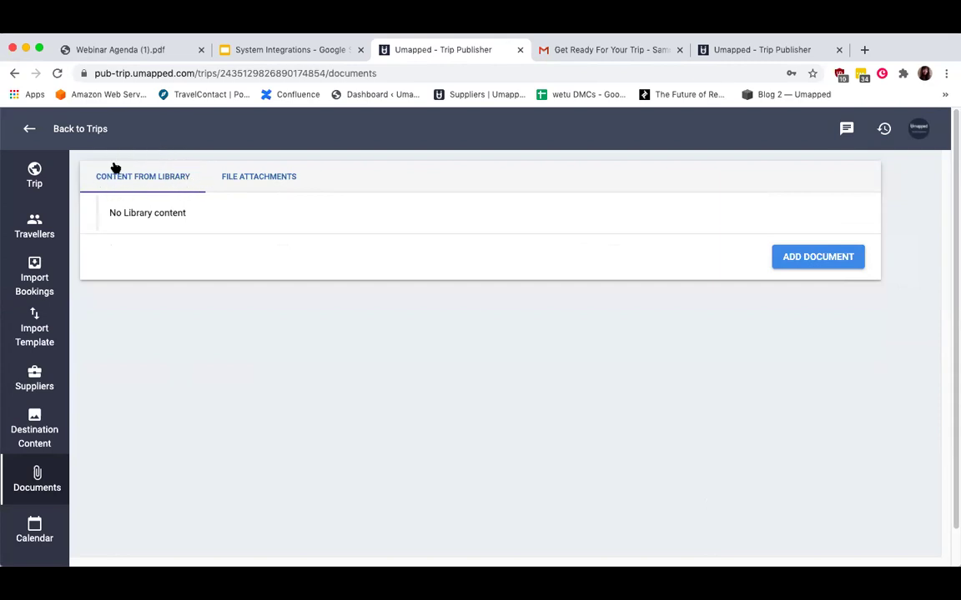
Add the library document 'example' to the trip's library content.
left_click(824, 258)
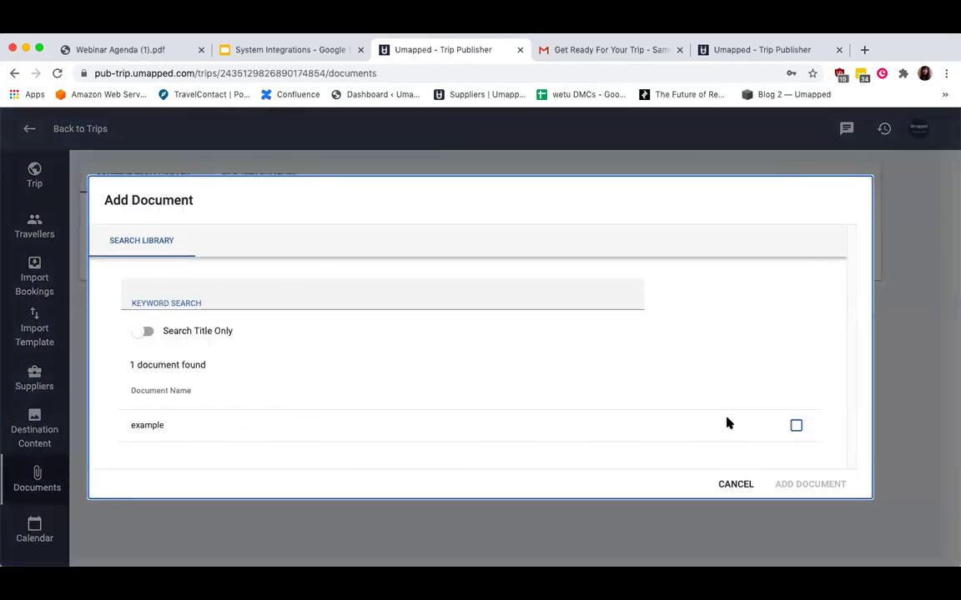
left_click(796, 425)
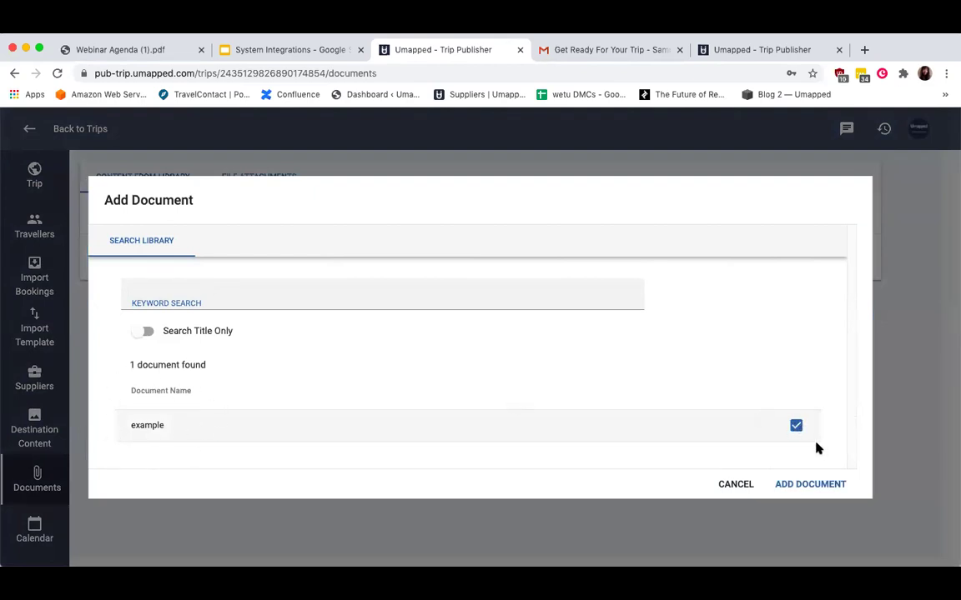
left_click(803, 485)
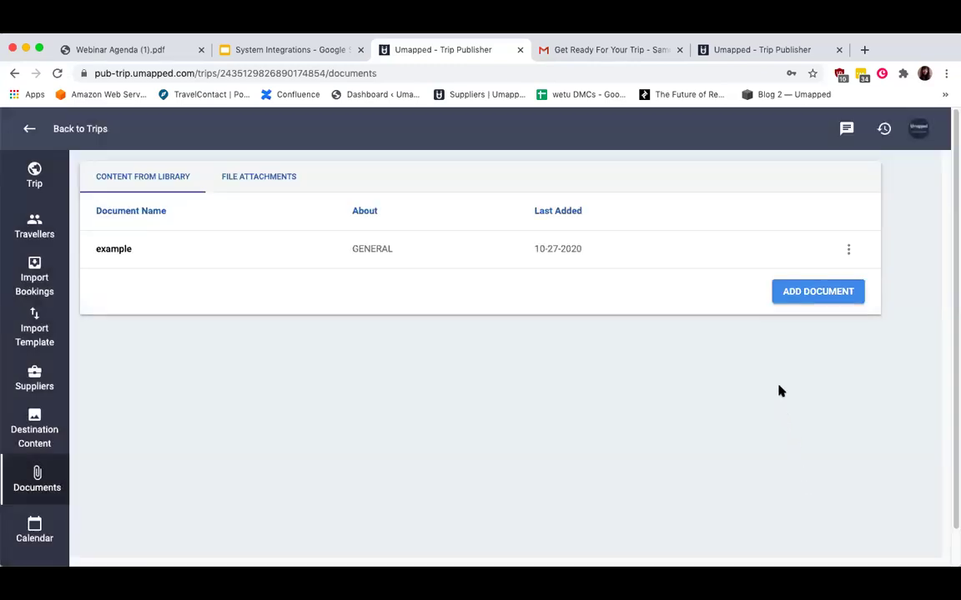
Check the example document's options, then open the trip Calendar.
left_click(848, 249)
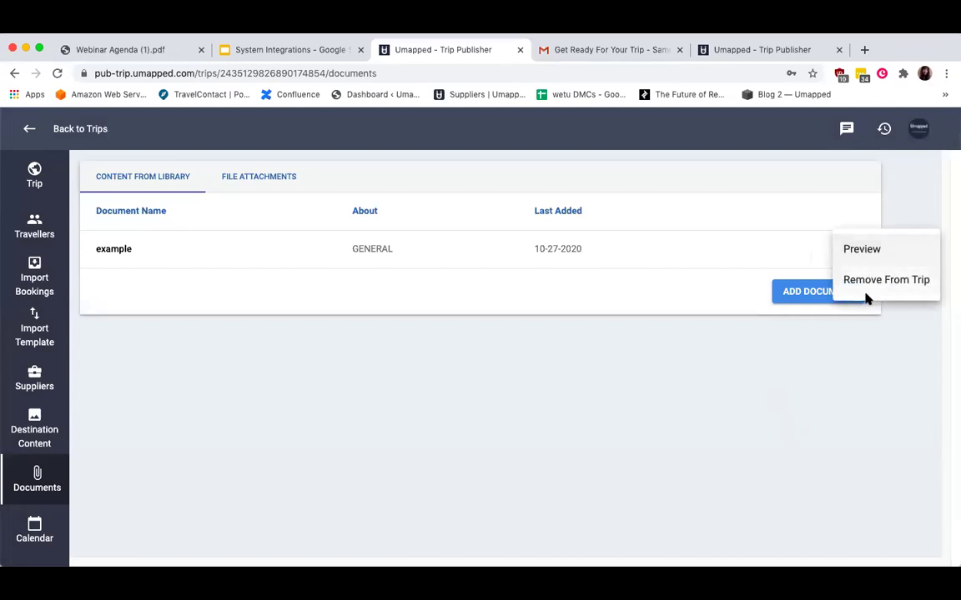
left_click(293, 408)
scroll(34, 500, "down", 1)
left_click(34, 492)
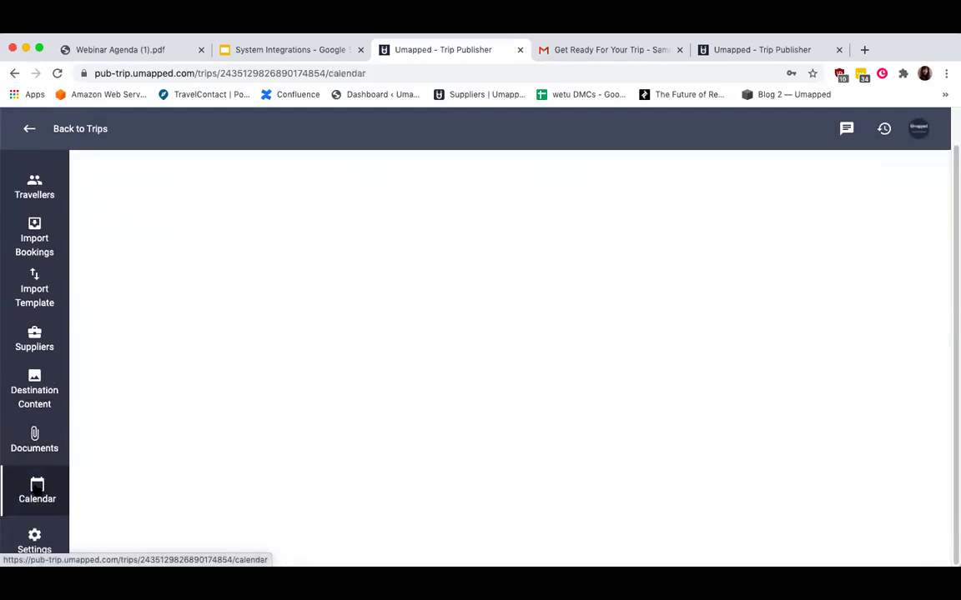
Open trip Settings, glance at the trip actions, and view the Audit Log of today's changes.
scroll(330, 327, "up", 1)
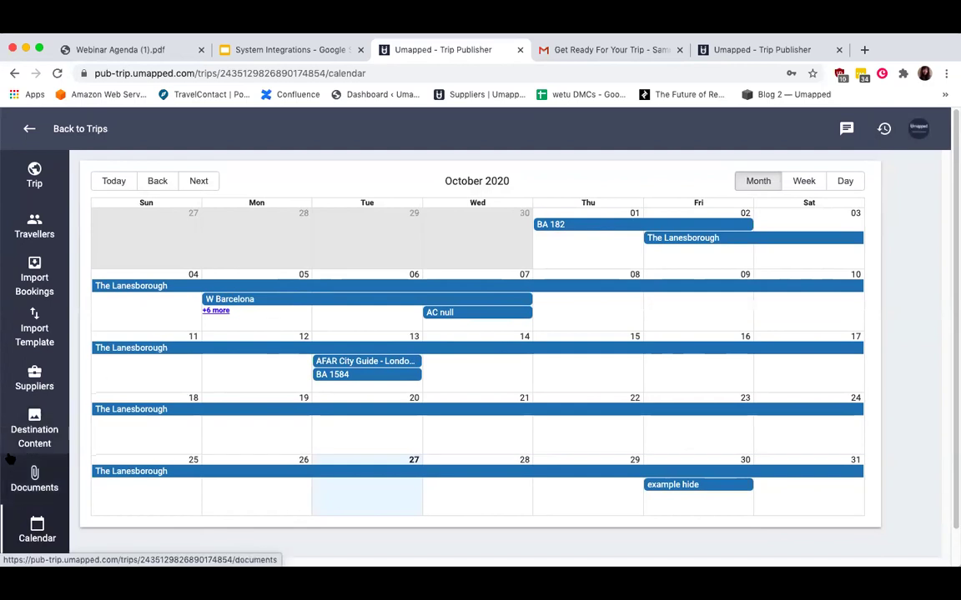
scroll(10, 459, "down", 1)
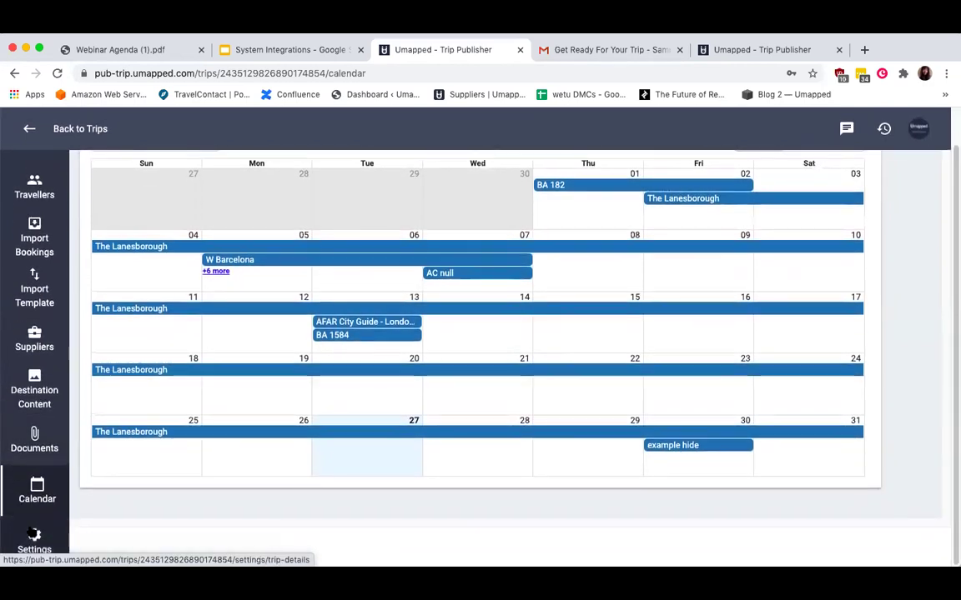
left_click(37, 541)
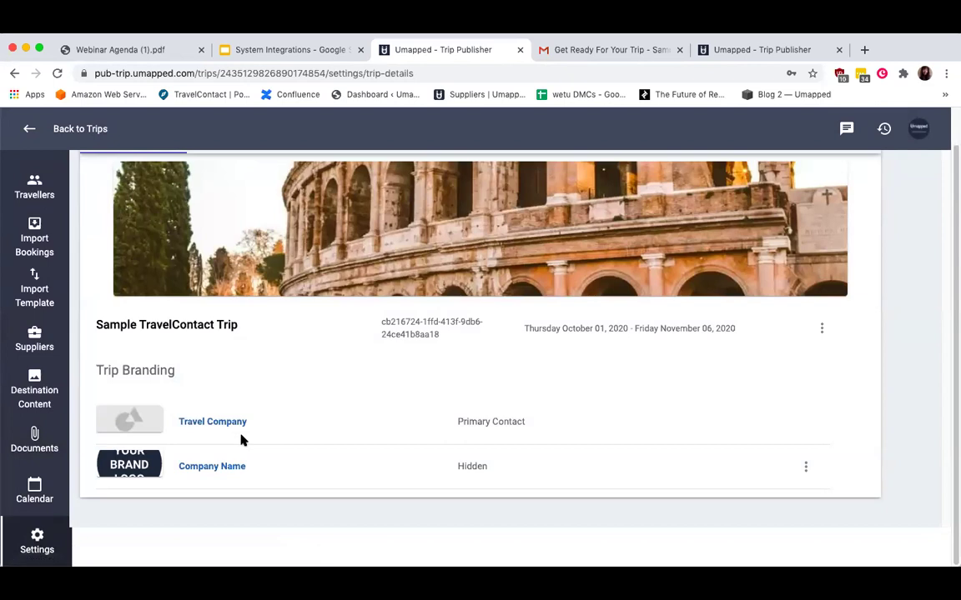
scroll(240, 440, "up", 1)
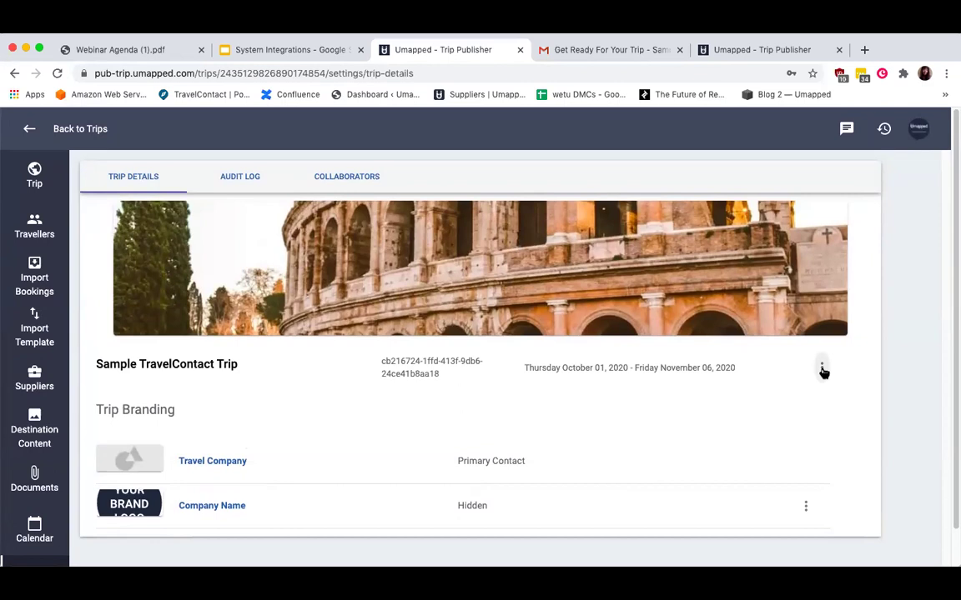
left_click(823, 370)
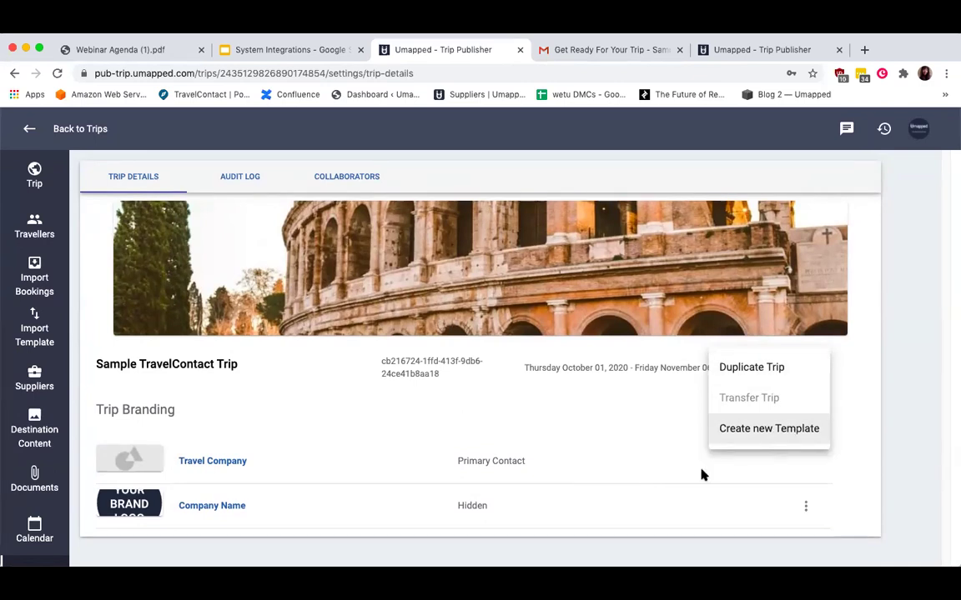
left_click(340, 404)
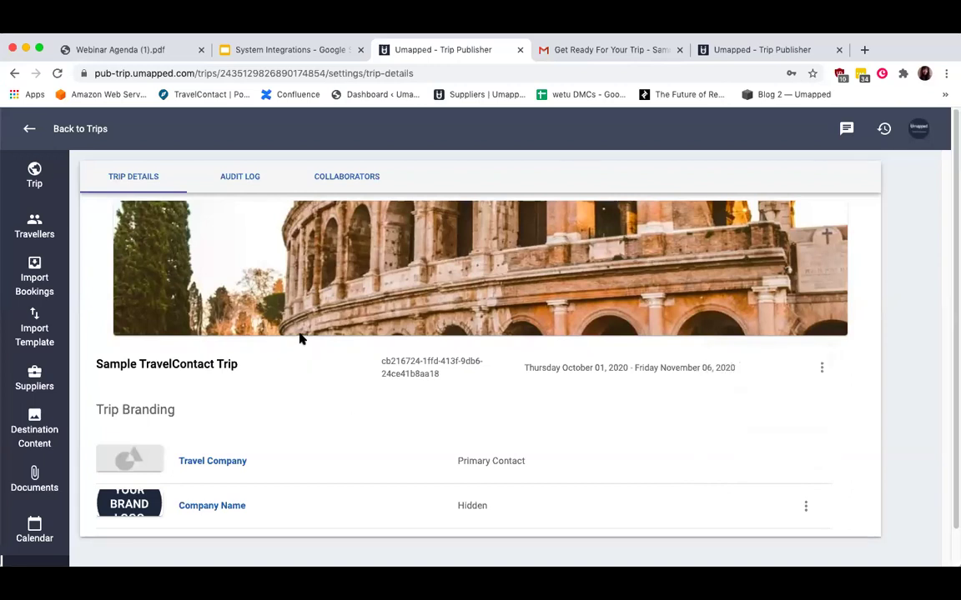
left_click(229, 176)
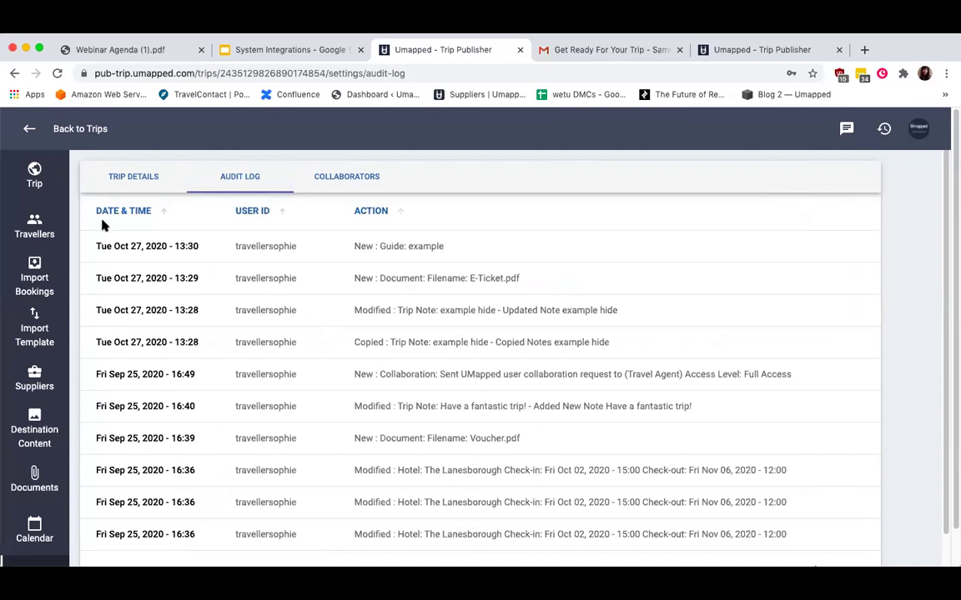
Return to the trip itinerary and show the add-item choices like Accommodation, Activity and Flight.
left_click(29, 172)
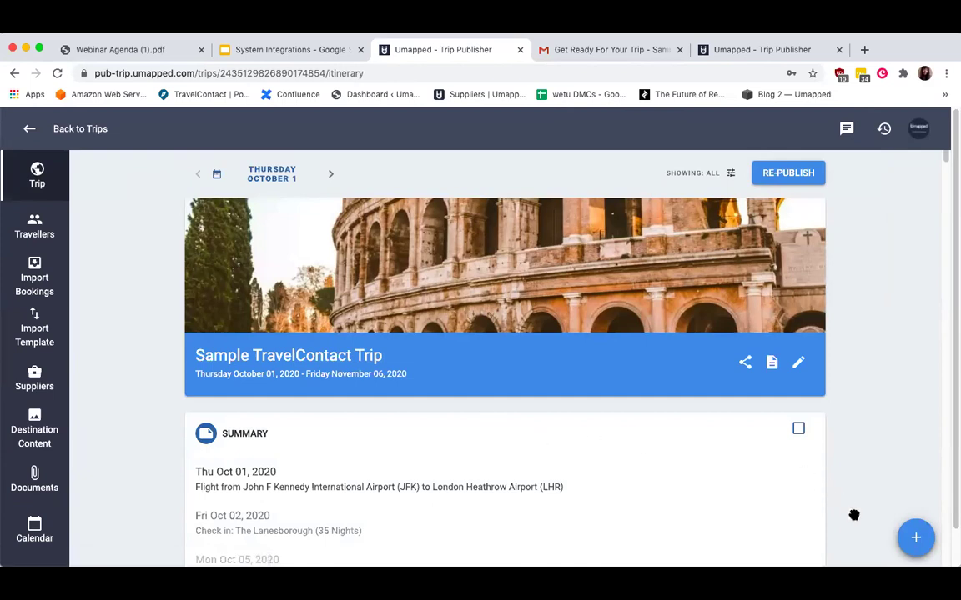
left_click(915, 542)
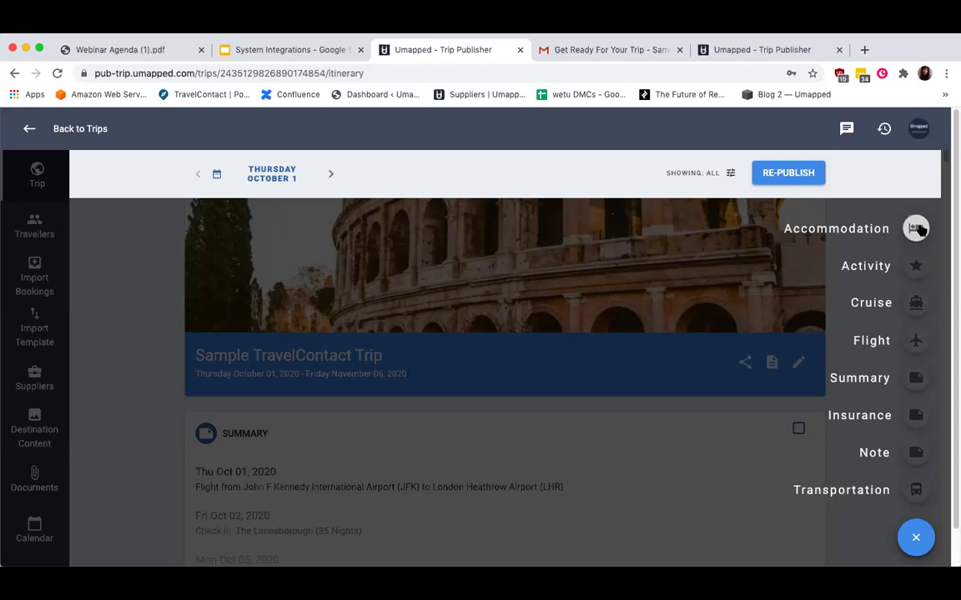
Start an Accommodation for Rome Cavalieri Waldorf Astoria, checking in Oct 7 and out Oct 13.
left_click(917, 229)
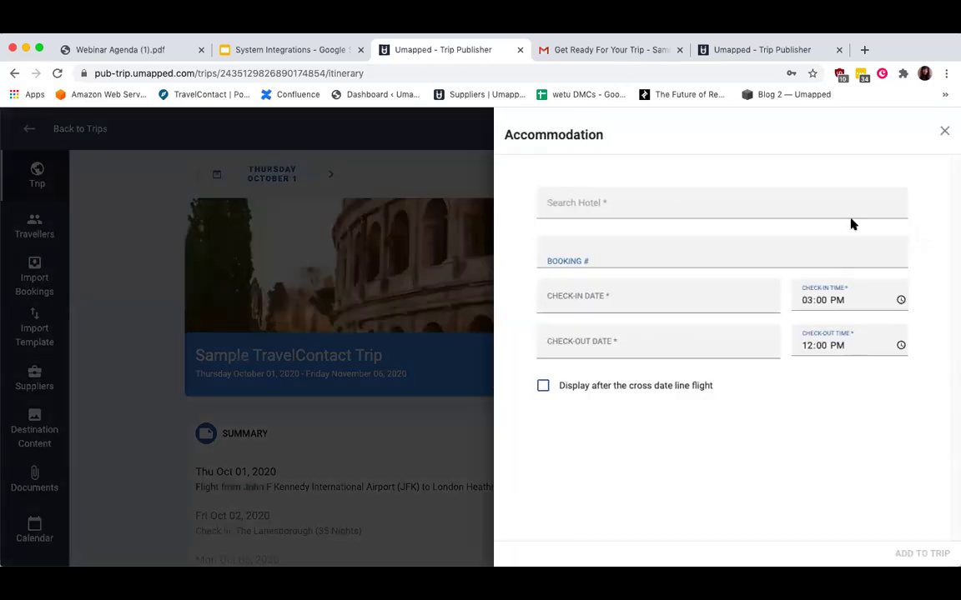
left_click(601, 206)
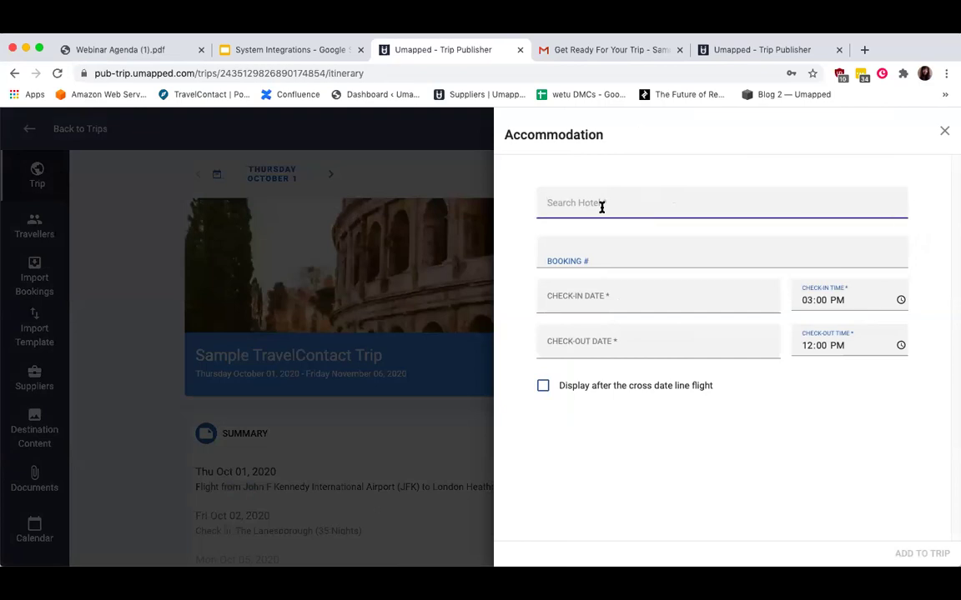
type("rom")
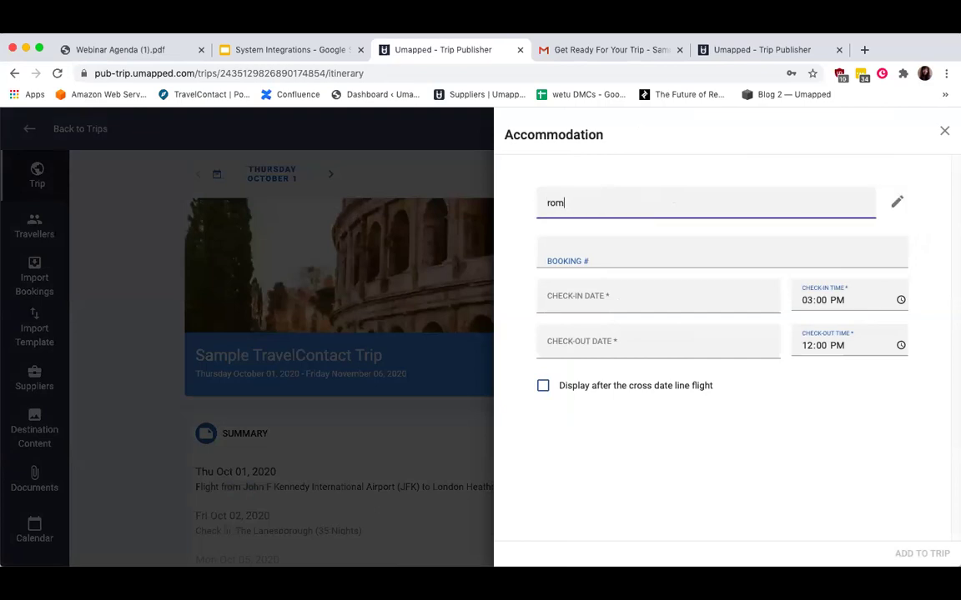
type("e cava")
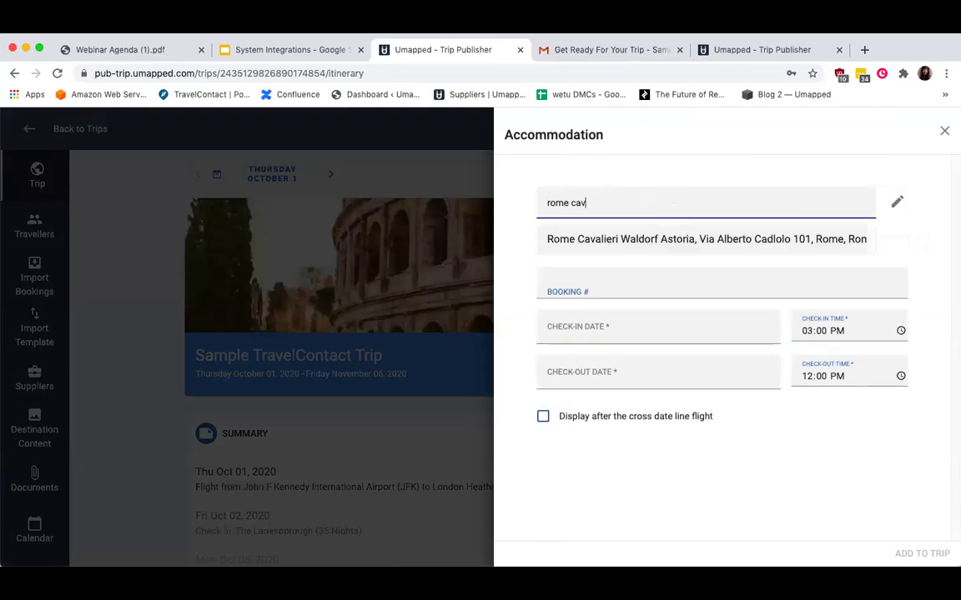
left_click(609, 242)
scroll(626, 371, "down", 3)
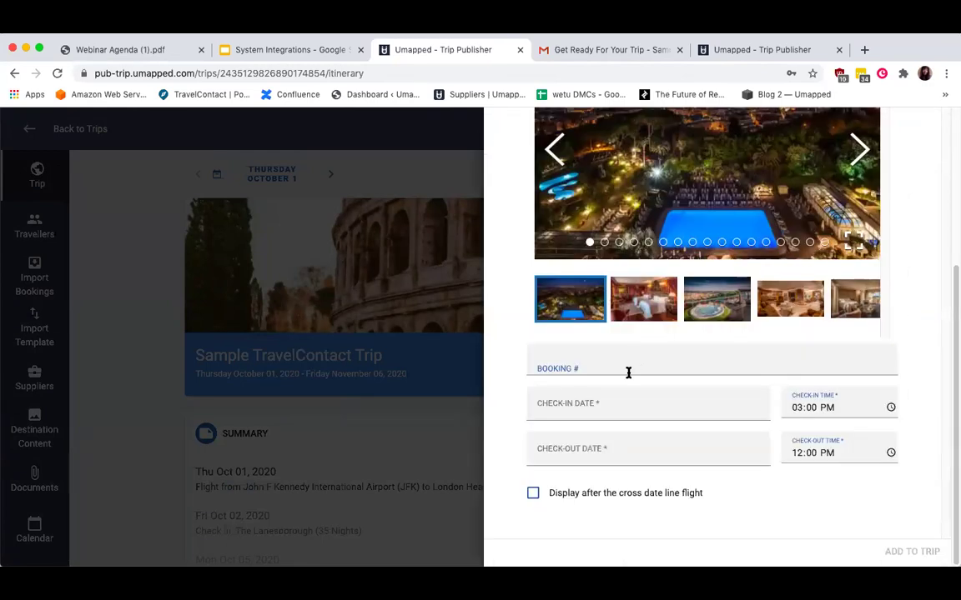
left_click(613, 403)
left_click(634, 495)
left_click(628, 444)
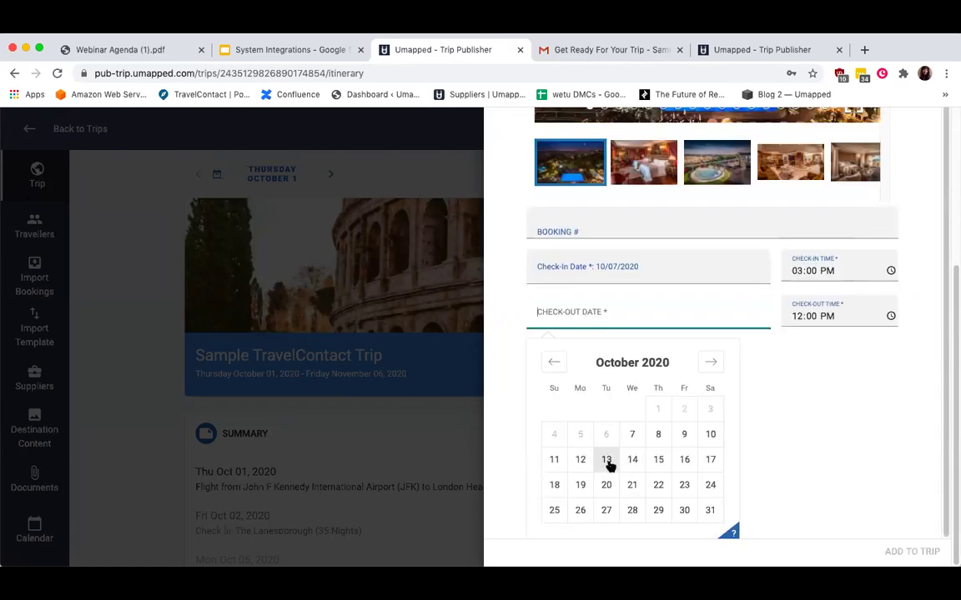
left_click(607, 460)
Browse the Rome hotel's photos and add the stay to the trip.
scroll(667, 279, "up", 3)
scroll(667, 278, "up", 1)
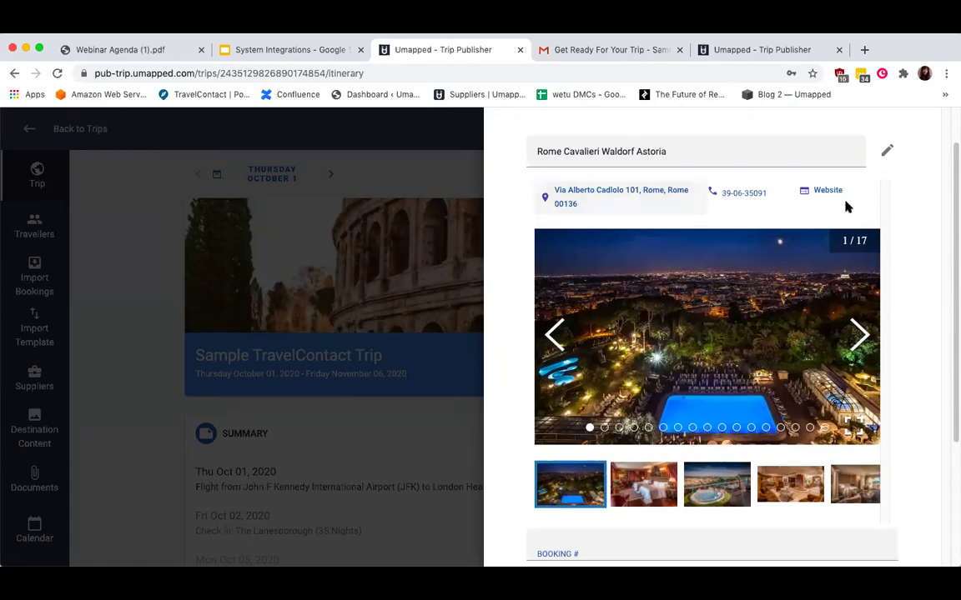
left_click(860, 337)
left_click(859, 337)
left_click(860, 339)
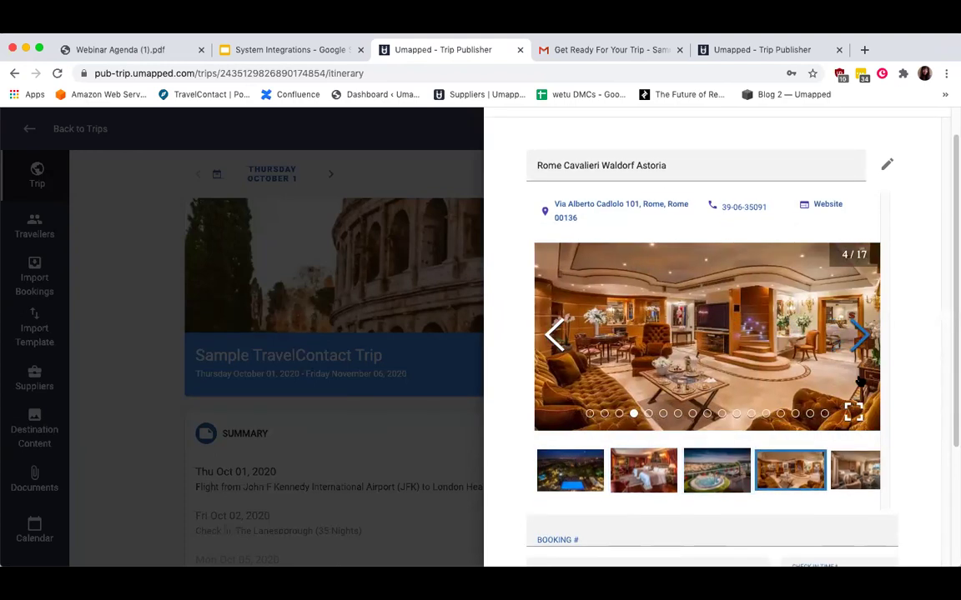
scroll(859, 359, "down", 4)
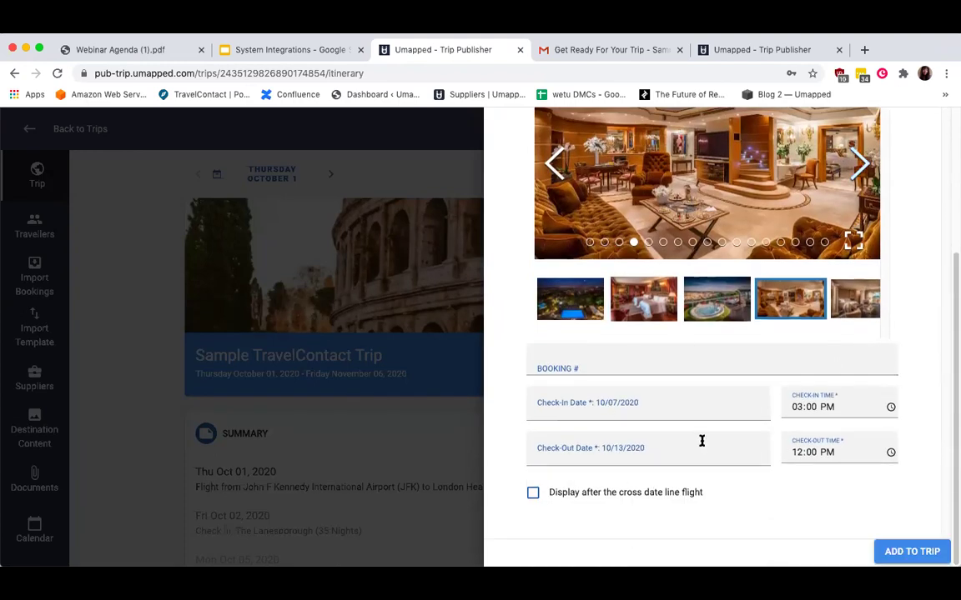
left_click(908, 551)
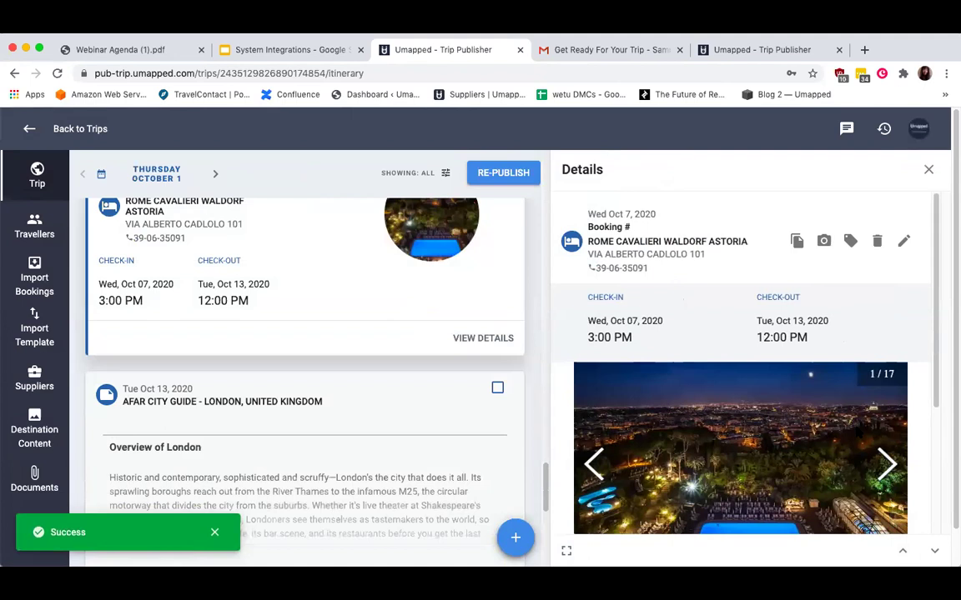
Review and close the Rome hotel's details, then scroll the itinerary to the W Barcelona stay.
scroll(741, 363, "down", 1)
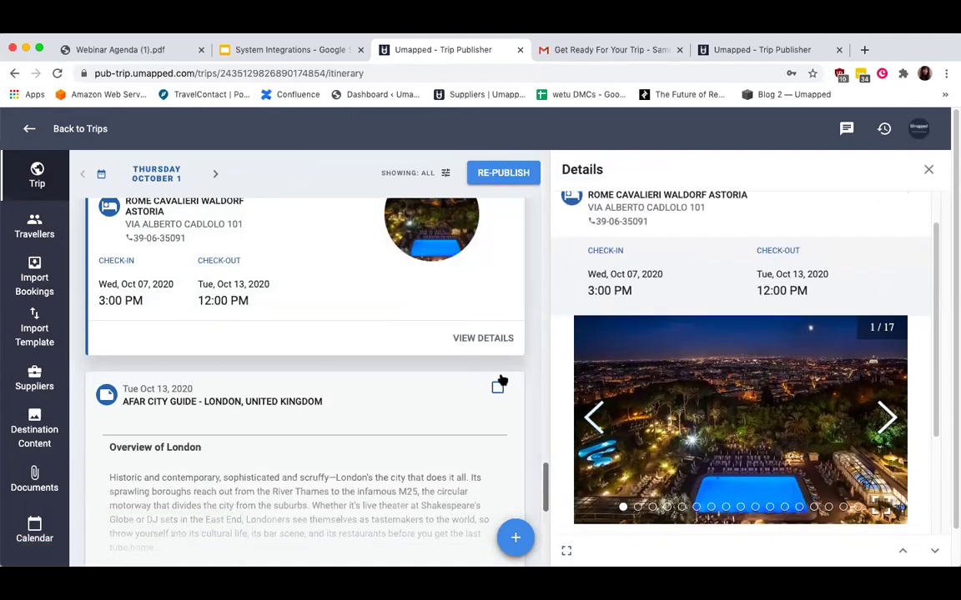
scroll(501, 380, "up", 1)
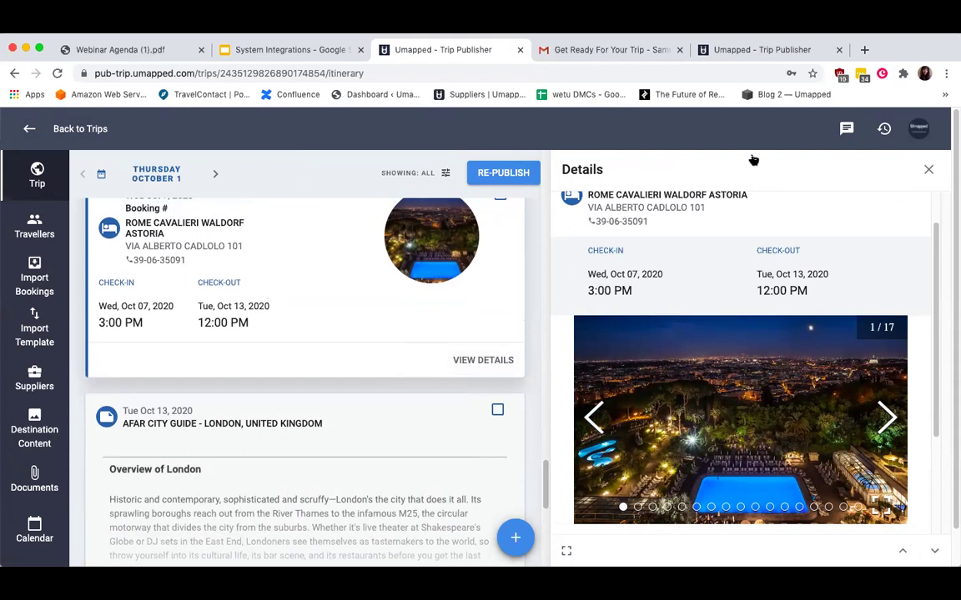
left_click(929, 169)
scroll(546, 307, "up", 10)
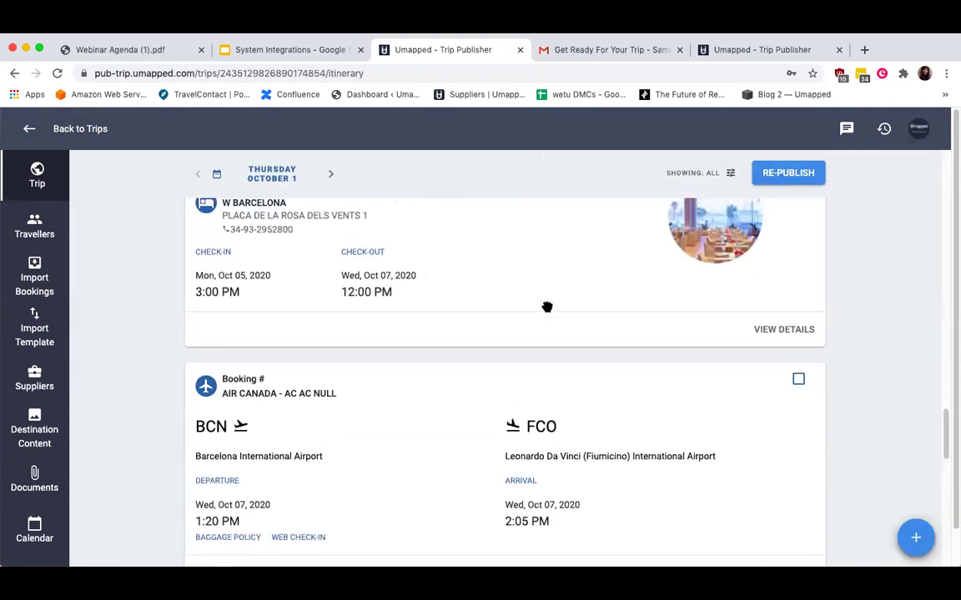
scroll(547, 307, "down", 2)
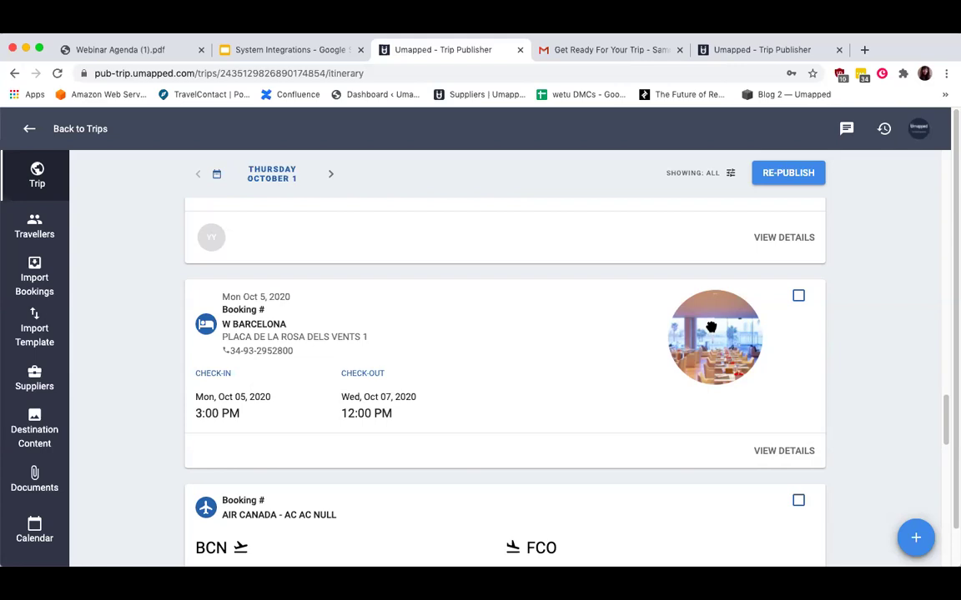
Edit the W Barcelona stay, clear the hotel field, and re-select W Barcelona from a 'w barcelo' search.
left_click(785, 453)
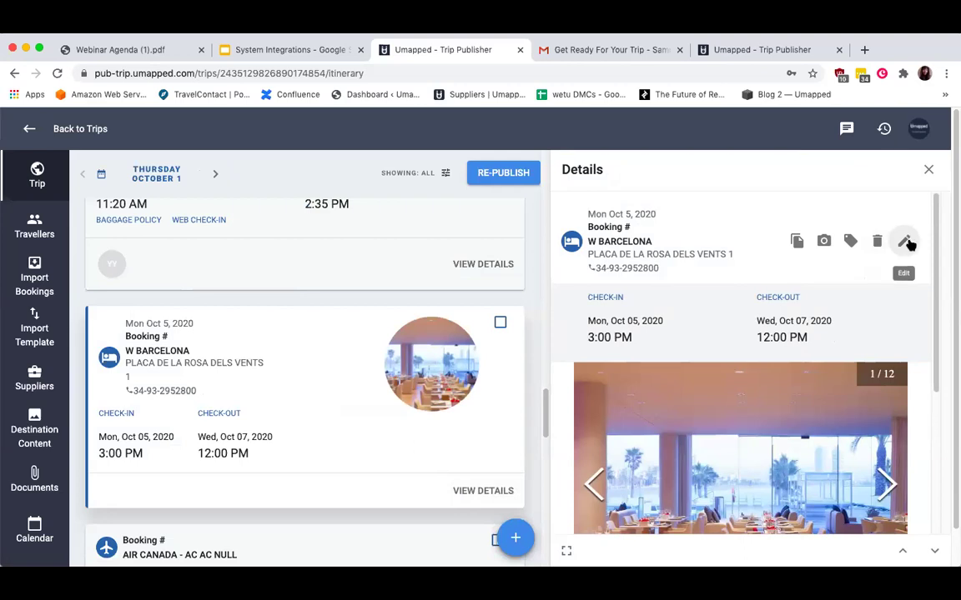
left_click(906, 242)
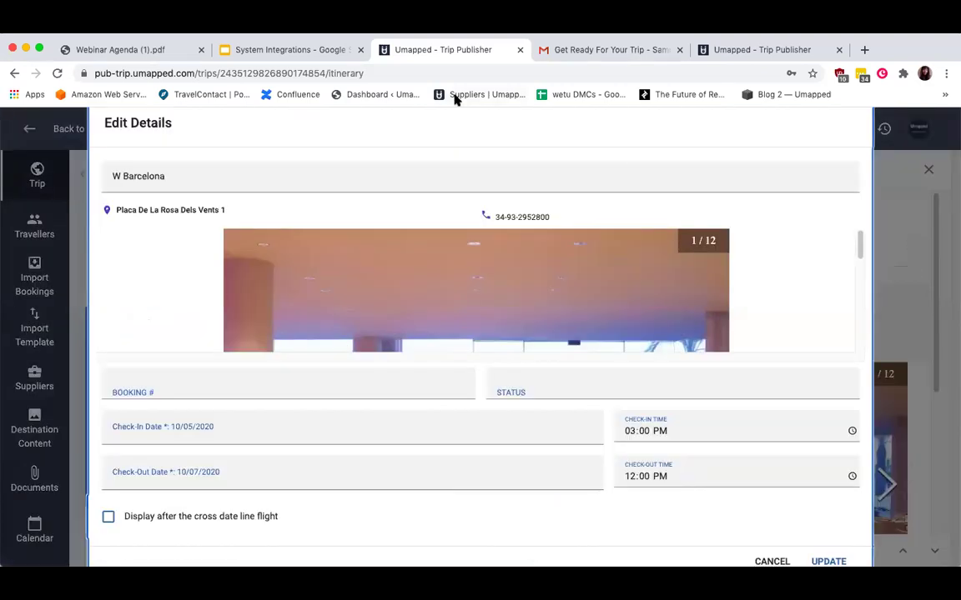
triple_click(117, 180)
key("BackSpace")
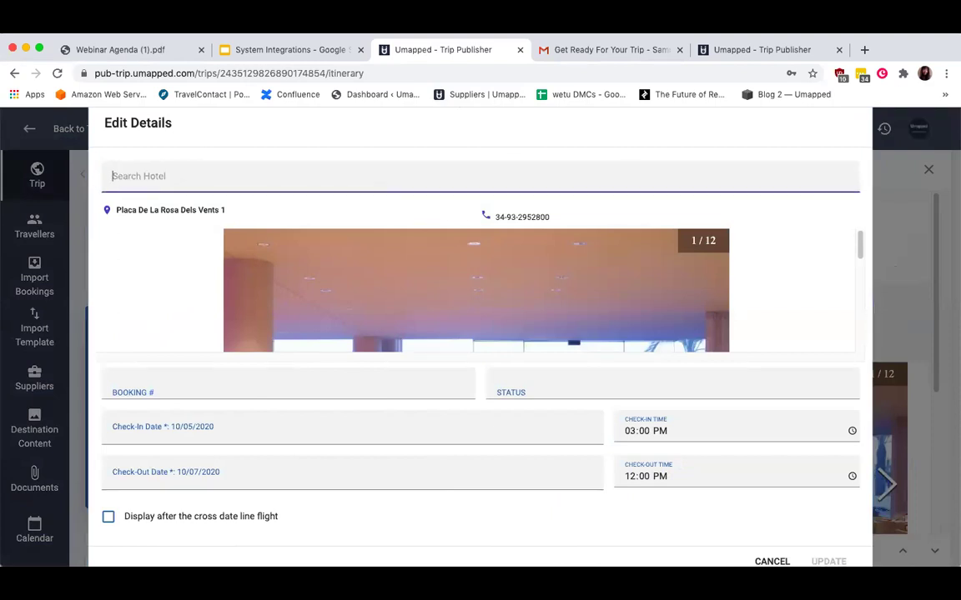
type("w barcelona")
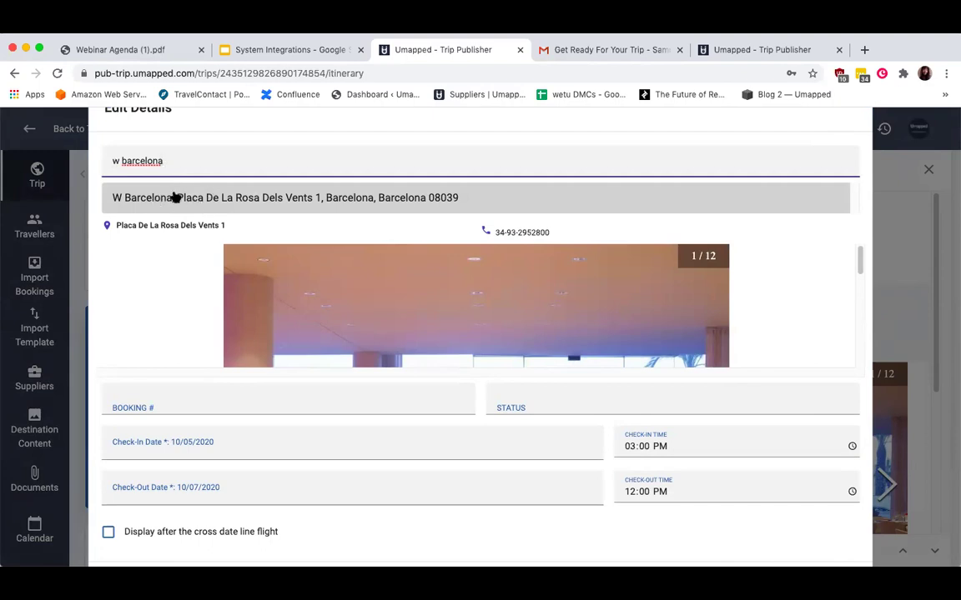
left_click(176, 198)
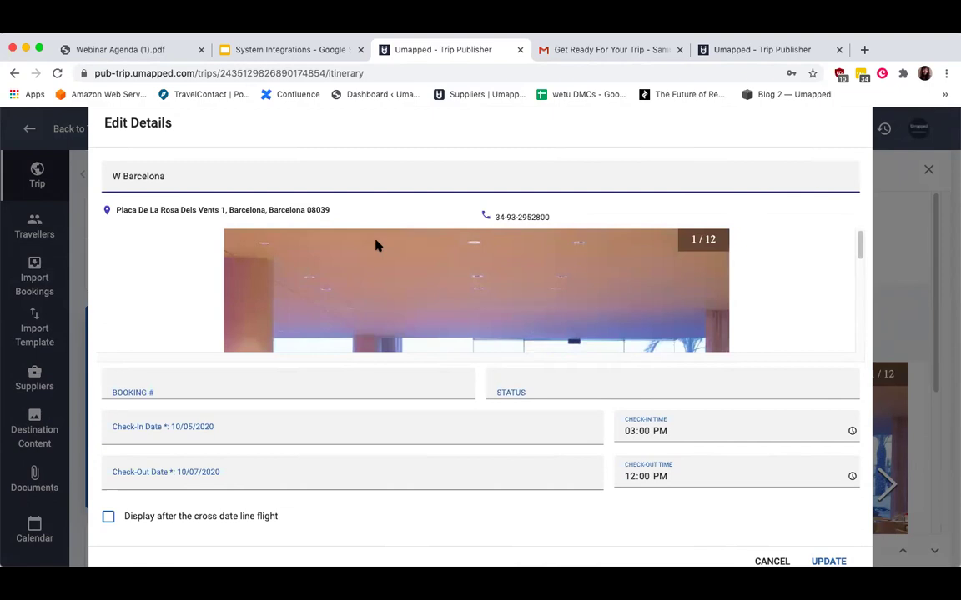
Preview Four Seasons Hotel Toronto as the stay's hotel and browse its photos.
left_click_drag(177, 170, 96, 178)
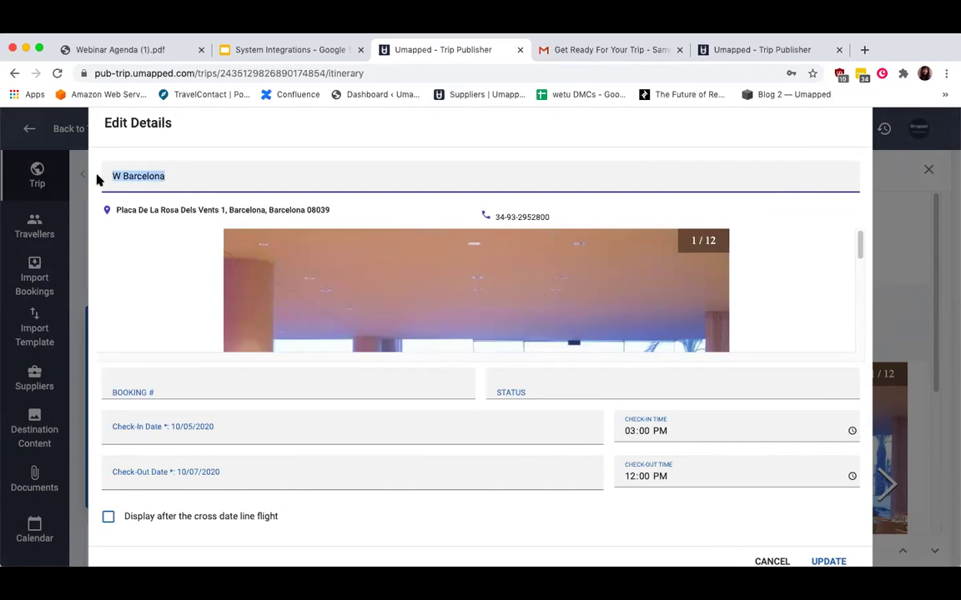
type("fu")
key("BackSpace")
type("our s")
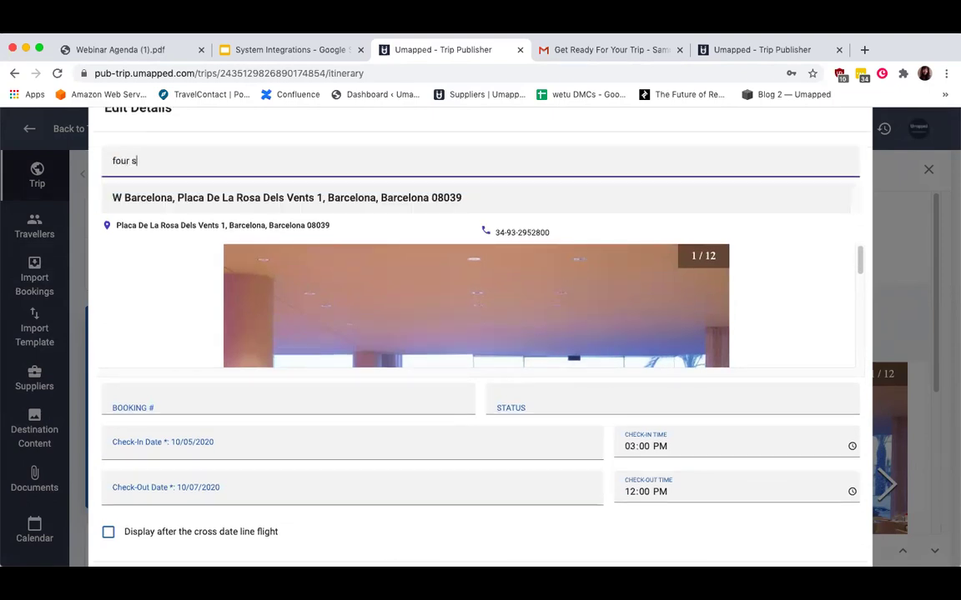
type("easons toronto")
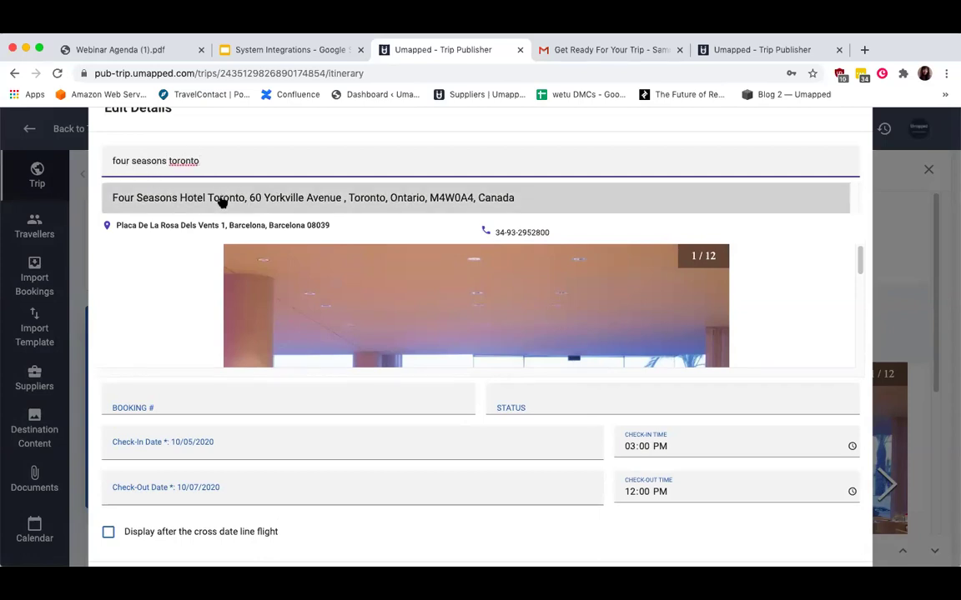
left_click(223, 203)
scroll(468, 300, "down", 3)
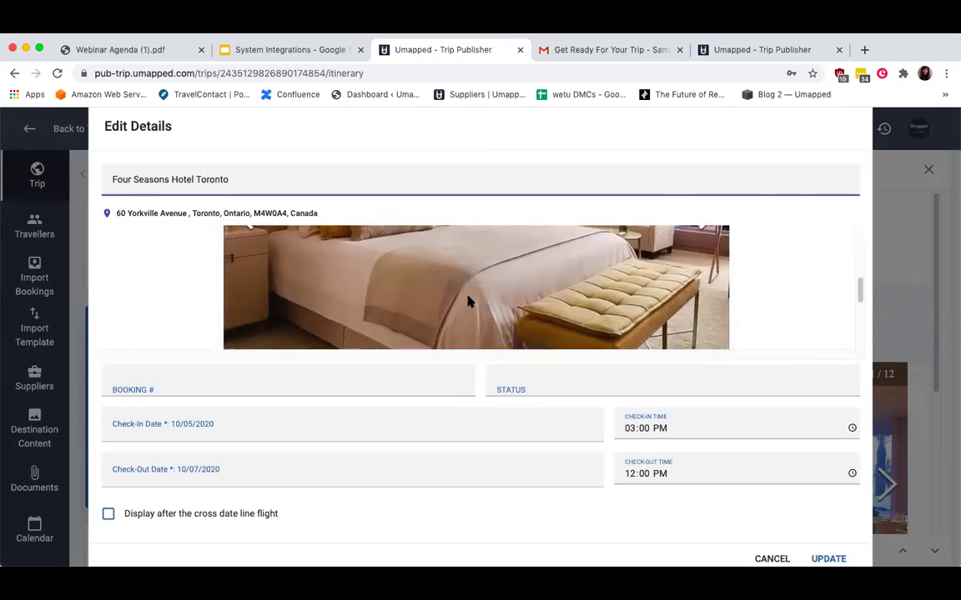
scroll(468, 300, "up", 3)
scroll(485, 298, "down", 2)
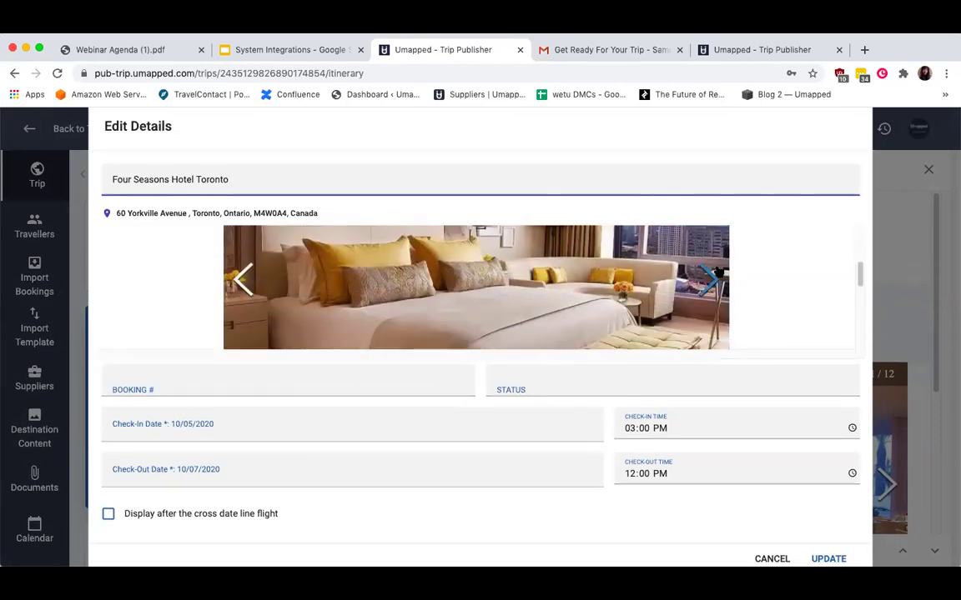
left_click(709, 278)
left_click(708, 279)
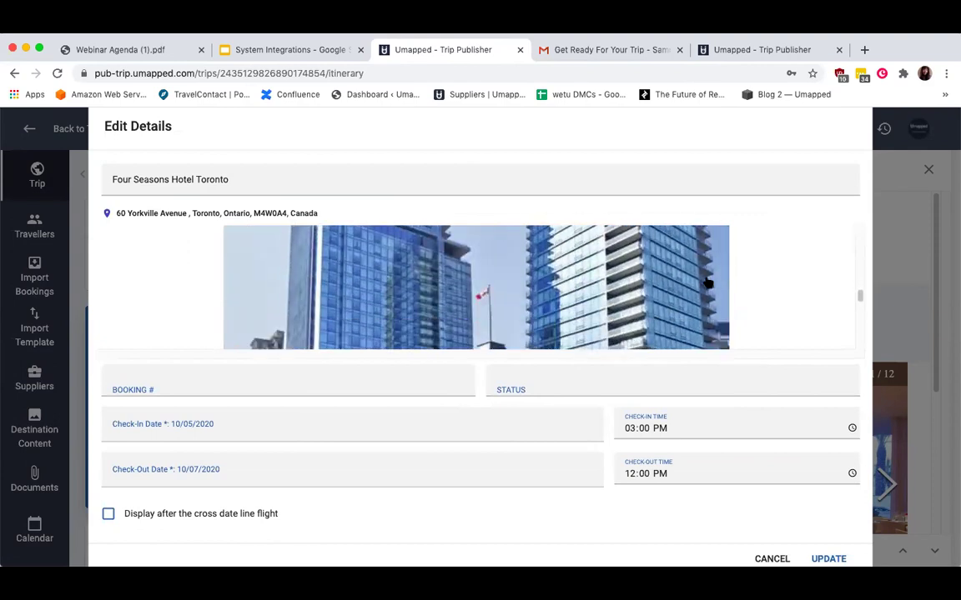
scroll(710, 317, "up", 1)
left_click(710, 339)
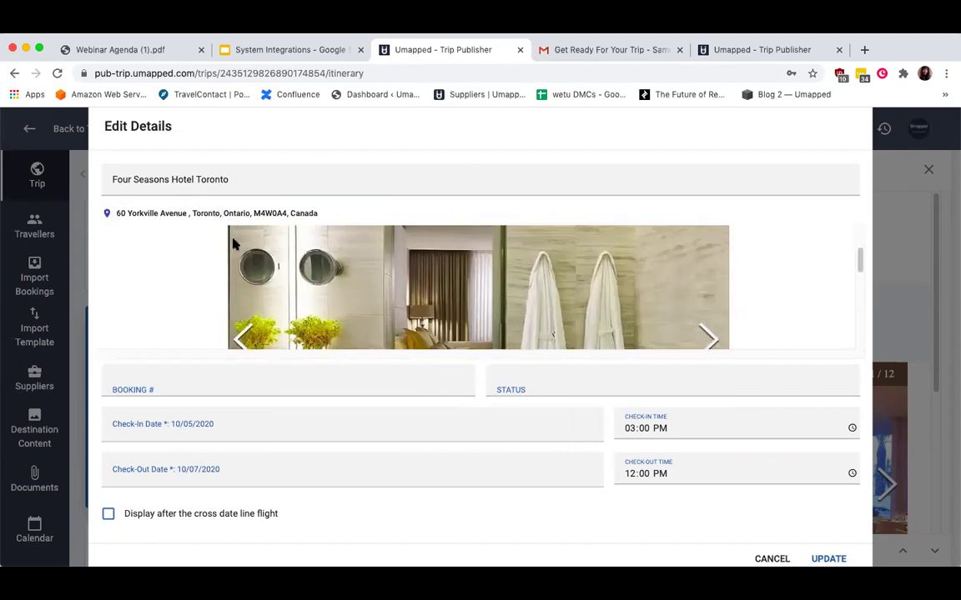
Switch the hotel back to W Barcelona and save the Oct 5–7 booking.
left_click_drag(228, 181, 56, 185)
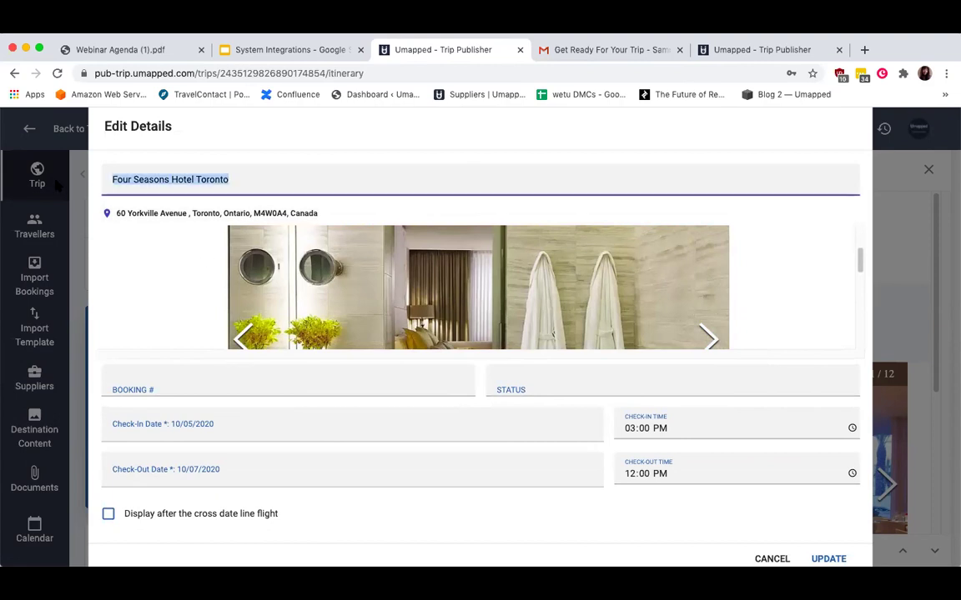
type("w barcelona")
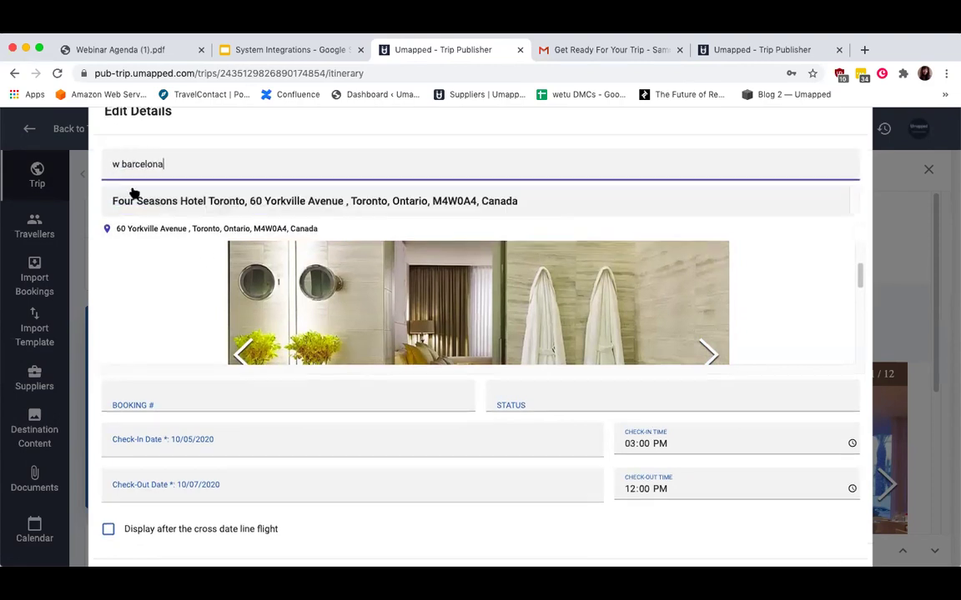
left_click(203, 202)
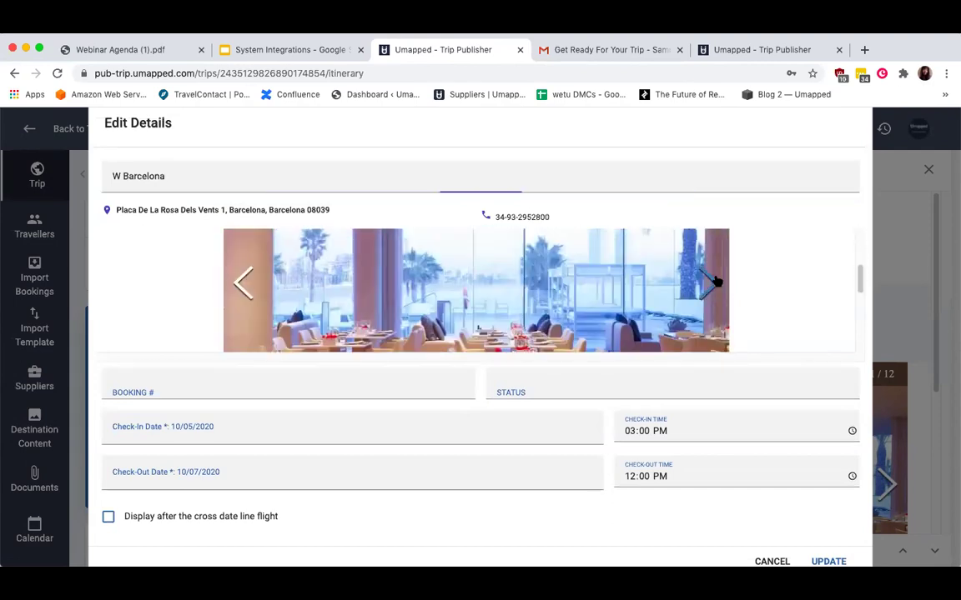
left_click(715, 281)
left_click(715, 281)
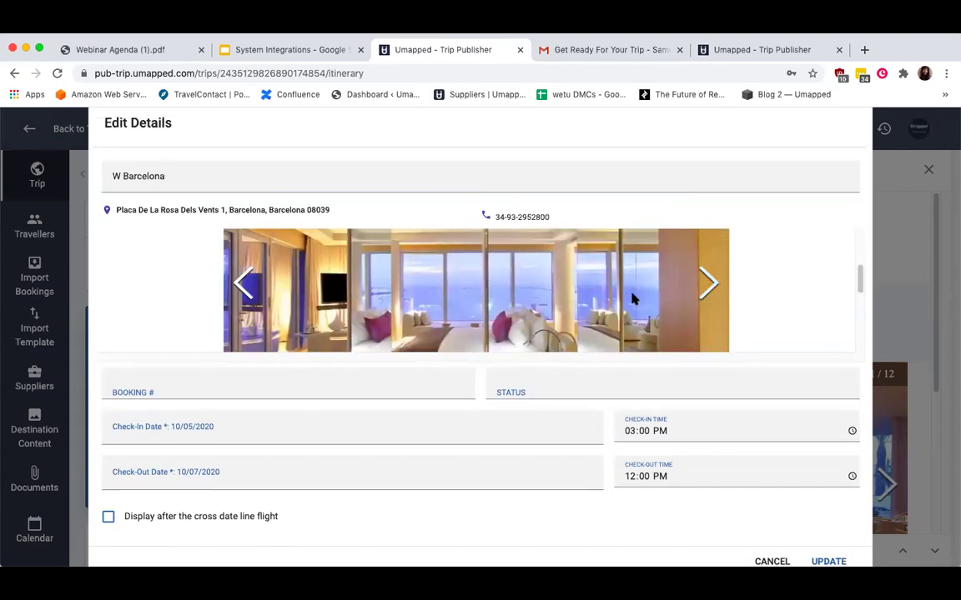
scroll(637, 298, "down", 3)
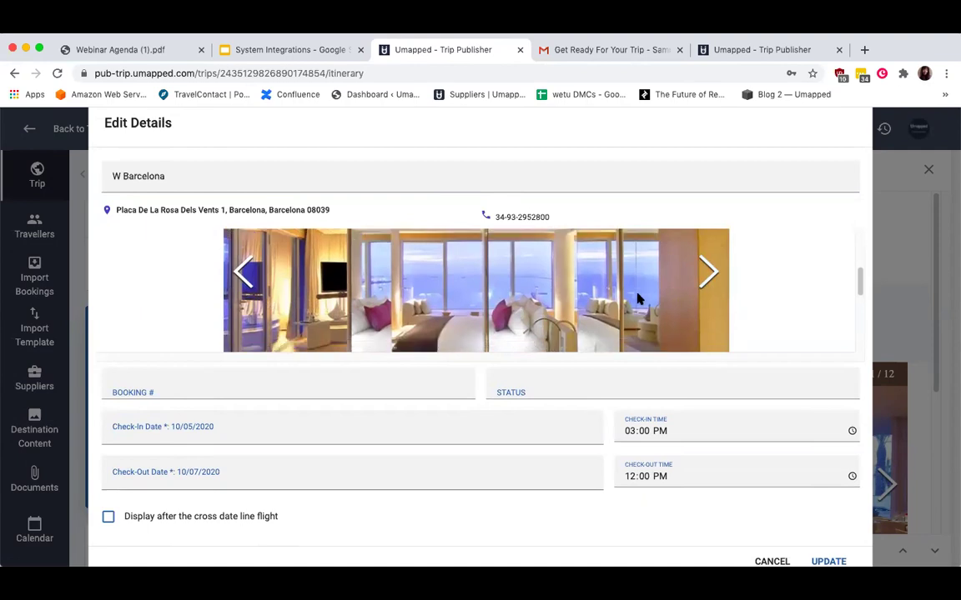
scroll(637, 297, "up", 4)
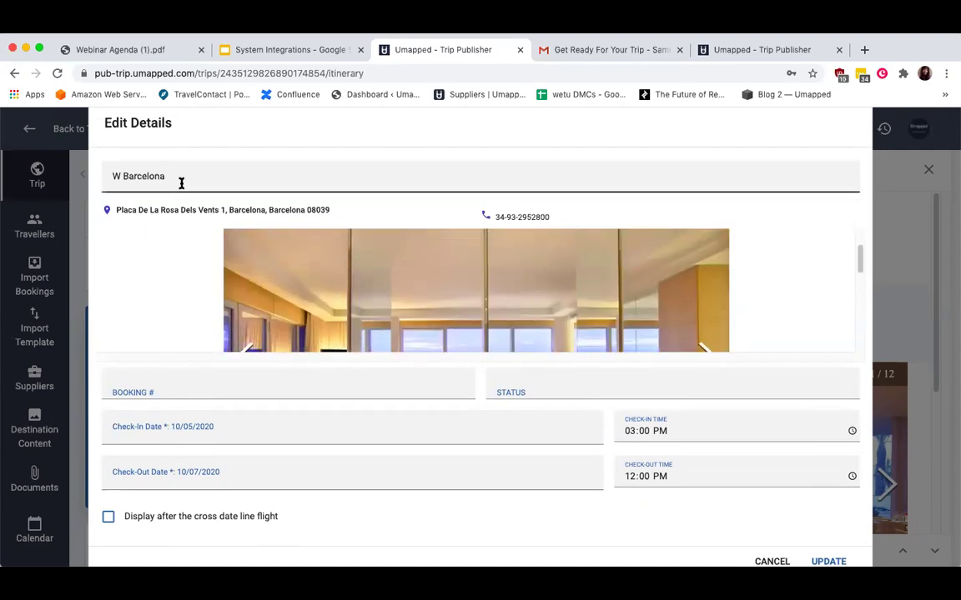
left_click(188, 167)
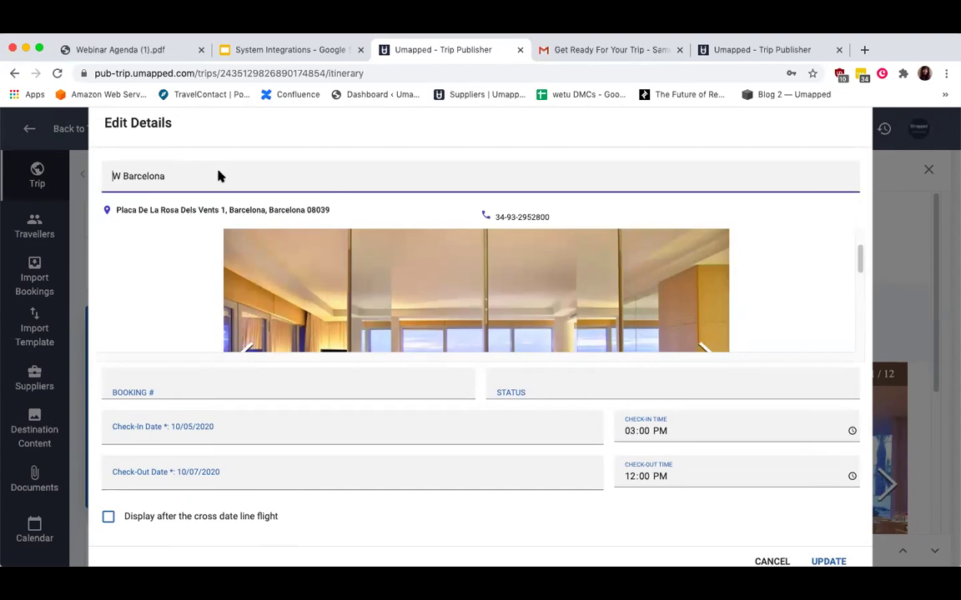
left_click(847, 564)
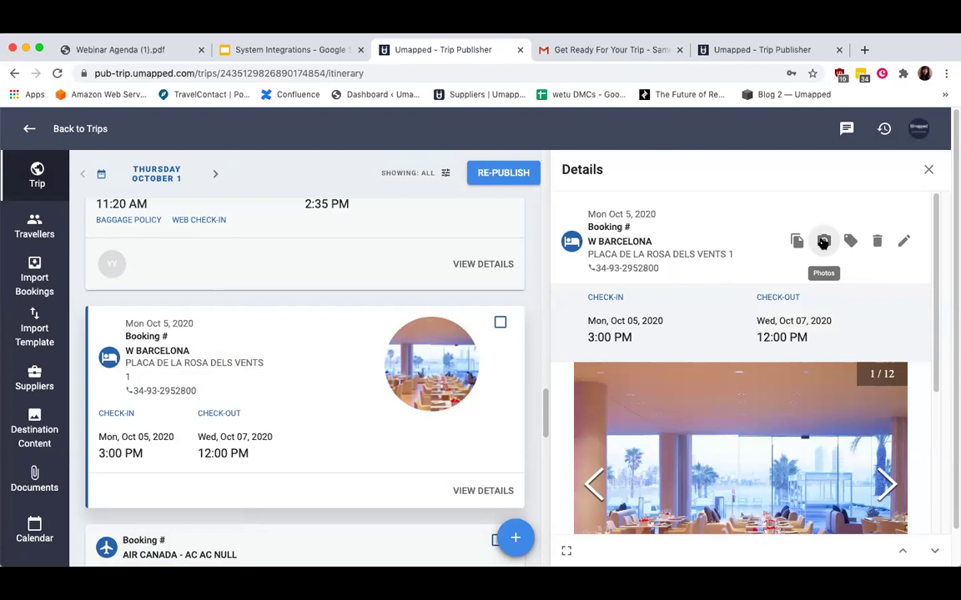
Close the booking details panel and show the add-item menu, Accommodation through Transportation.
left_click(929, 170)
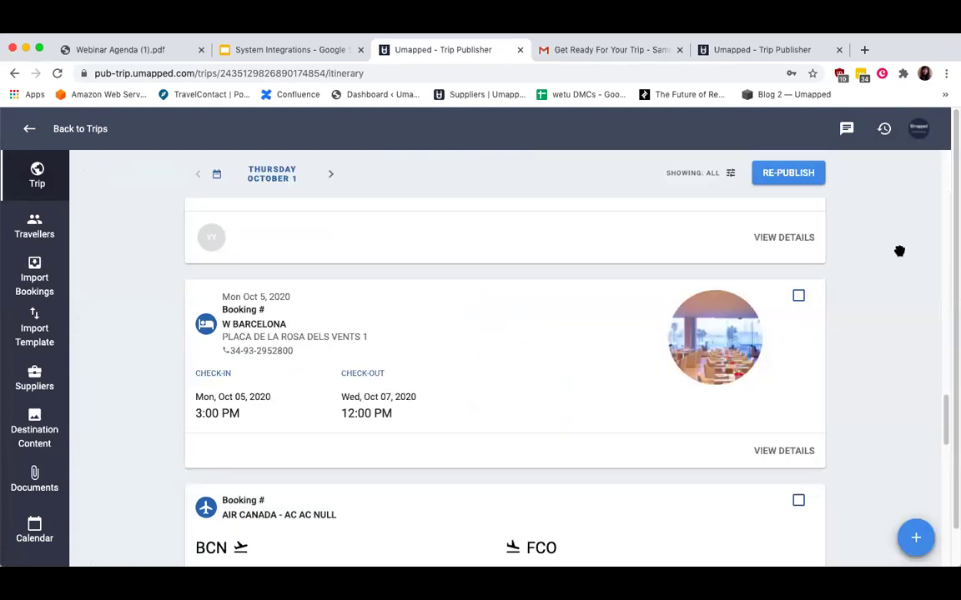
left_click(914, 536)
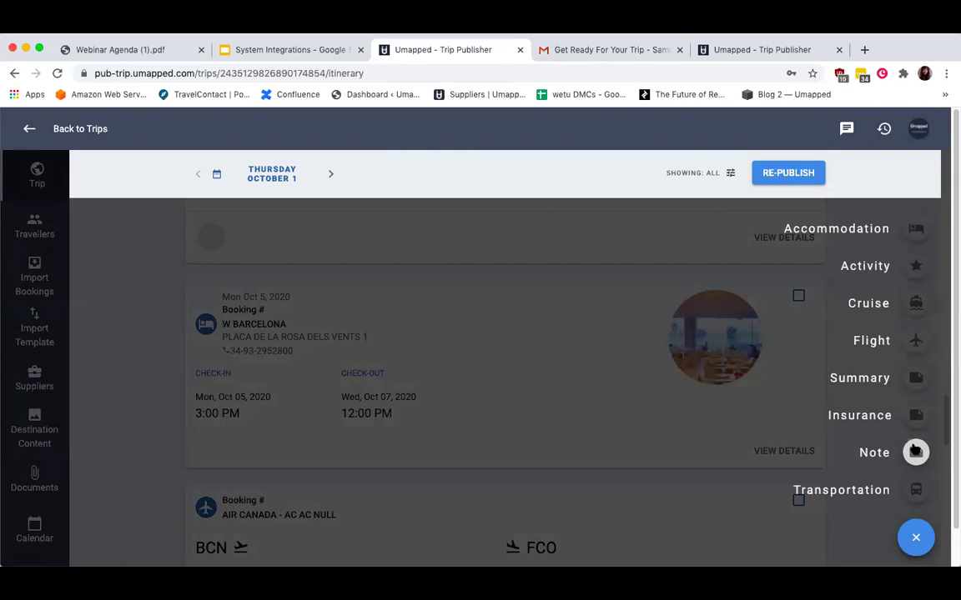
Start a new Note titled 'Before You Go Checklist' using the title suggestion.
left_click(914, 453)
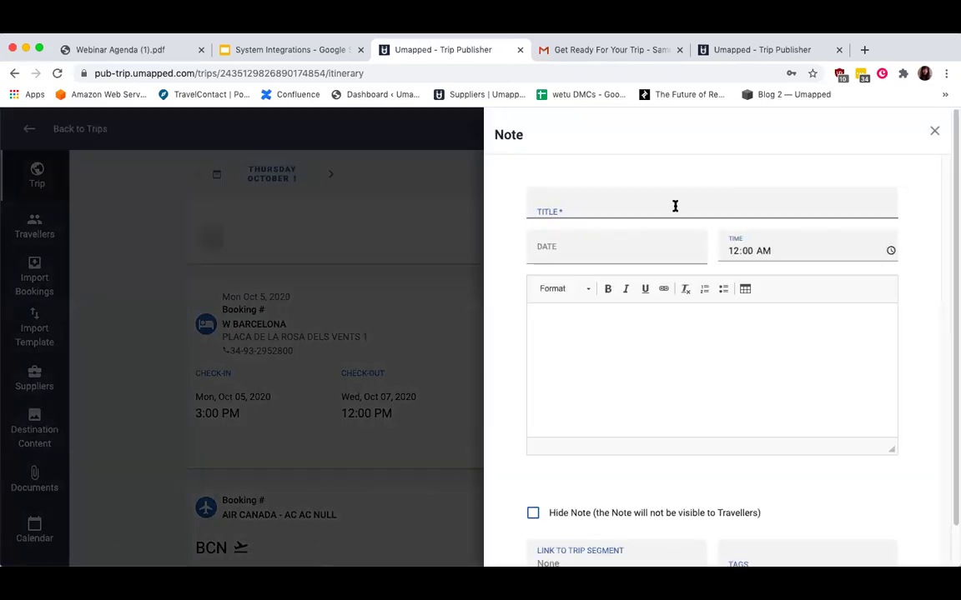
left_click(673, 206)
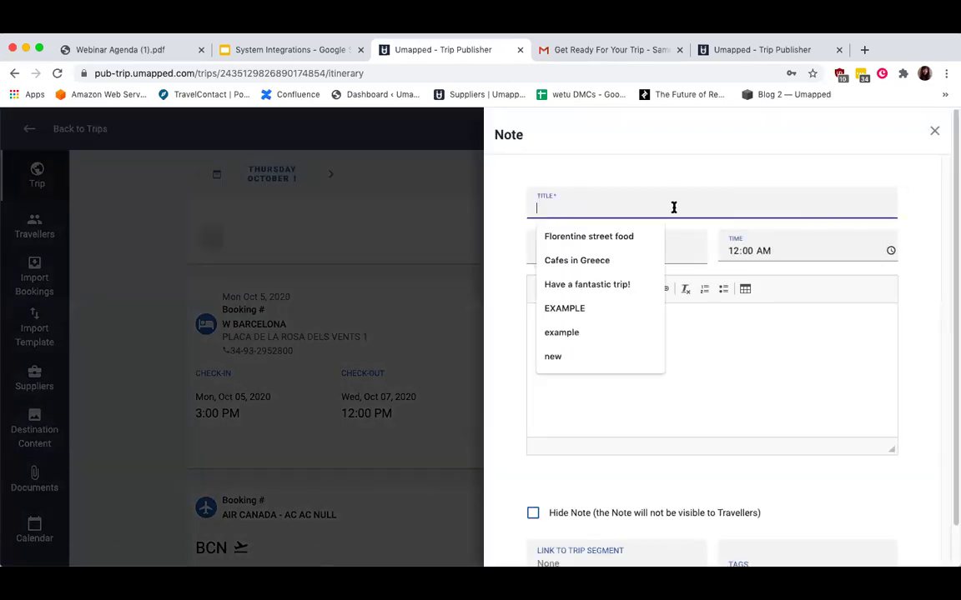
type("Before you")
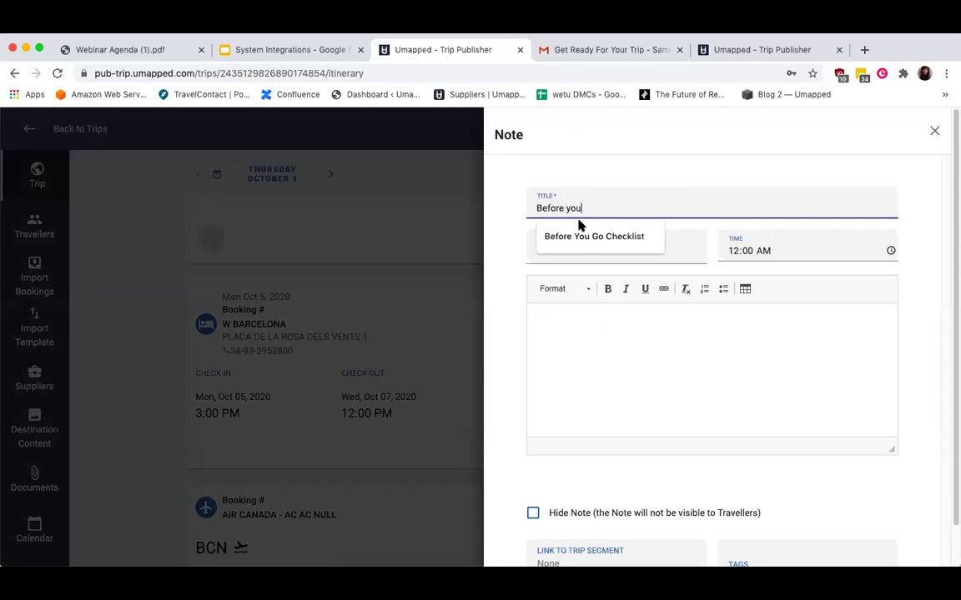
left_click(583, 233)
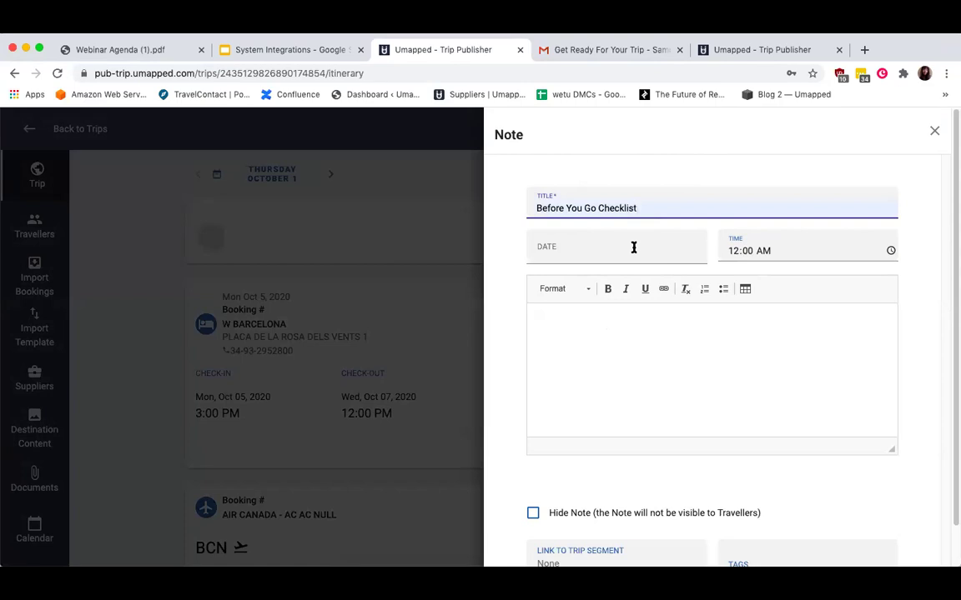
Write 'Here are some pre-trip reminders:' as the note body and add the note to the trip.
left_click(622, 351)
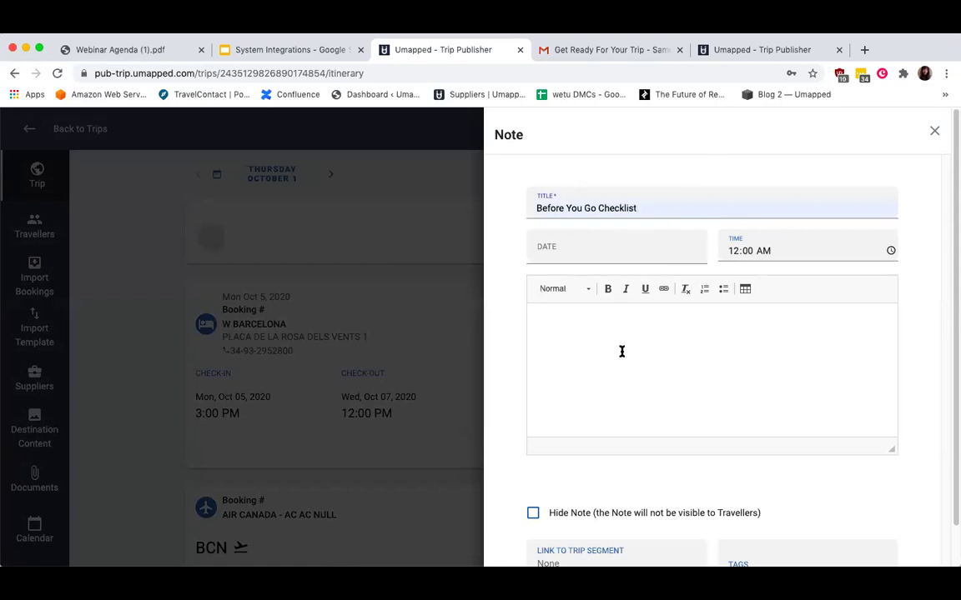
type("Here are some pre-trip reminders:")
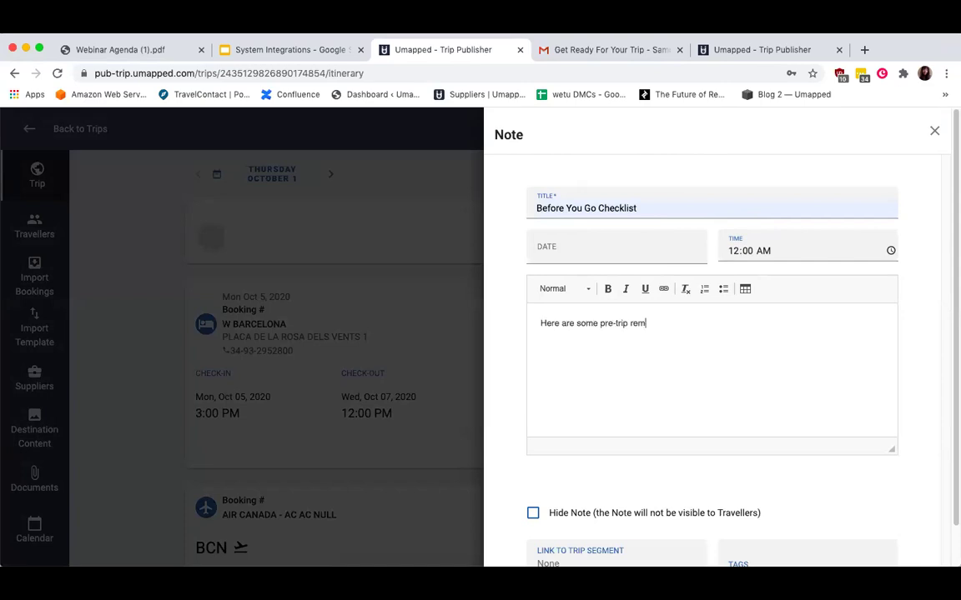
scroll(692, 342, "down", 1)
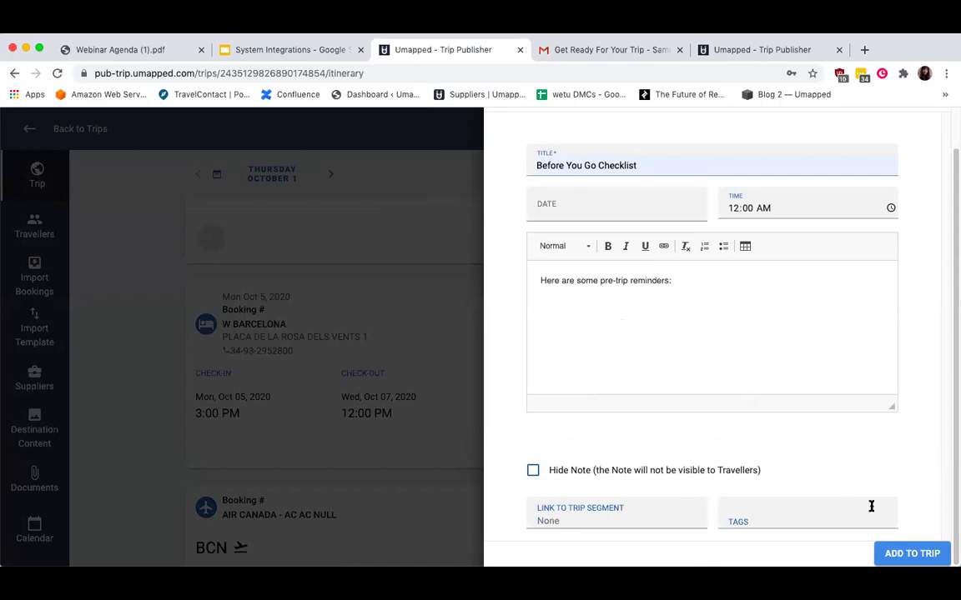
left_click(904, 552)
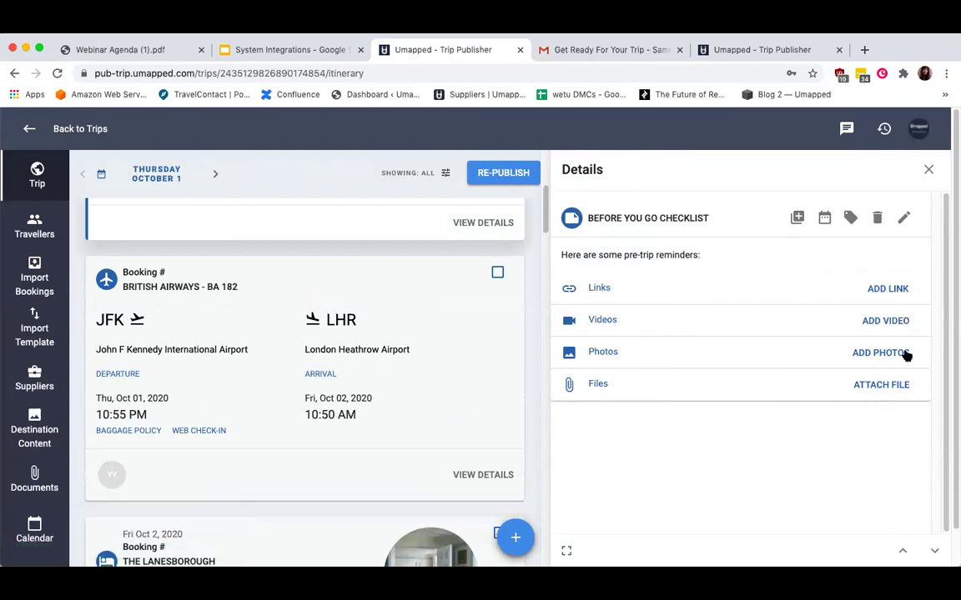
Cancel the link, photo and file dialogs without adding anything, then close the checklist details.
left_click(884, 289)
left_click(648, 401)
left_click(891, 356)
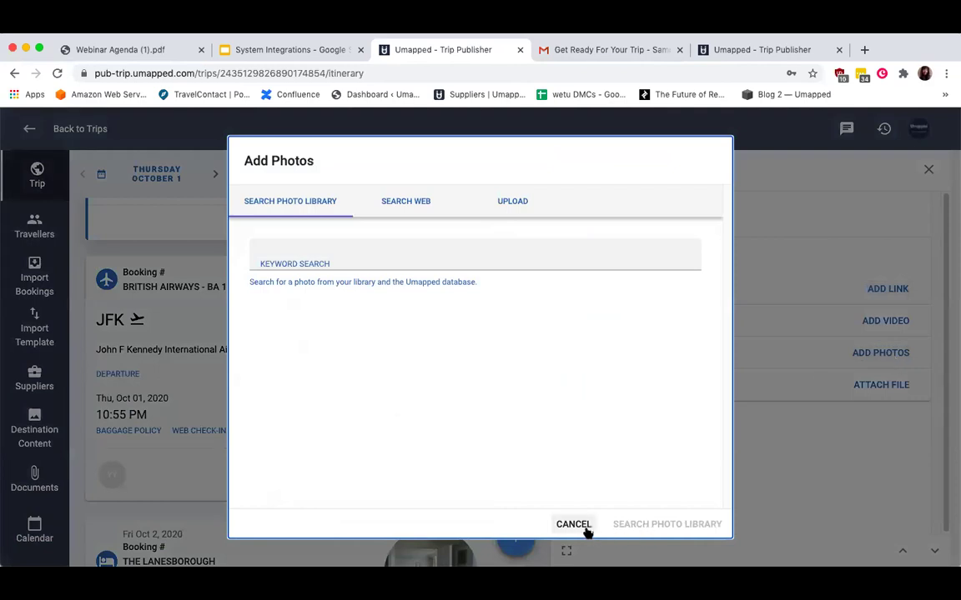
left_click(585, 524)
left_click(870, 387)
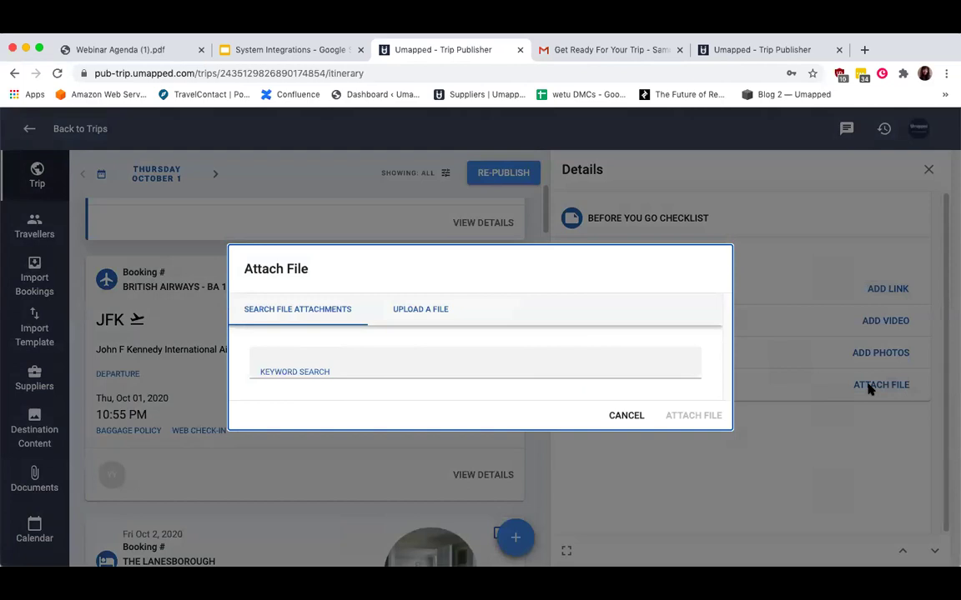
left_click(627, 415)
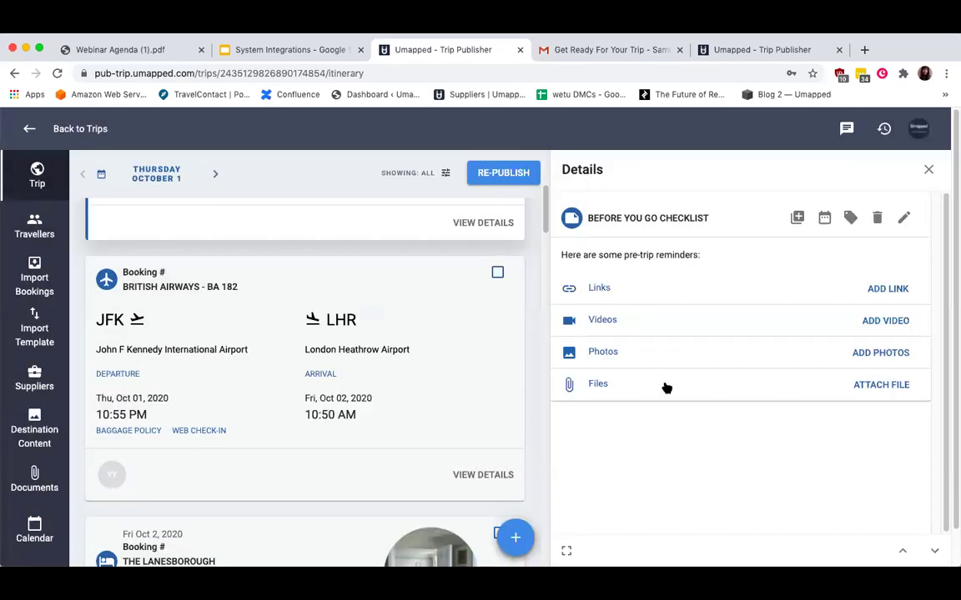
left_click(928, 169)
scroll(534, 263, "up", 5)
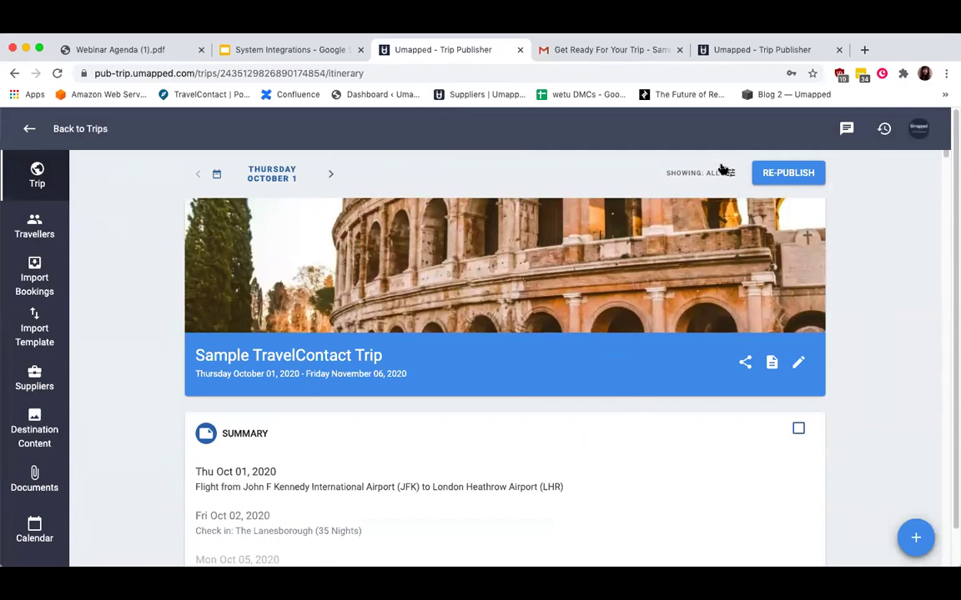
left_click(764, 179)
left_click(797, 175)
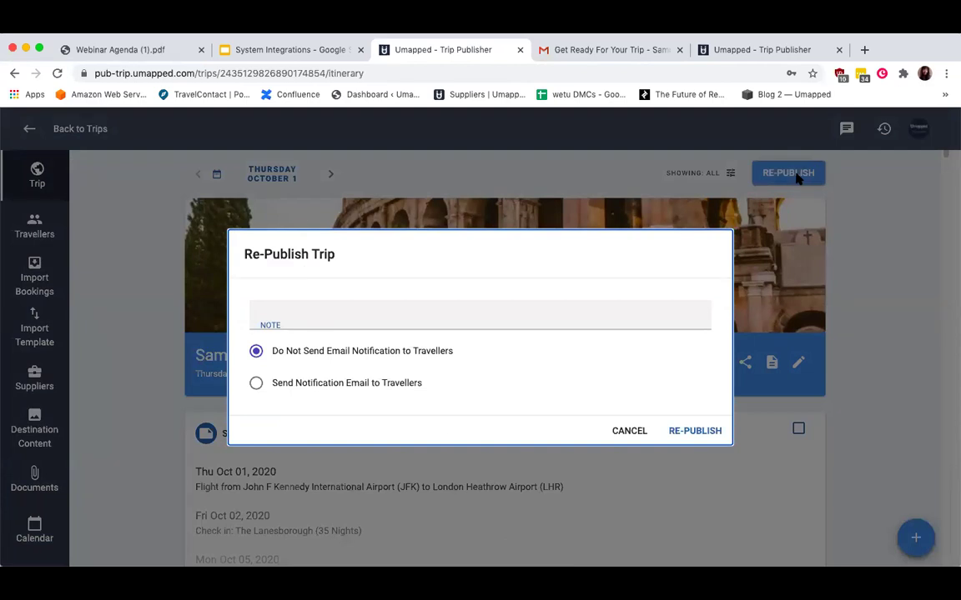
left_click(627, 431)
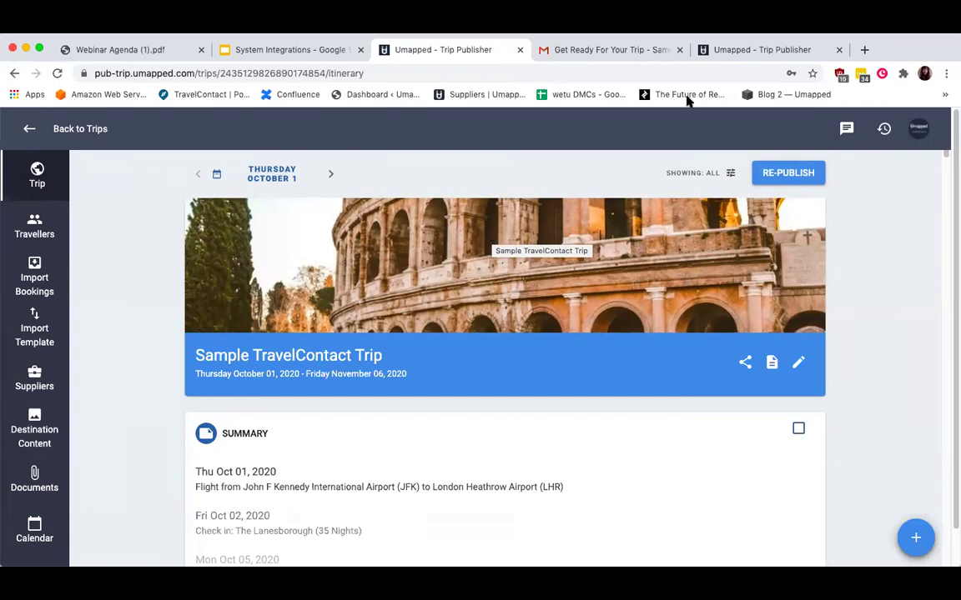
left_click(776, 175)
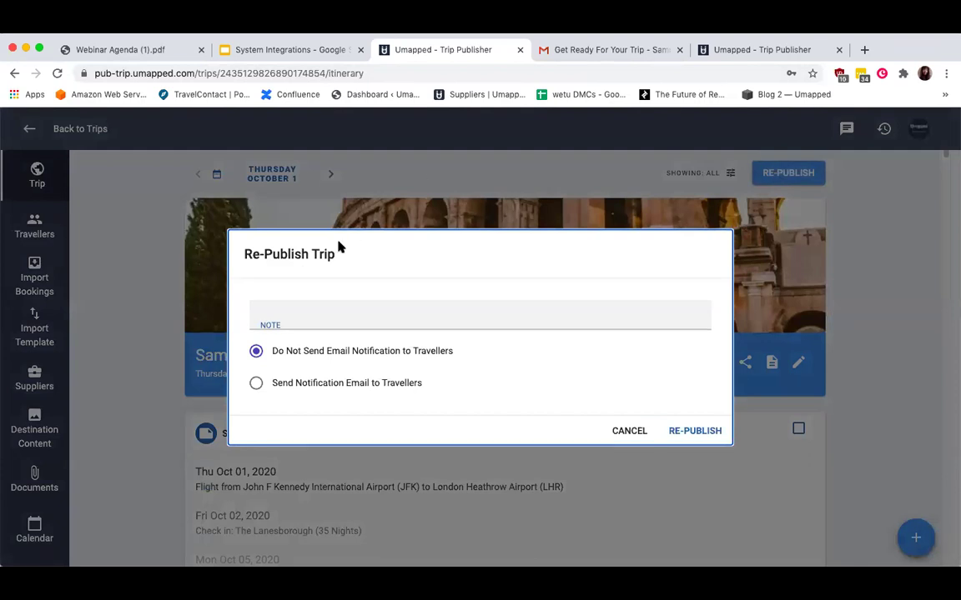
left_click(627, 430)
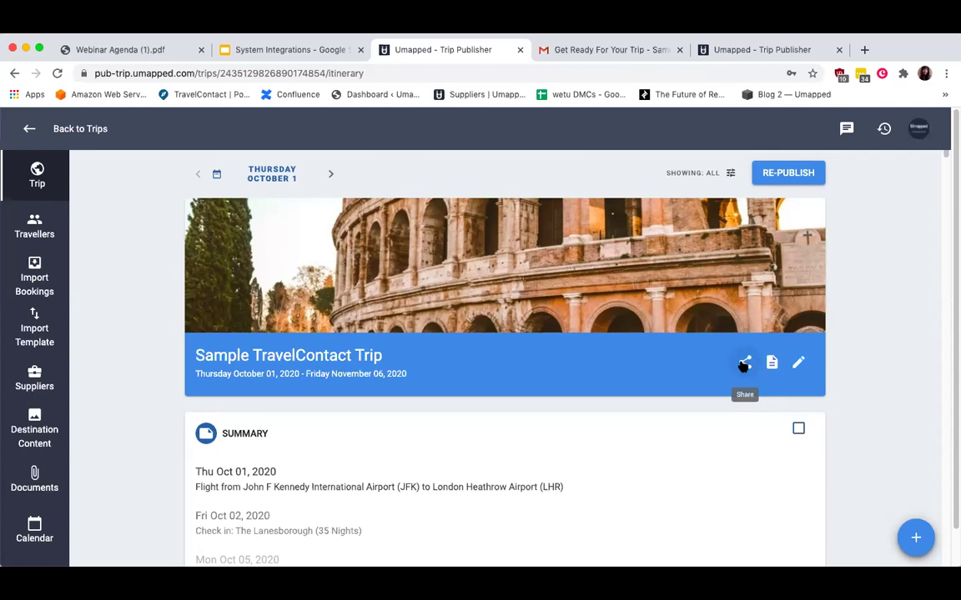
Look over the Share options, Documents and Travellers pages, then go to Share > Travellers.
left_click(743, 364)
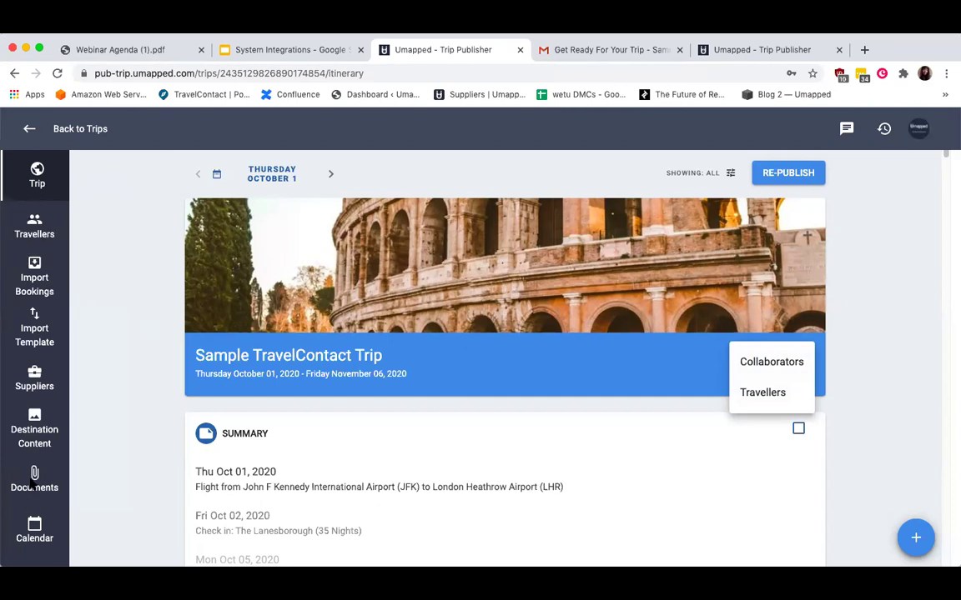
left_click(32, 482)
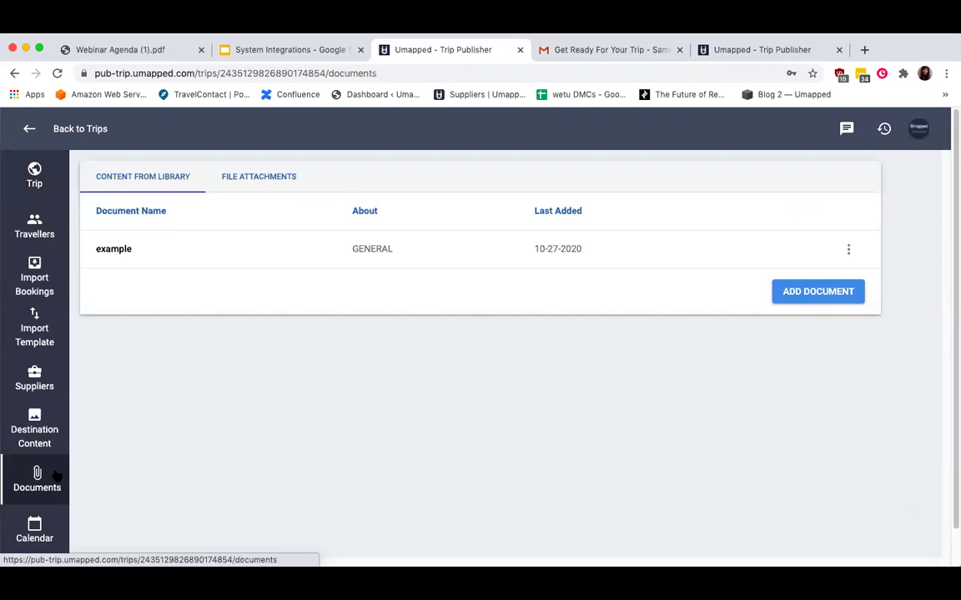
left_click(29, 237)
left_click(34, 175)
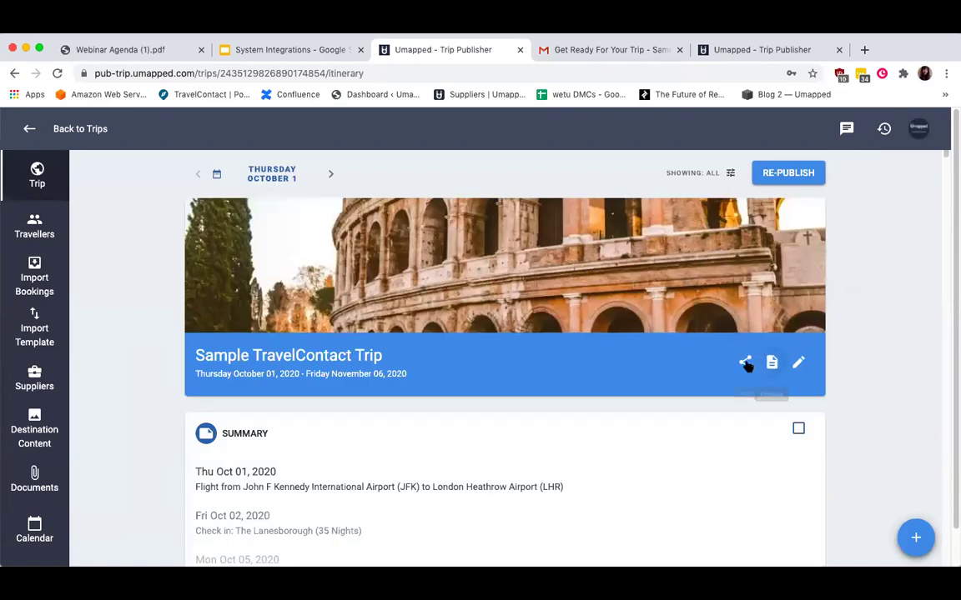
left_click(744, 362)
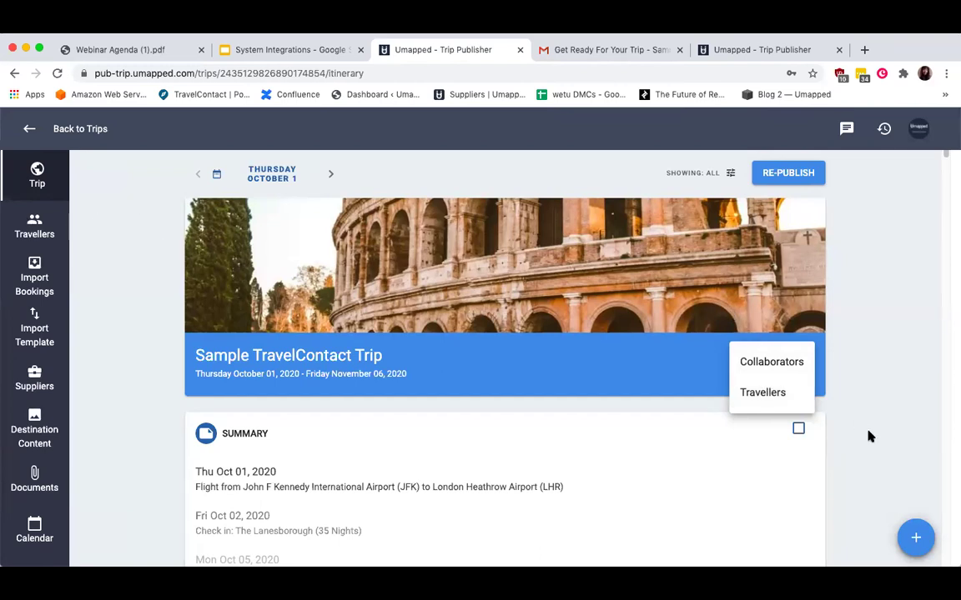
left_click(780, 401)
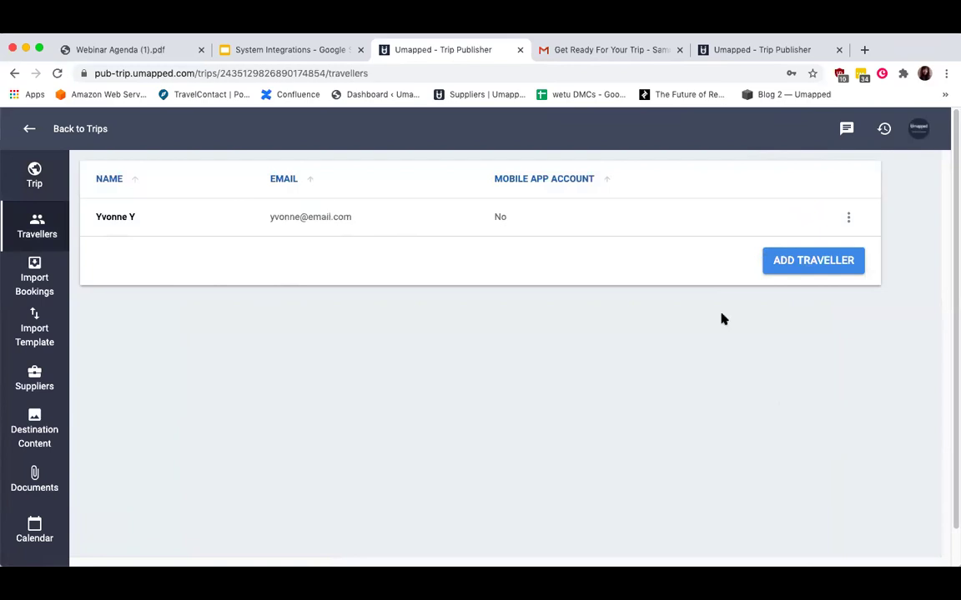
Preview the Trip Email sent to the existing traveller.
left_click(846, 216)
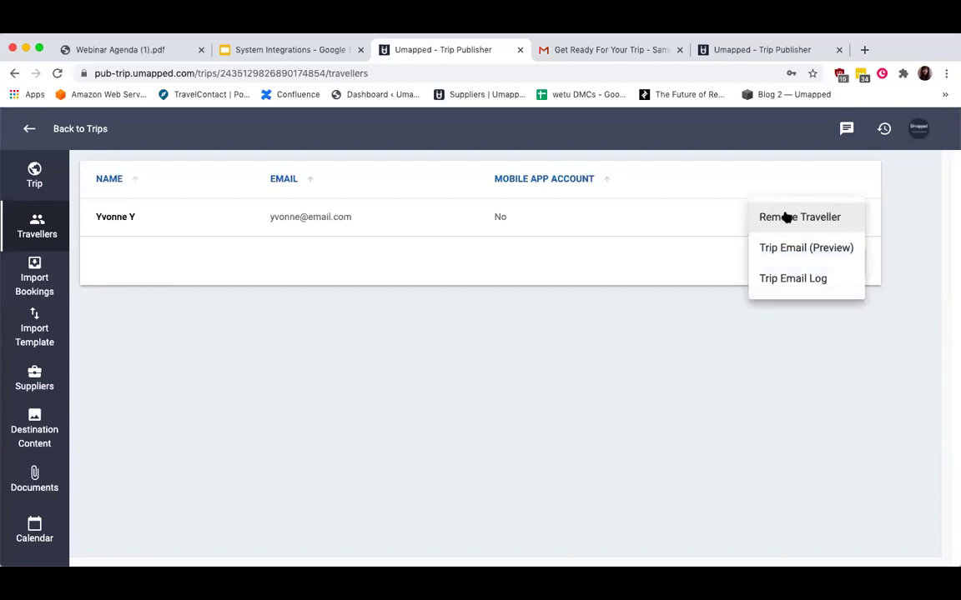
left_click(806, 257)
scroll(608, 408, "down", 5)
left_click(774, 429)
Check the traveller's Trip Email Log, showing web view accessed 0 Times, then start Add Traveller.
left_click(848, 217)
left_click(810, 284)
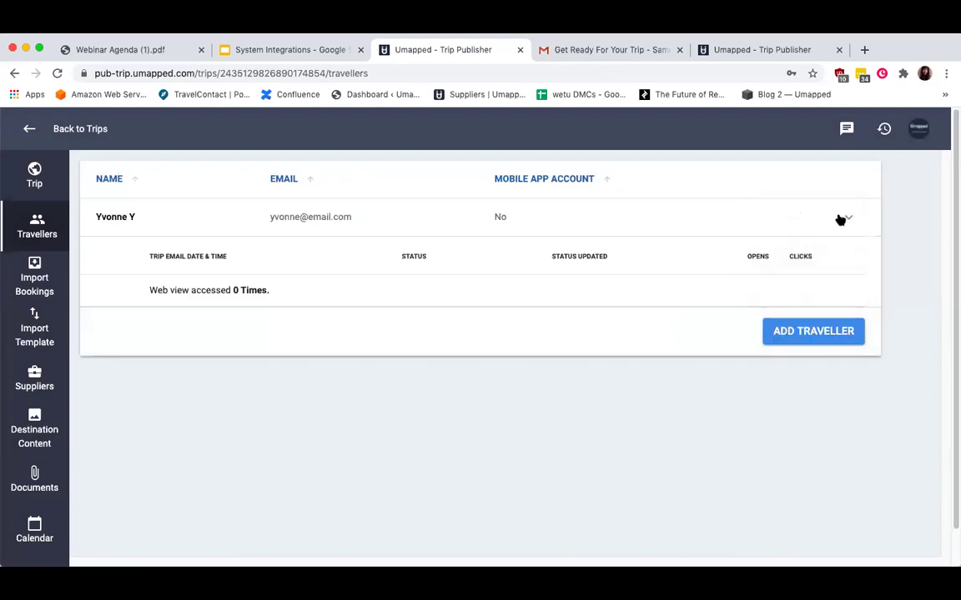
left_click(848, 216)
left_click(848, 218)
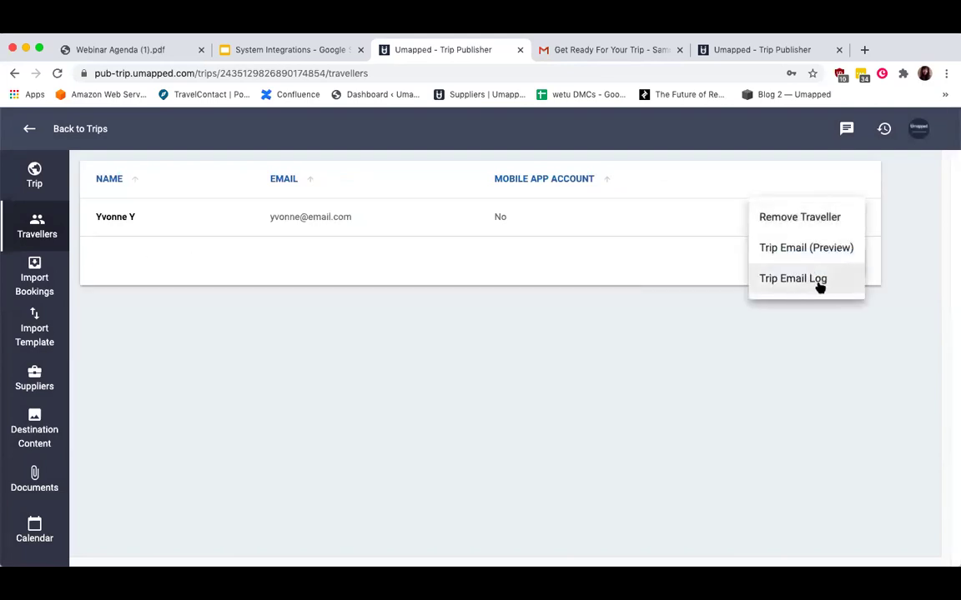
left_click(817, 284)
left_click_drag(193, 291, 307, 295)
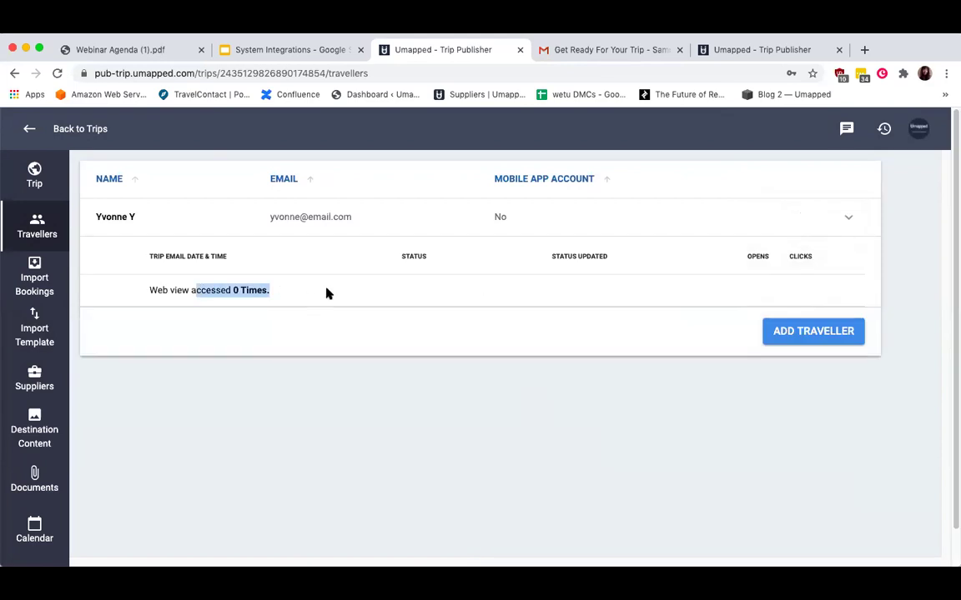
left_click(847, 219)
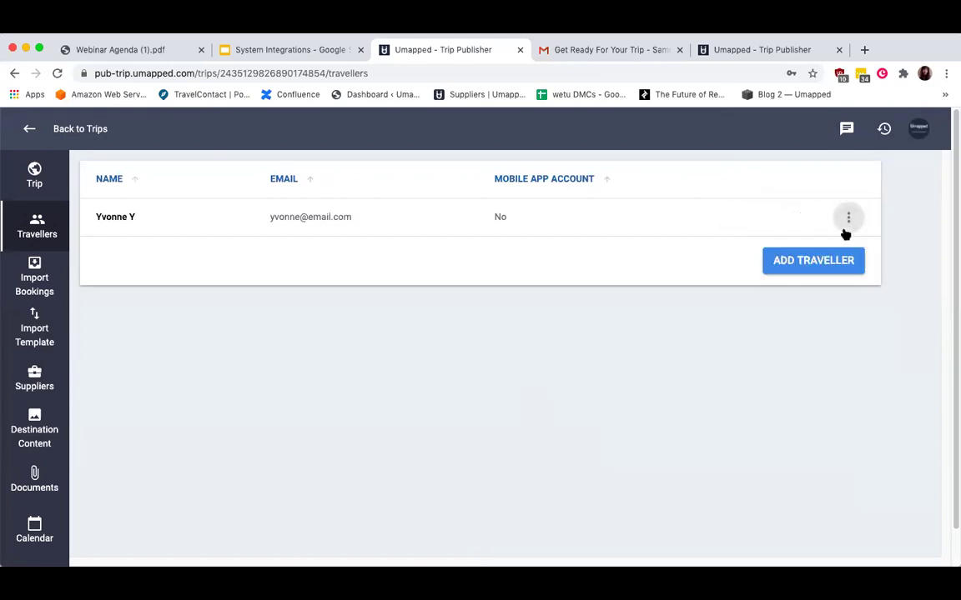
left_click(818, 266)
Enter the new traveller's e-mail and names, add them, and return to the trip itinerary.
left_click(650, 200)
type("sop")
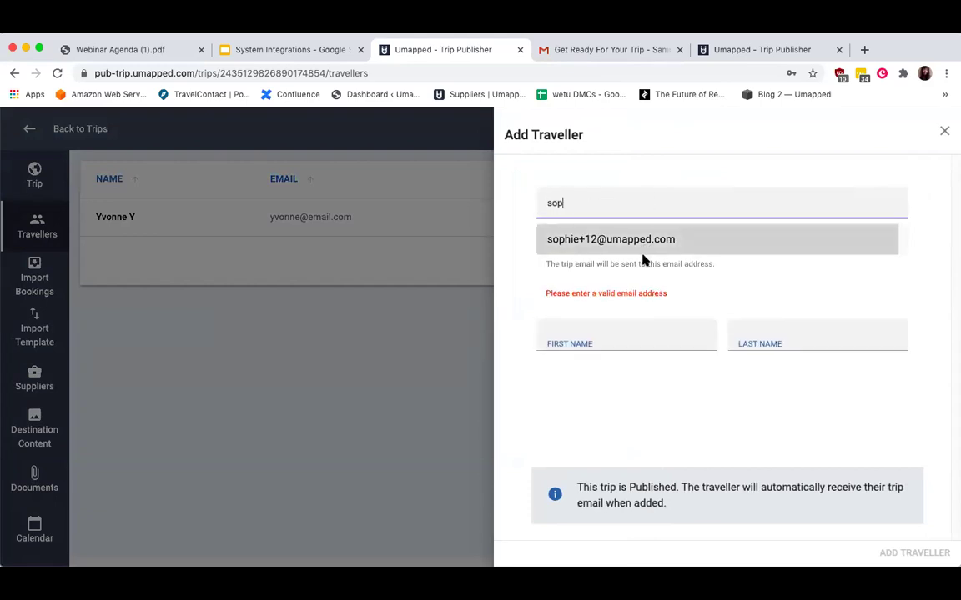
left_click(643, 242)
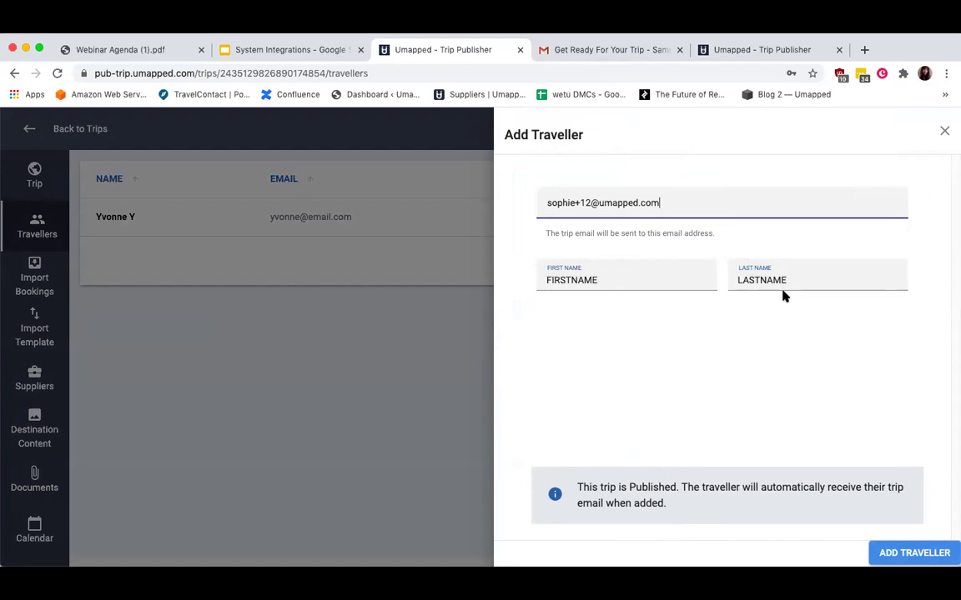
left_click(926, 555)
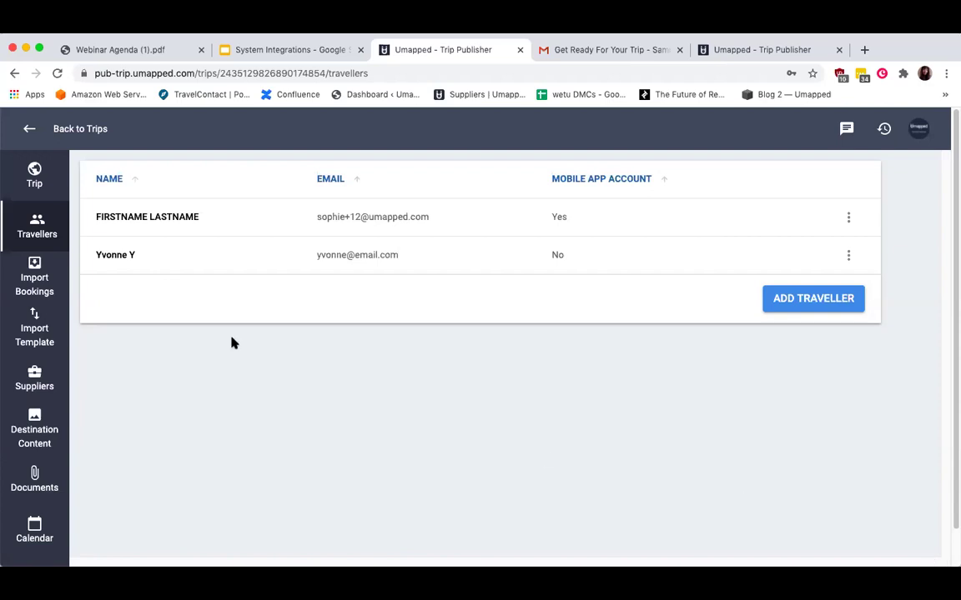
left_click(34, 175)
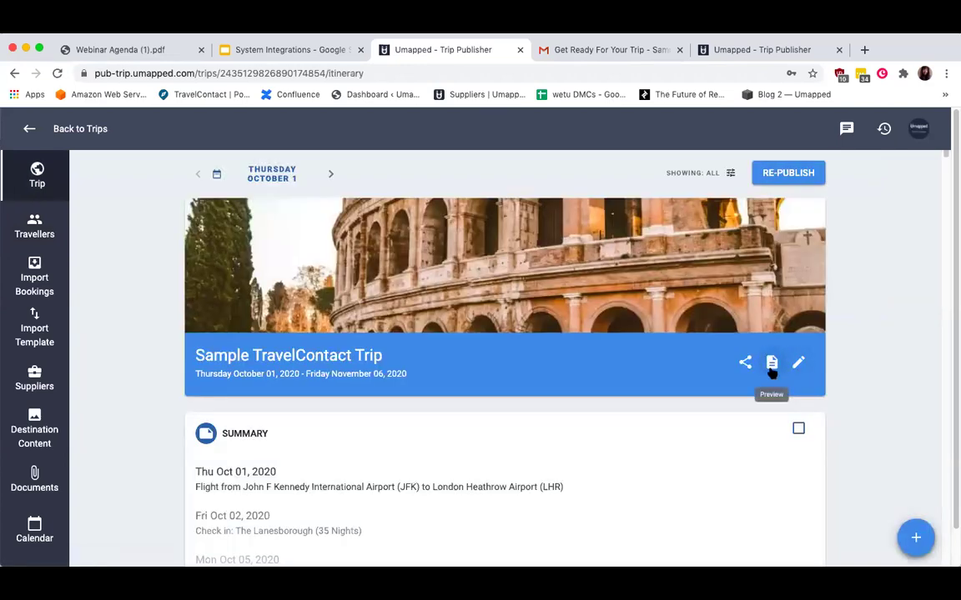
Check the PDF/Web View preview choices, then open the Trip Details editor.
left_click(771, 367)
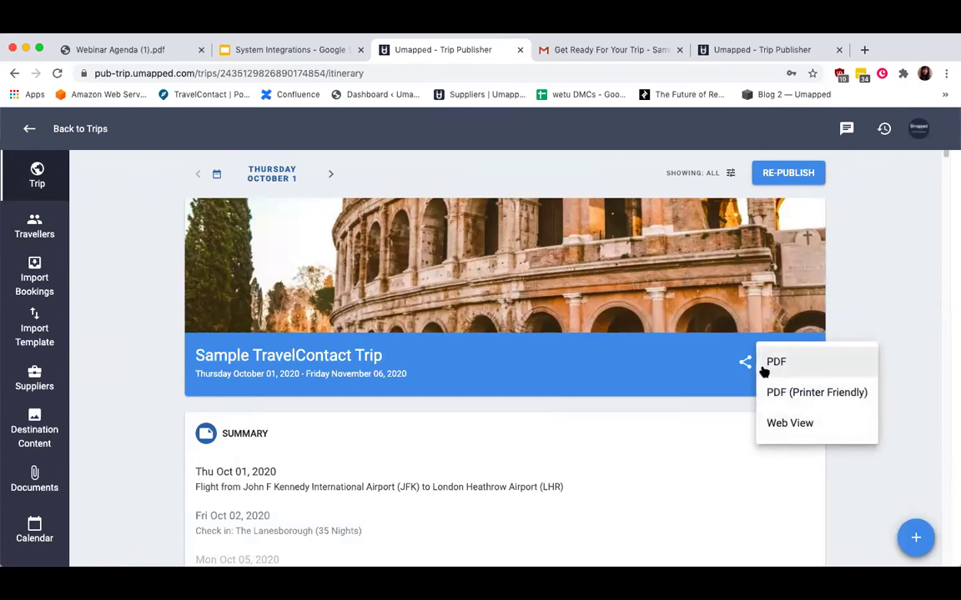
left_click(895, 272)
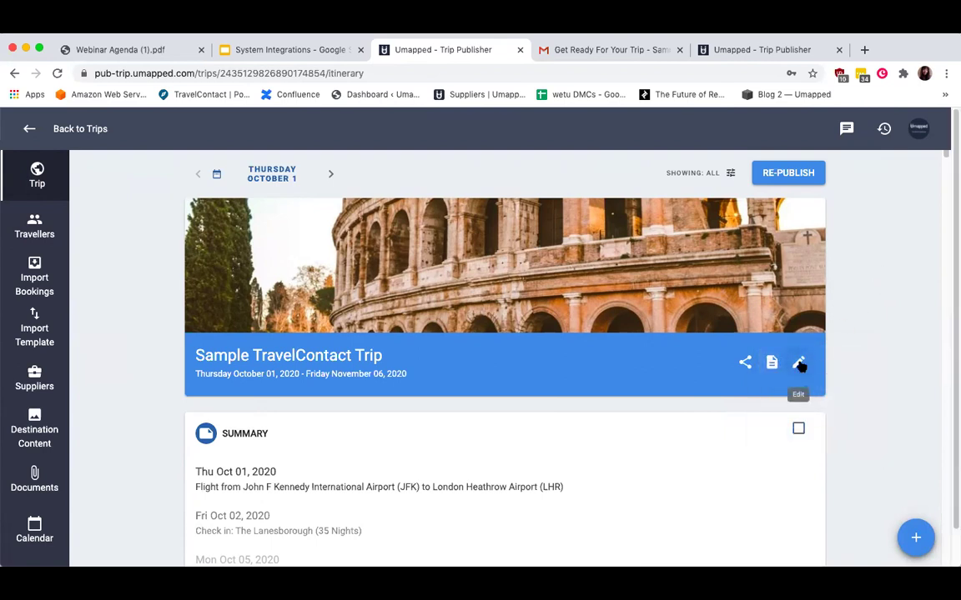
left_click(799, 365)
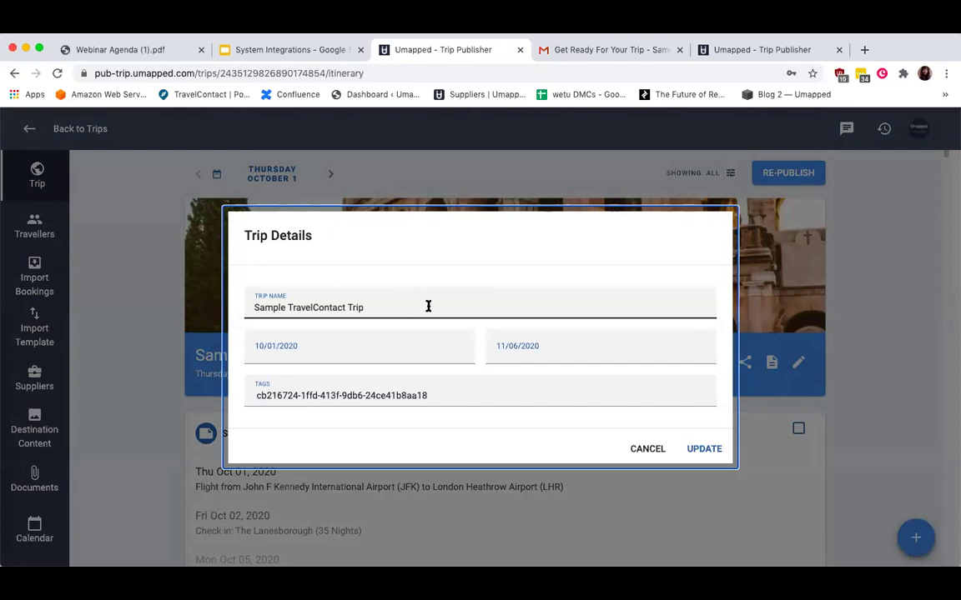
Append ', Rome, London' to the trip's tags and update the trip details.
left_click(279, 349)
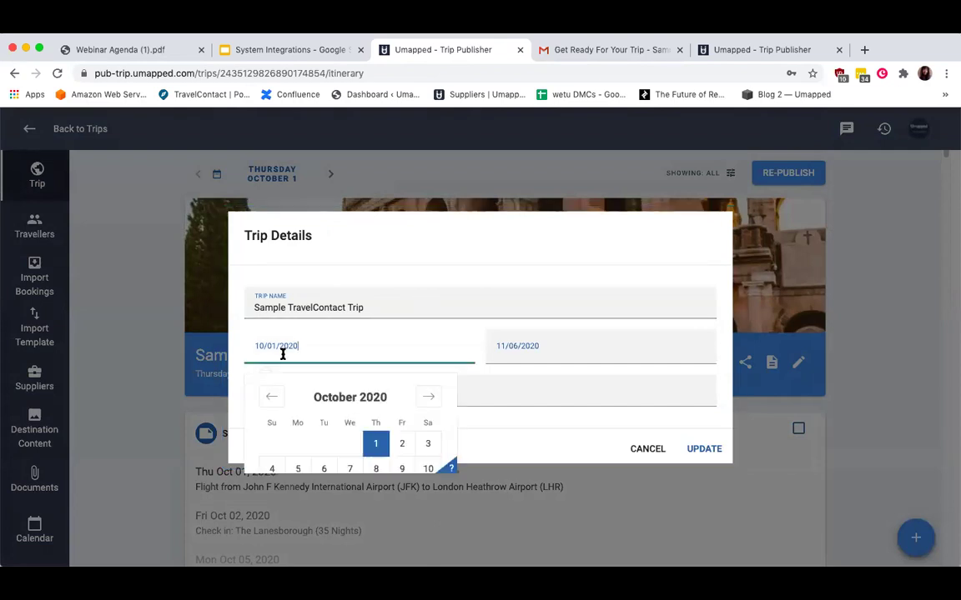
left_click(534, 346)
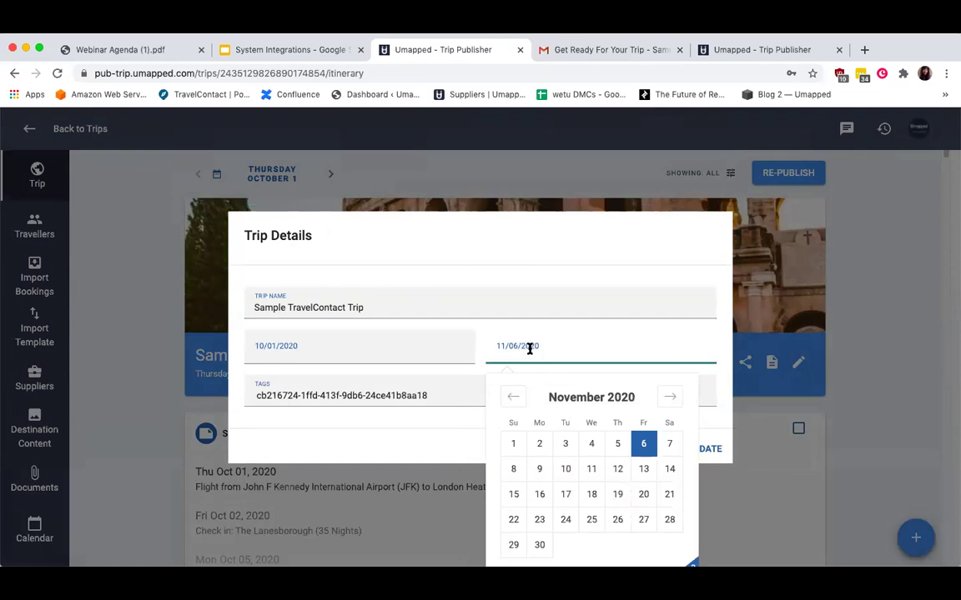
left_click(439, 392)
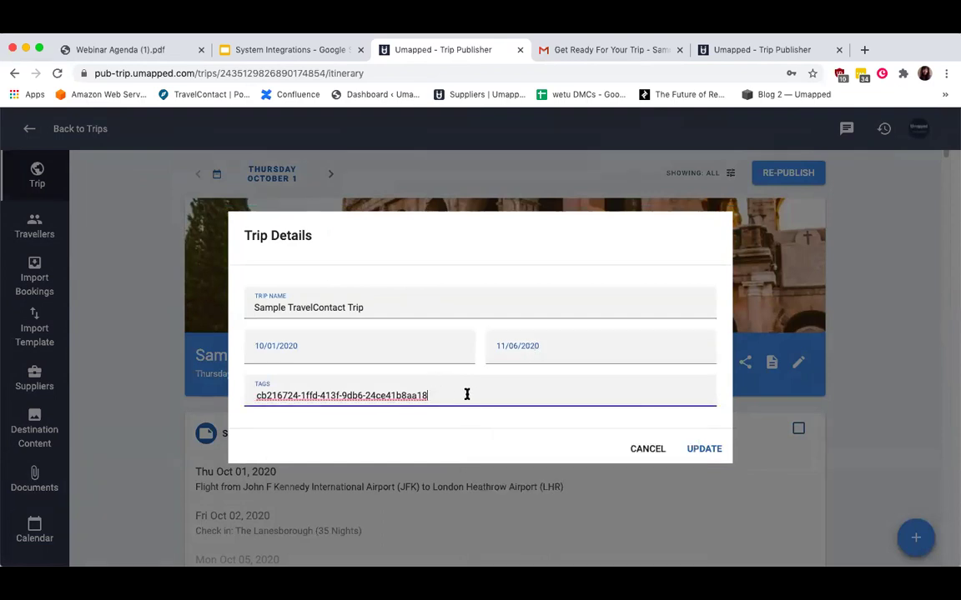
left_click_drag(465, 391, 253, 392)
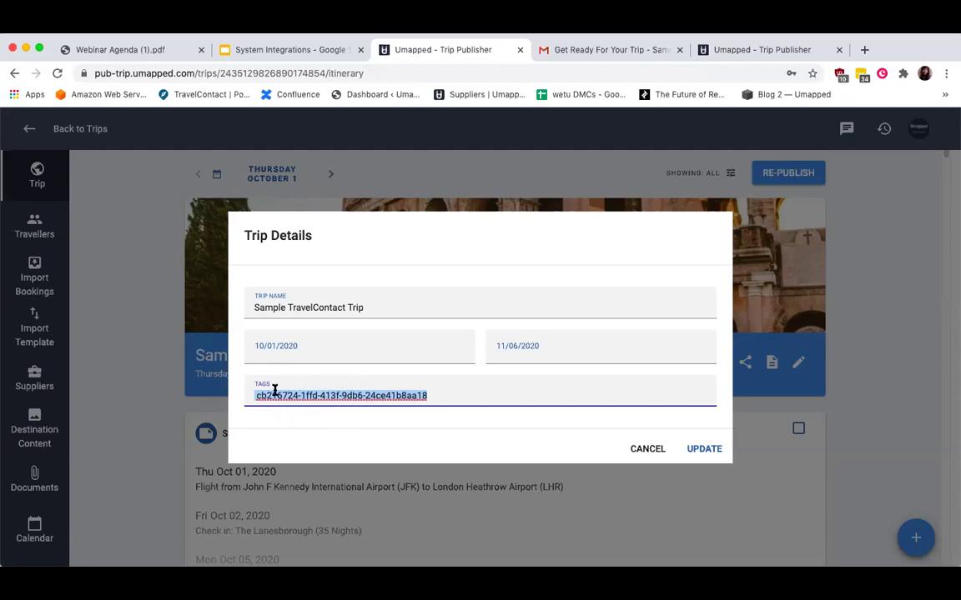
left_click(450, 390)
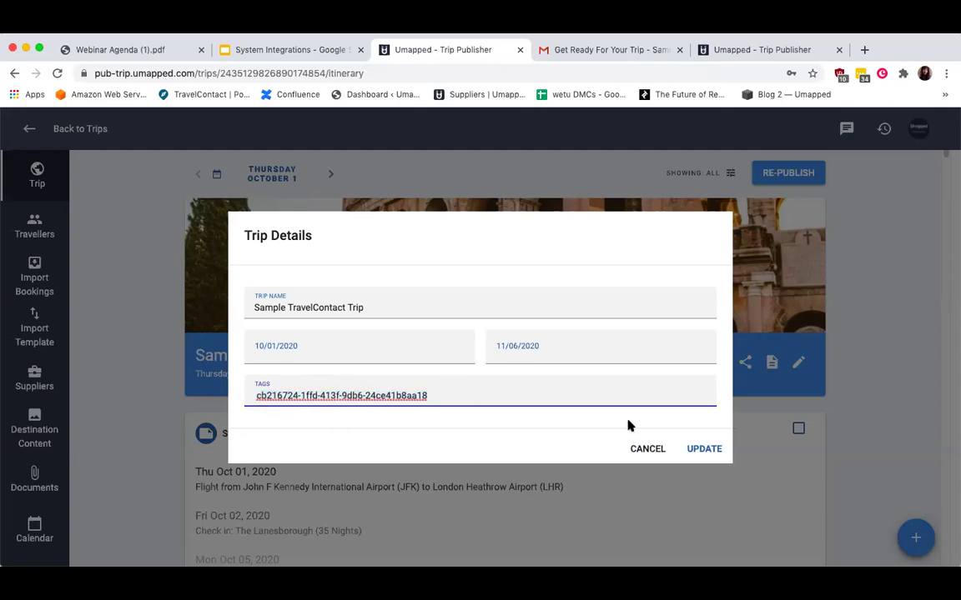
type(", Rome, London")
left_click(716, 454)
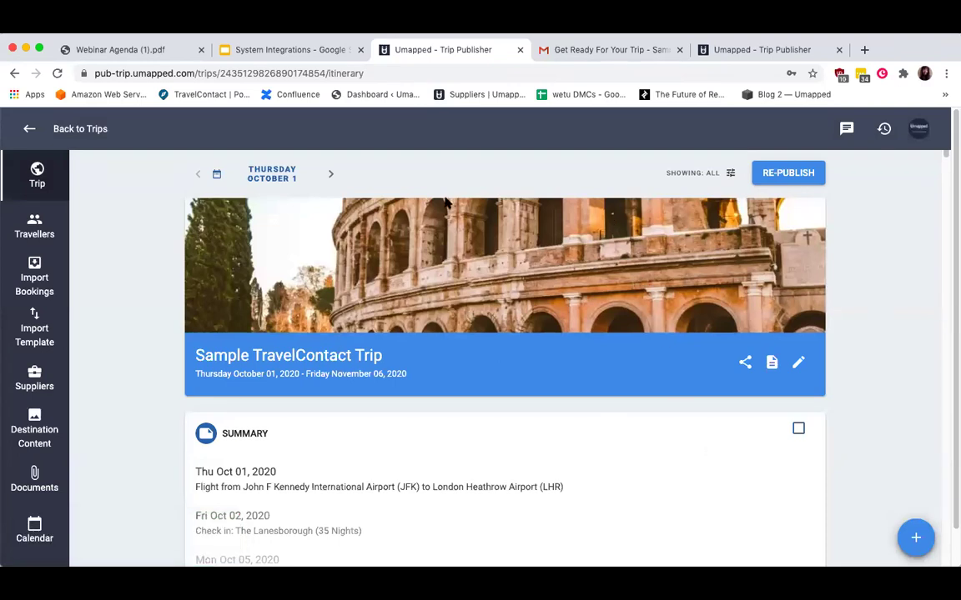
Read through the 'Get Ready For Your Trip' Gmail message and follow its VIEW YOUR TRIP link.
left_click(599, 52)
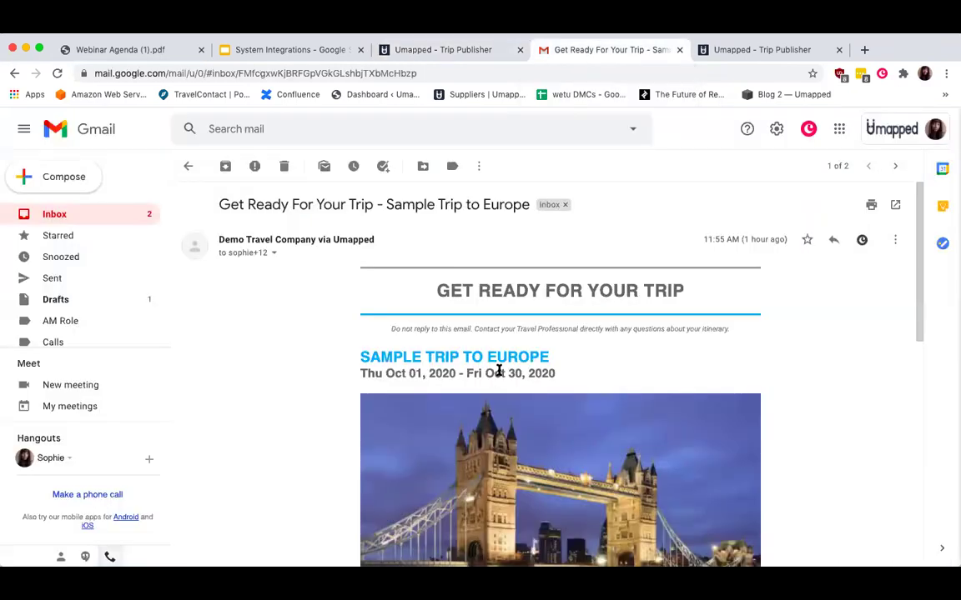
scroll(498, 370, "down", 3)
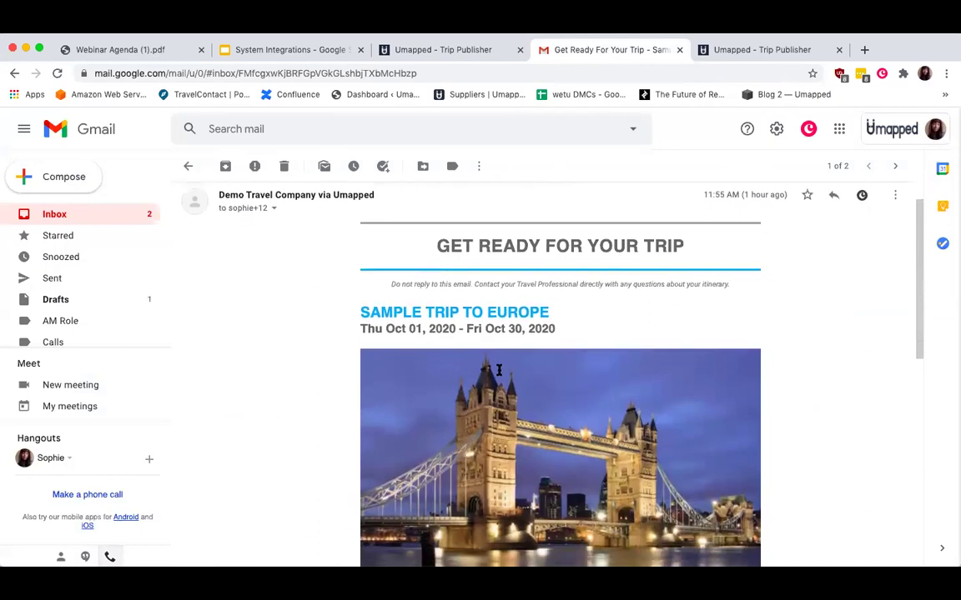
scroll(499, 367, "down", 5)
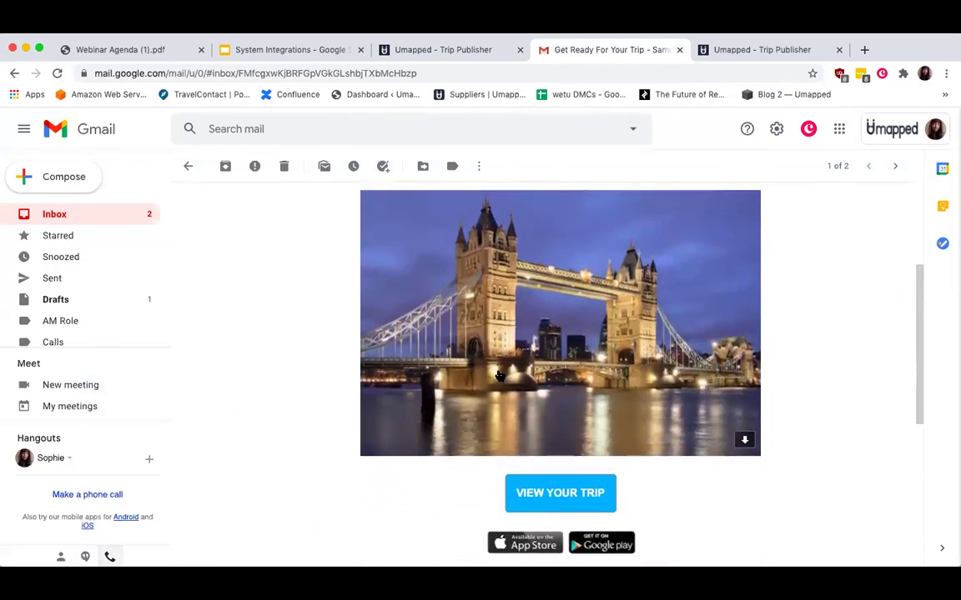
scroll(498, 376, "down", 4)
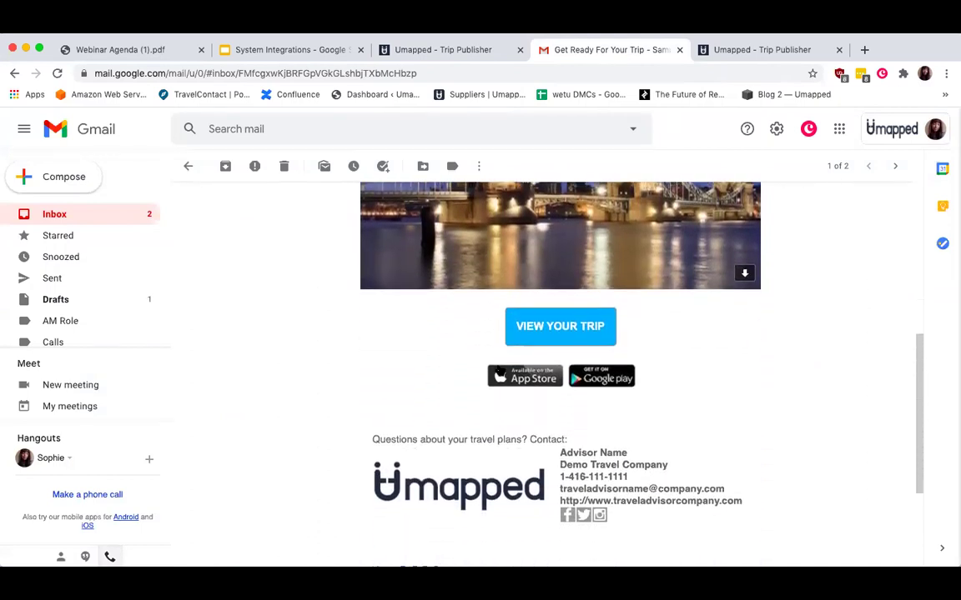
scroll(498, 370, "up", 10)
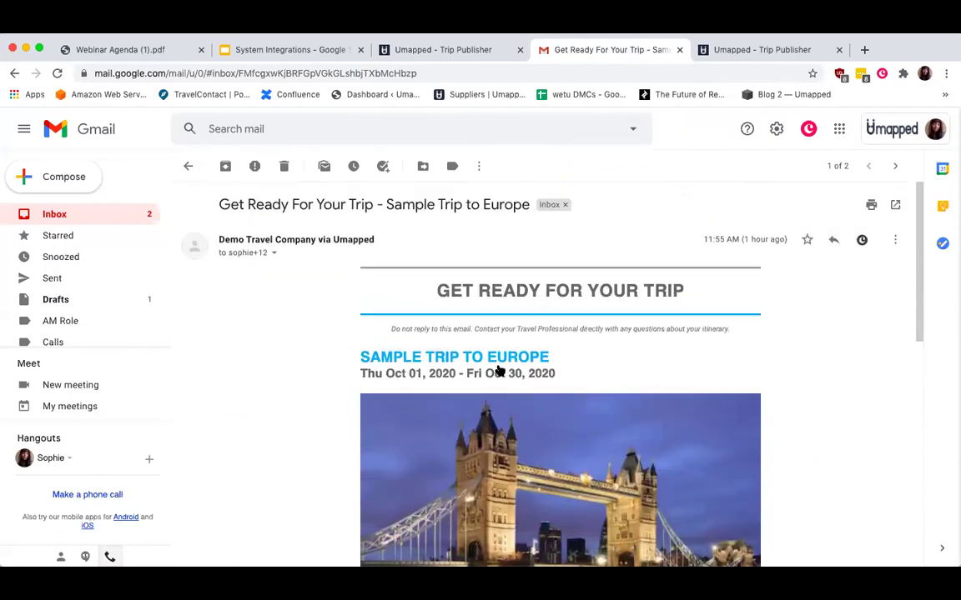
scroll(498, 366, "down", 6)
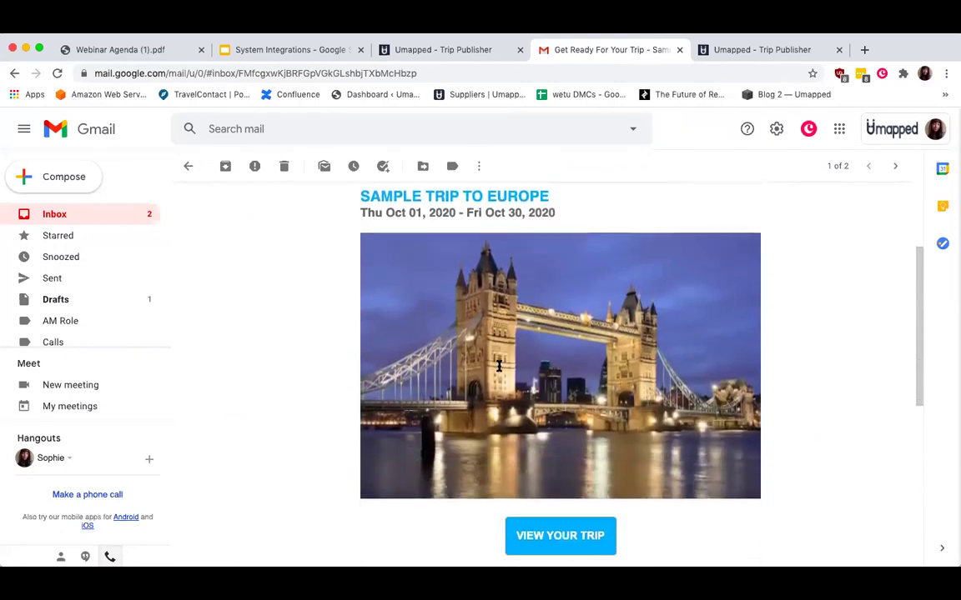
scroll(499, 360, "down", 4)
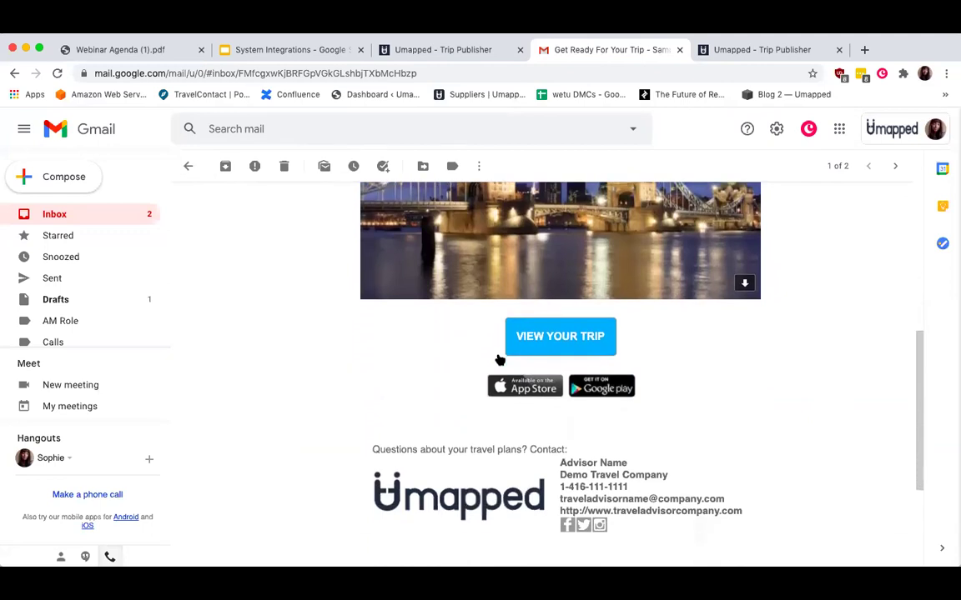
scroll(500, 358, "down", 1)
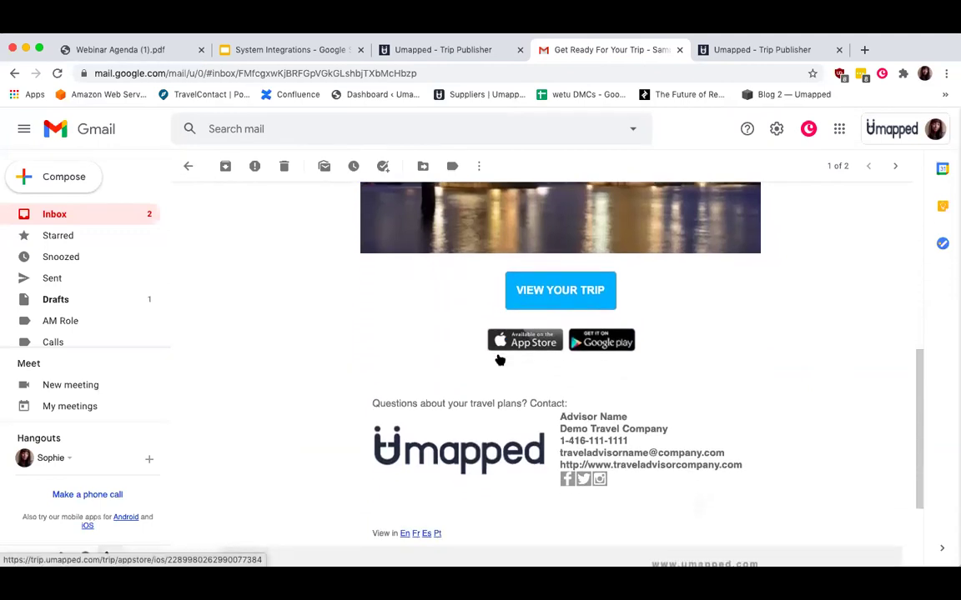
scroll(499, 360, "down", 1)
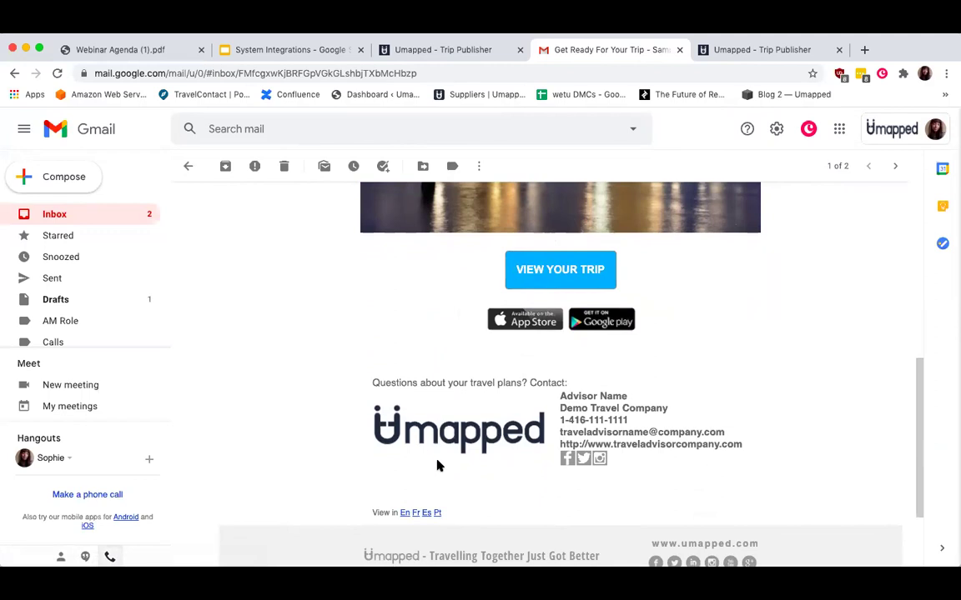
scroll(437, 465, "up", 2)
scroll(437, 465, "up", 5)
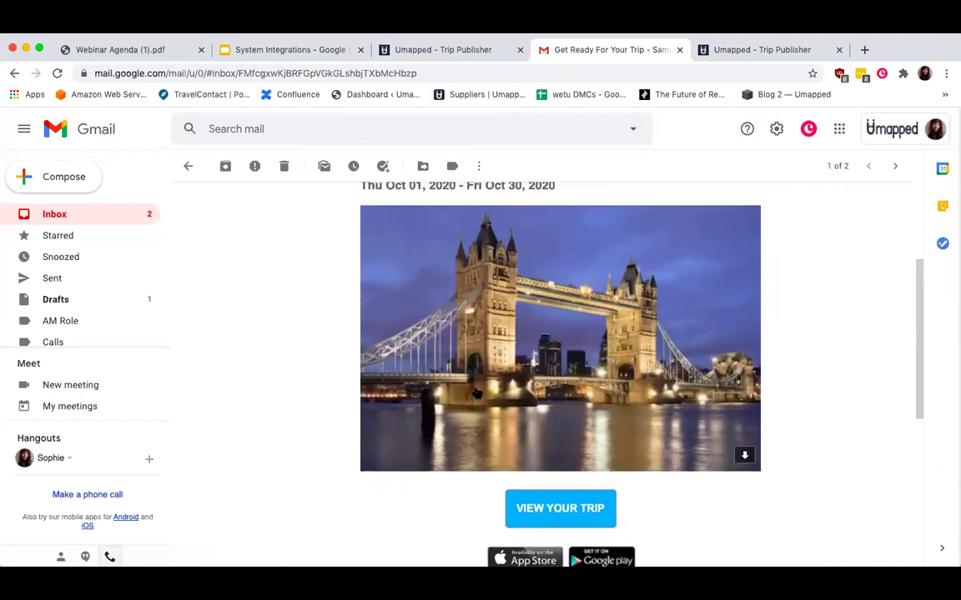
scroll(527, 222, "up", 3)
scroll(549, 372, "down", 5)
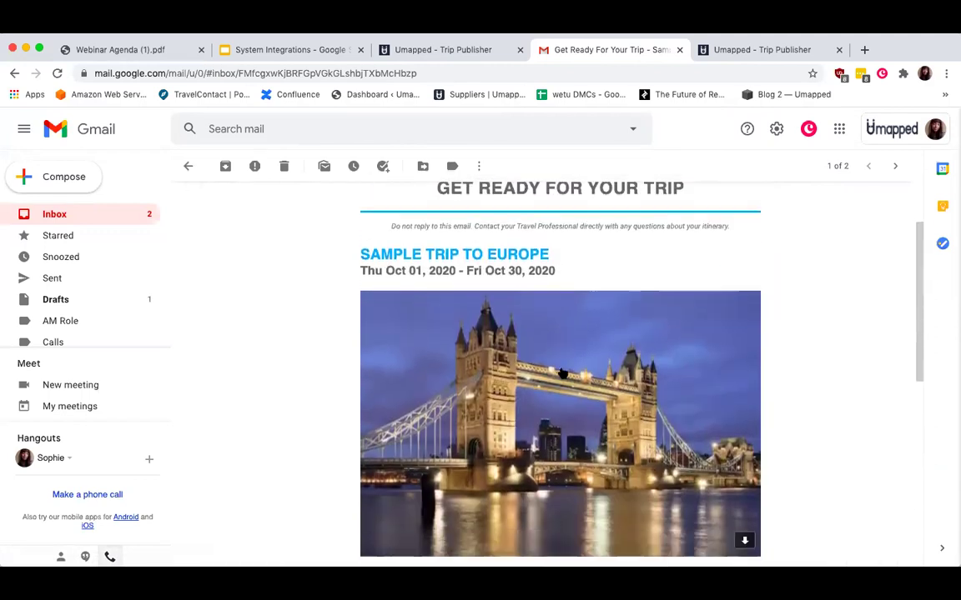
scroll(562, 371, "down", 5)
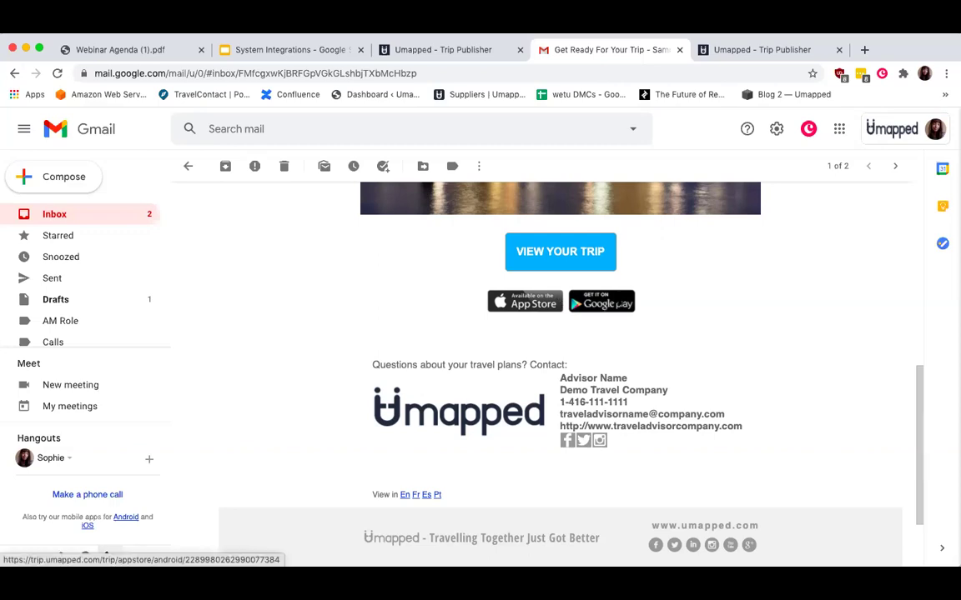
left_click(562, 255)
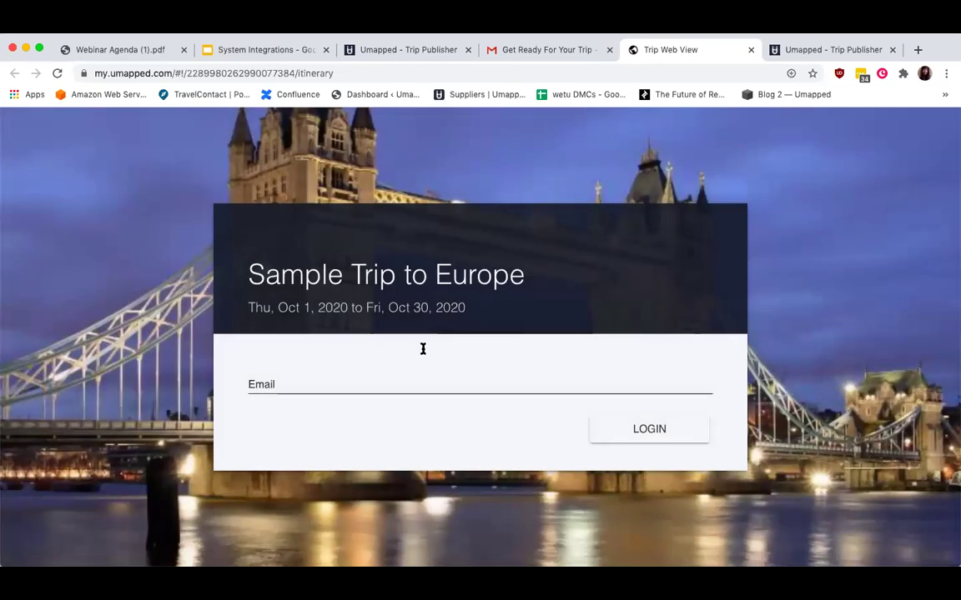
Log in to the trip web view with the traveller's saved e-mail address.
left_click(342, 383)
left_click(347, 458)
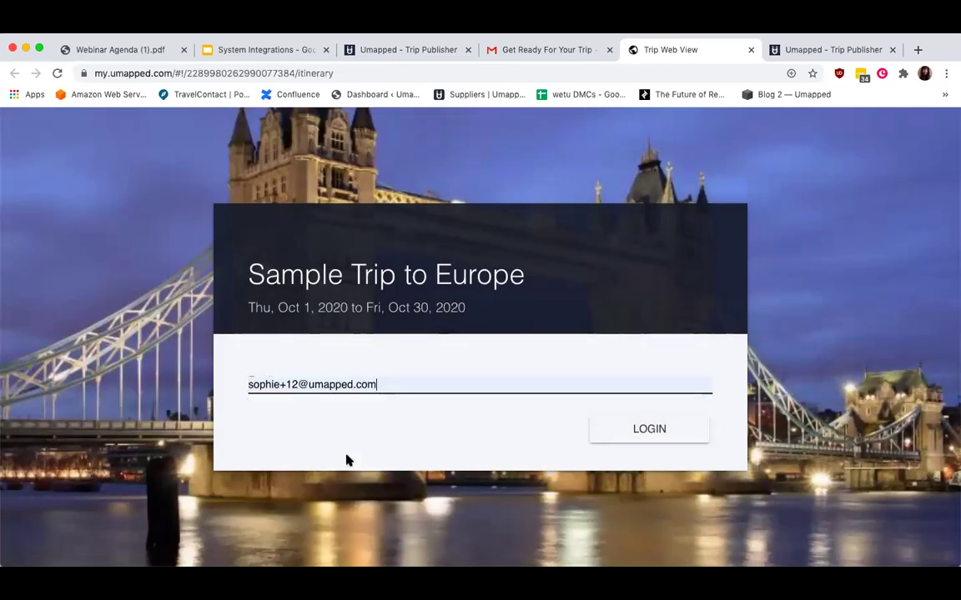
left_click(652, 437)
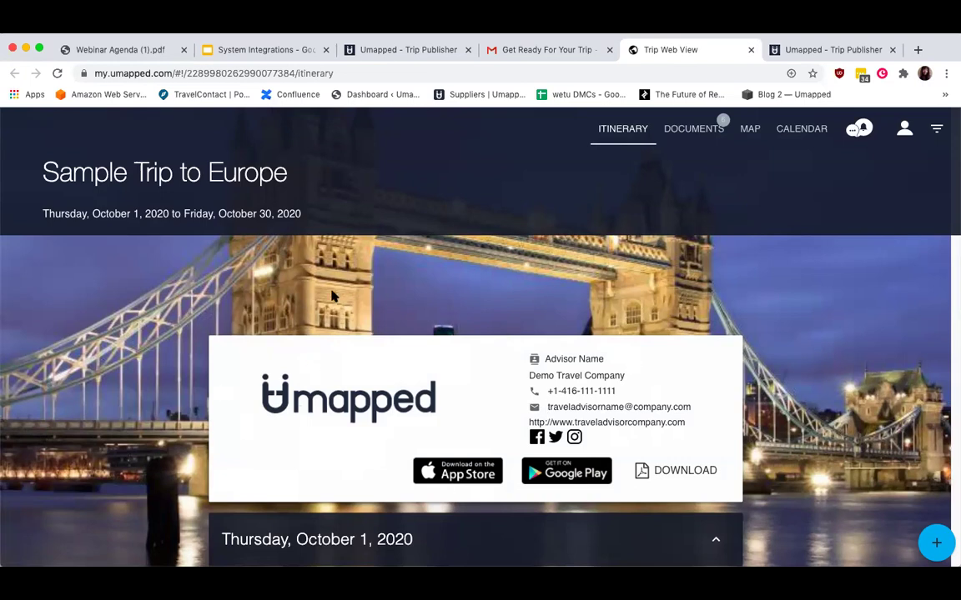
Generate the trip's PDF itinerary in a new tab and close the extra Trip Publisher tab.
scroll(331, 296, "down", 1)
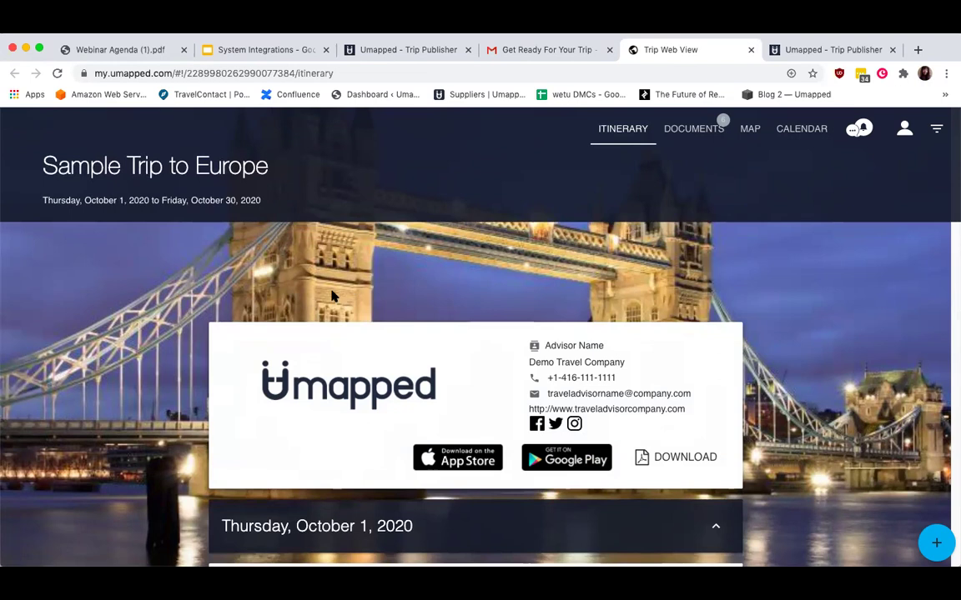
scroll(331, 296, "down", 2)
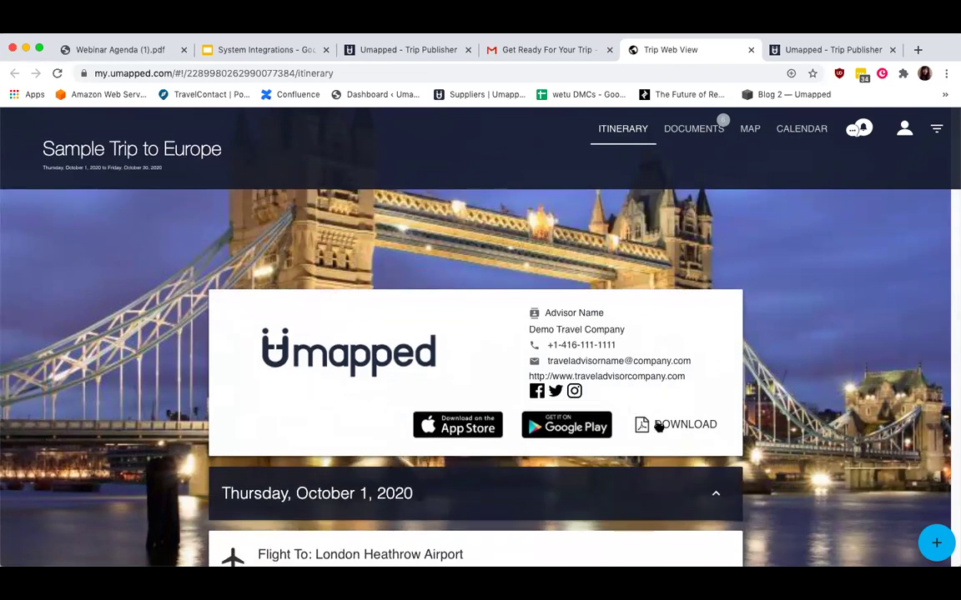
left_click(681, 425)
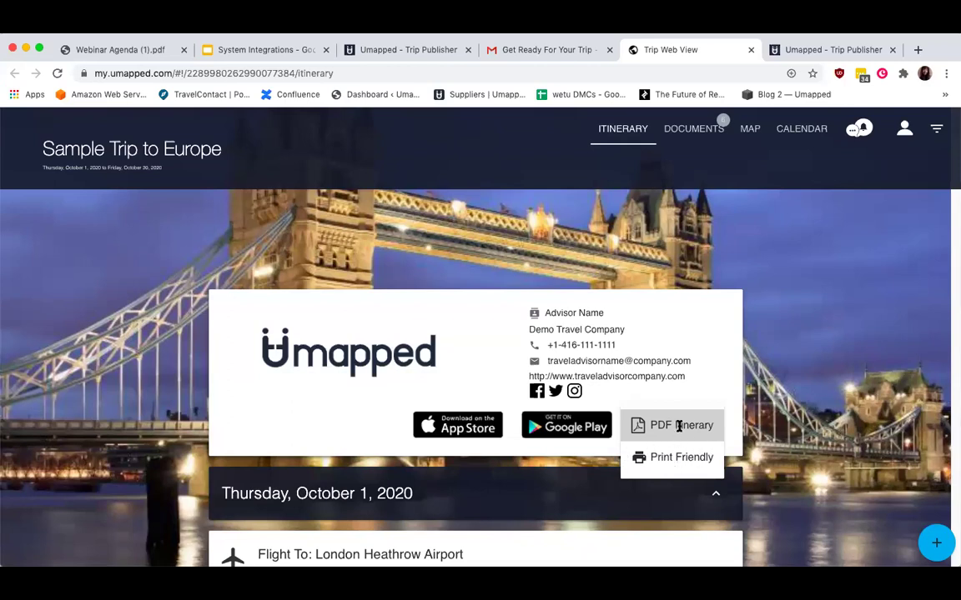
left_click(678, 426)
left_click(607, 52)
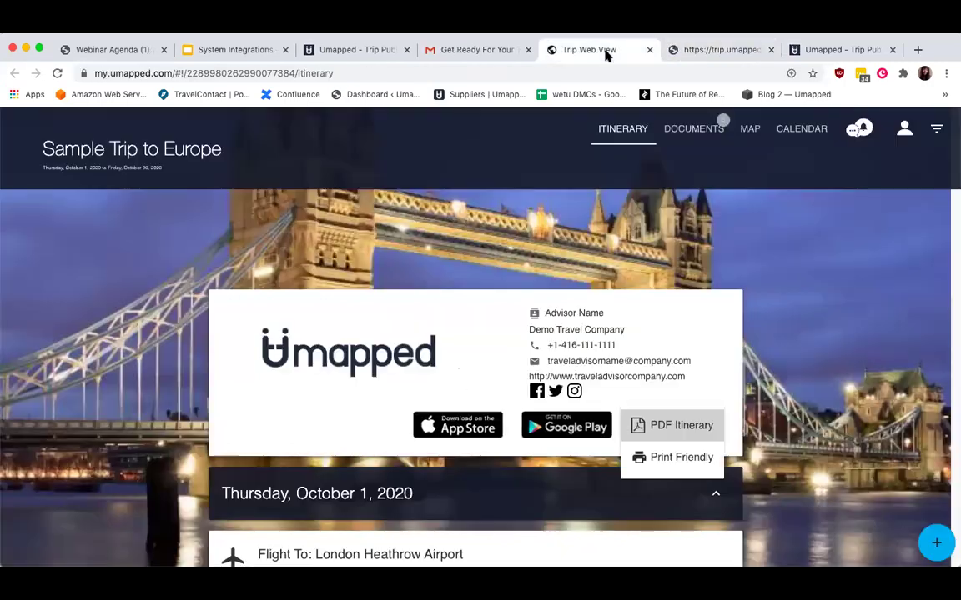
left_click(892, 50)
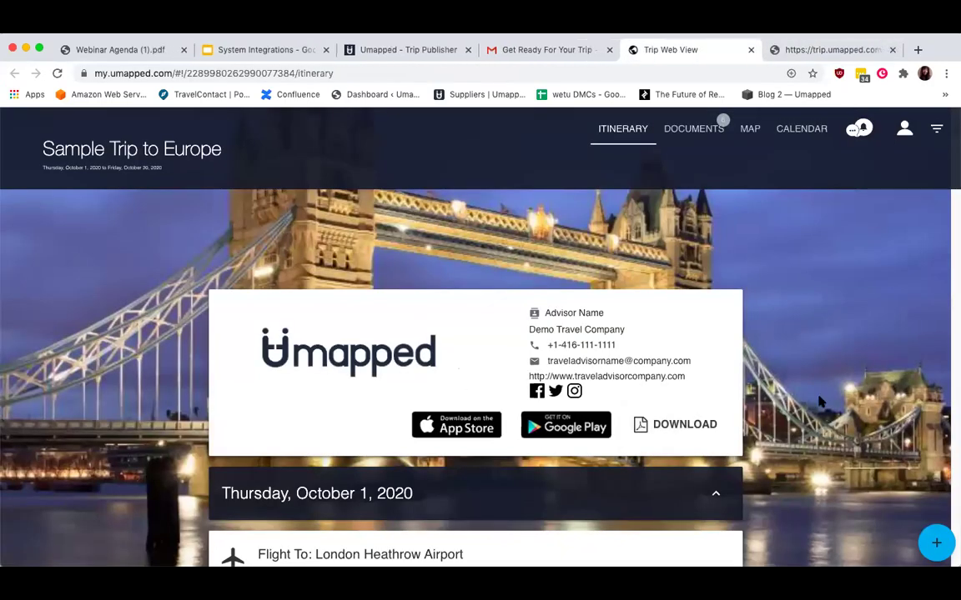
Scroll to The Lanesborough stay so its room photo shows above the Oct 2–6 check-in/out dates.
scroll(822, 403, "down", 3)
scroll(821, 403, "down", 2)
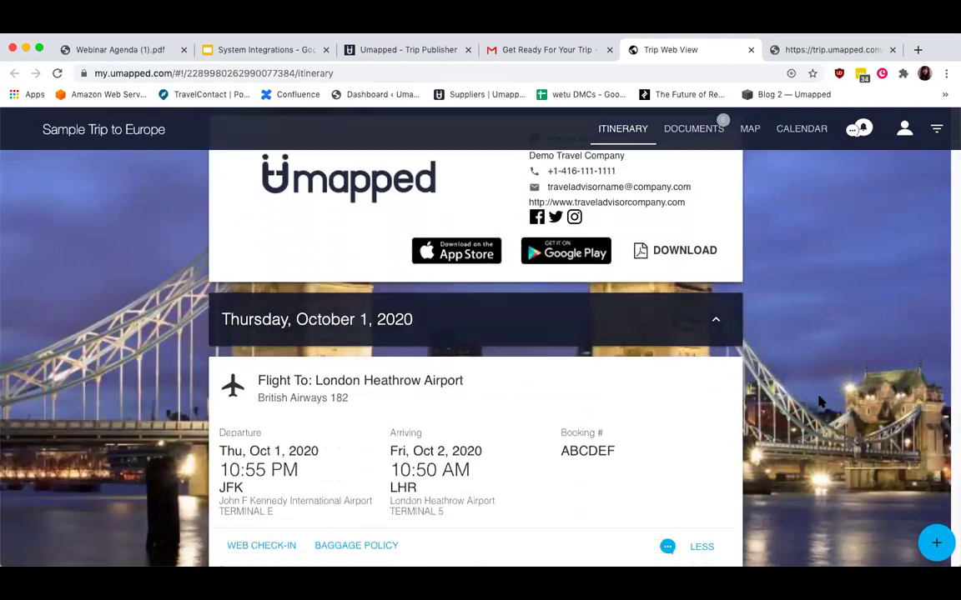
scroll(822, 403, "down", 4)
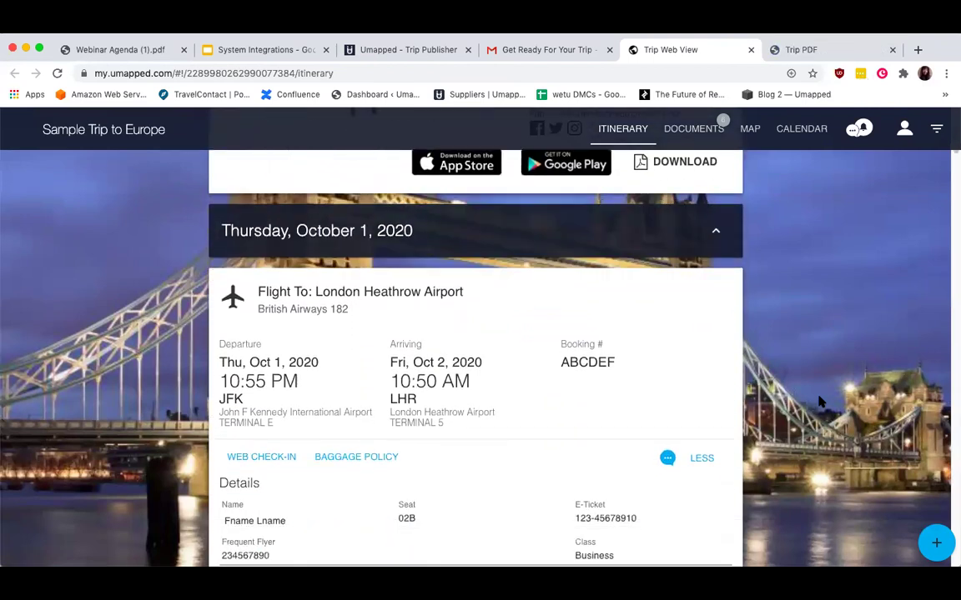
scroll(821, 403, "down", 2)
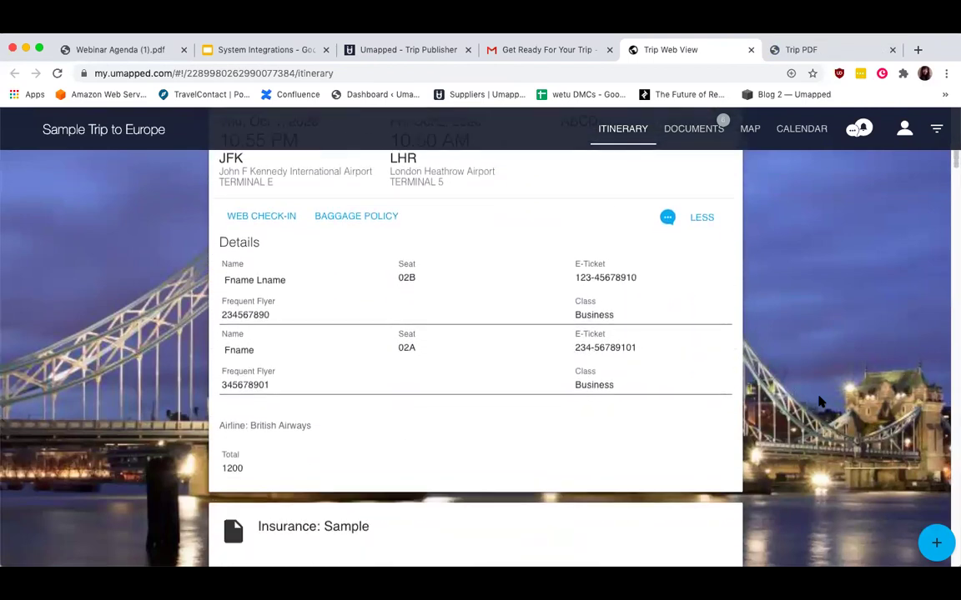
scroll(821, 403, "down", 4)
scroll(821, 403, "down", 7)
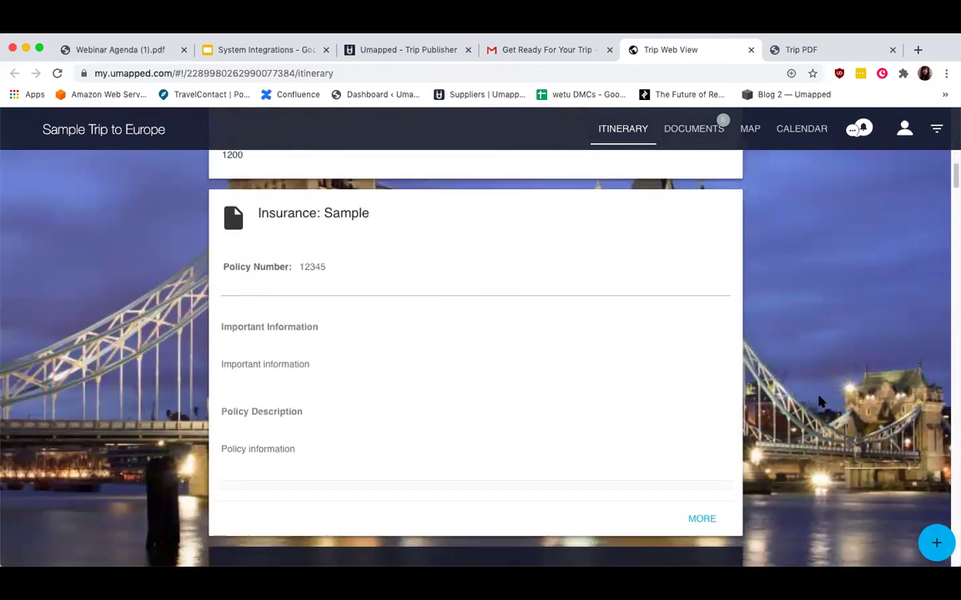
scroll(821, 403, "down", 9)
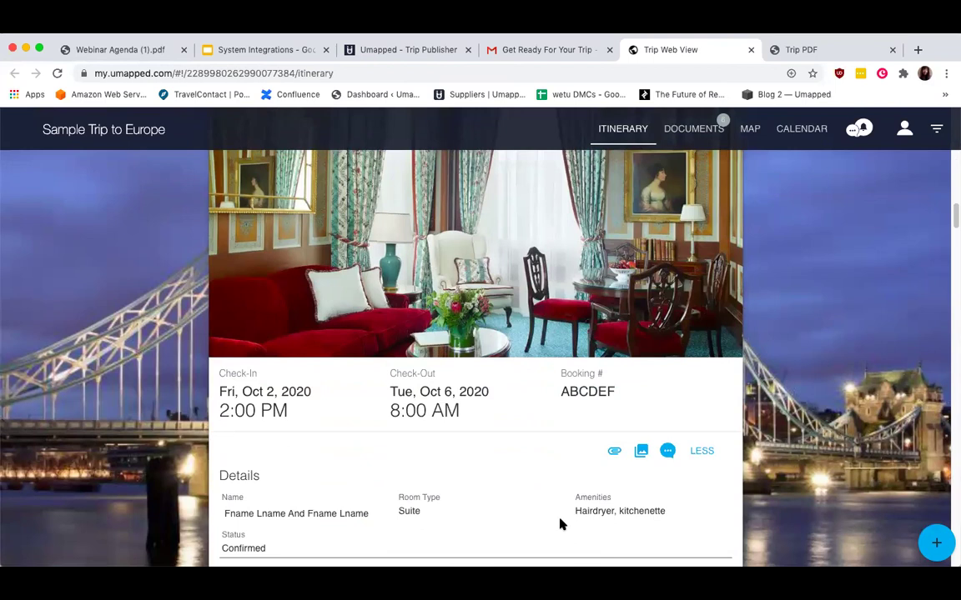
scroll(562, 517, "down", 3)
scroll(350, 500, "down", 1)
scroll(349, 500, "down", 1)
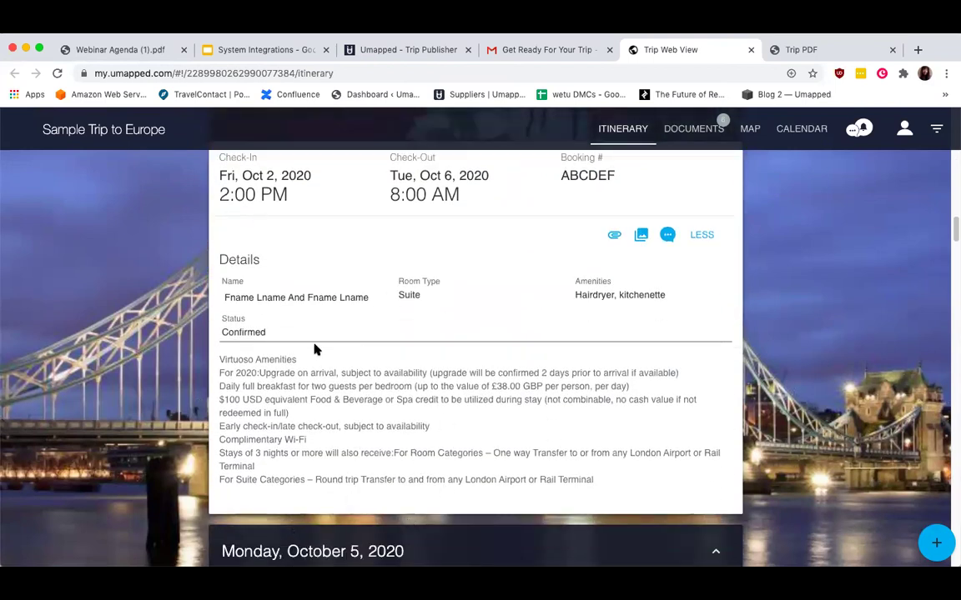
scroll(315, 349, "up", 7)
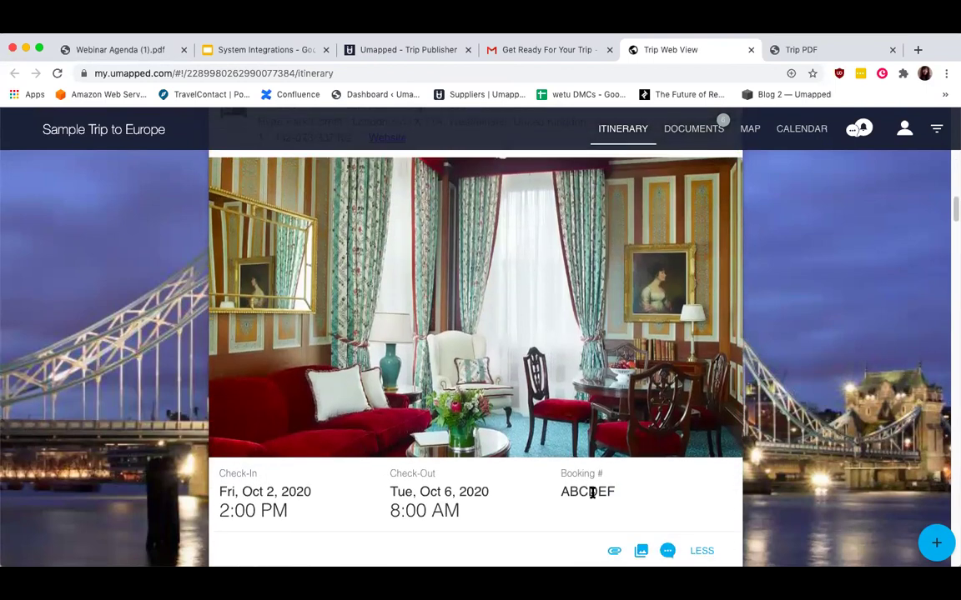
left_click(640, 551)
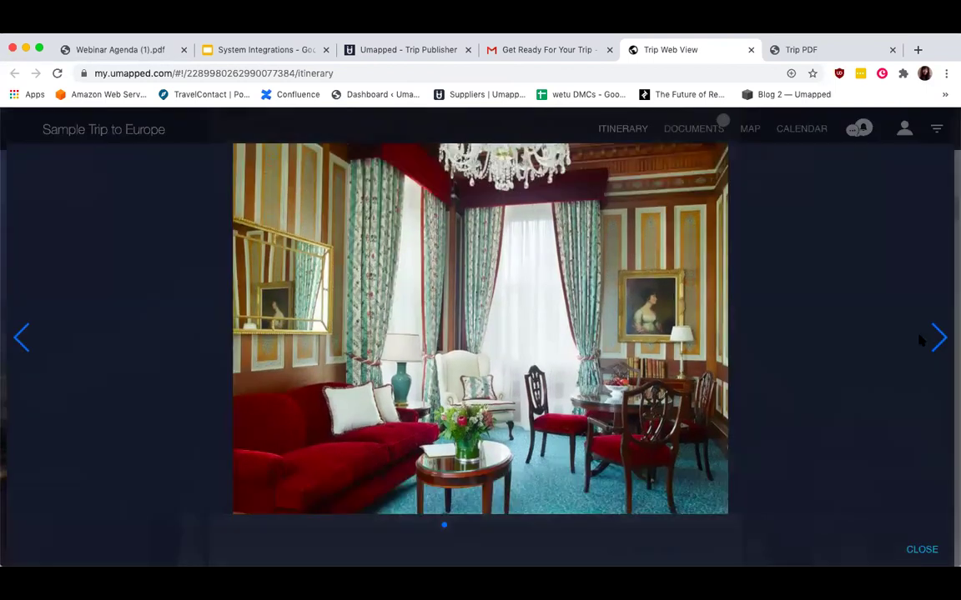
left_click(935, 338)
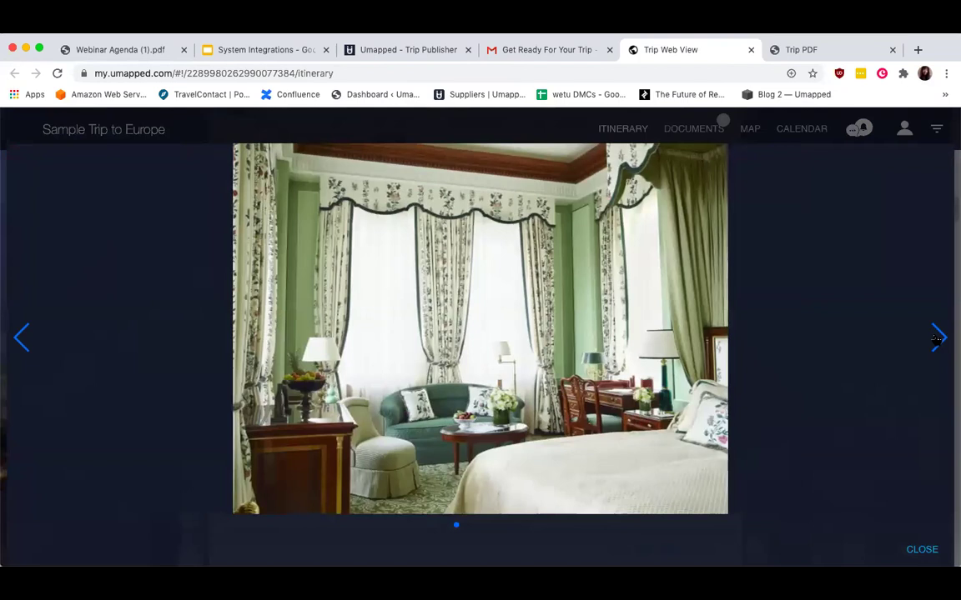
left_click(935, 338)
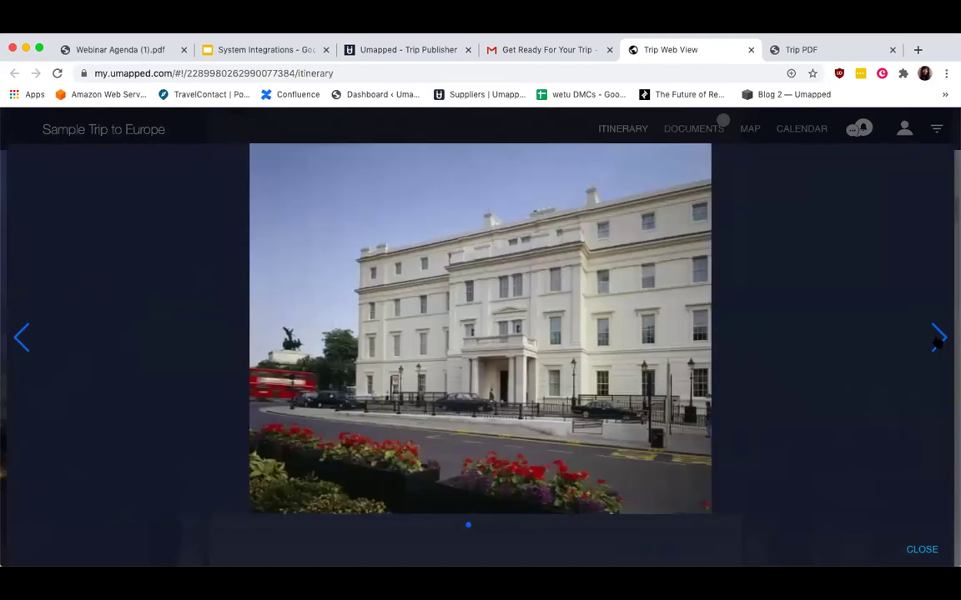
left_click(936, 338)
left_click(937, 342)
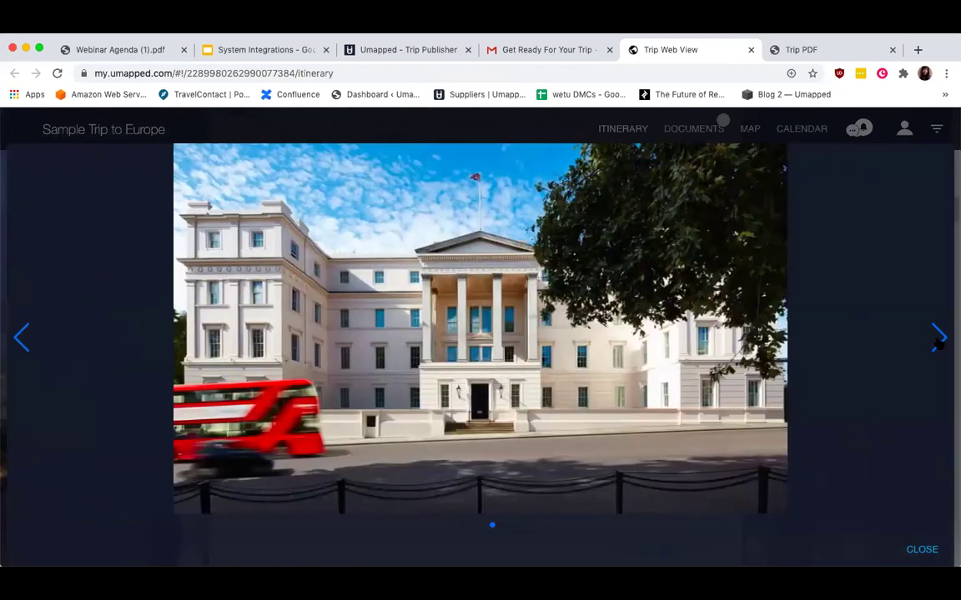
left_click(937, 342)
left_click(937, 342)
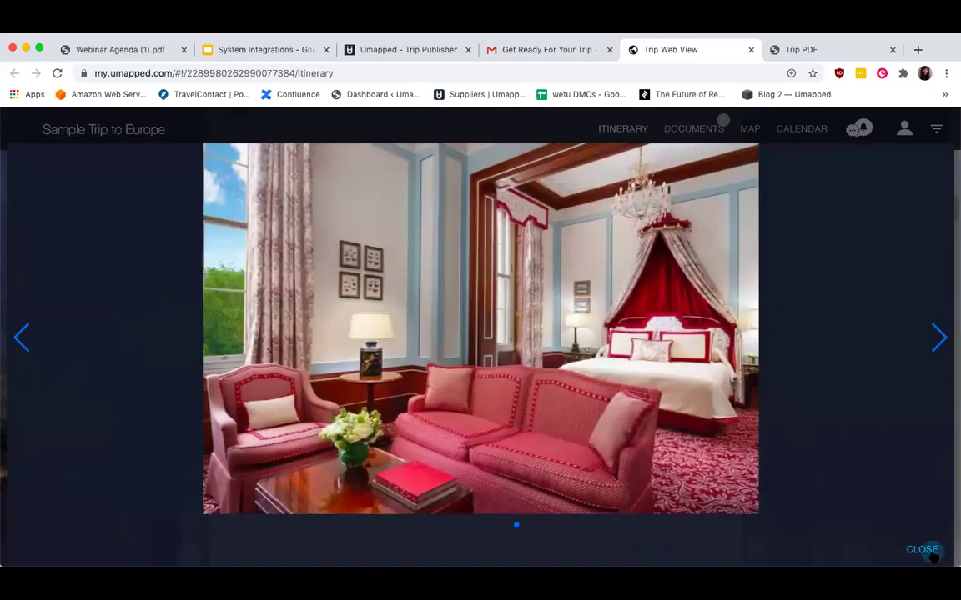
left_click(922, 550)
scroll(740, 536, "down", 1)
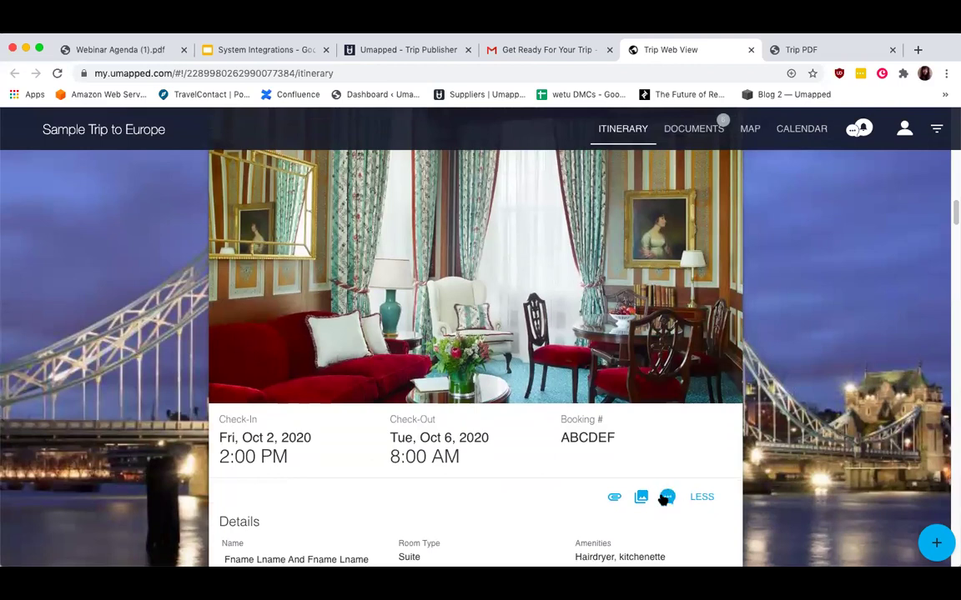
Read and close the Lanesborough hotel and BA 182 flight message threads in Messenger.
left_click(667, 498)
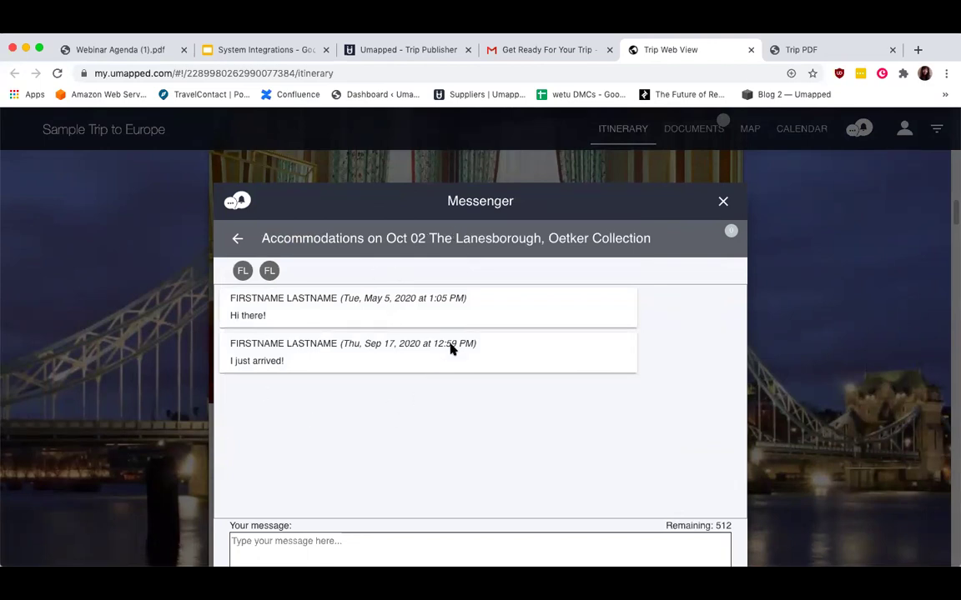
left_click(723, 202)
scroll(691, 229, "down", 10)
scroll(693, 233, "up", 5)
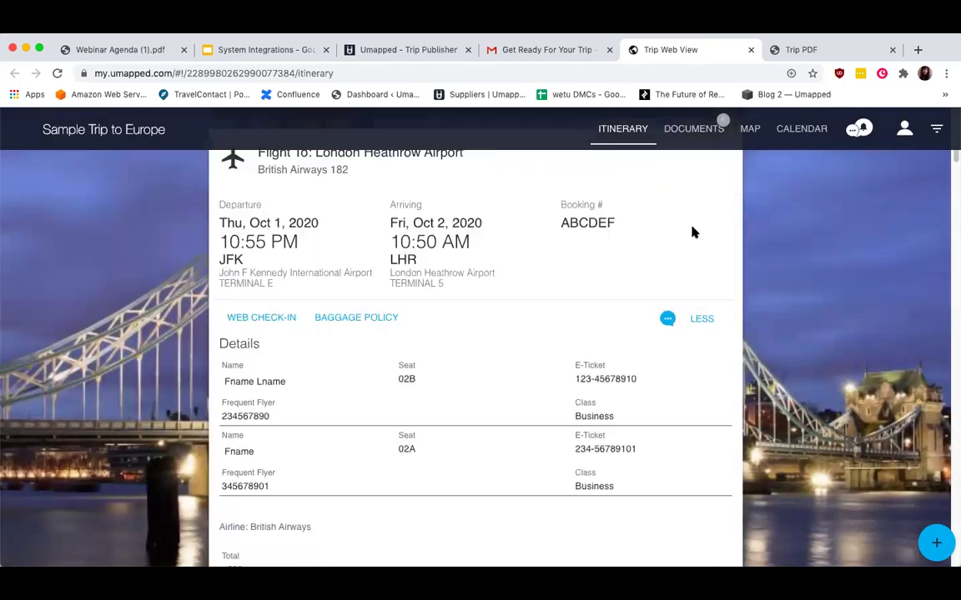
left_click(667, 319)
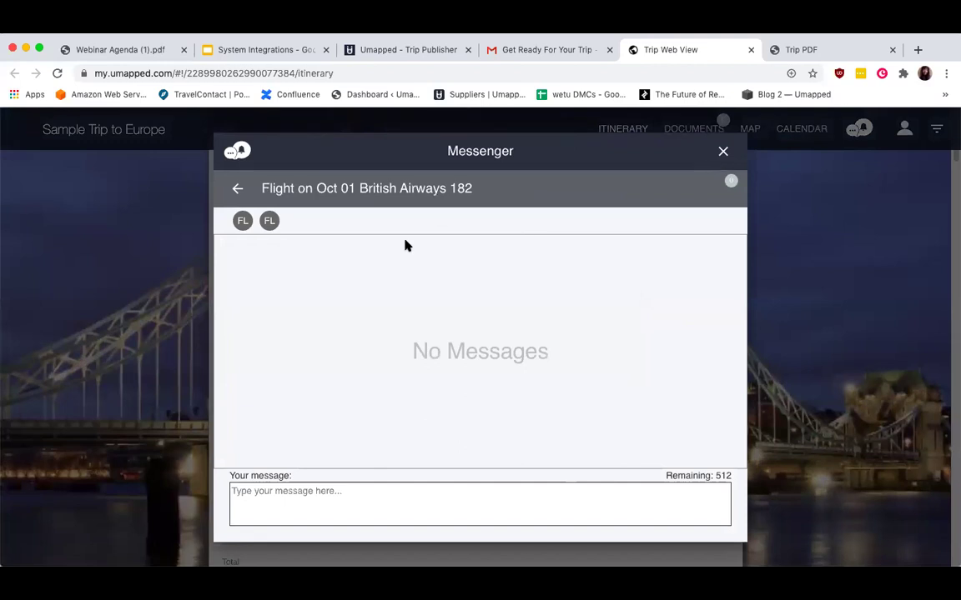
left_click(723, 150)
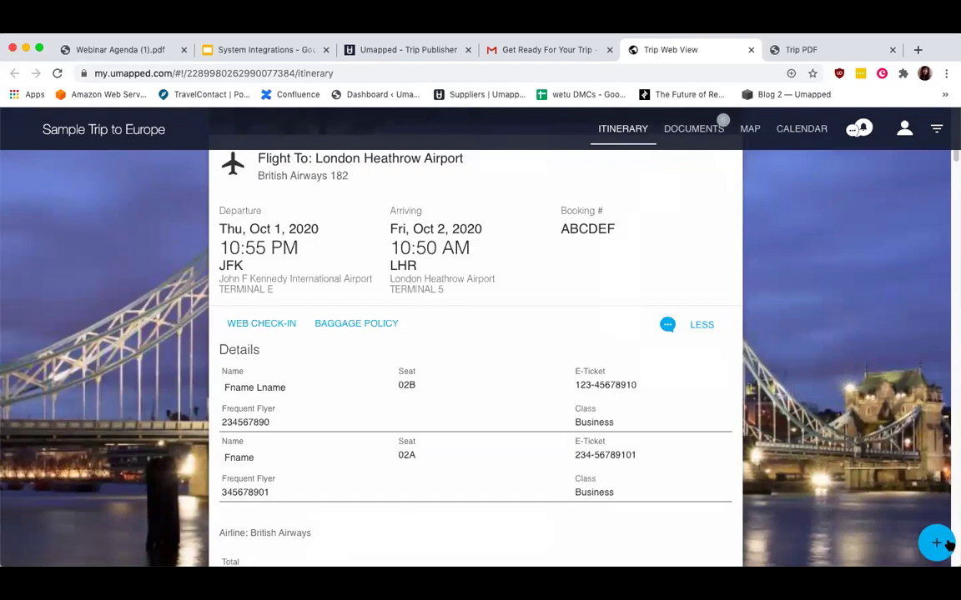
left_click(949, 545)
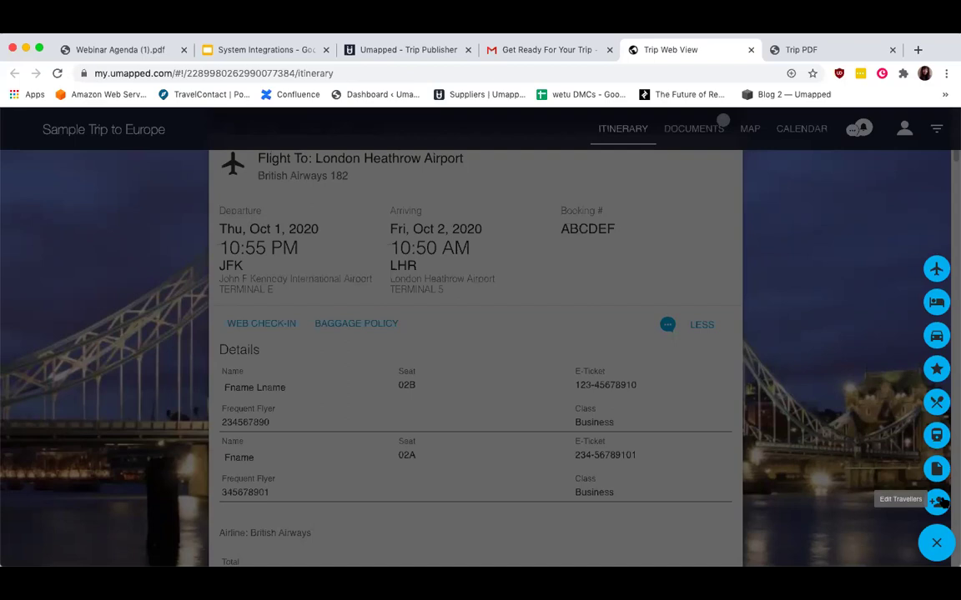
left_click(842, 337)
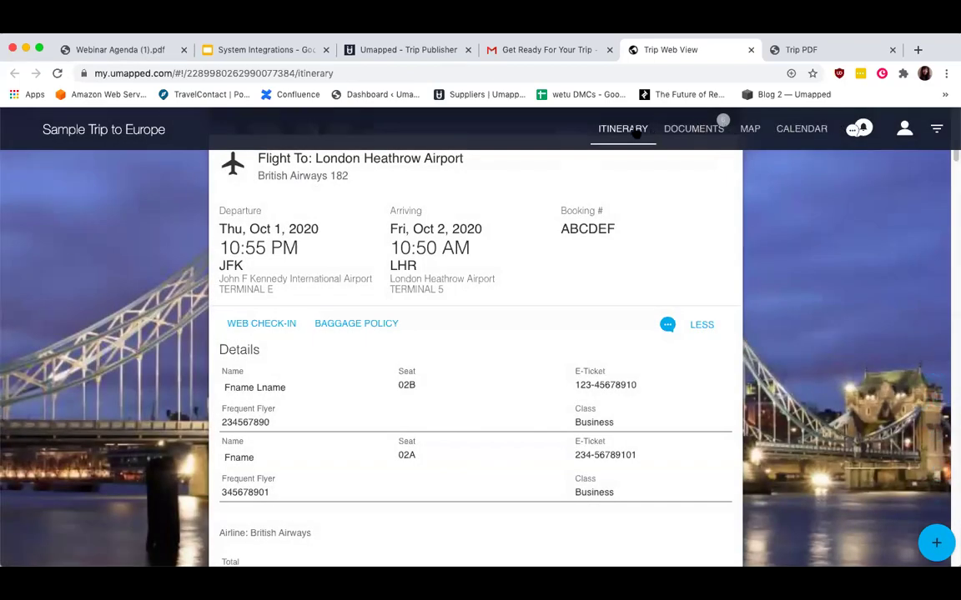
Show the trip's Documents page with Agency Documents, About Dublin and London Overview.
left_click(692, 130)
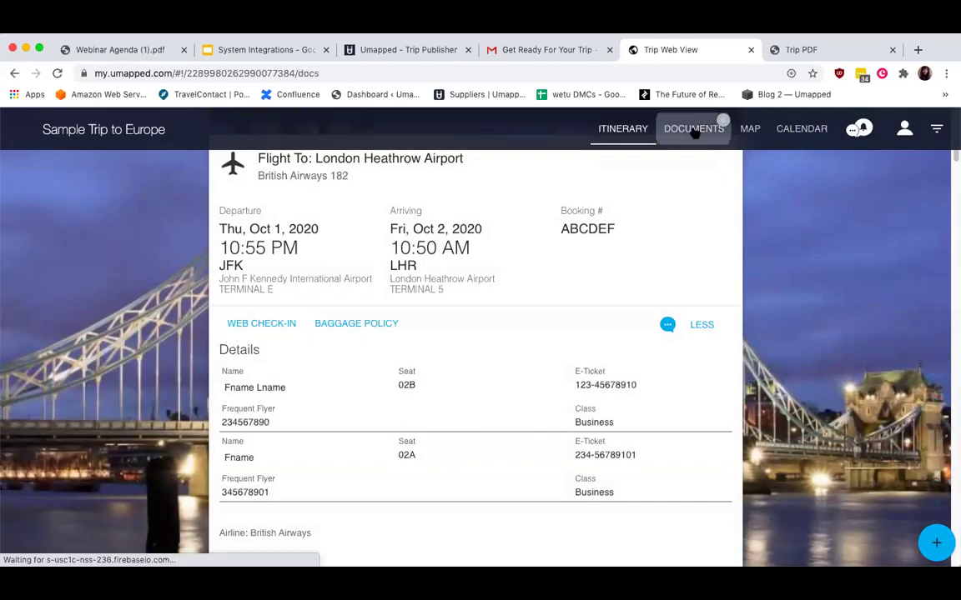
scroll(628, 233, "down", 2)
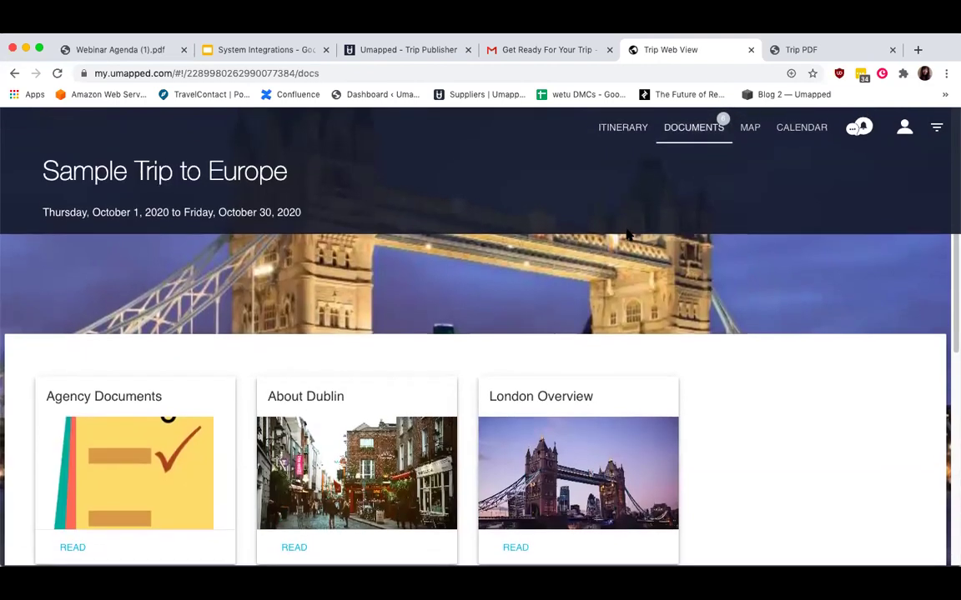
scroll(841, 305, "down", 5)
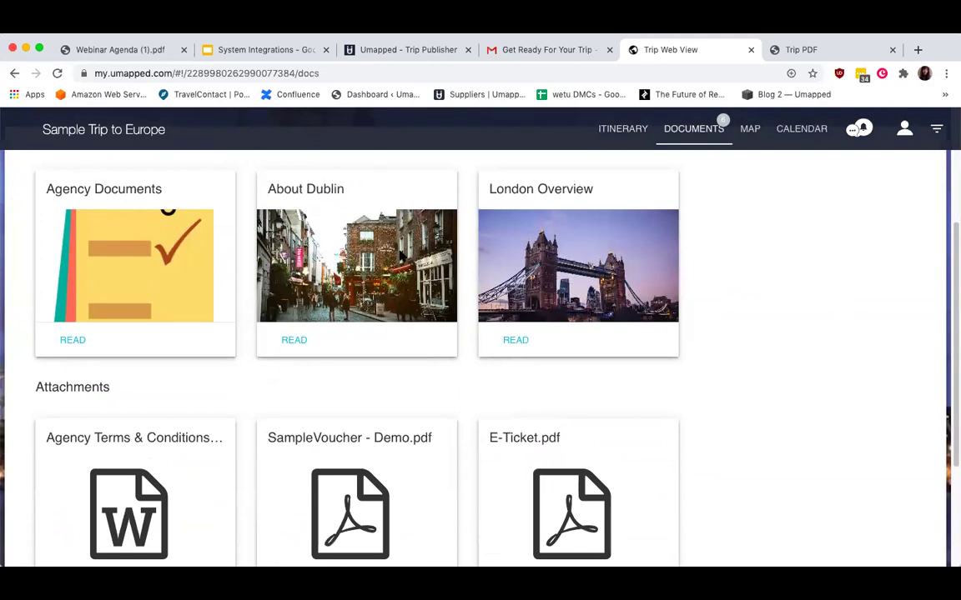
Read through the About Dublin guide, close it, and return to the top of Documents.
left_click(301, 343)
scroll(429, 408, "down", 6)
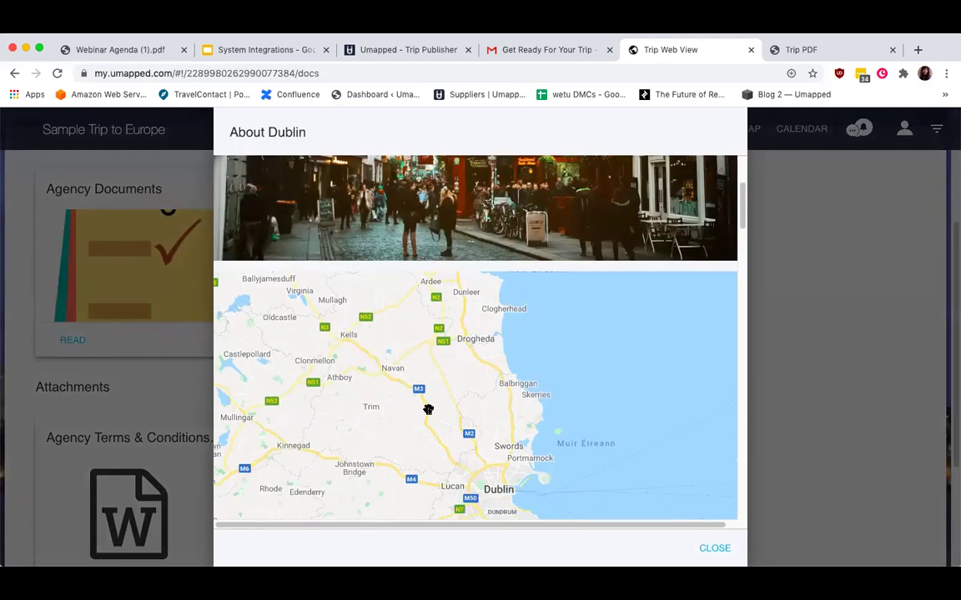
scroll(428, 412, "down", 10)
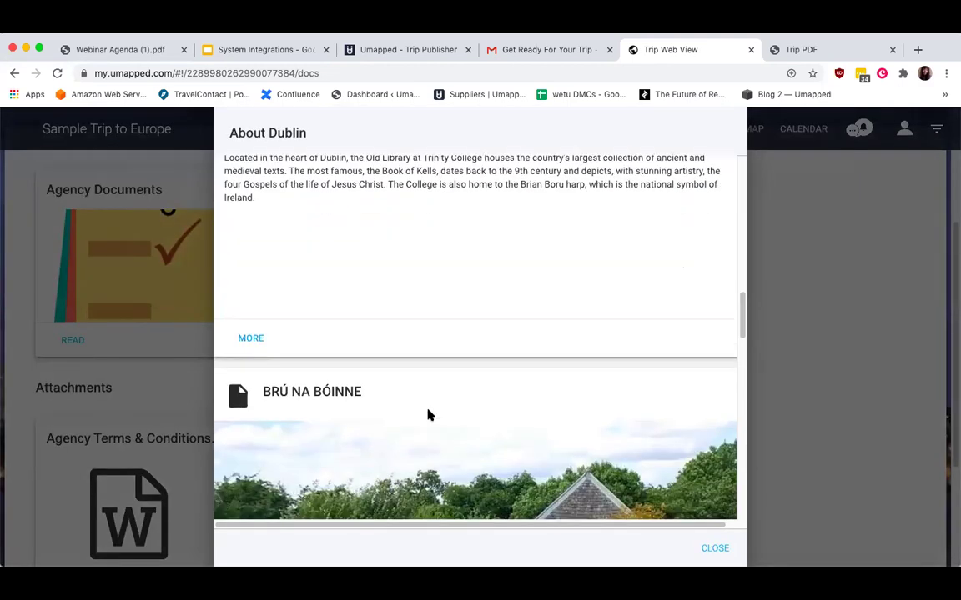
scroll(427, 415, "down", 10)
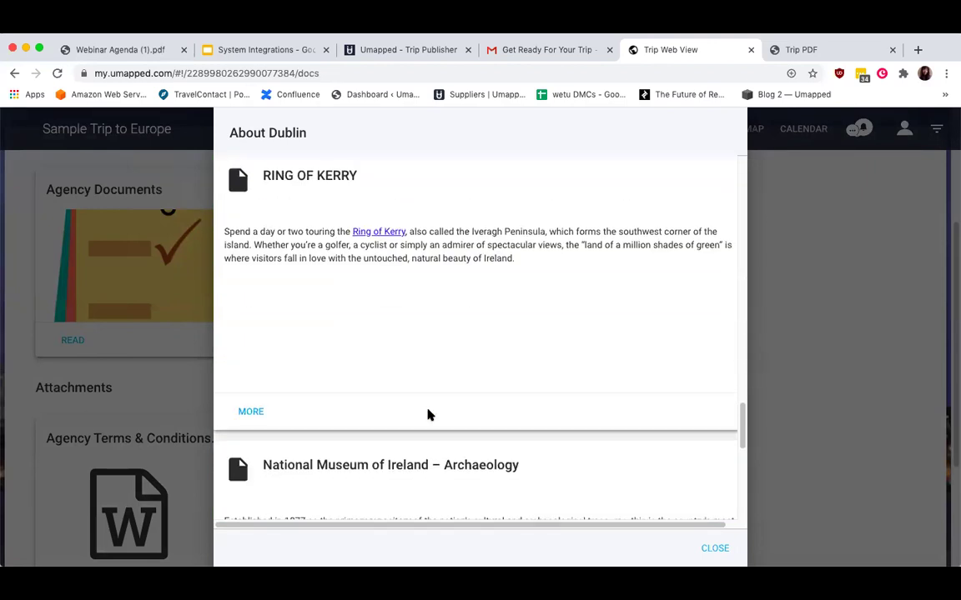
scroll(429, 414, "down", 5)
left_click(715, 548)
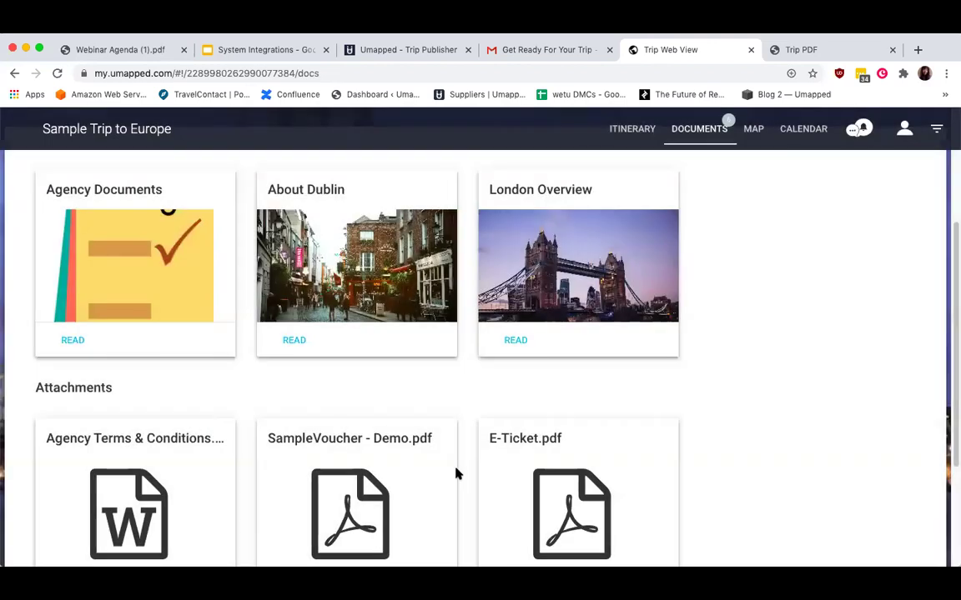
scroll(459, 472, "down", 3)
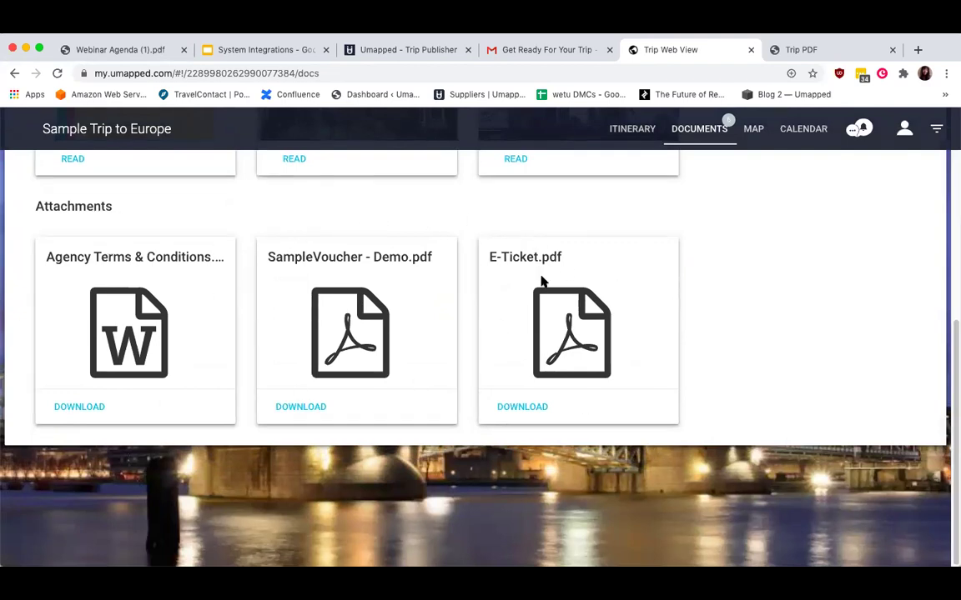
scroll(540, 280, "up", 4)
scroll(540, 280, "up", 2)
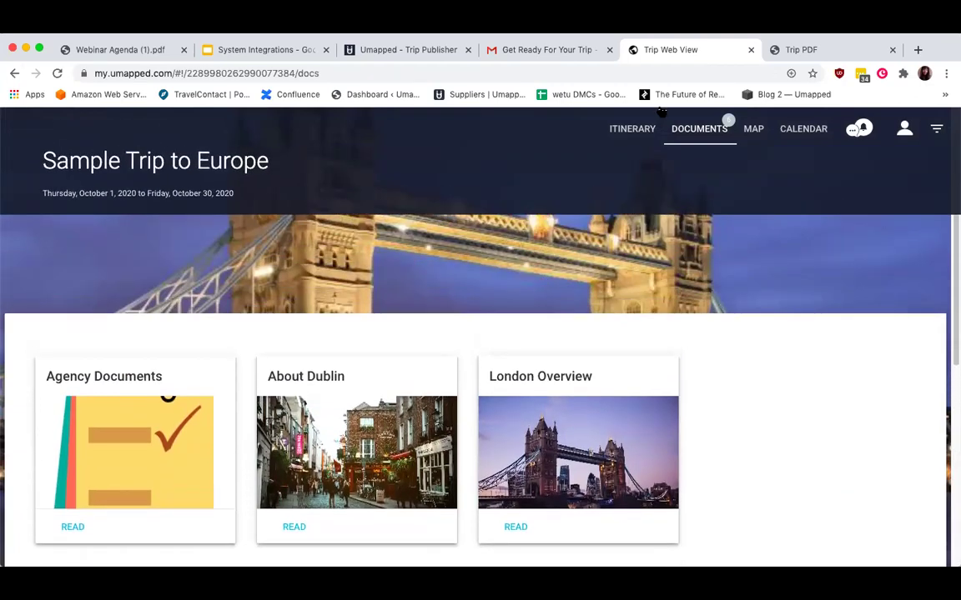
View the Trip Map, then the October 2020 calendar with flights, hotels, Barcelona tour and Rome activity.
left_click(753, 129)
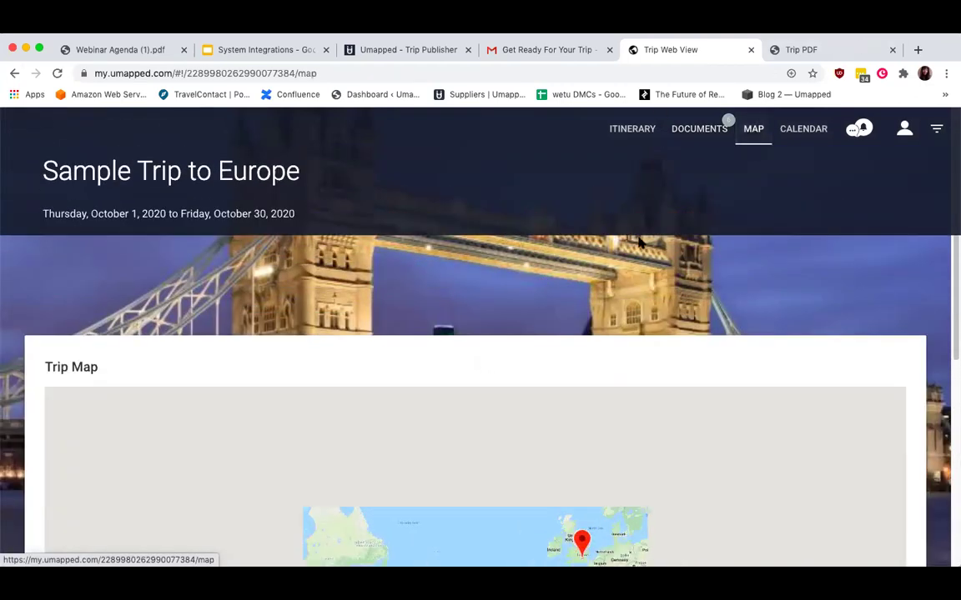
scroll(592, 326, "down", 4)
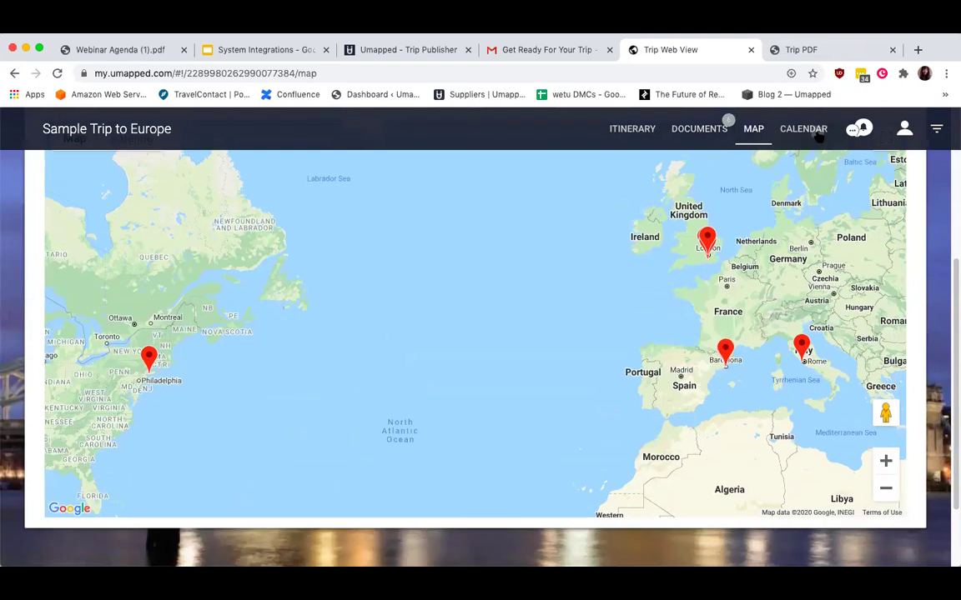
left_click(809, 130)
scroll(628, 375, "down", 2)
scroll(627, 375, "down", 2)
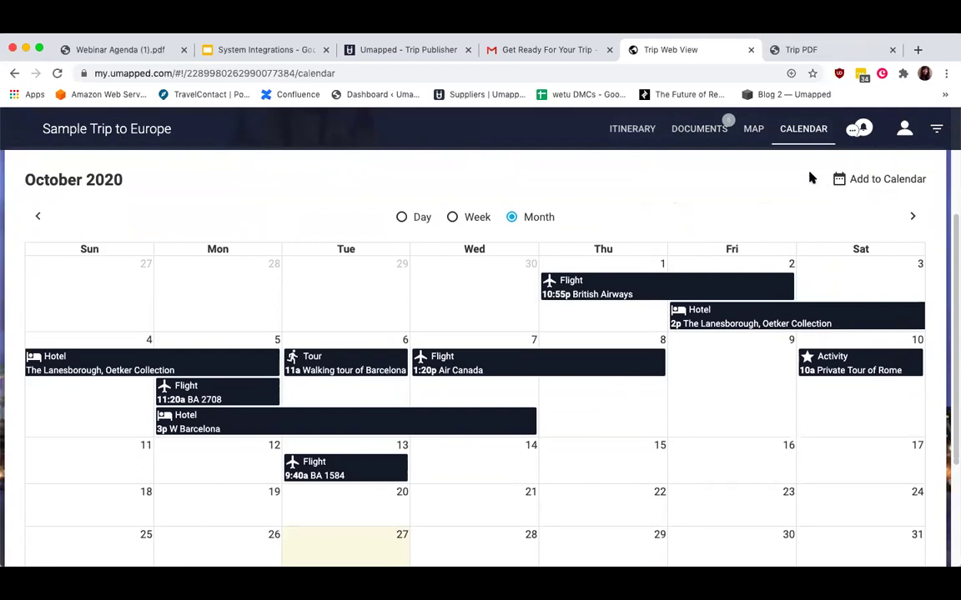
Go back to the Sample Trip to Europe itinerary, scrolled to the top.
left_click(632, 129)
scroll(630, 342, "down", 2)
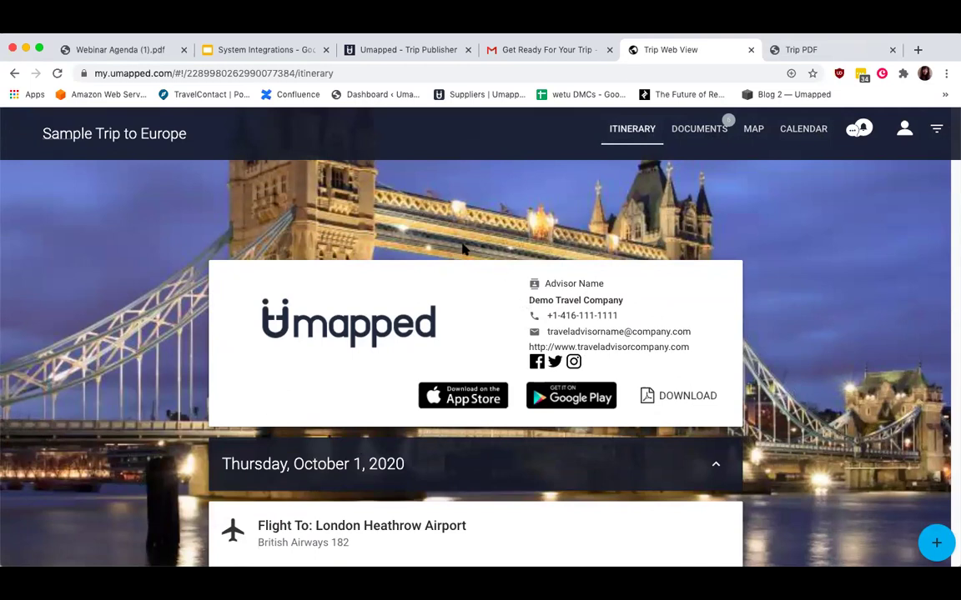
scroll(463, 249, "up", 1)
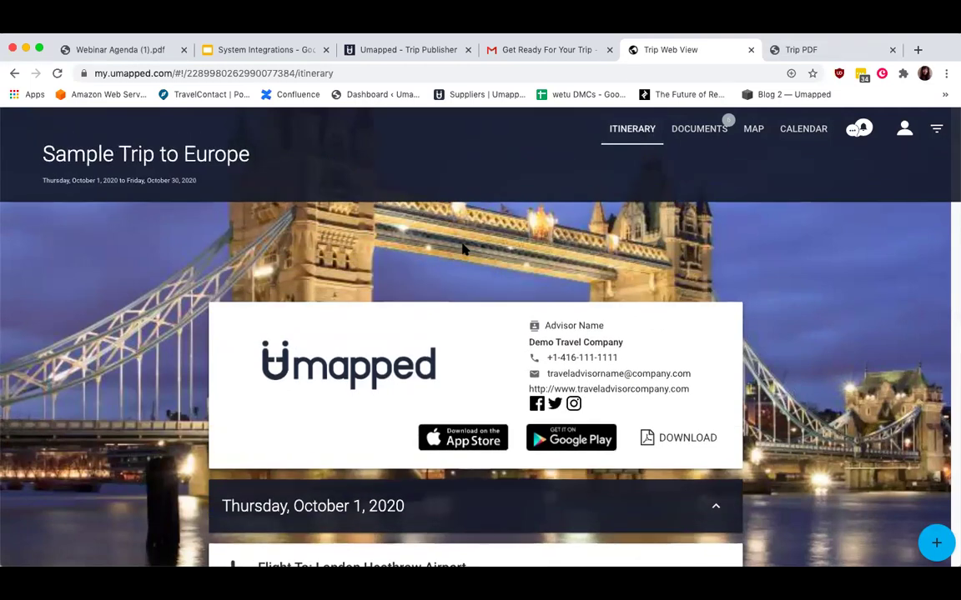
Page through the 10-page Trip PDF, then return to the web itinerary.
left_click(817, 51)
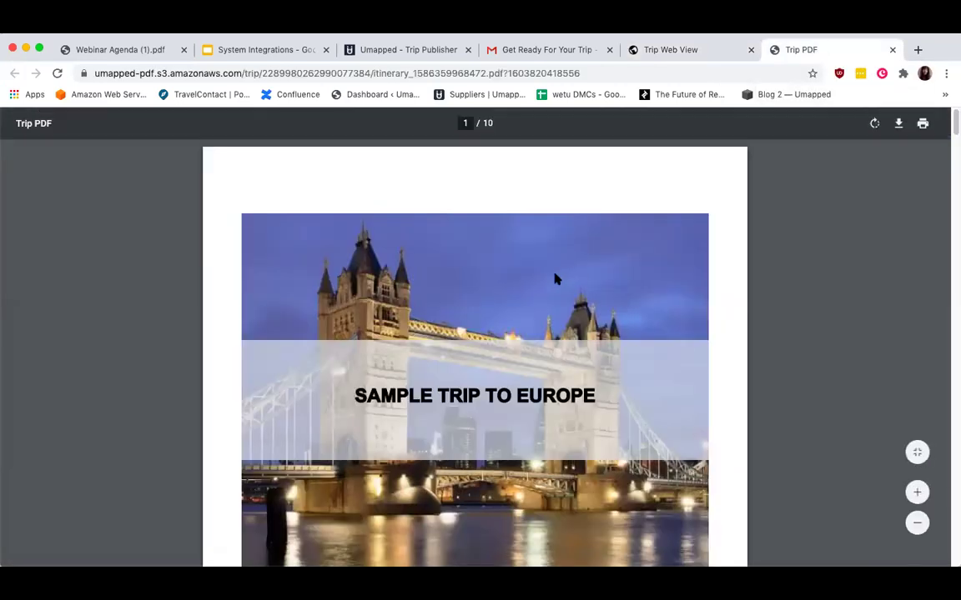
scroll(549, 278, "down", 5)
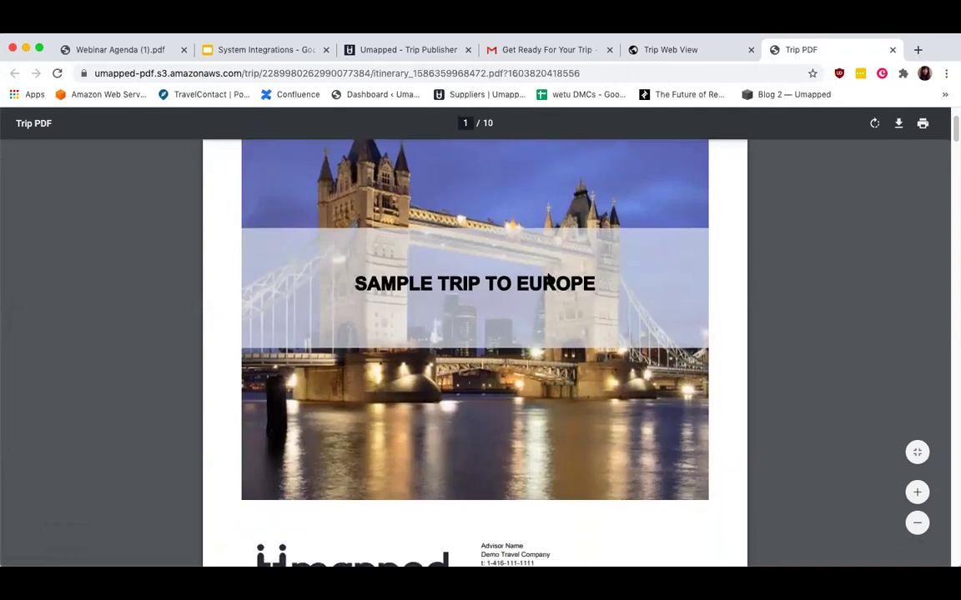
scroll(549, 278, "down", 12)
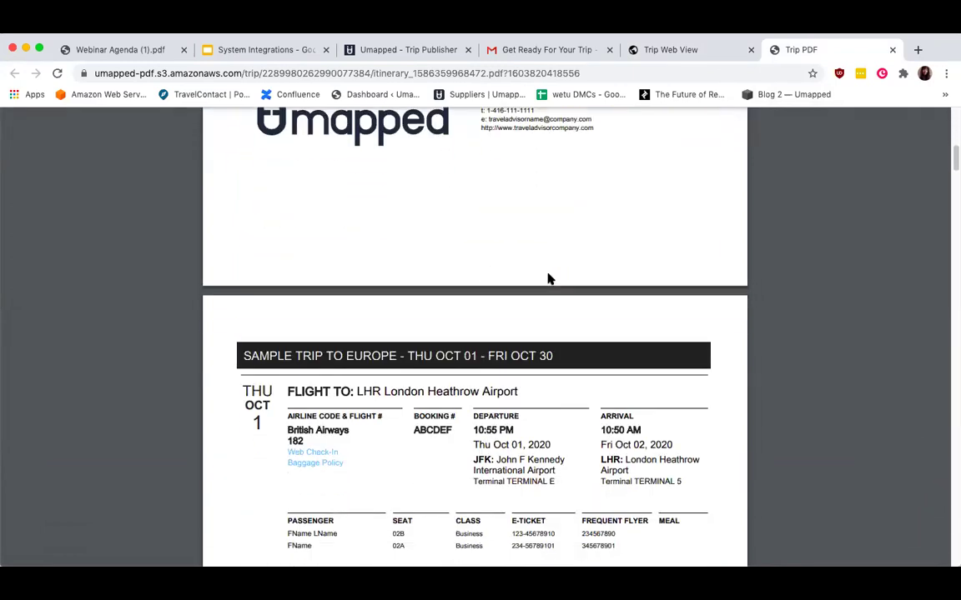
scroll(549, 278, "down", 8)
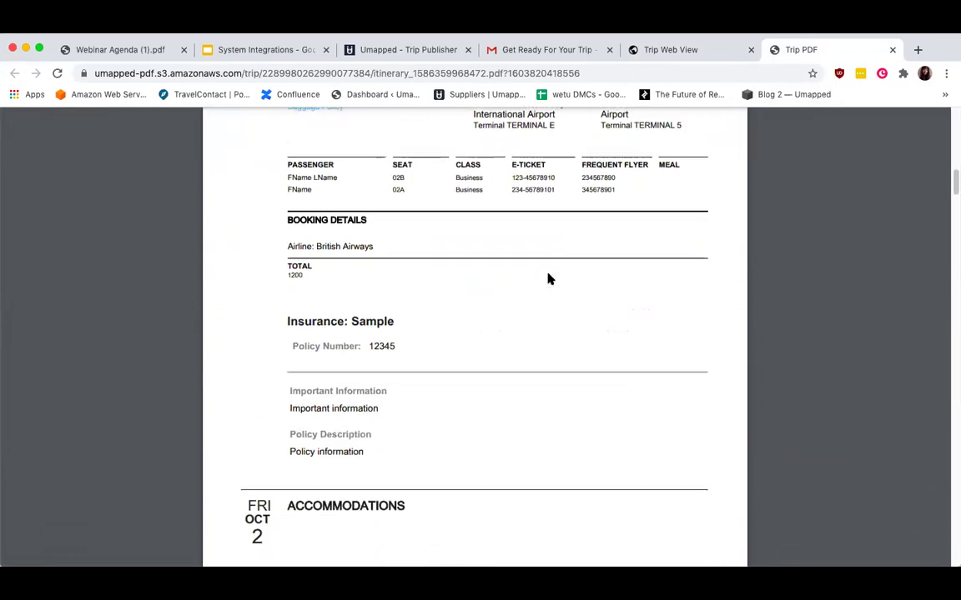
scroll(549, 279, "down", 6)
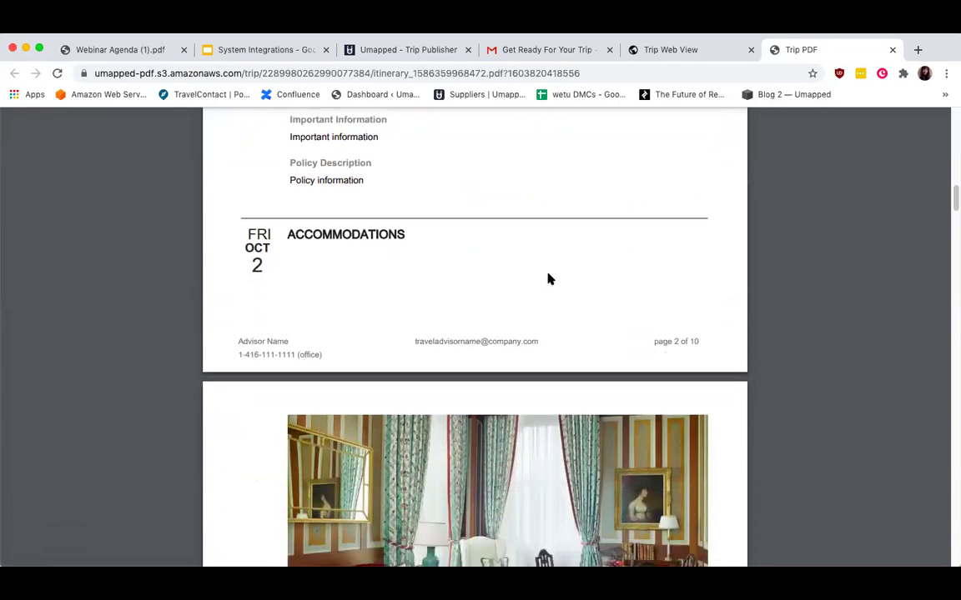
scroll(549, 278, "down", 10)
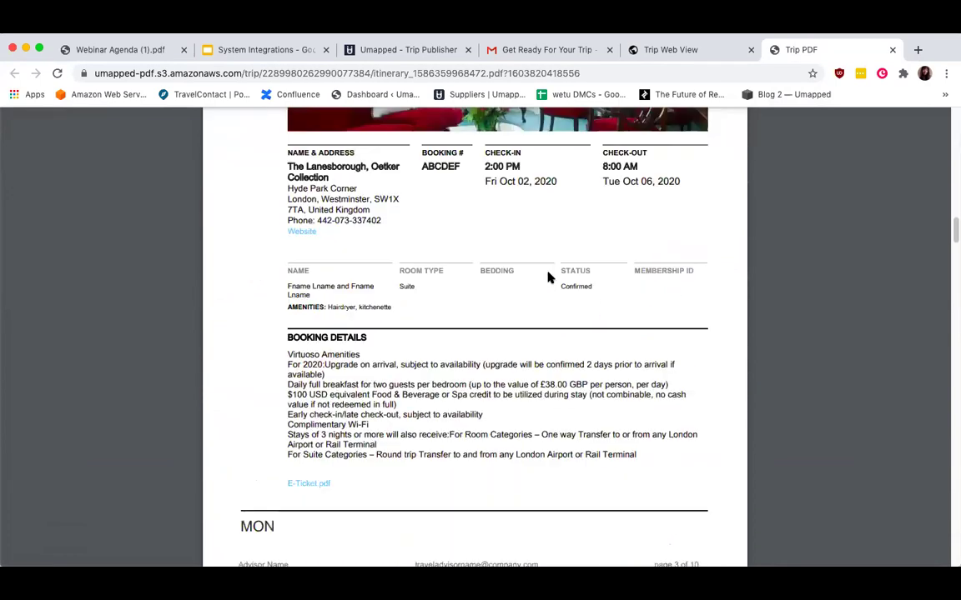
scroll(549, 278, "down", 7)
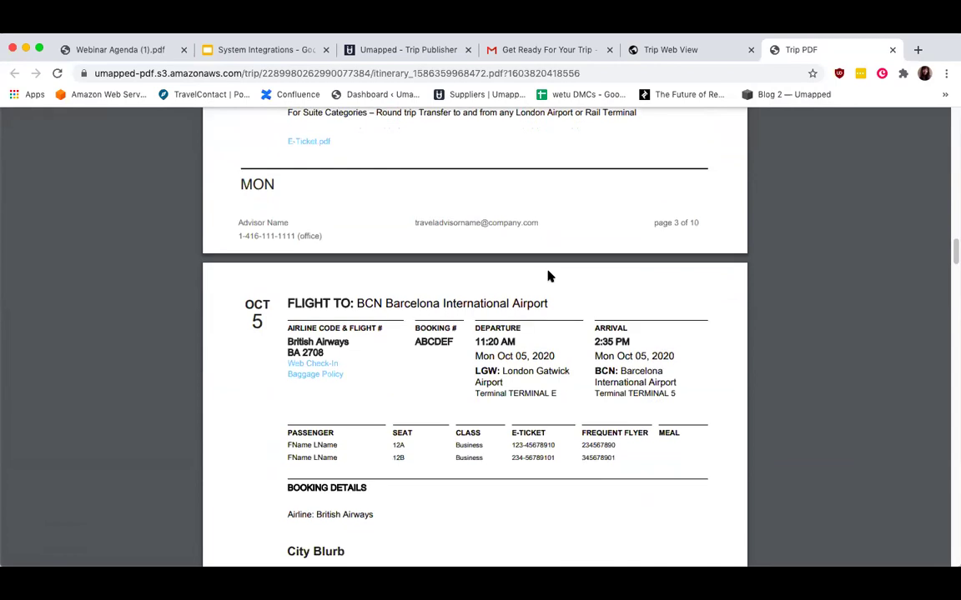
left_click(676, 49)
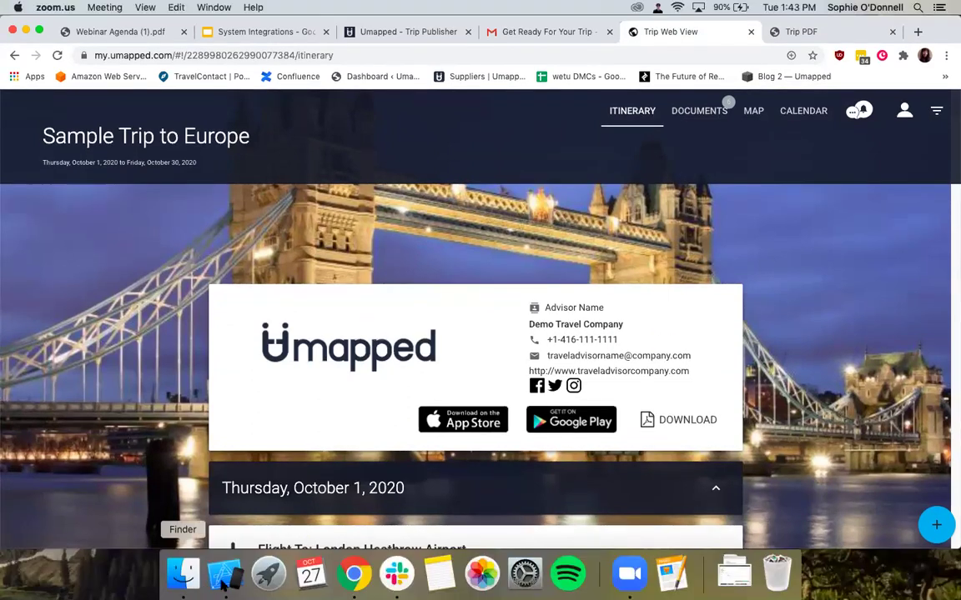
Bring up the iOS Simulator and open the Sample TravelContact Trip in the Umapped app.
left_click(225, 573)
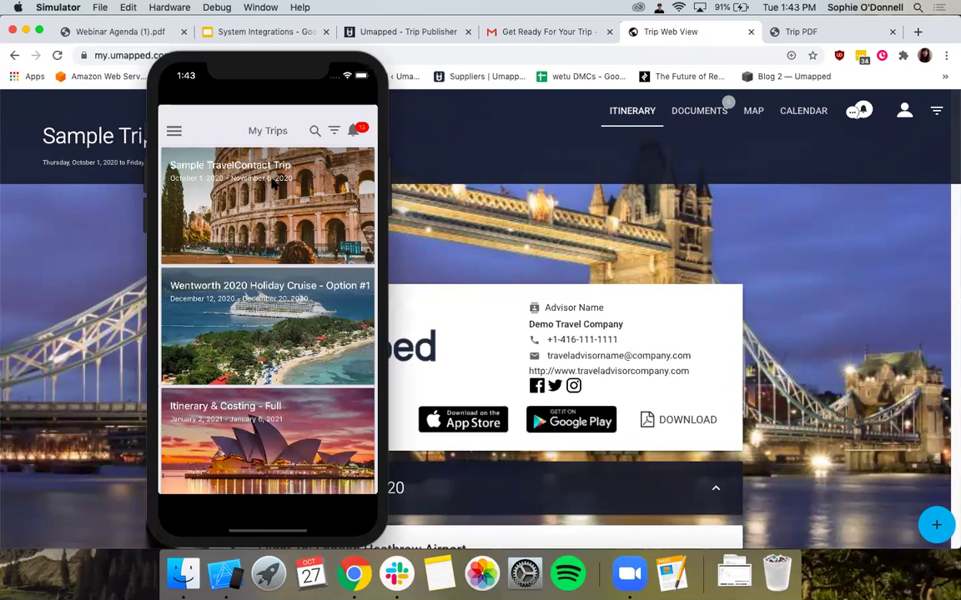
left_click_drag(271, 362, 279, 213)
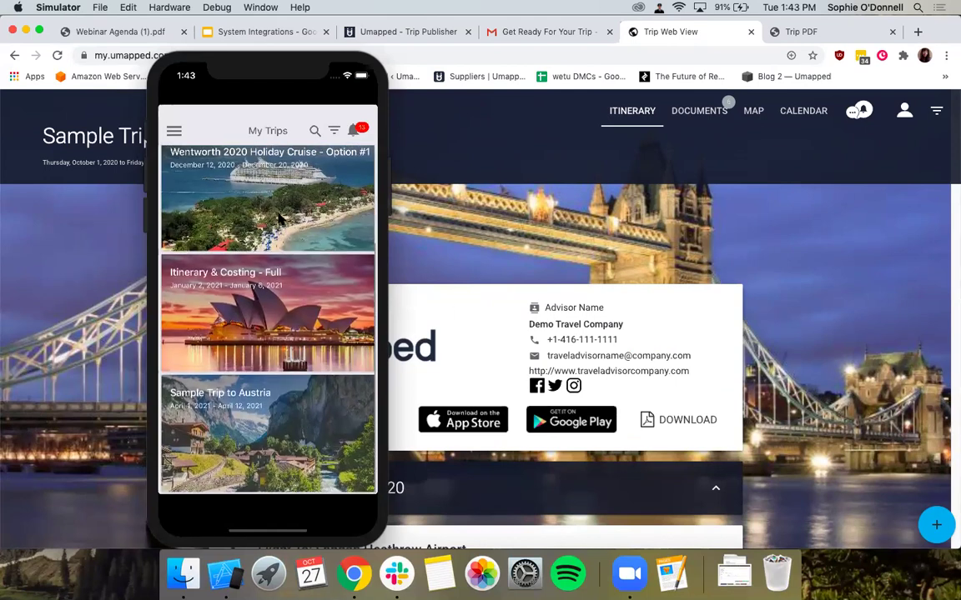
left_click_drag(278, 273, 283, 401)
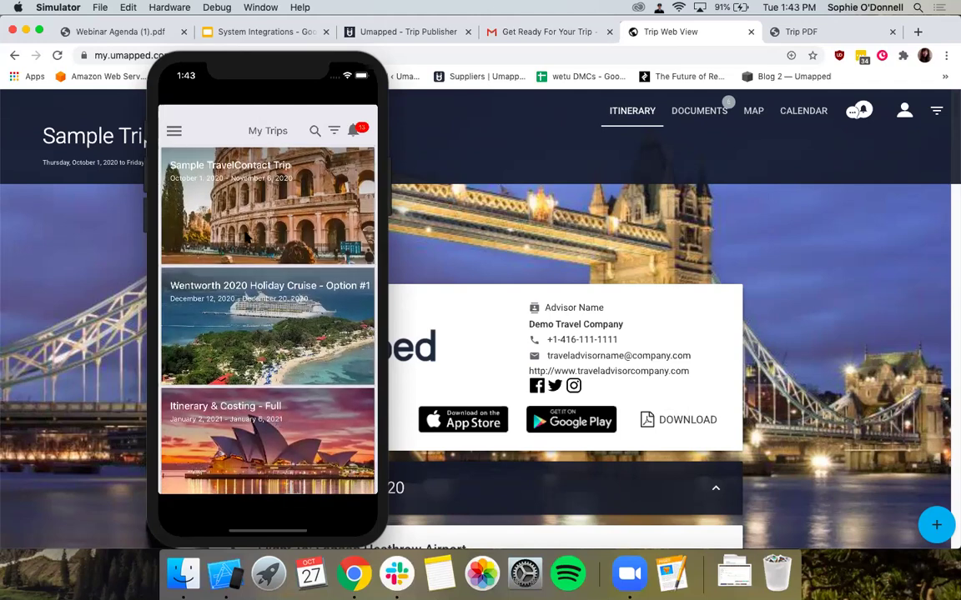
left_click(256, 175)
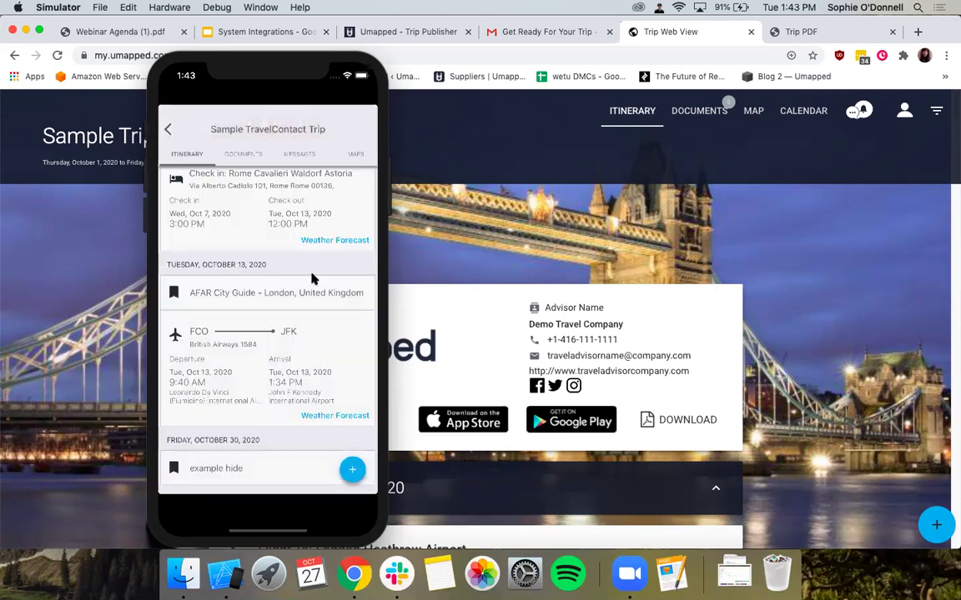
View the Rome Cavalieri Waldorf Astoria hotel details and weather, then return to the itinerary.
left_click(261, 215)
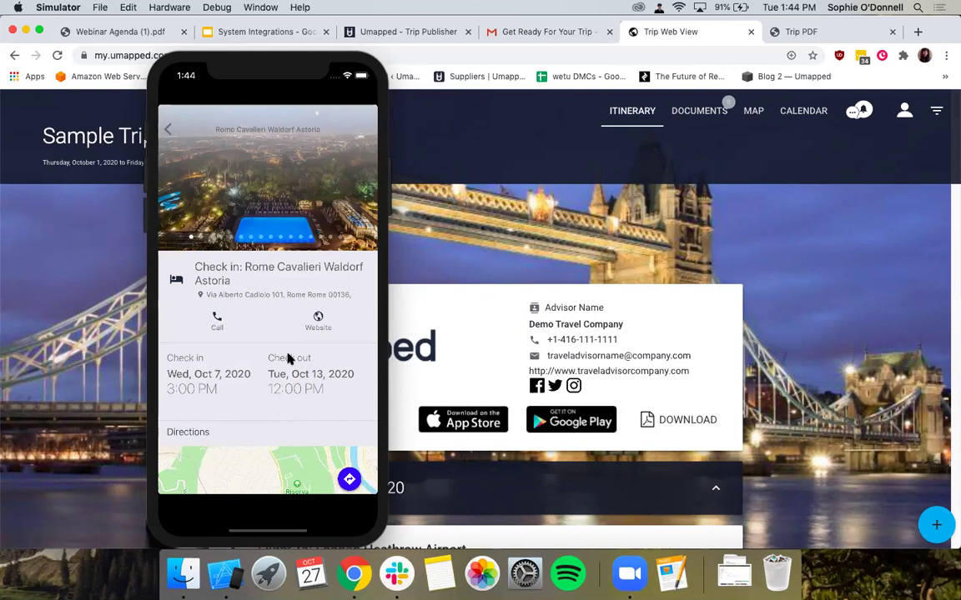
left_click_drag(290, 358, 291, 298)
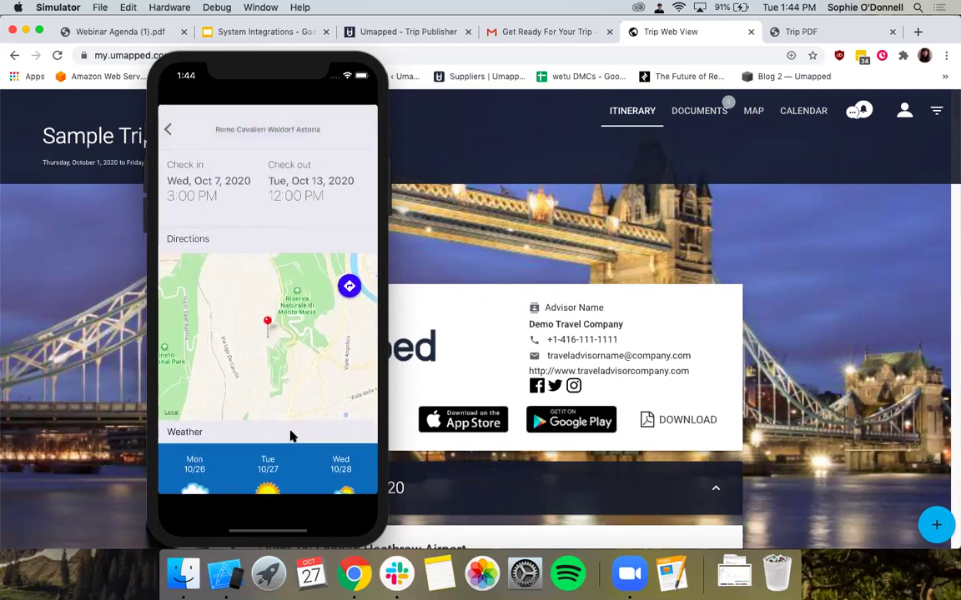
left_click_drag(293, 386, 293, 332)
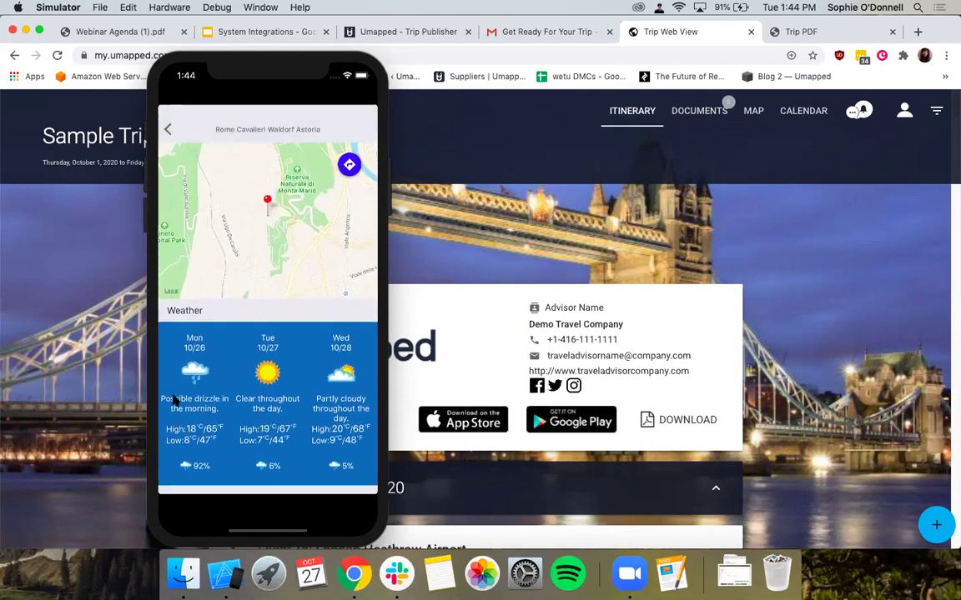
left_click(170, 129)
scroll(268, 221, "up", 10)
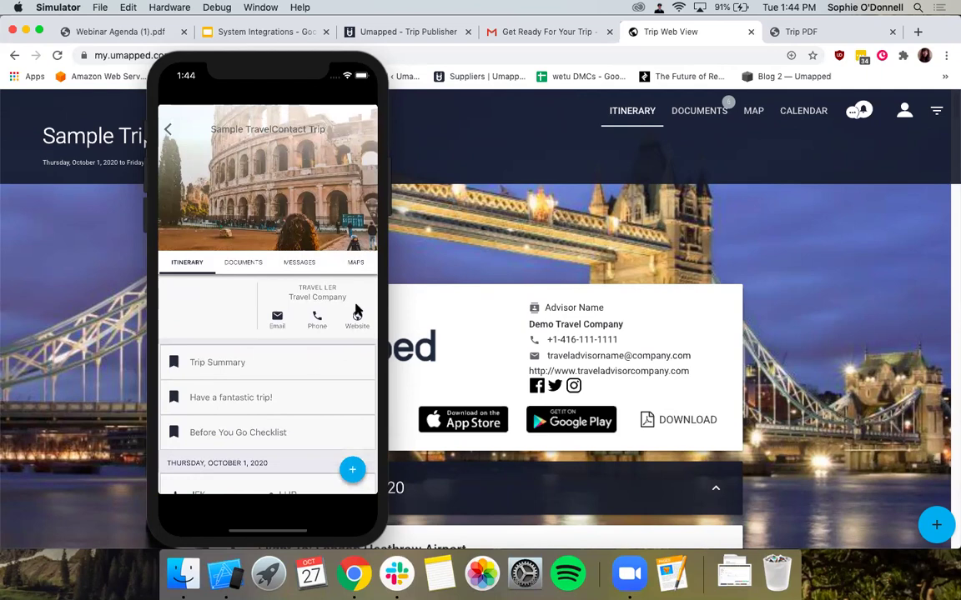
Open and close each trip: Wentworth 2020 Holiday Cruise, Itinerary & Costing - Full, Sample TravelContact Trip.
left_click(167, 131)
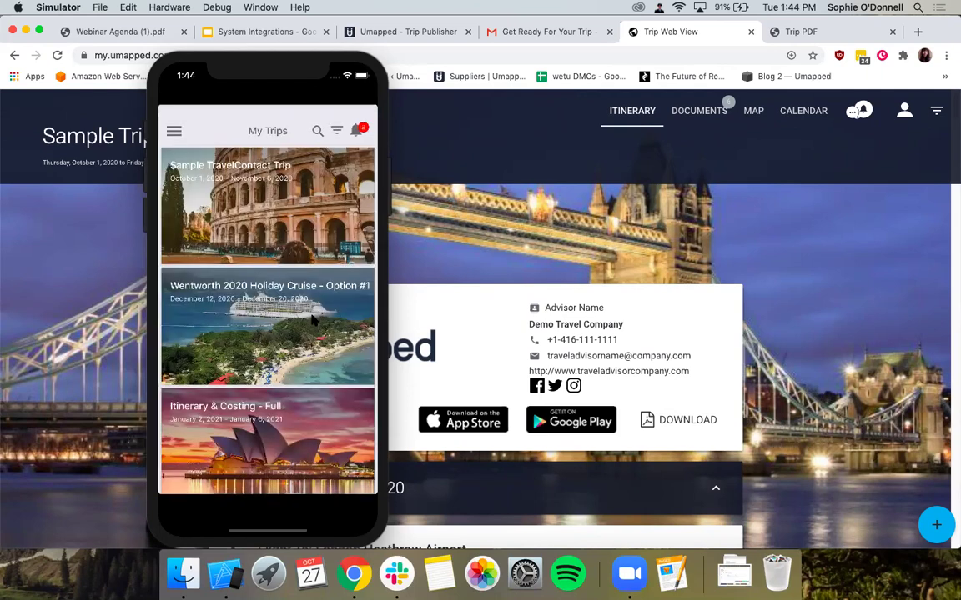
left_click(311, 321)
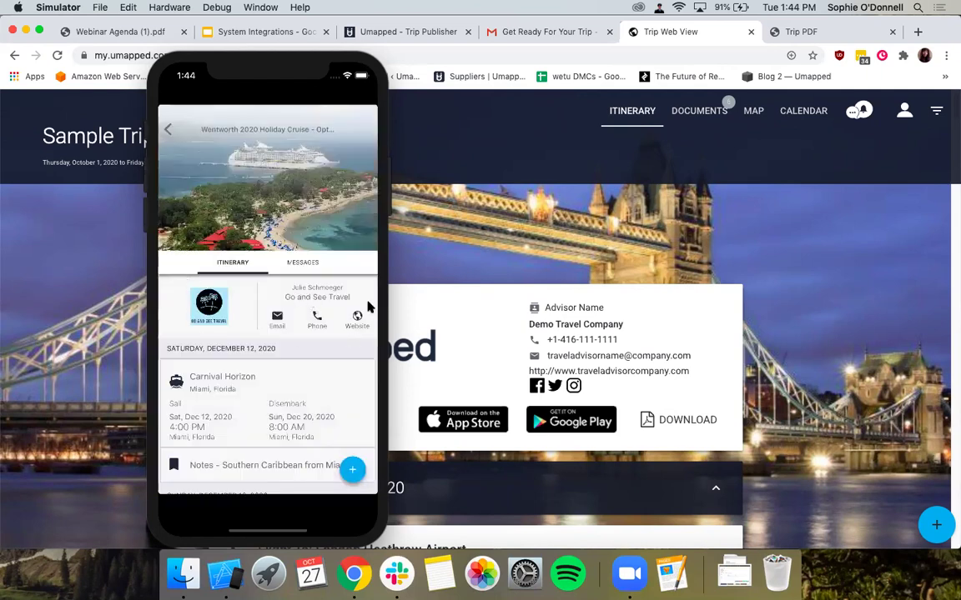
left_click(170, 131)
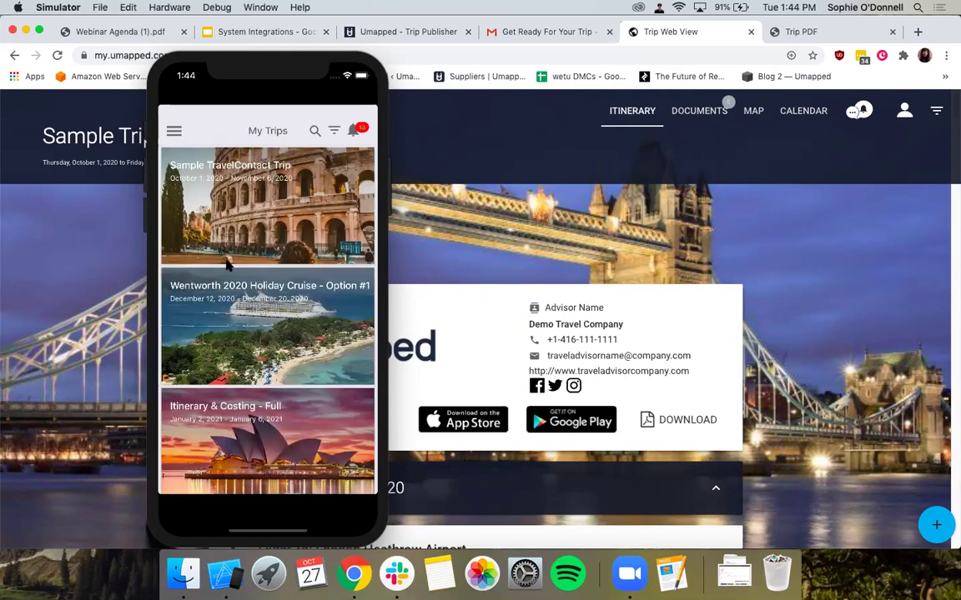
left_click(302, 447)
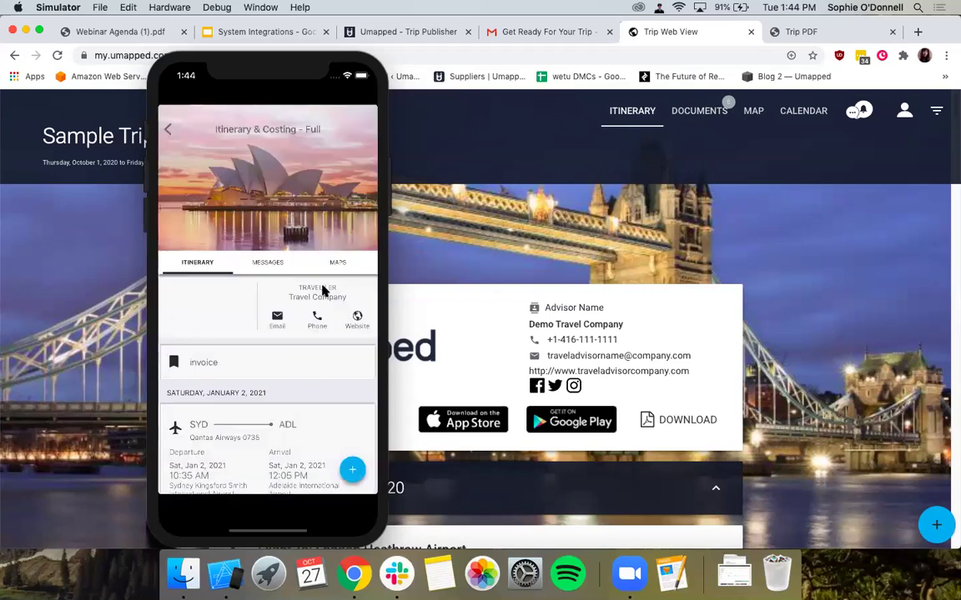
left_click(169, 128)
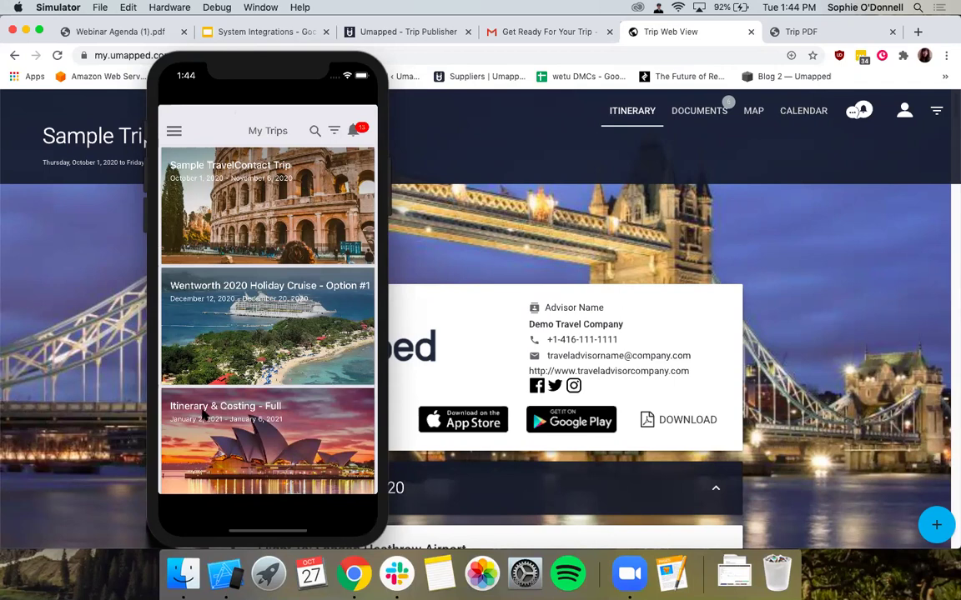
left_click(251, 359)
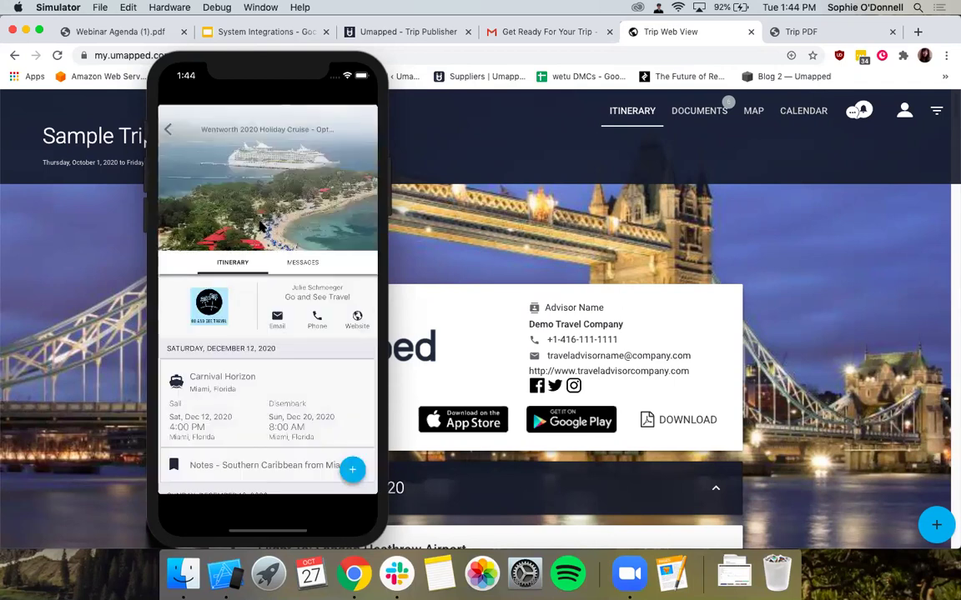
left_click(171, 127)
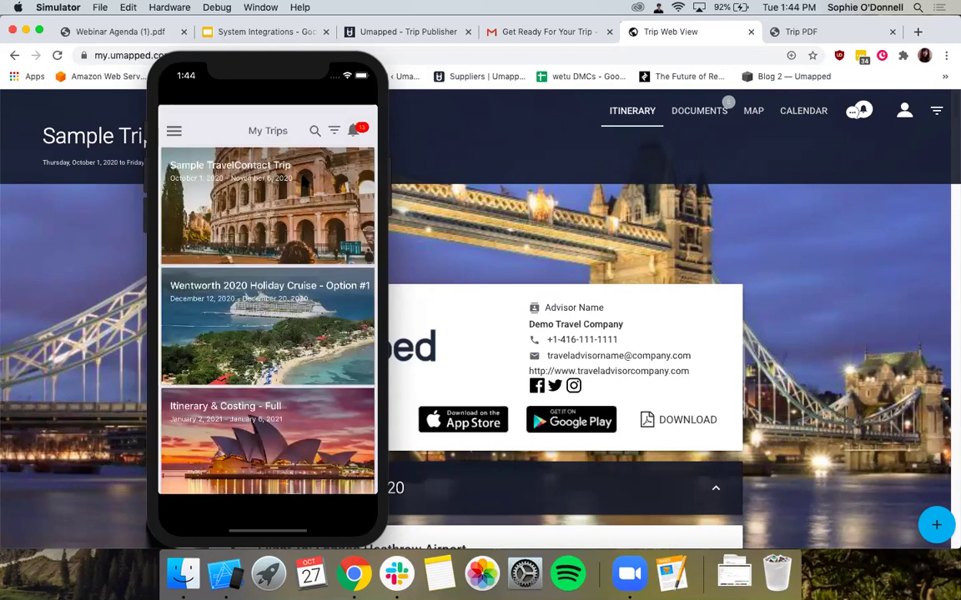
left_click(301, 184)
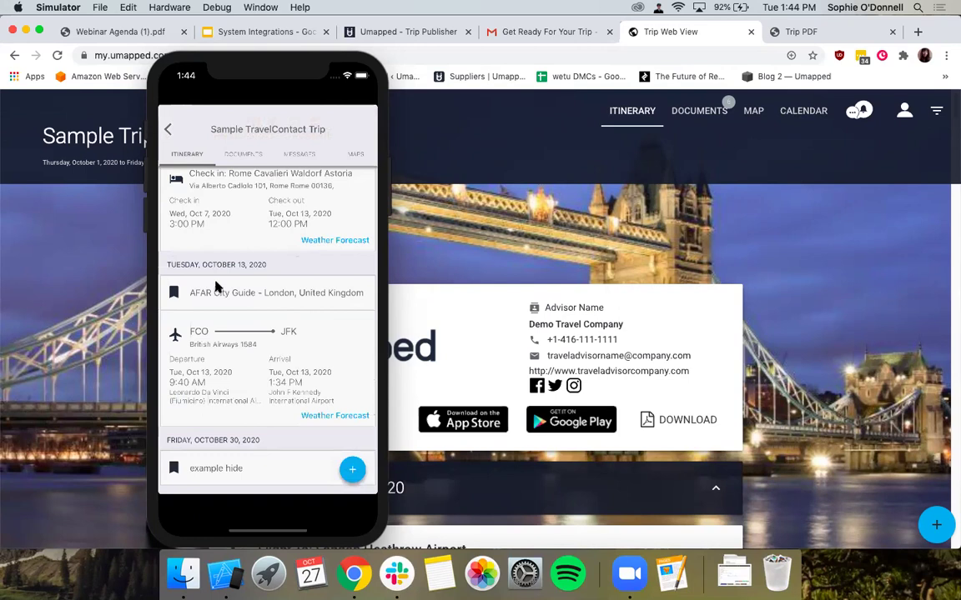
left_click(169, 129)
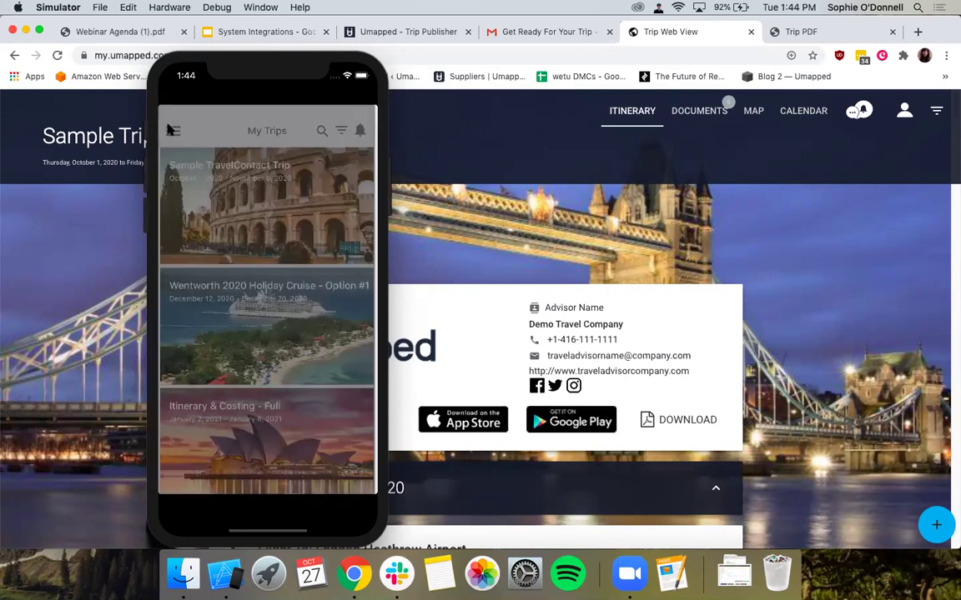
Open the app's side menu, then switch to the Webinar Agenda PDF in Chrome.
left_click(161, 122)
left_click(574, 242)
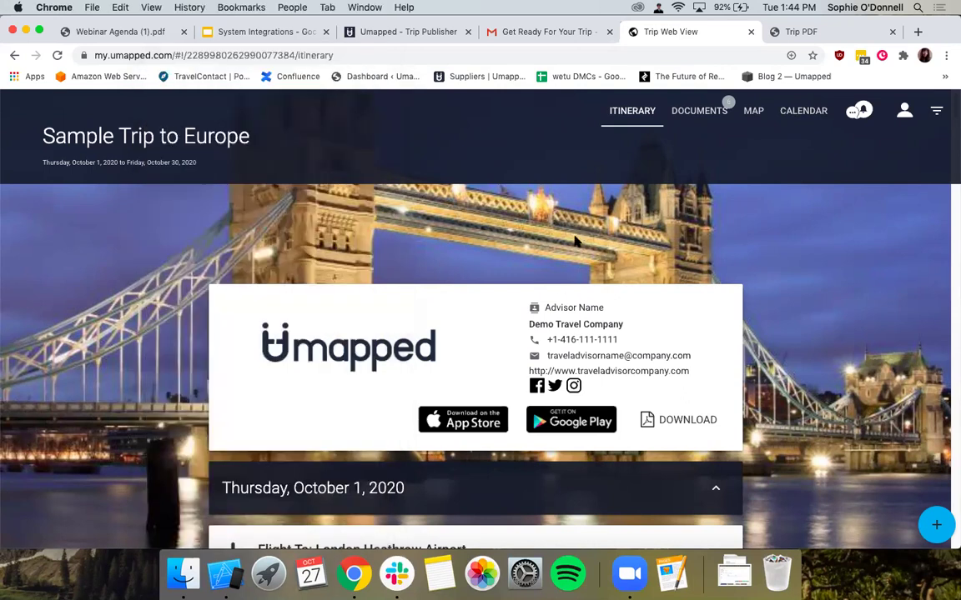
left_click(125, 32)
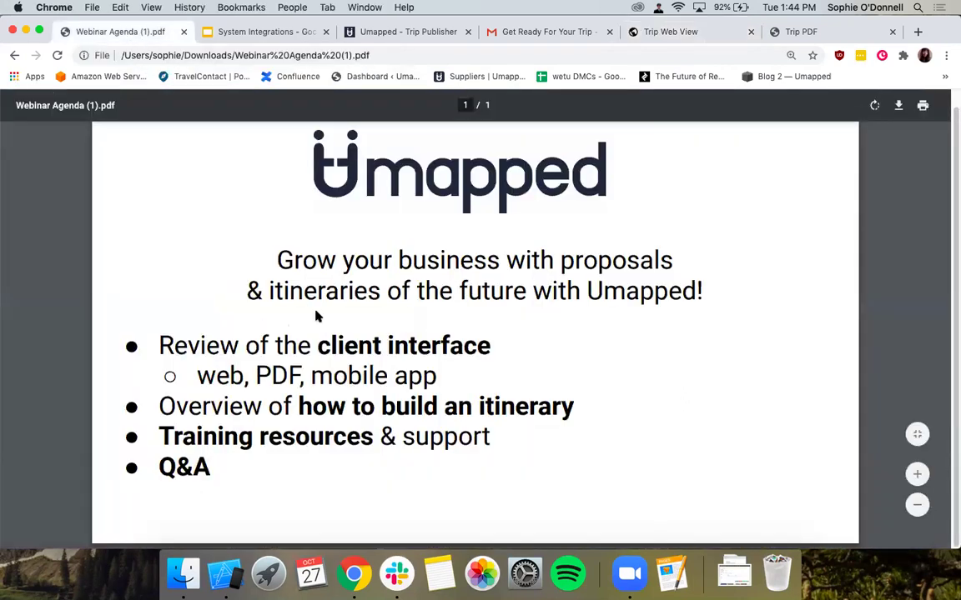